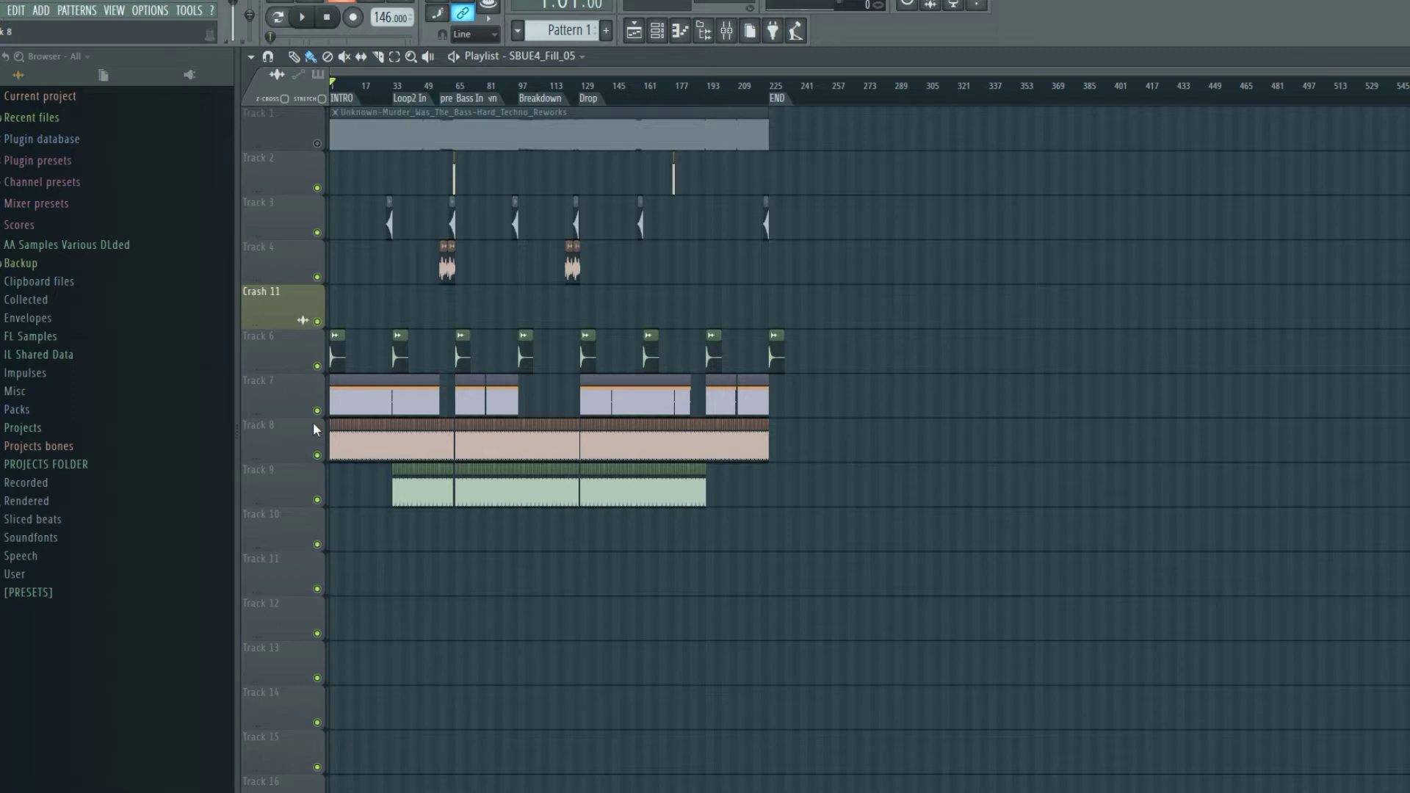
Select every clip in the arrangement and bring a Track 9 loop clip back to bar 1.
scroll(478, 73, "down", 3)
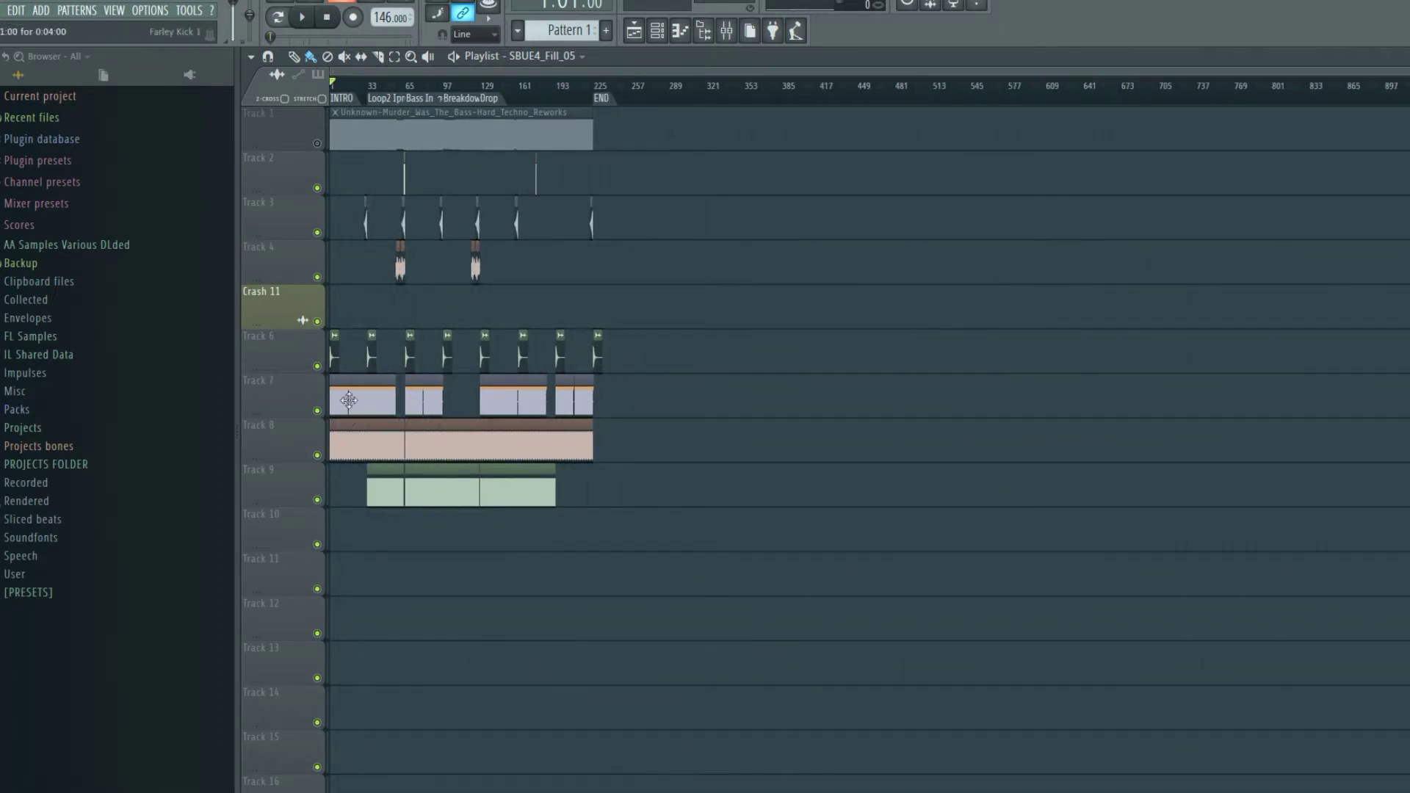
left_click_drag(667, 514, 1115, 128)
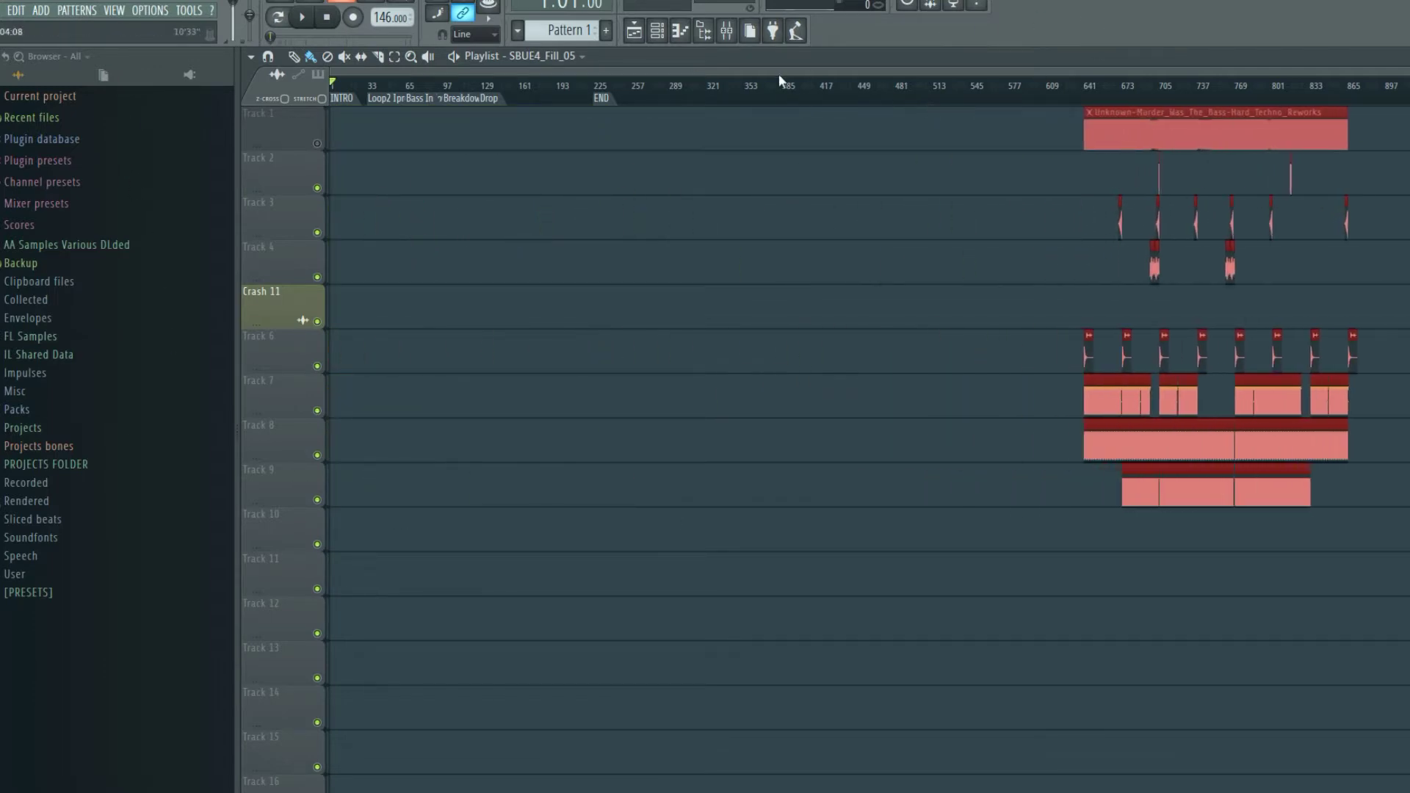
scroll(778, 74, "down", 1)
left_click_drag(1101, 492, 326, 474)
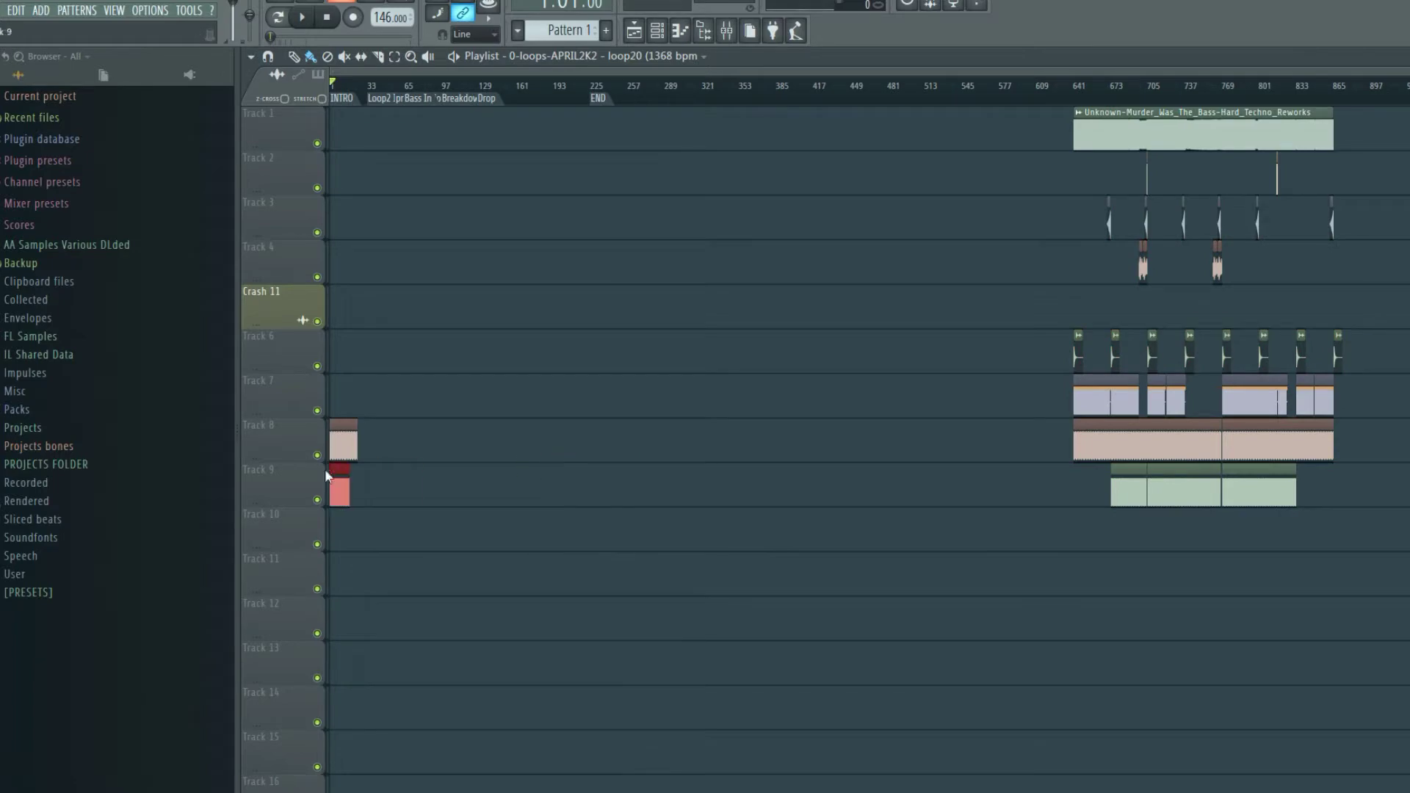
Erase the Track 8 and 9 loop clips beyond bar 5, then play the four-bar intro.
scroll(394, 67, "up", 6)
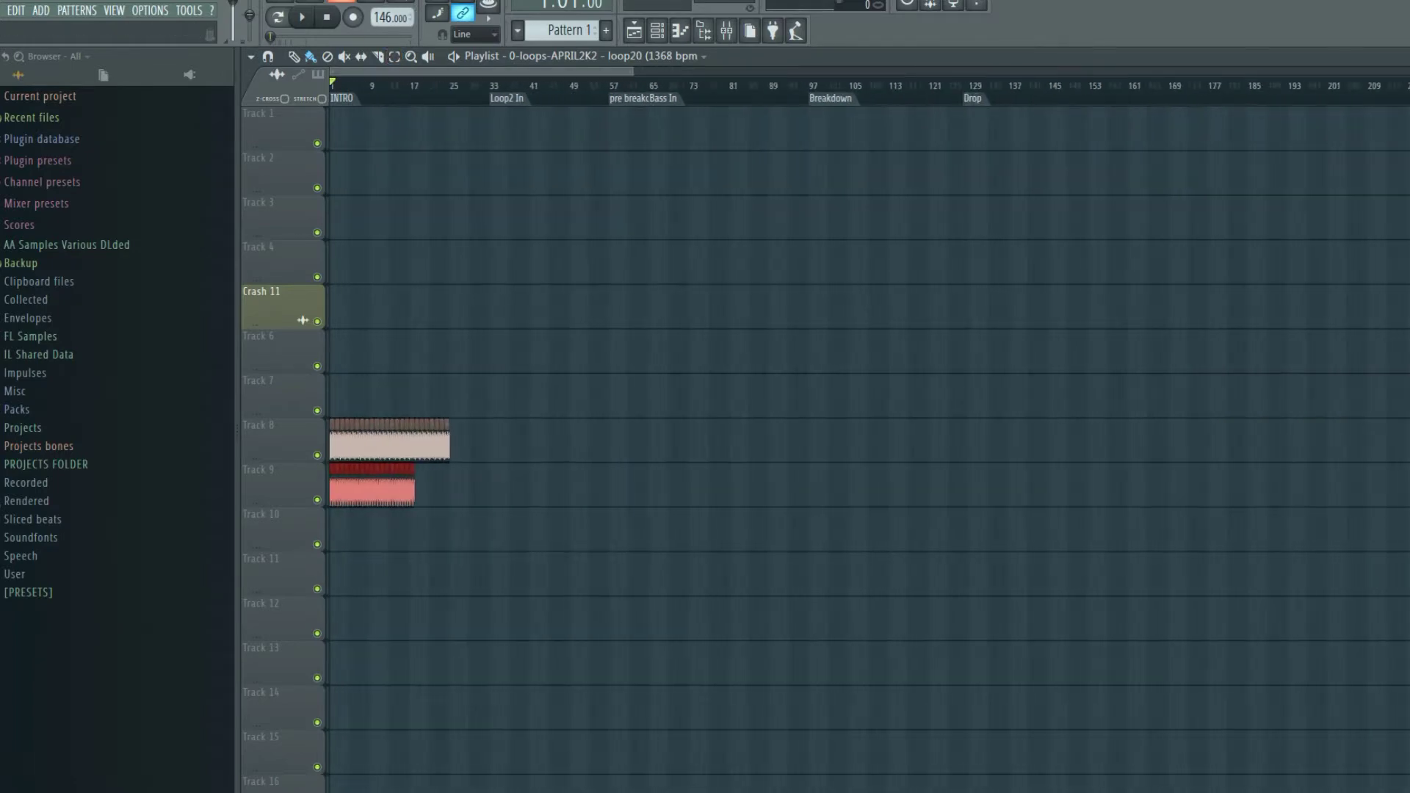
left_click_drag(449, 91, 264, 132)
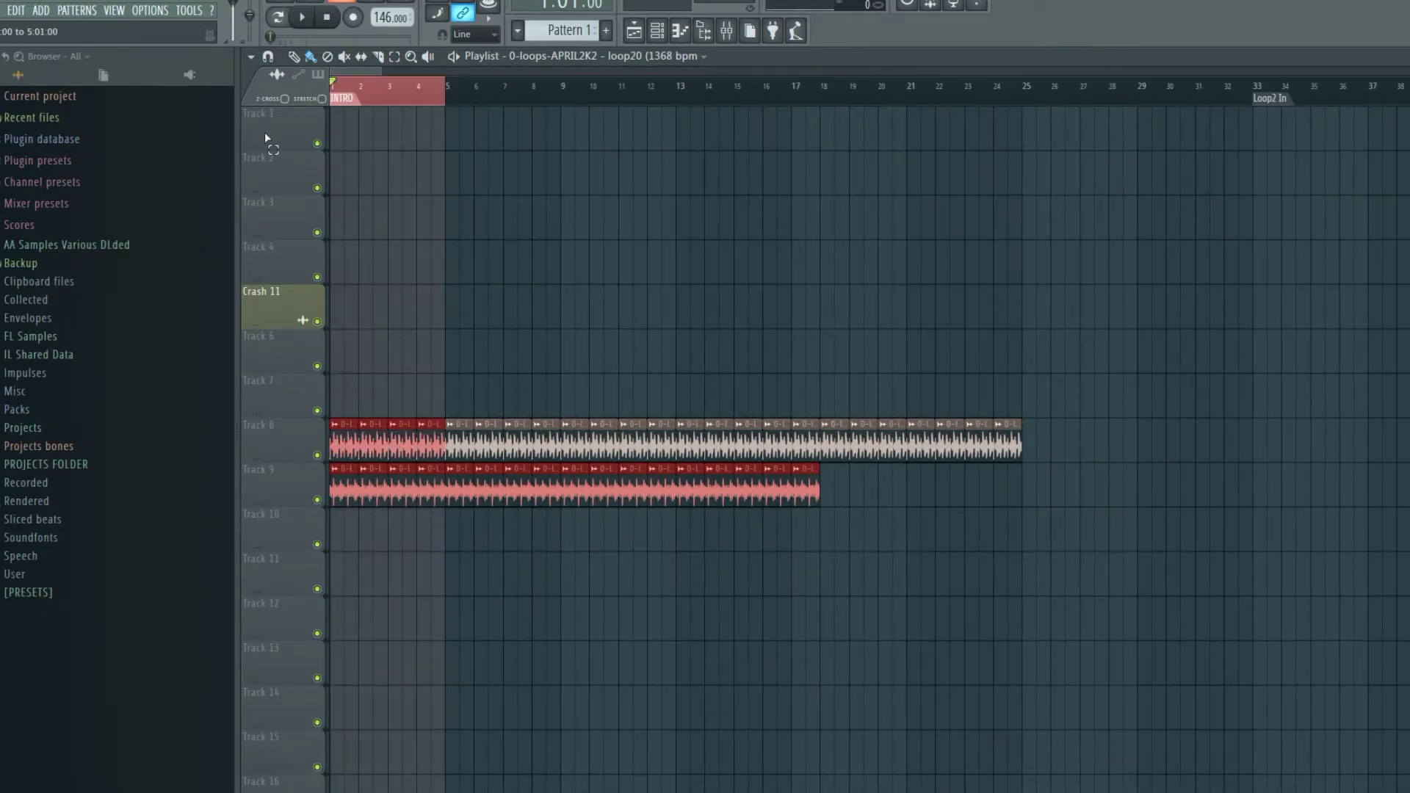
key("ctrl+d")
mouse_move(461, 435)
left_mouse_down()
mouse_move(477, 494)
mouse_move(525, 453)
mouse_move(469, 436)
mouse_move(945, 414)
mouse_move(1040, 434)
mouse_move(614, 486)
mouse_move(570, 479)
mouse_move(844, 497)
left_mouse_up()
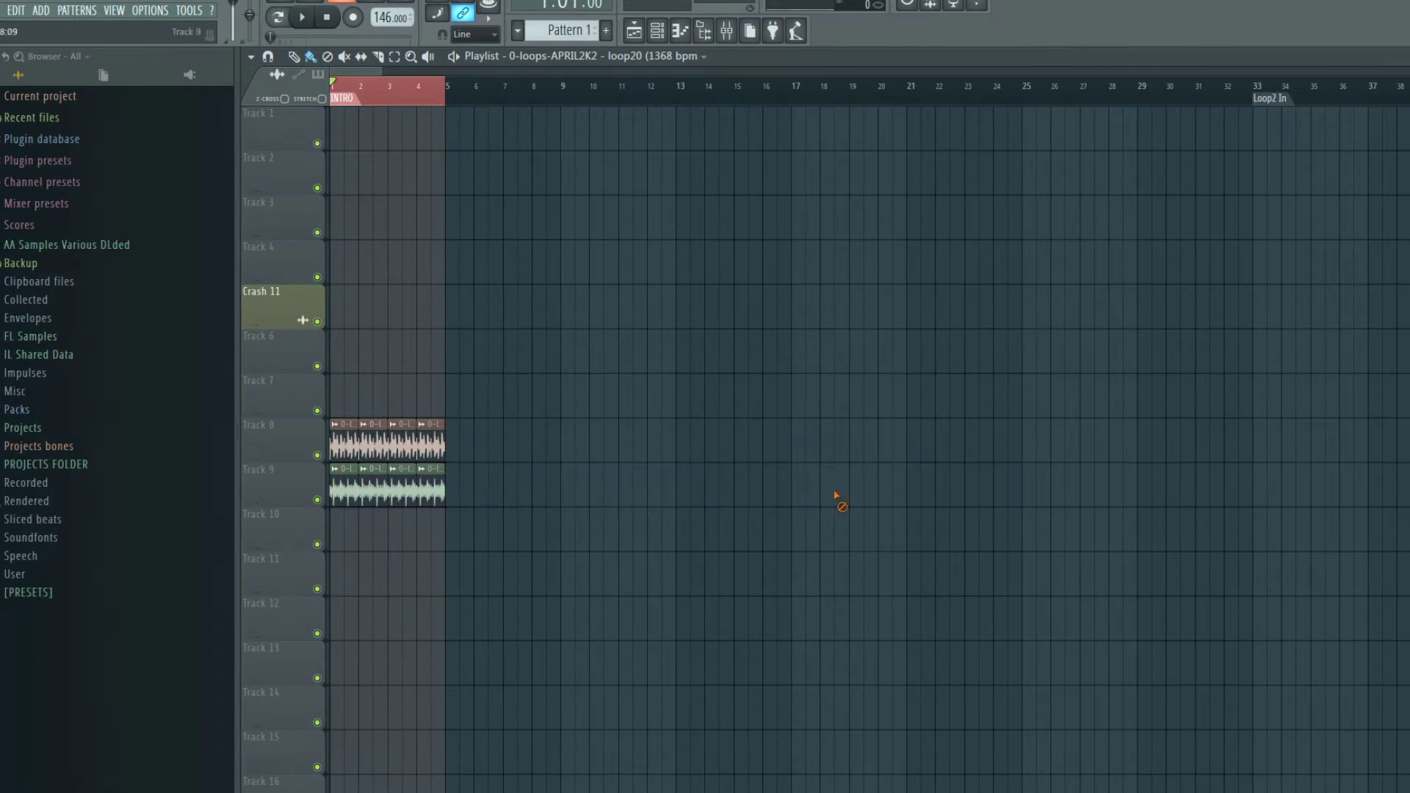
key("space")
left_click_drag(382, 71, 442, 71)
scroll(470, 73, "down", 3)
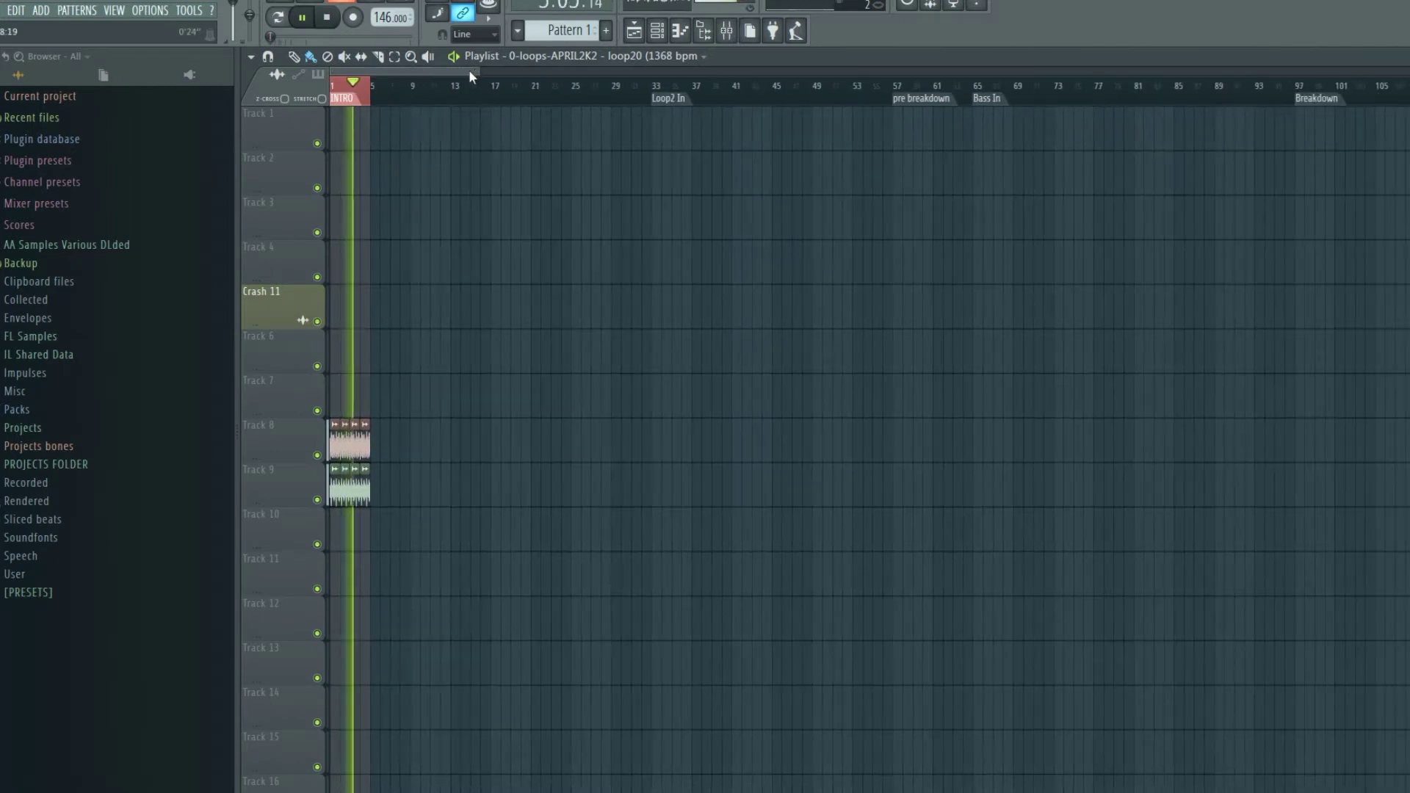
scroll(470, 74, "down", 3)
Move the first Track 7 kick clip to bar 1 and delete the kick clips past bar 5.
left_click_drag(1031, 71, 1403, 71)
scroll(1155, 347, "down", 1)
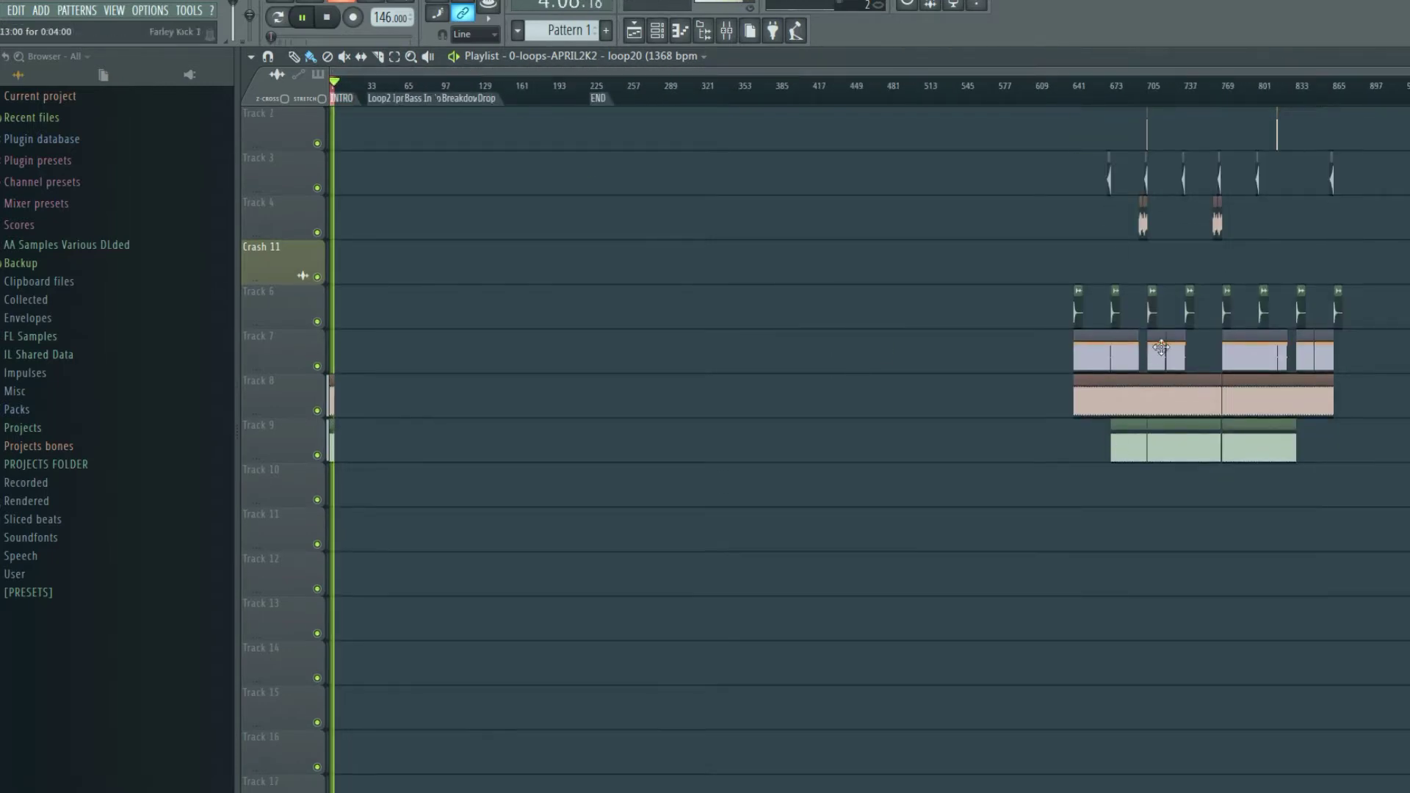
left_click(1076, 353)
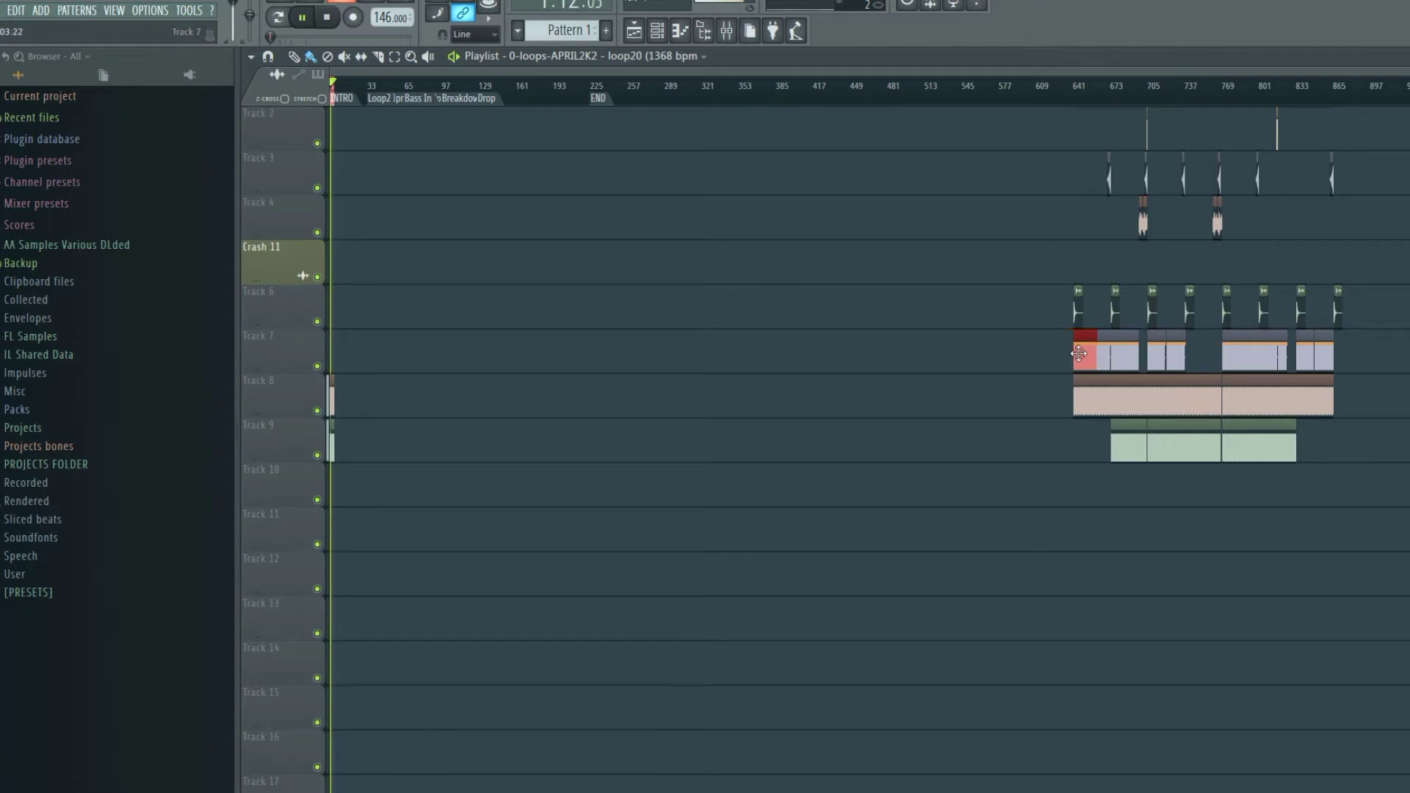
left_click_drag(1078, 353, 311, 323)
scroll(303, 285, "up", 12)
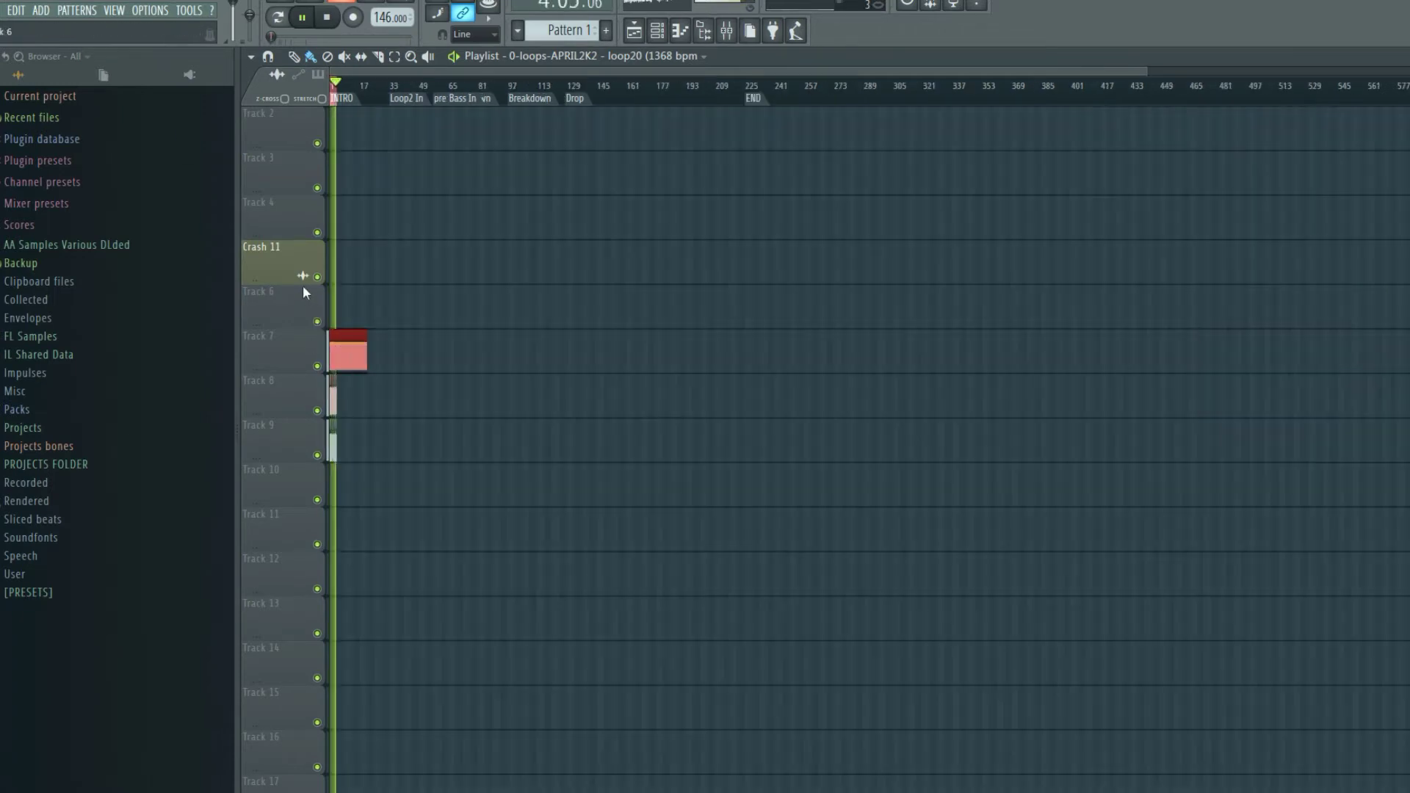
right_click(423, 272)
mouse_move(421, 270)
left_mouse_down()
mouse_move(416, 326)
mouse_move(431, 354)
mouse_move(1014, 347)
left_mouse_up()
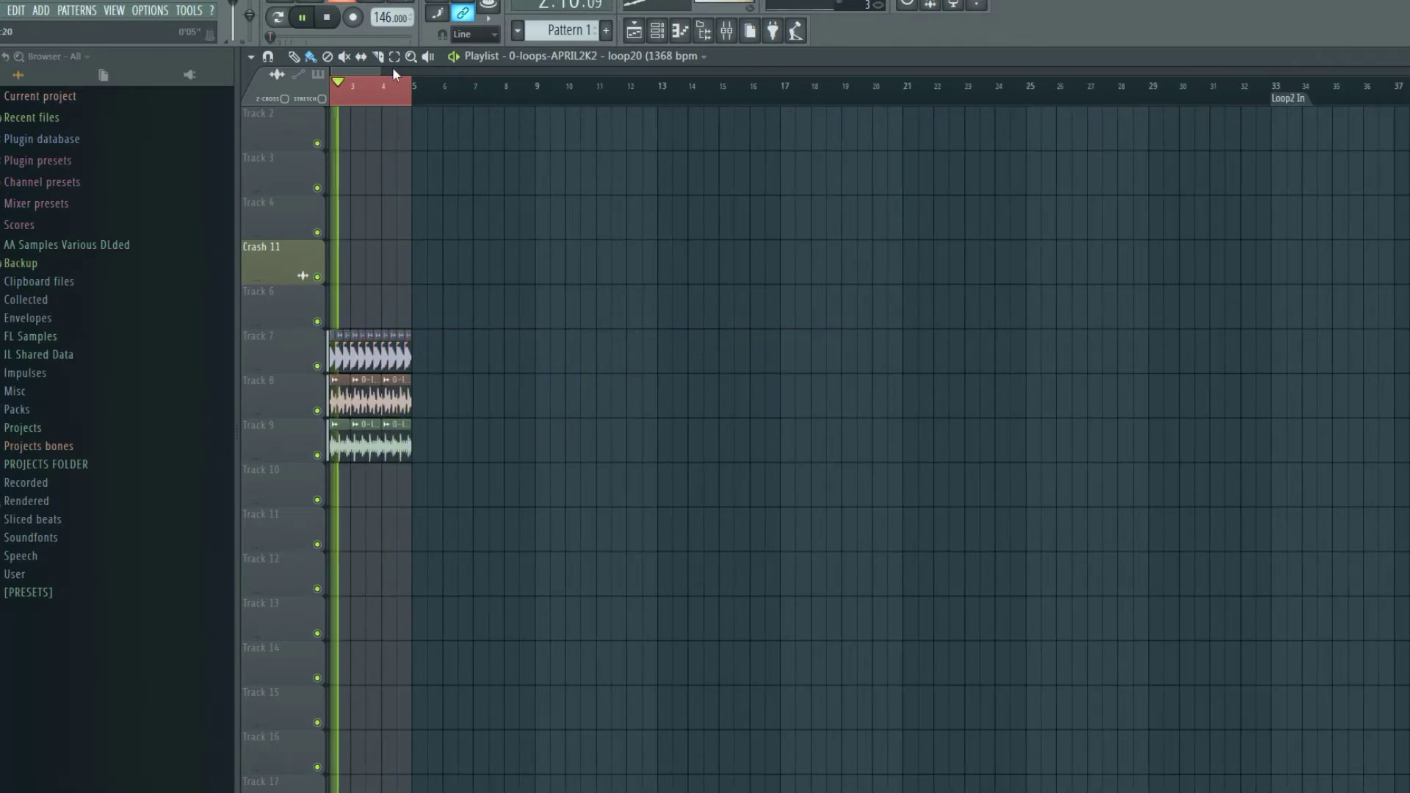
Return the song position to bar 1 and stop playback.
left_click_drag(382, 71, 1407, 71)
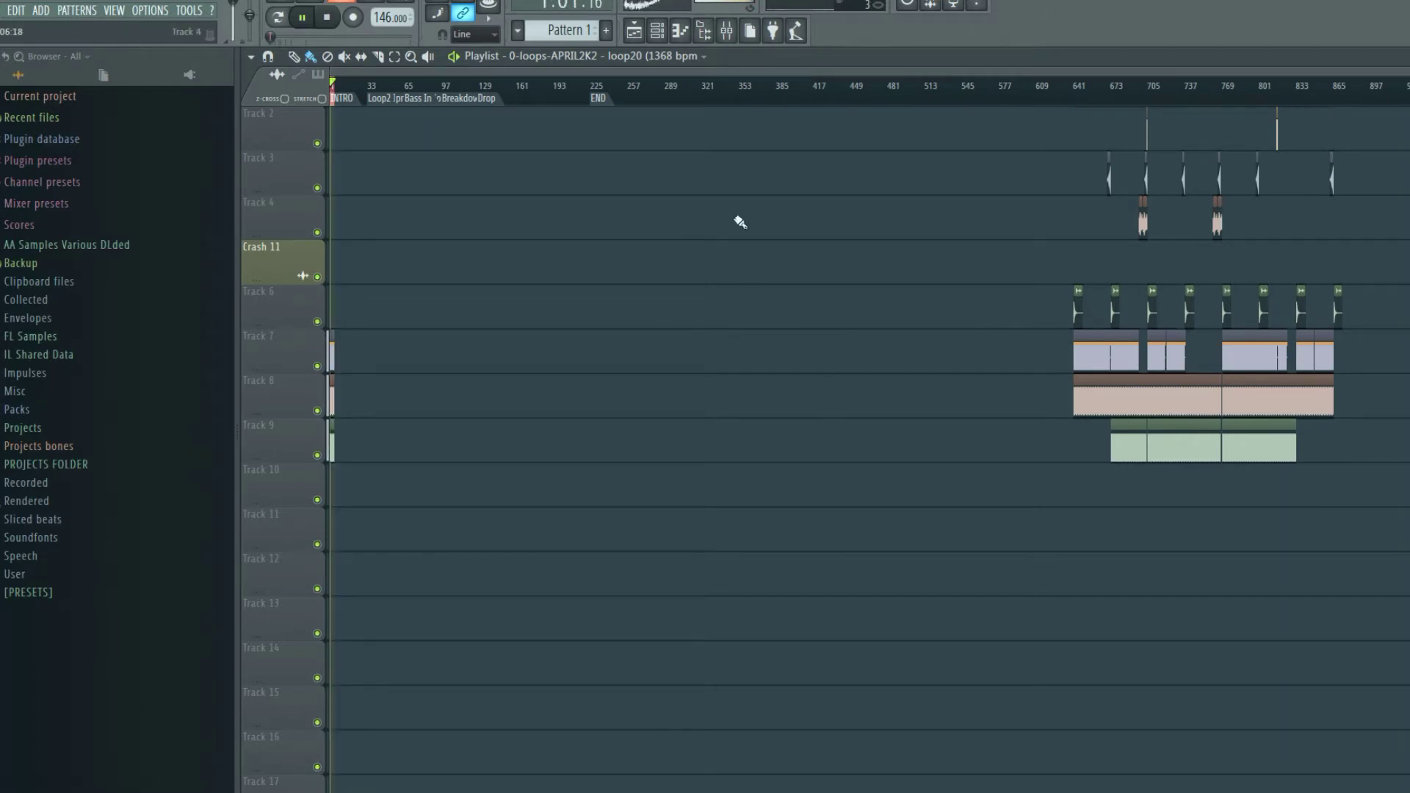
left_click(334, 83)
key("space")
left_click_drag(1406, 71, 335, 72)
scroll(421, 89, "down", 2)
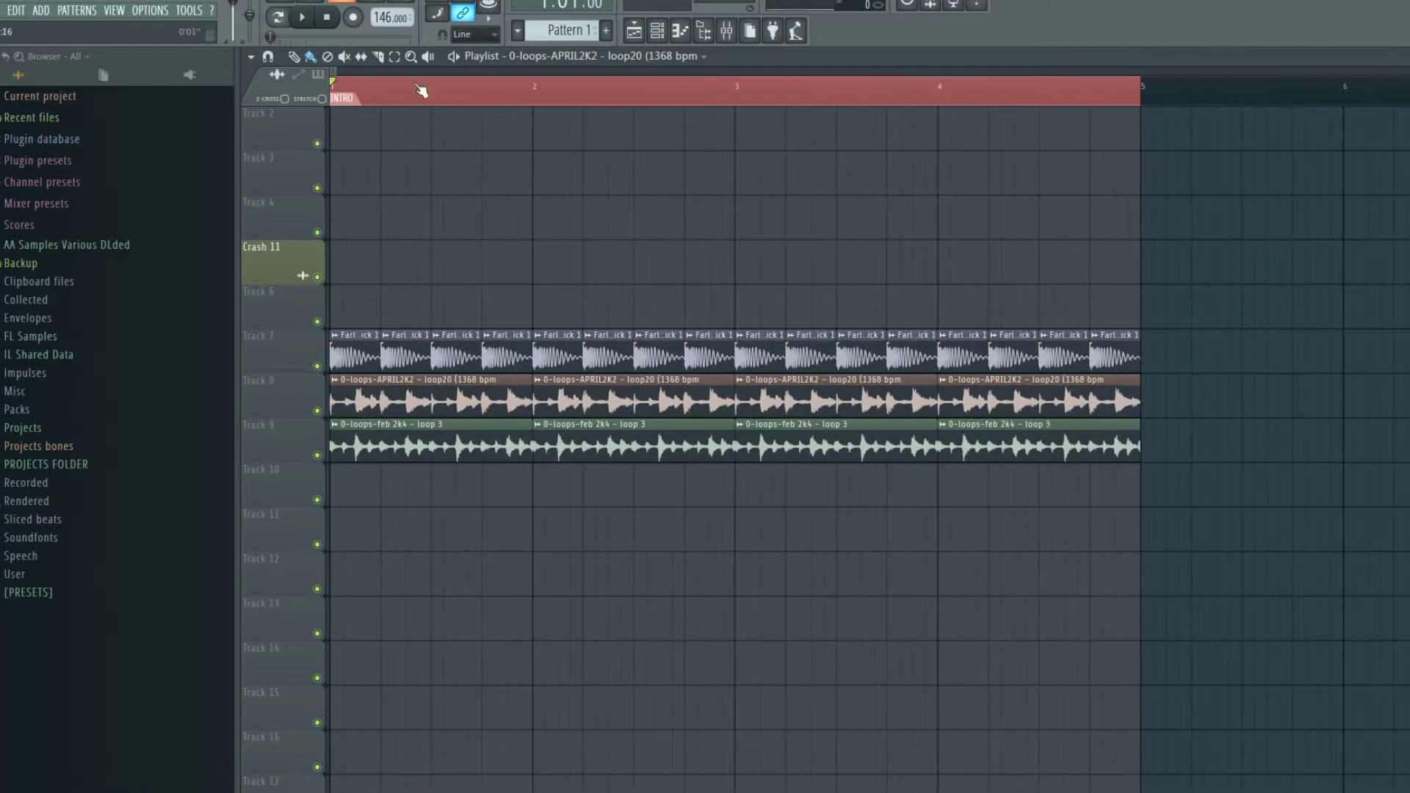
scroll(421, 89, "down", 3)
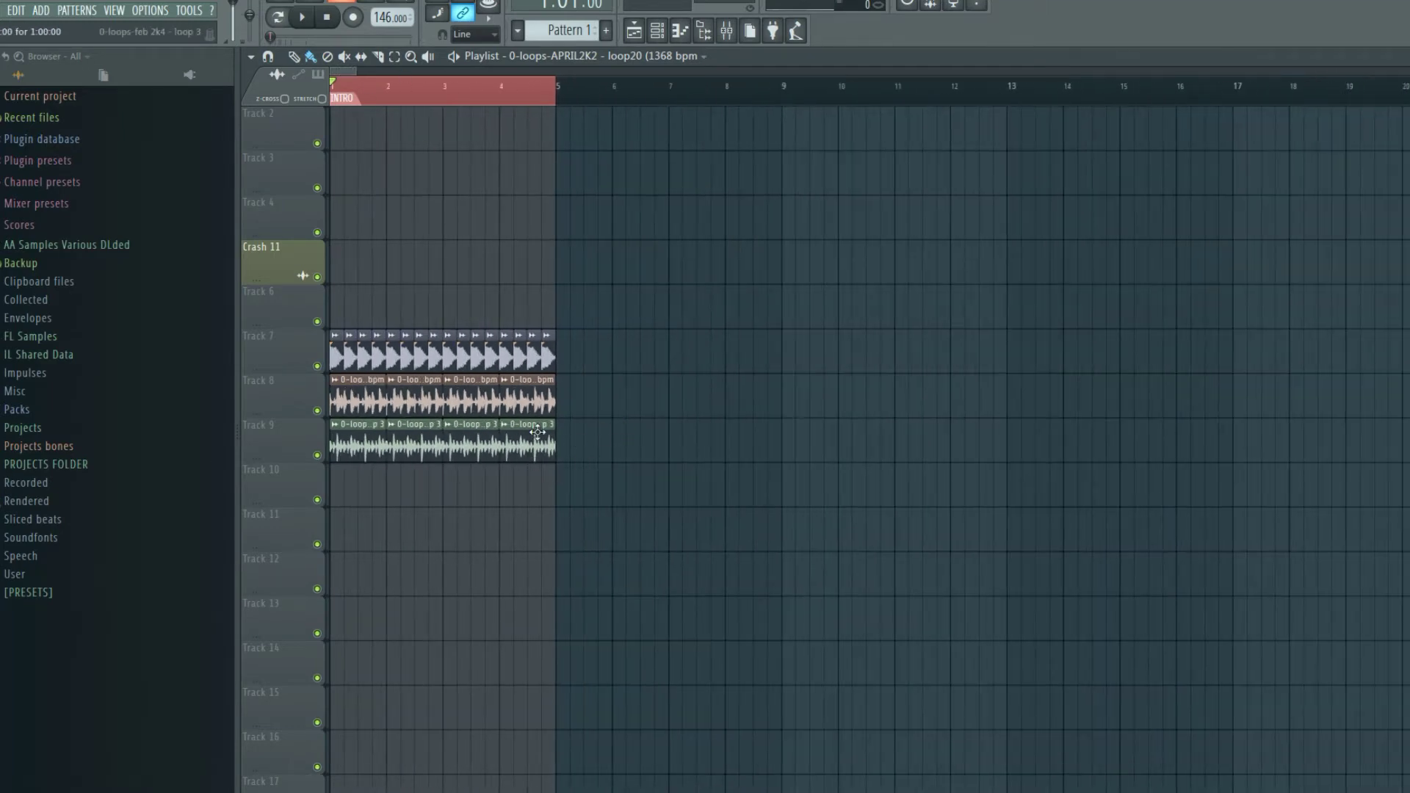
key("F6")
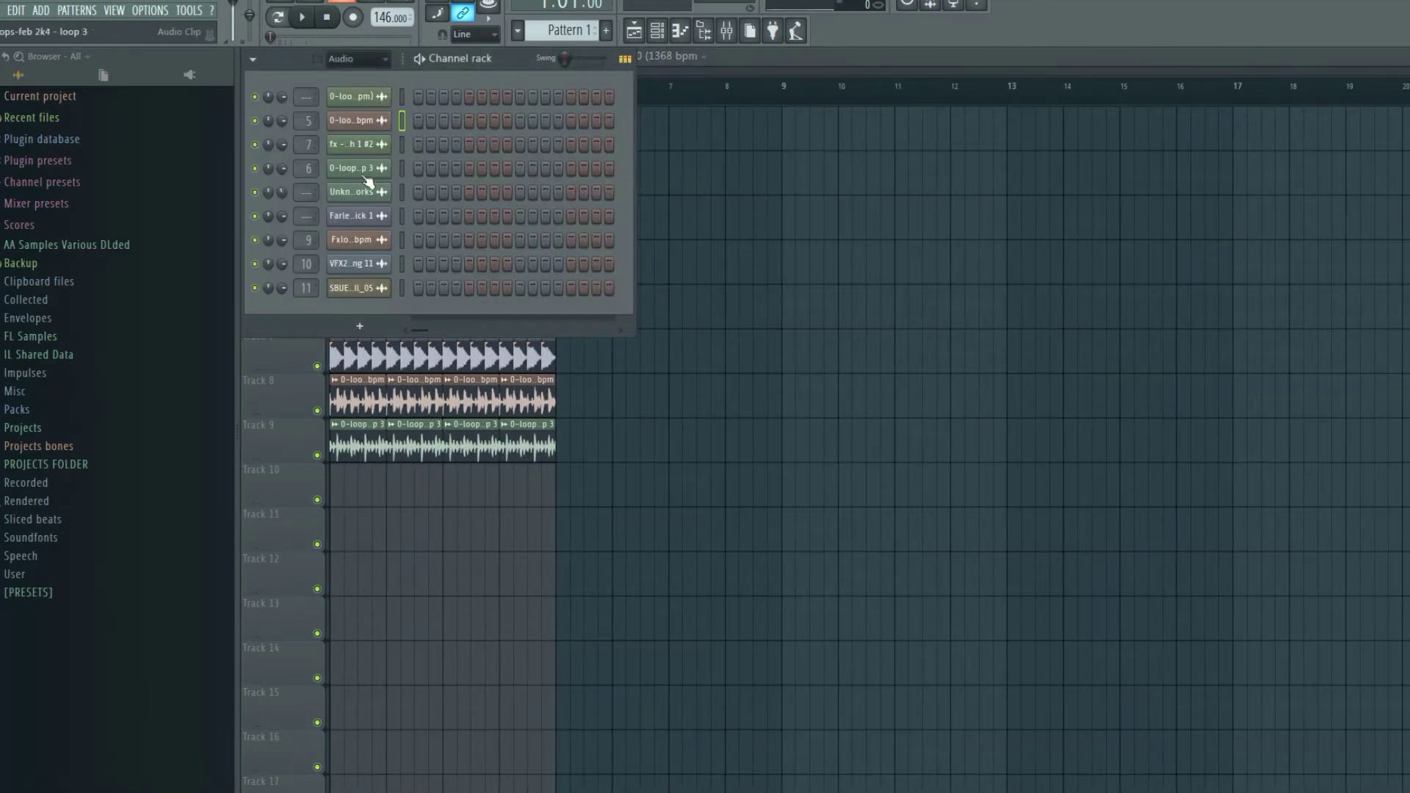
Check the sampler settings of the loop 3, crash, reference track and loop20 samples.
left_click(358, 172)
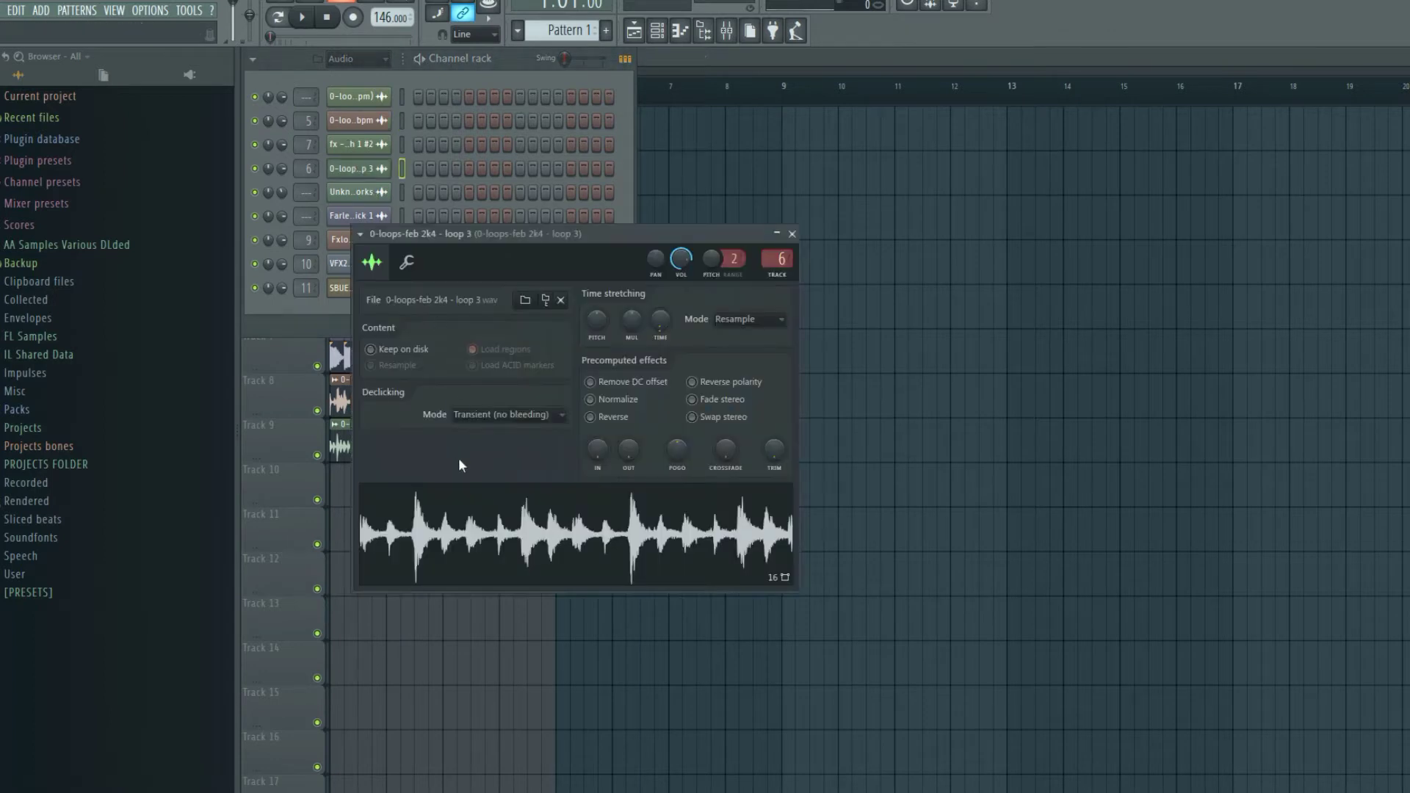
left_click(359, 144)
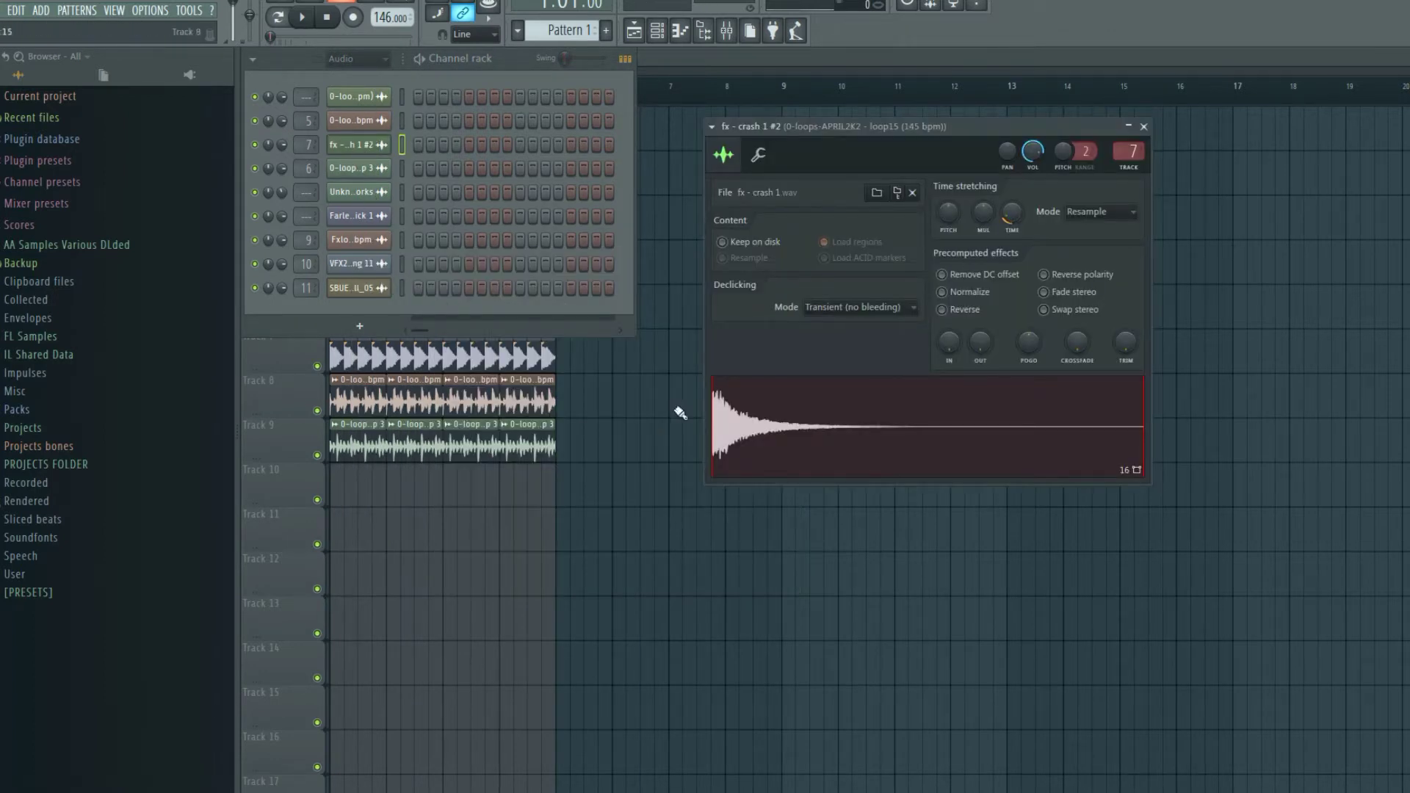
left_click(351, 192)
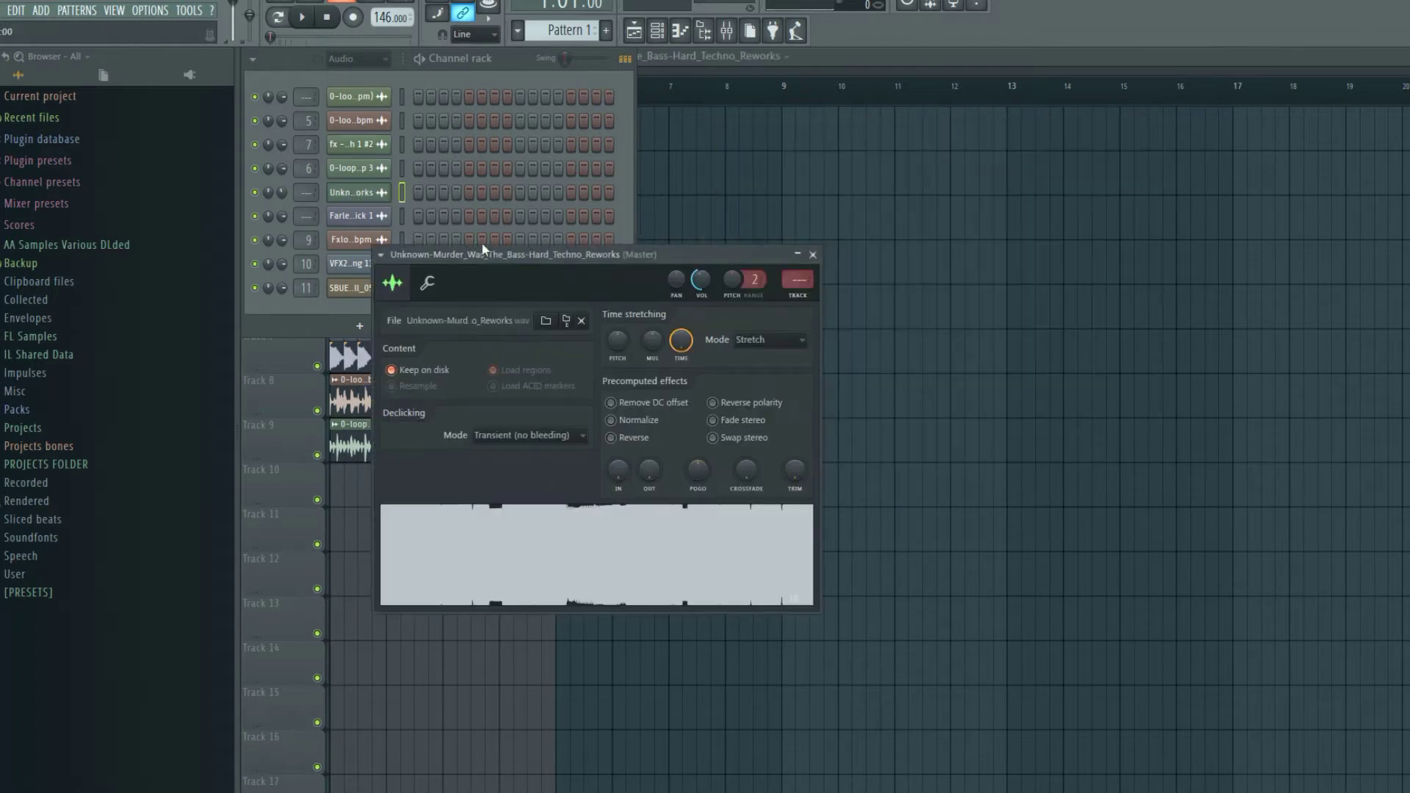
left_click(357, 121)
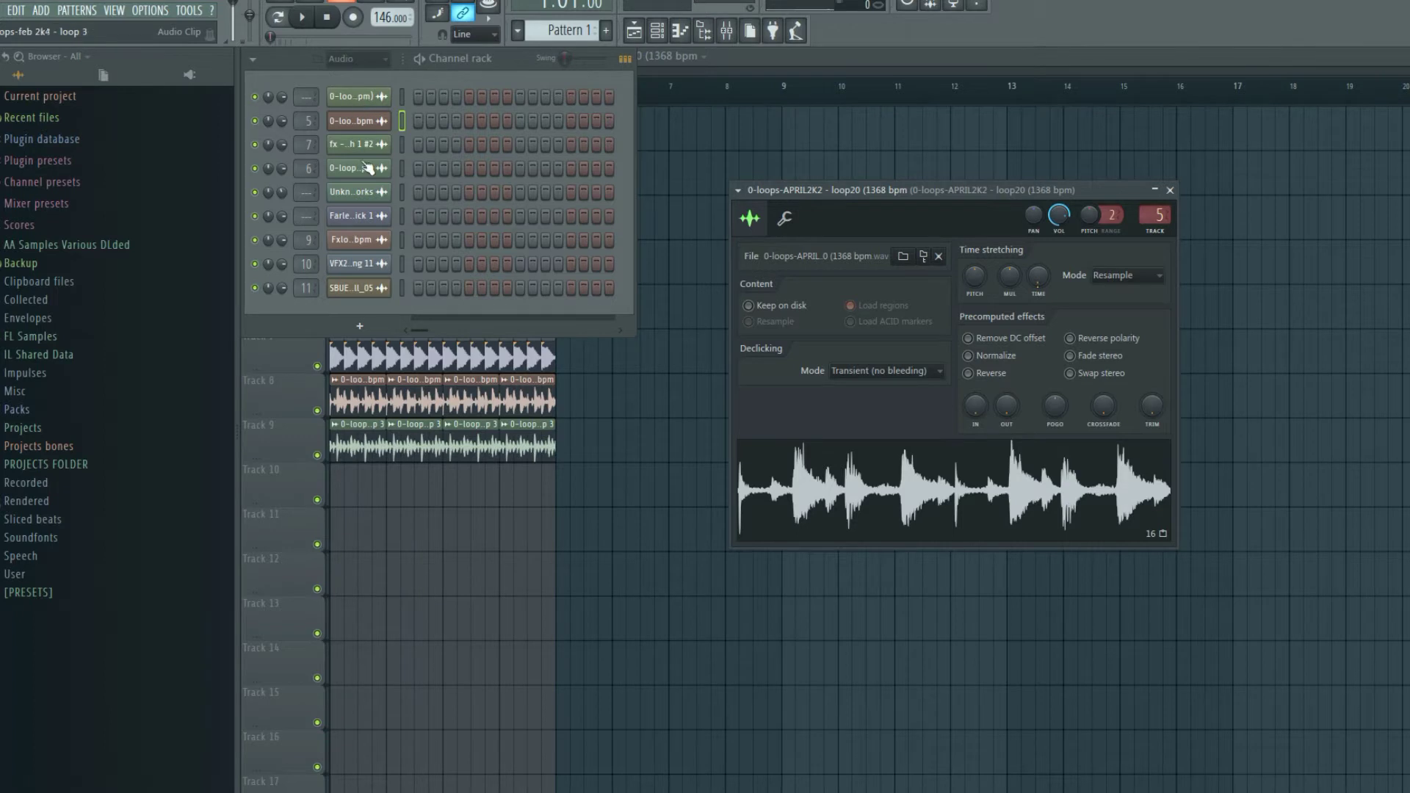
Start playback with Track 8 soloed and Track 9 unmuted.
key("space")
right_click(319, 413)
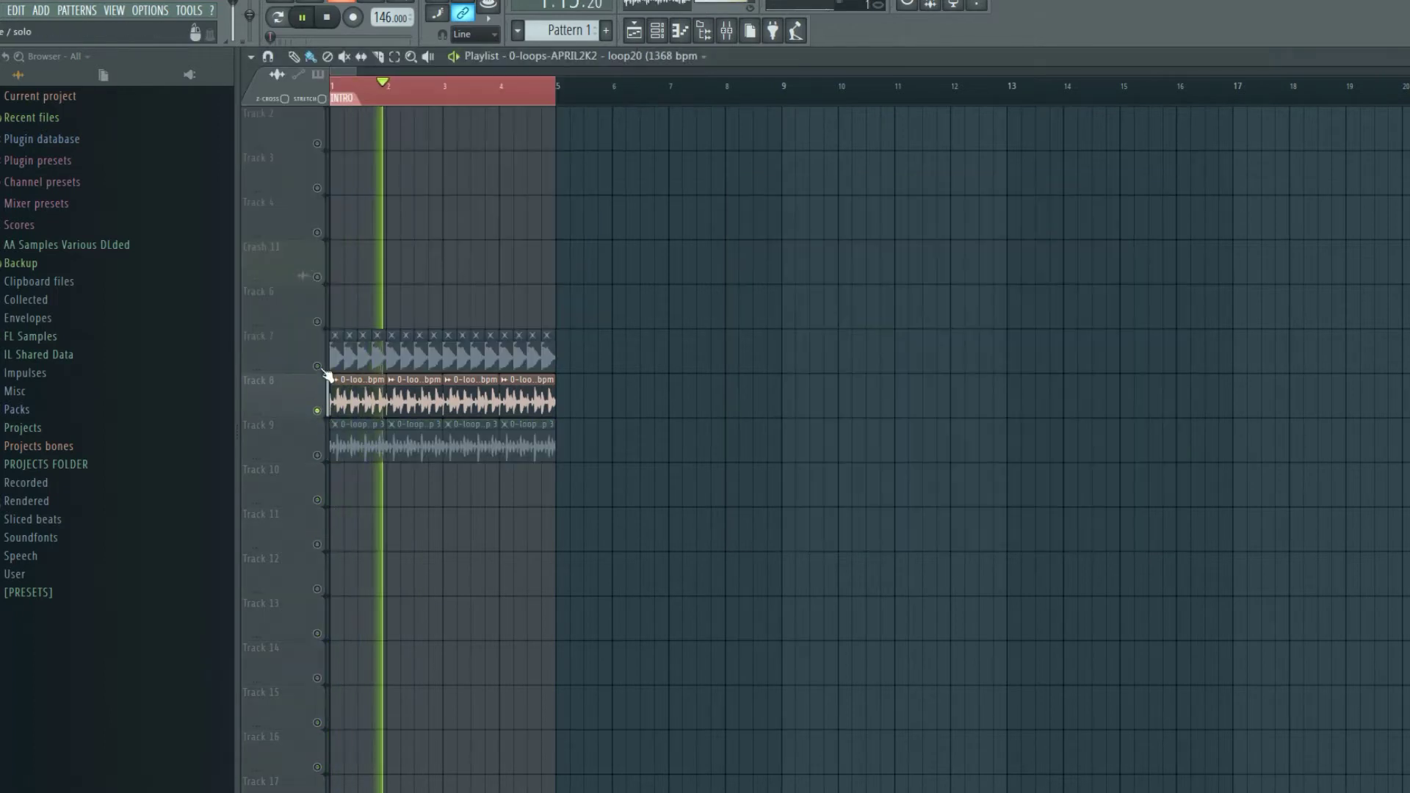
left_click(319, 454)
Inspect the loop4 sample settings, stop playback and move that window aside.
key("F6")
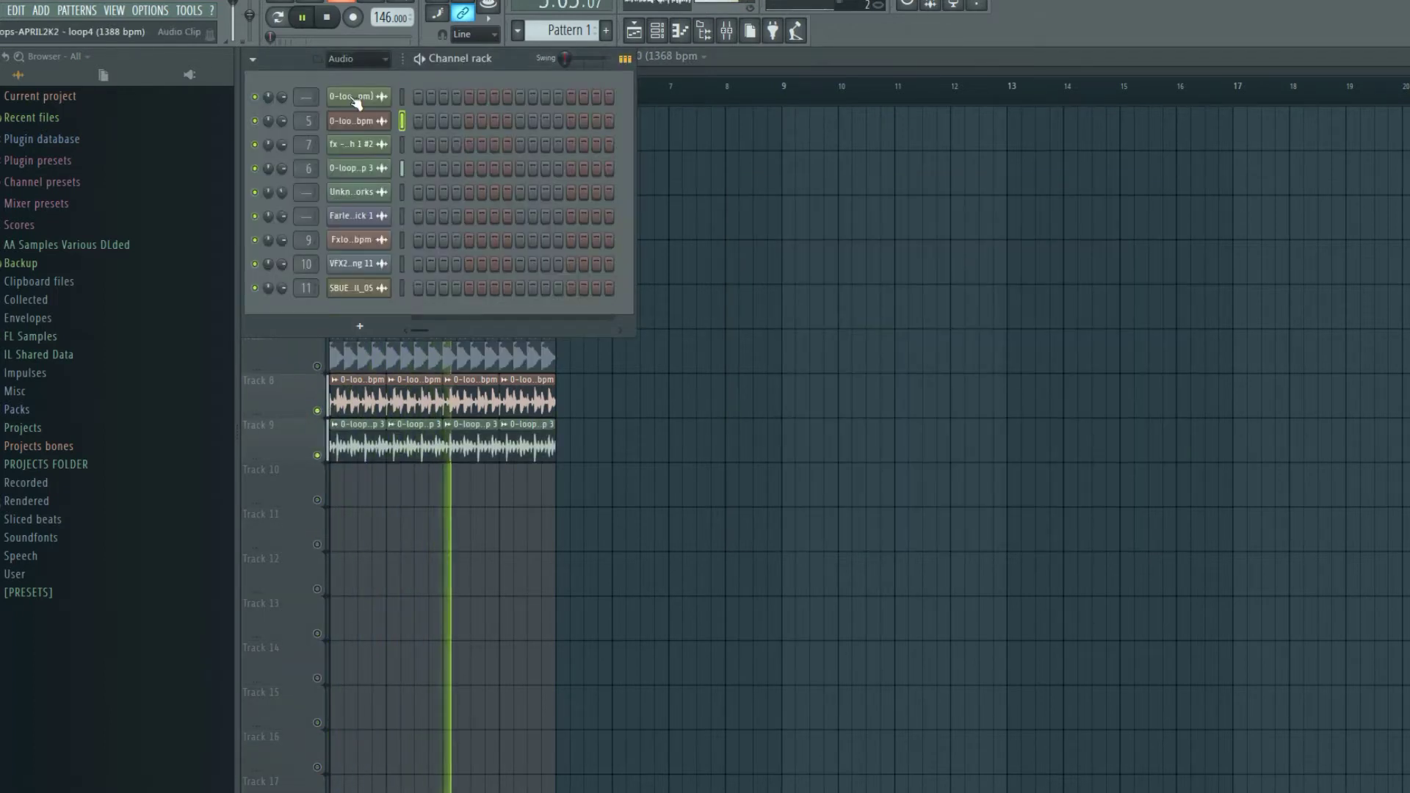
left_click(359, 98)
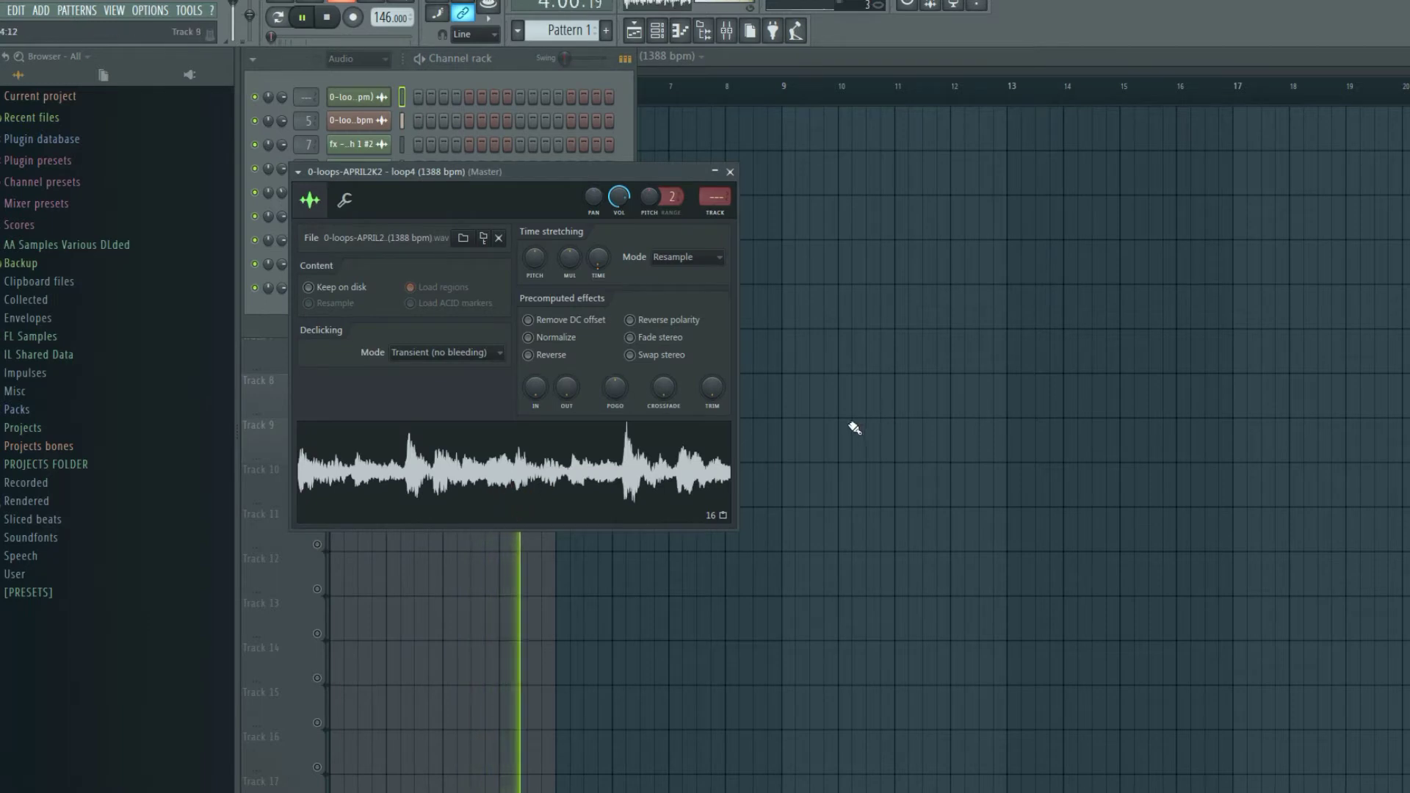
key("space")
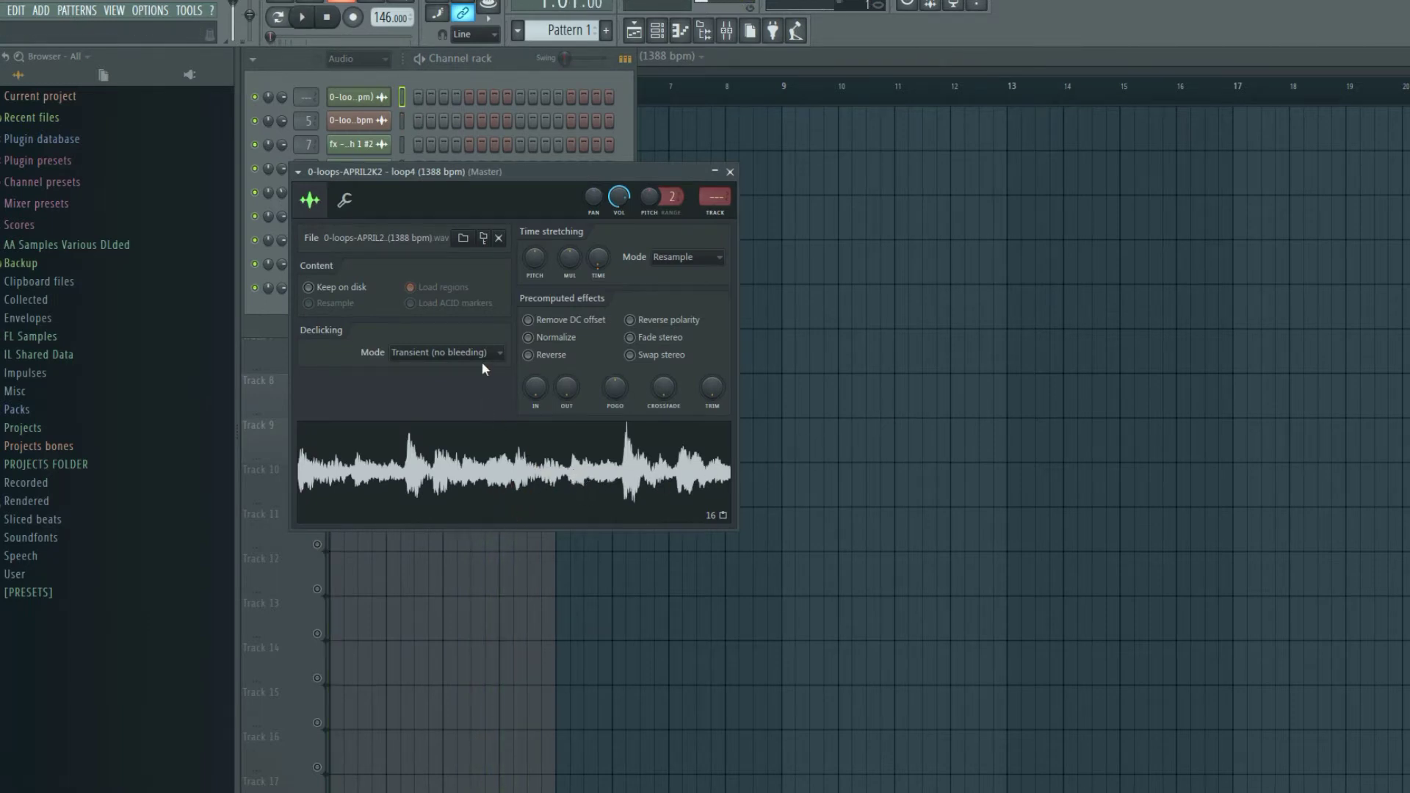
left_click_drag(396, 171, 779, 199)
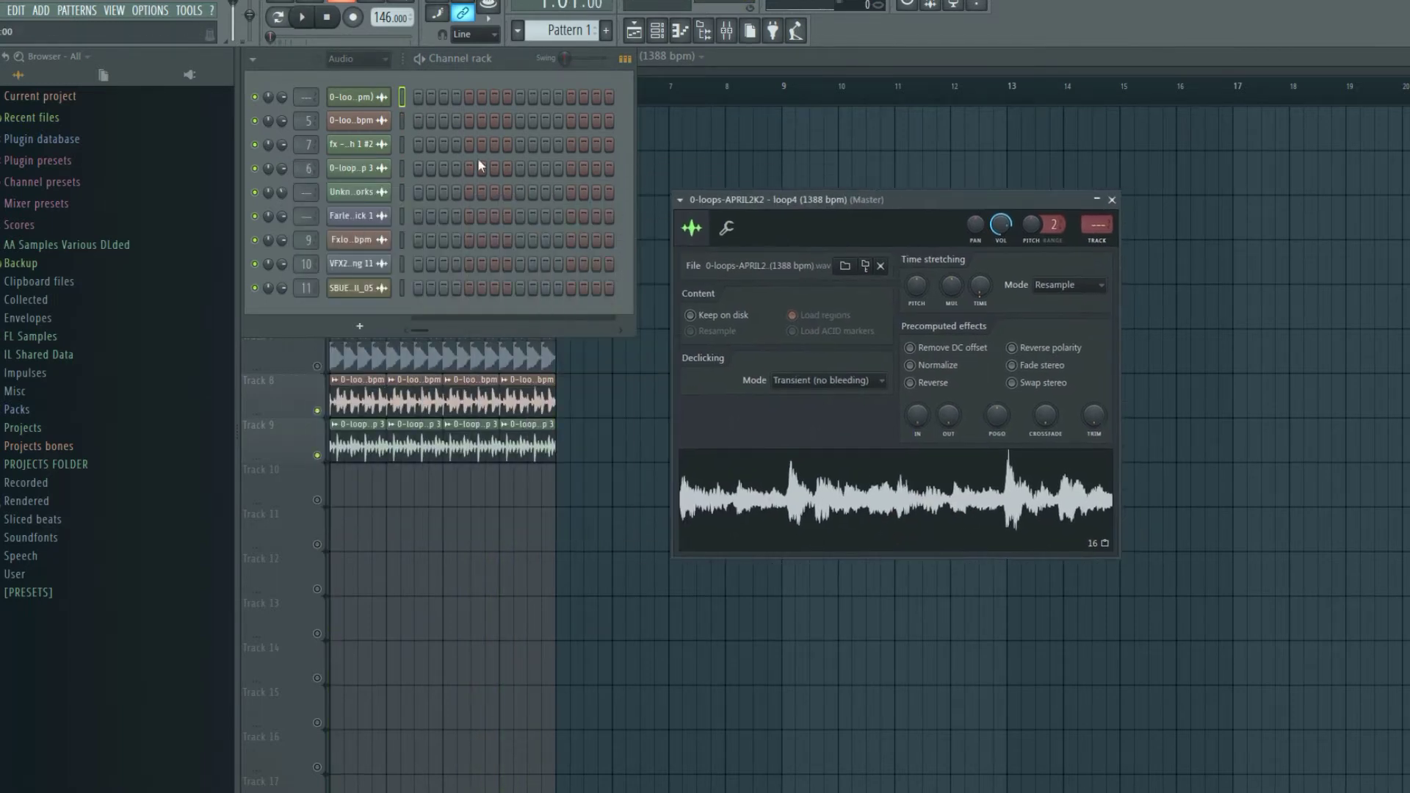
Inspect the reference, Farley Kick 1, Fxloop - 13 - 120 bpm and VFX2 Sweeps Long 11 samples.
left_click(352, 192)
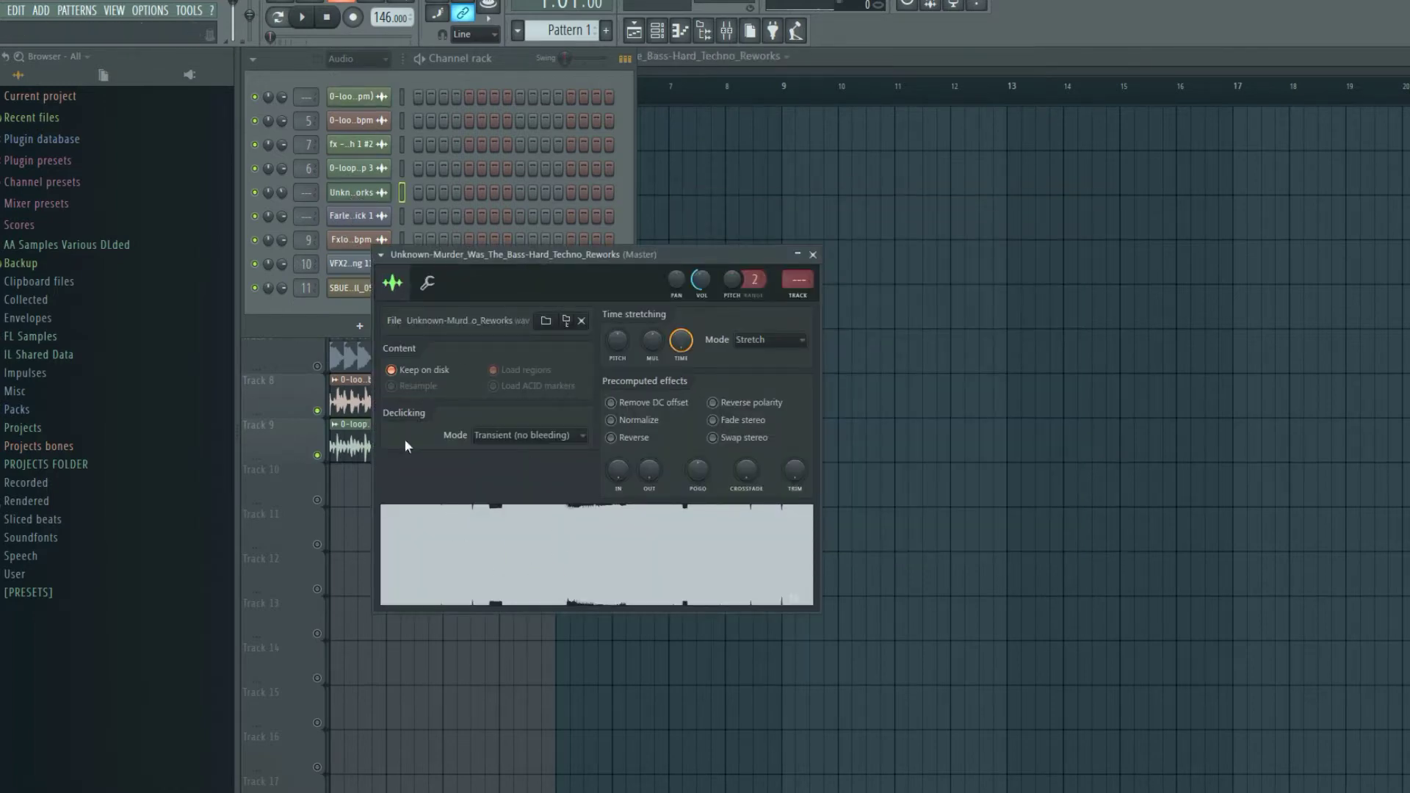
left_click(348, 215)
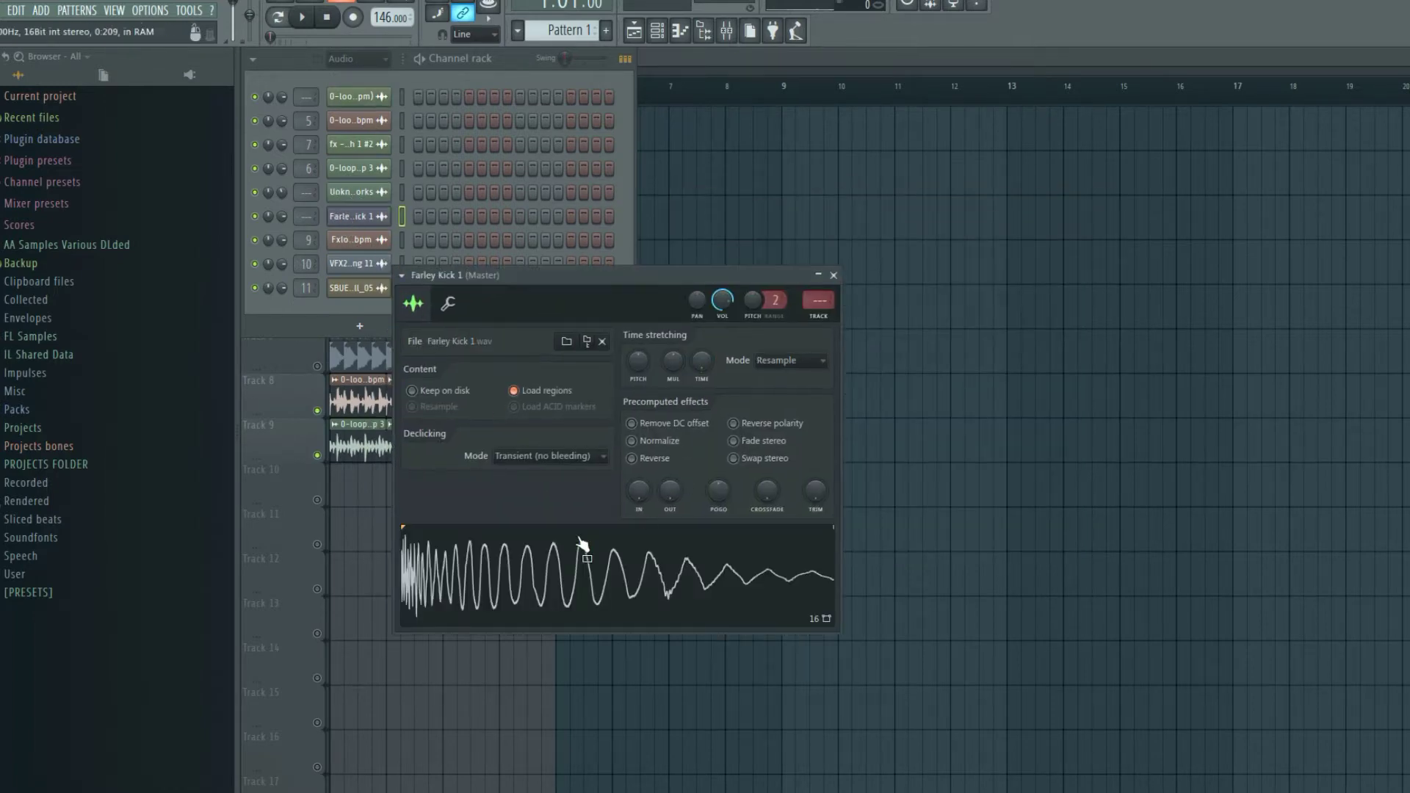
left_click(352, 241)
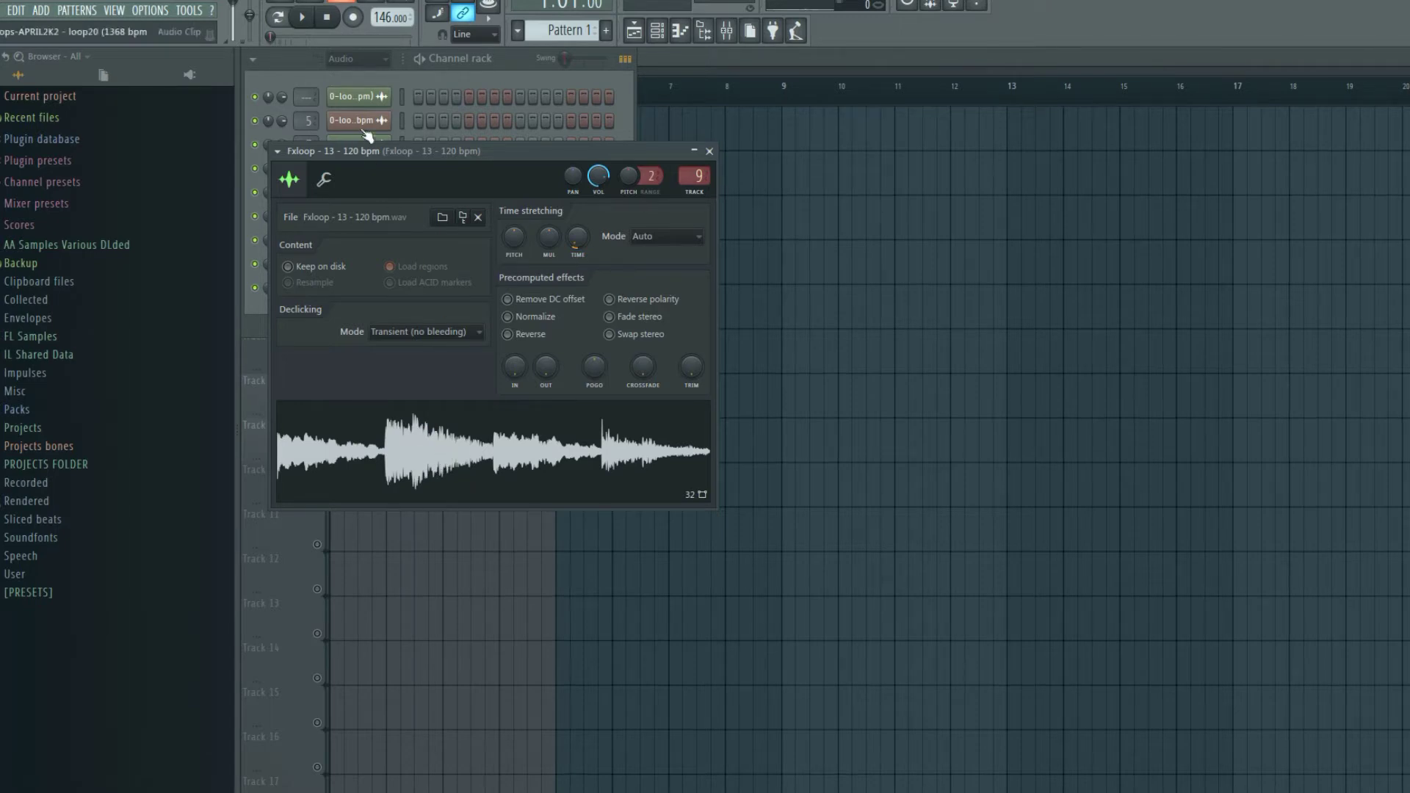
left_click_drag(492, 151, 909, 183)
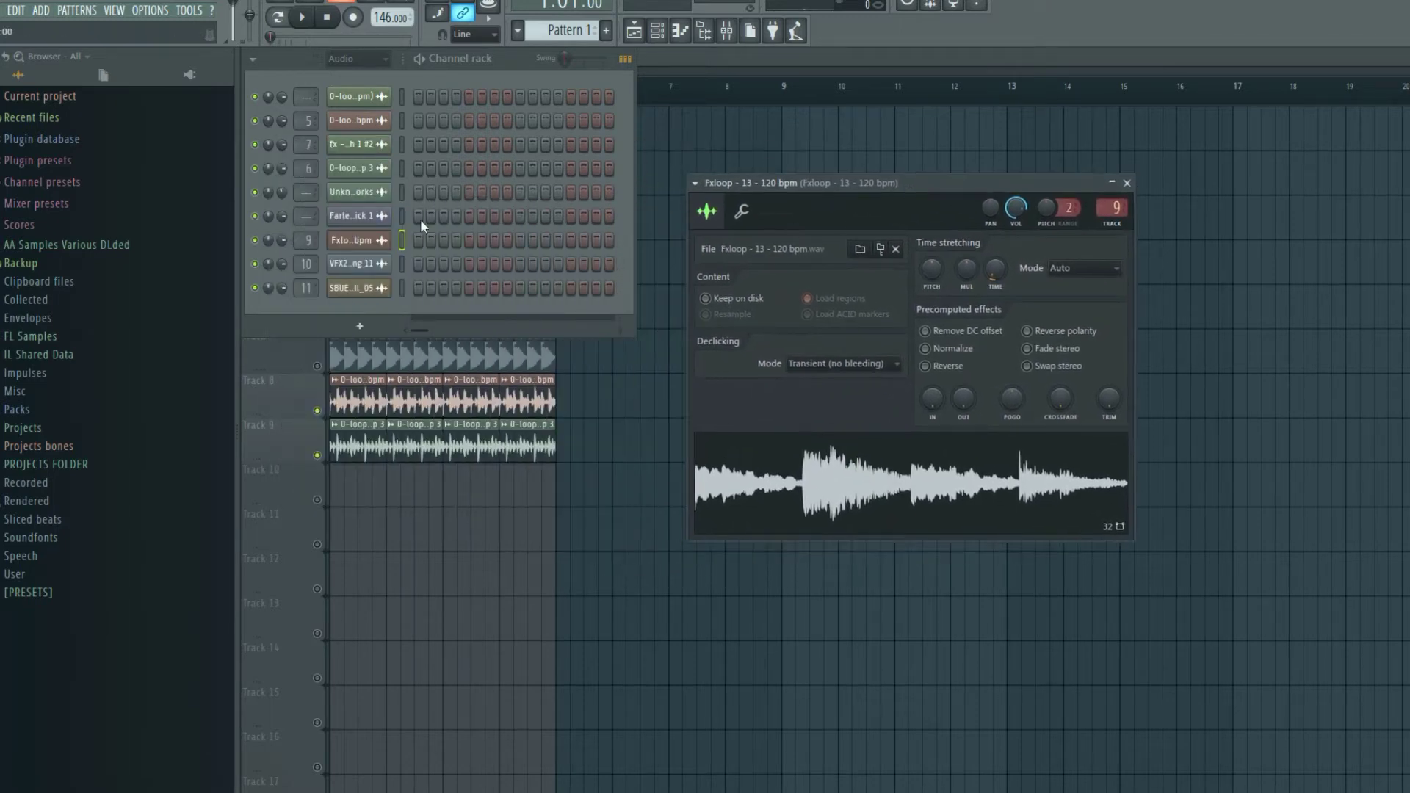
left_click(358, 265)
left_click_drag(413, 178, 835, 203)
Back in the playlist, solo Track 7's loop to hear it, then take it out of solo.
left_click(668, 60)
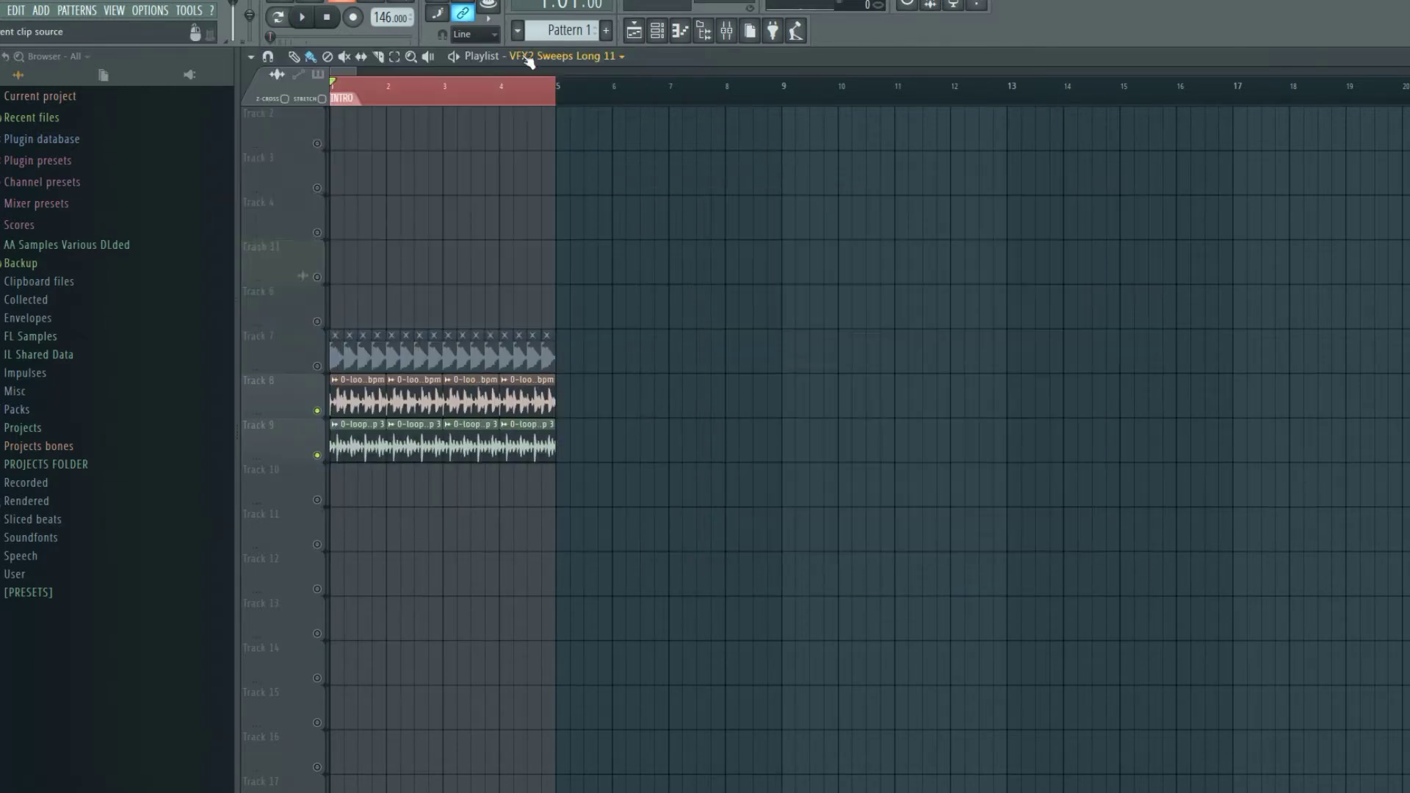
left_click_drag(356, 72, 366, 72)
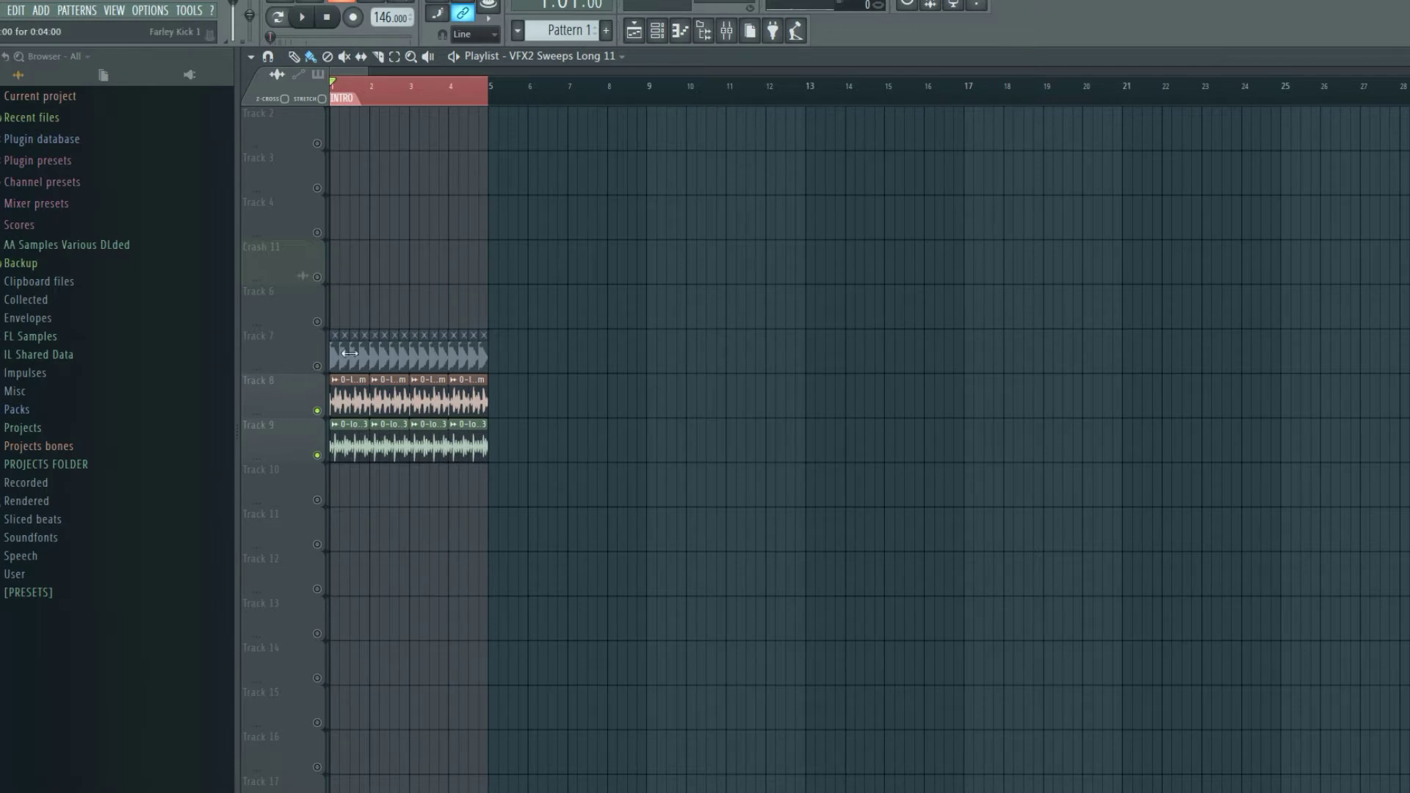
left_click(323, 365)
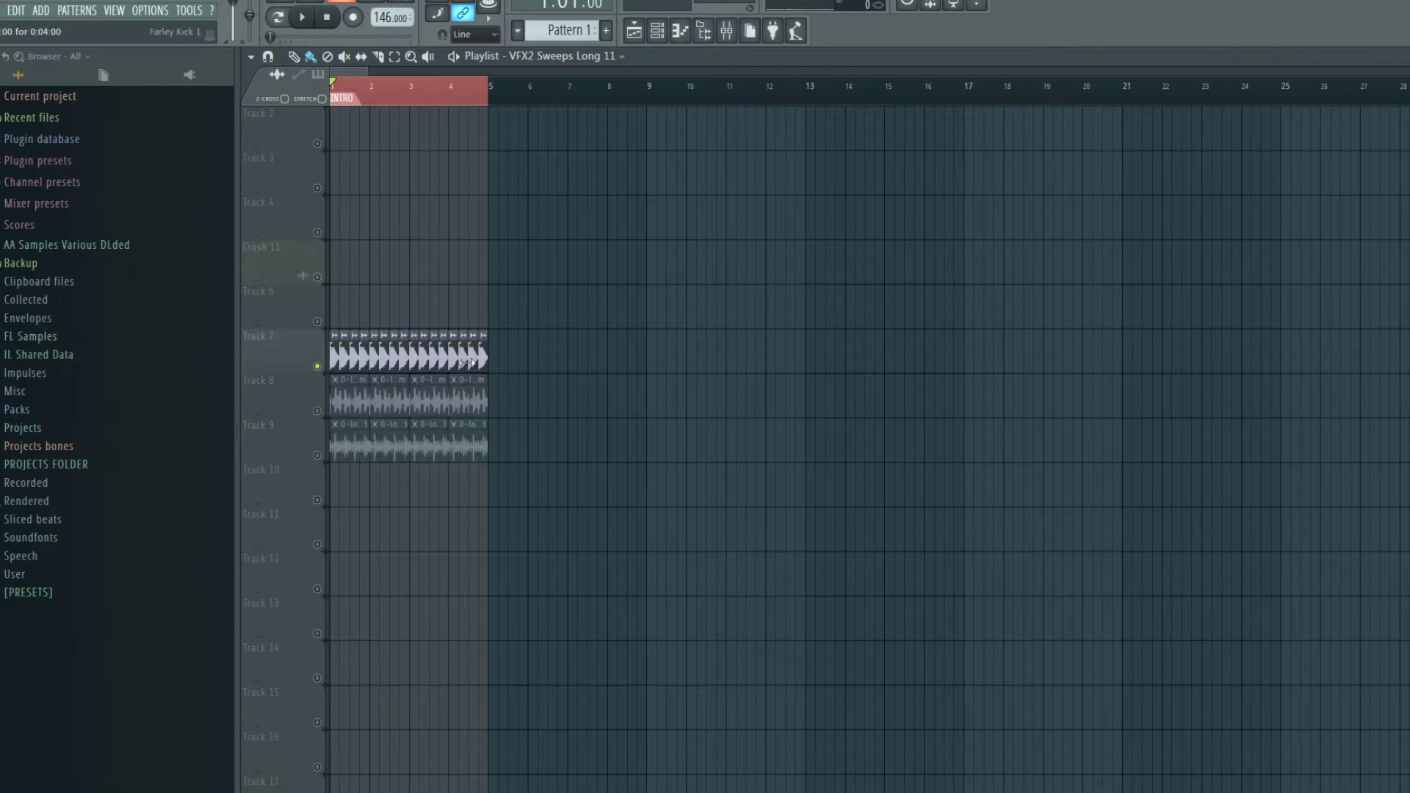
scroll(453, 73, "down", 6)
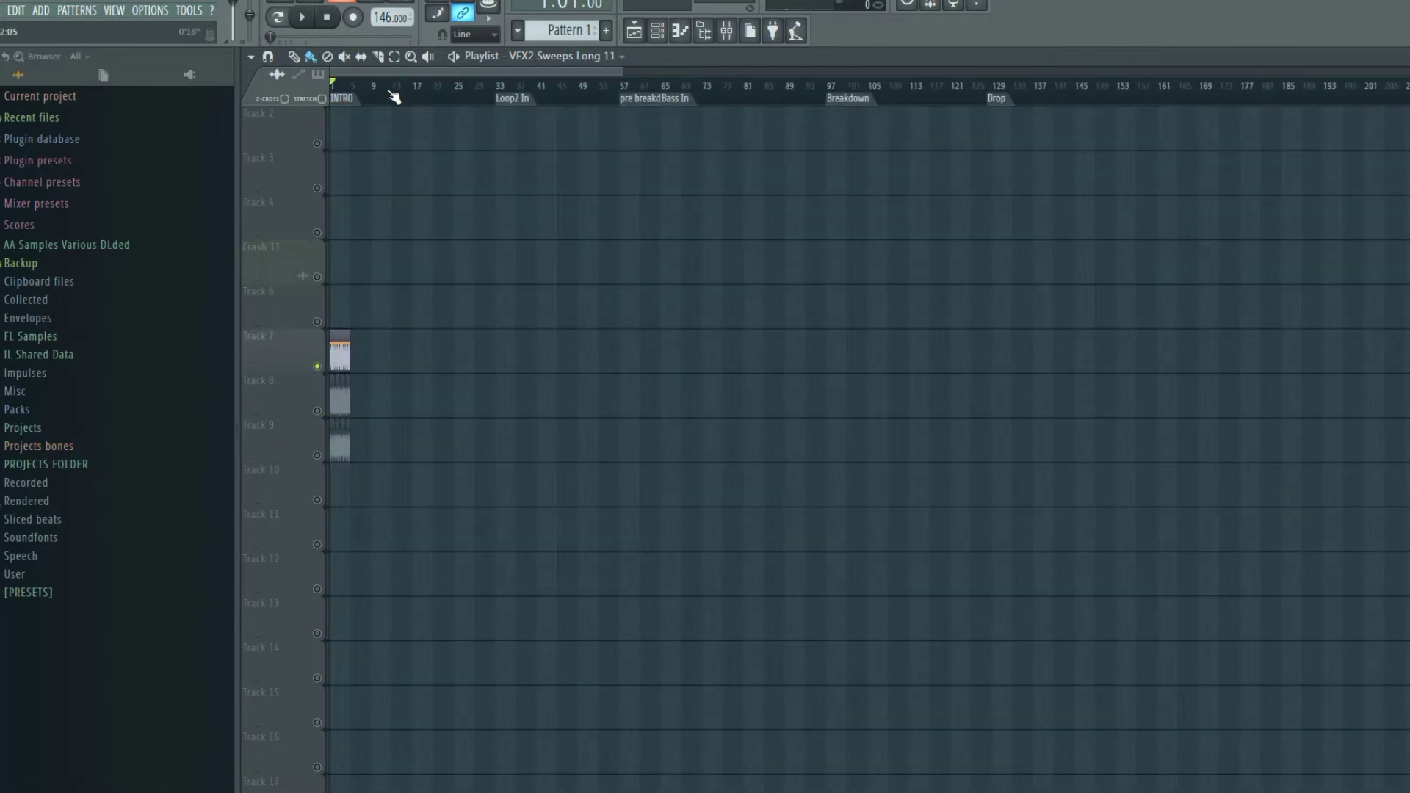
scroll(403, 71, "down", 2)
left_click_drag(685, 71, 694, 71)
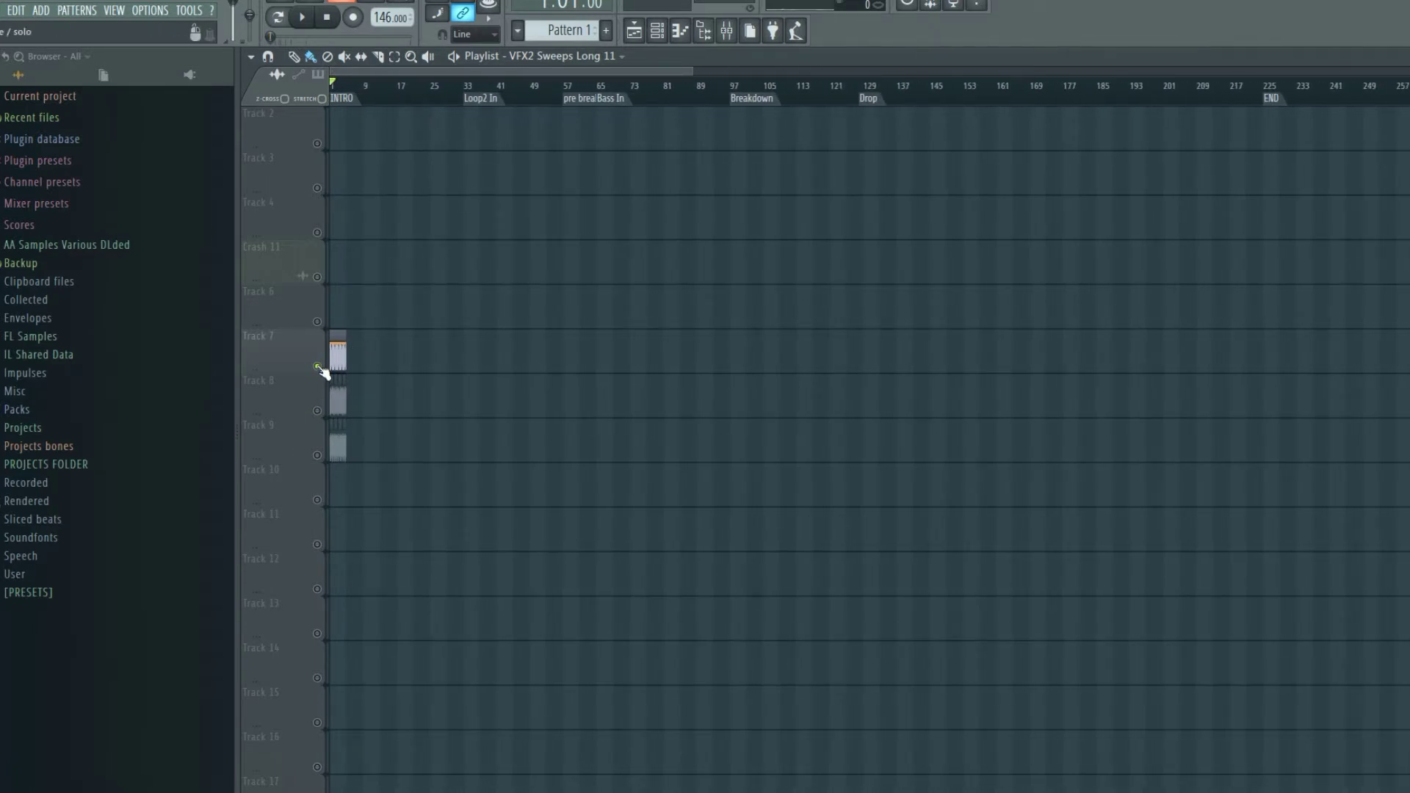
right_click(319, 368)
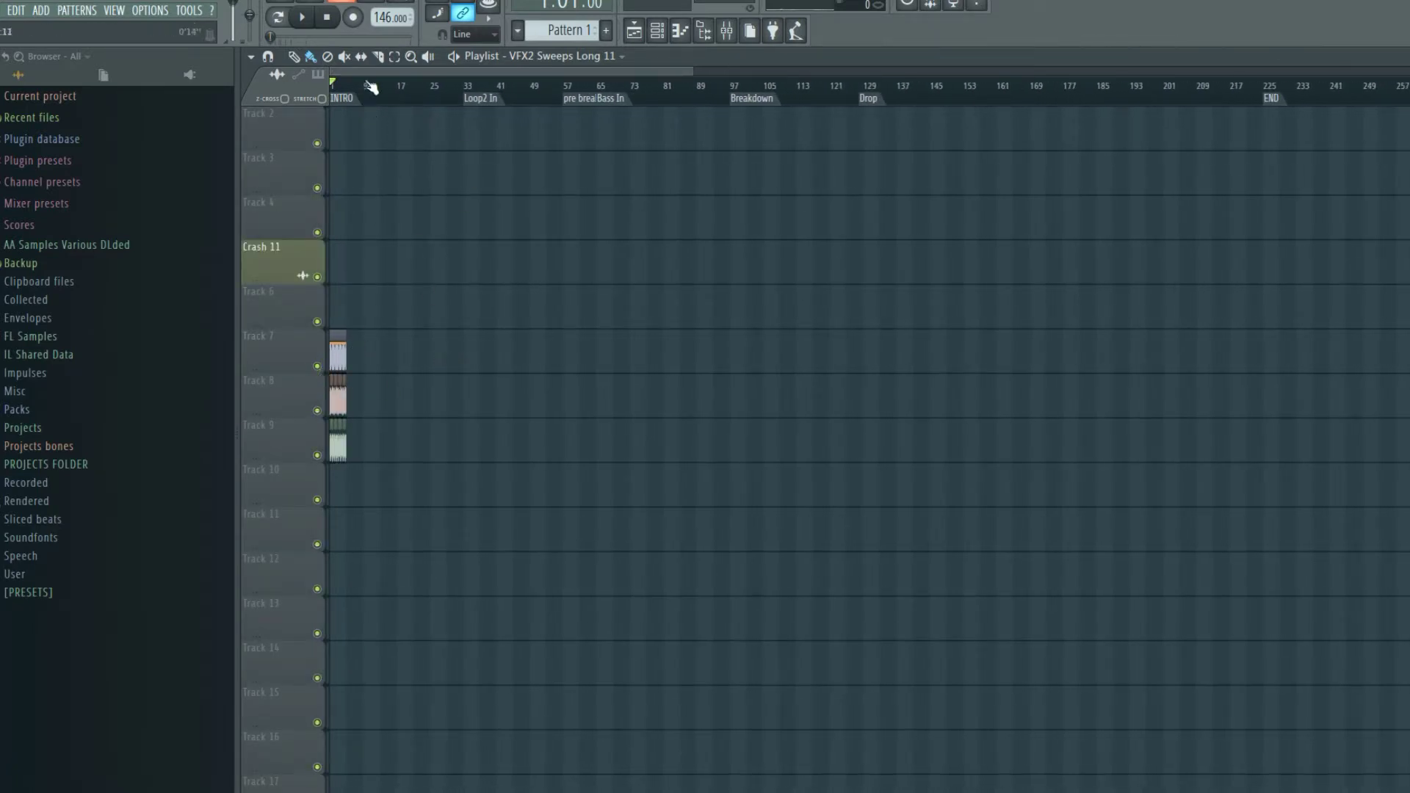
Select the arrangement time range from bar 1 to bar 225.
left_click_drag(347, 88, 329, 91)
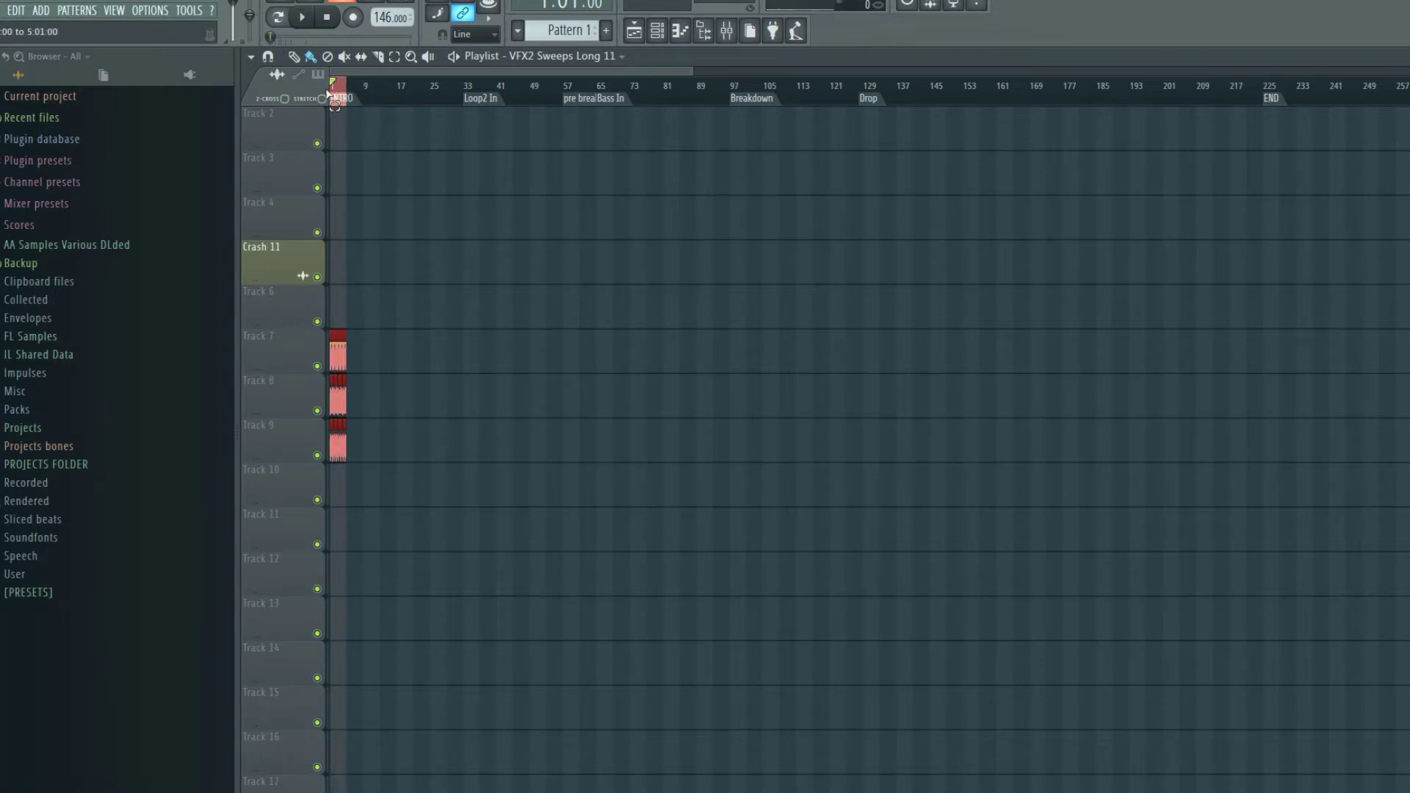
scroll(340, 72, "up", 1)
scroll(397, 88, "down", 3)
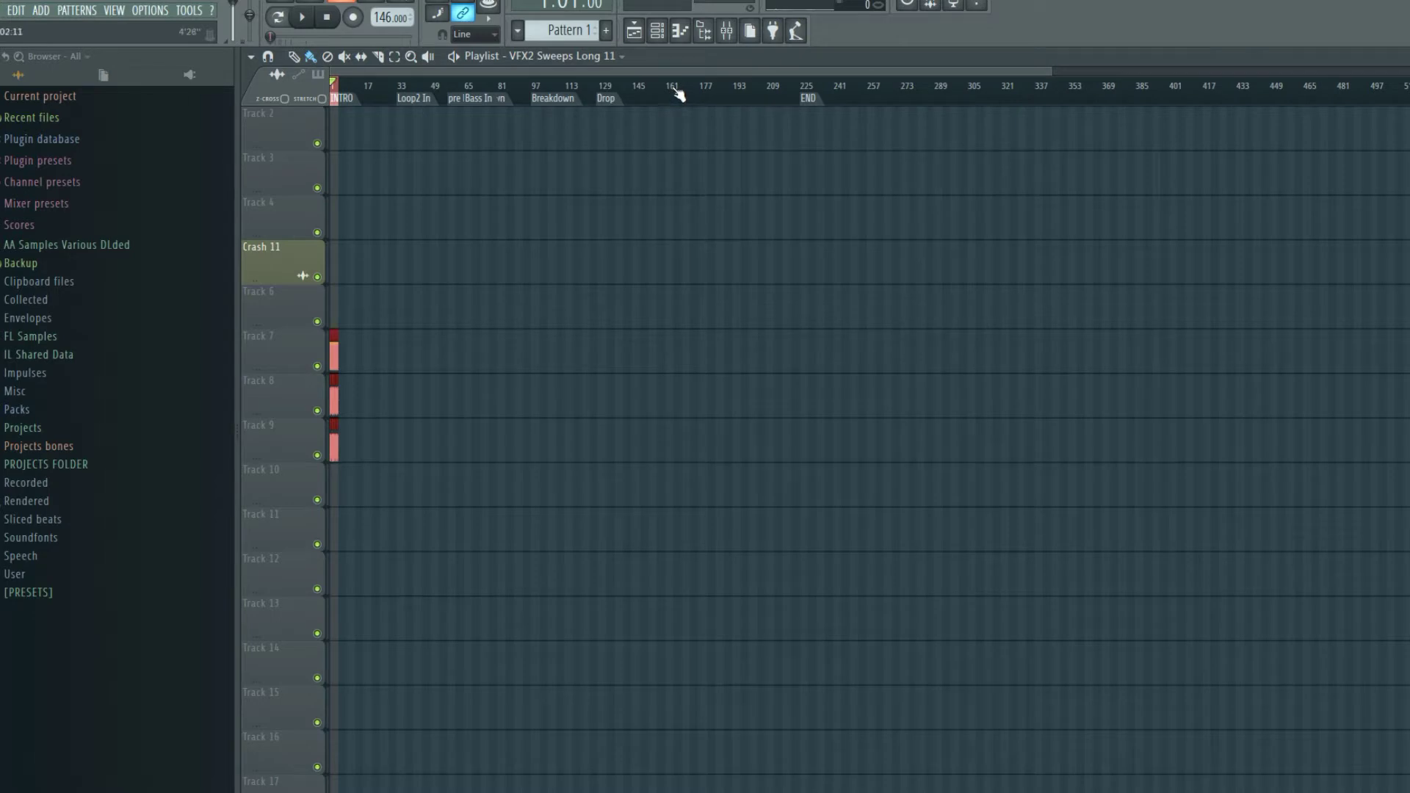
left_click_drag(678, 93, 802, 87)
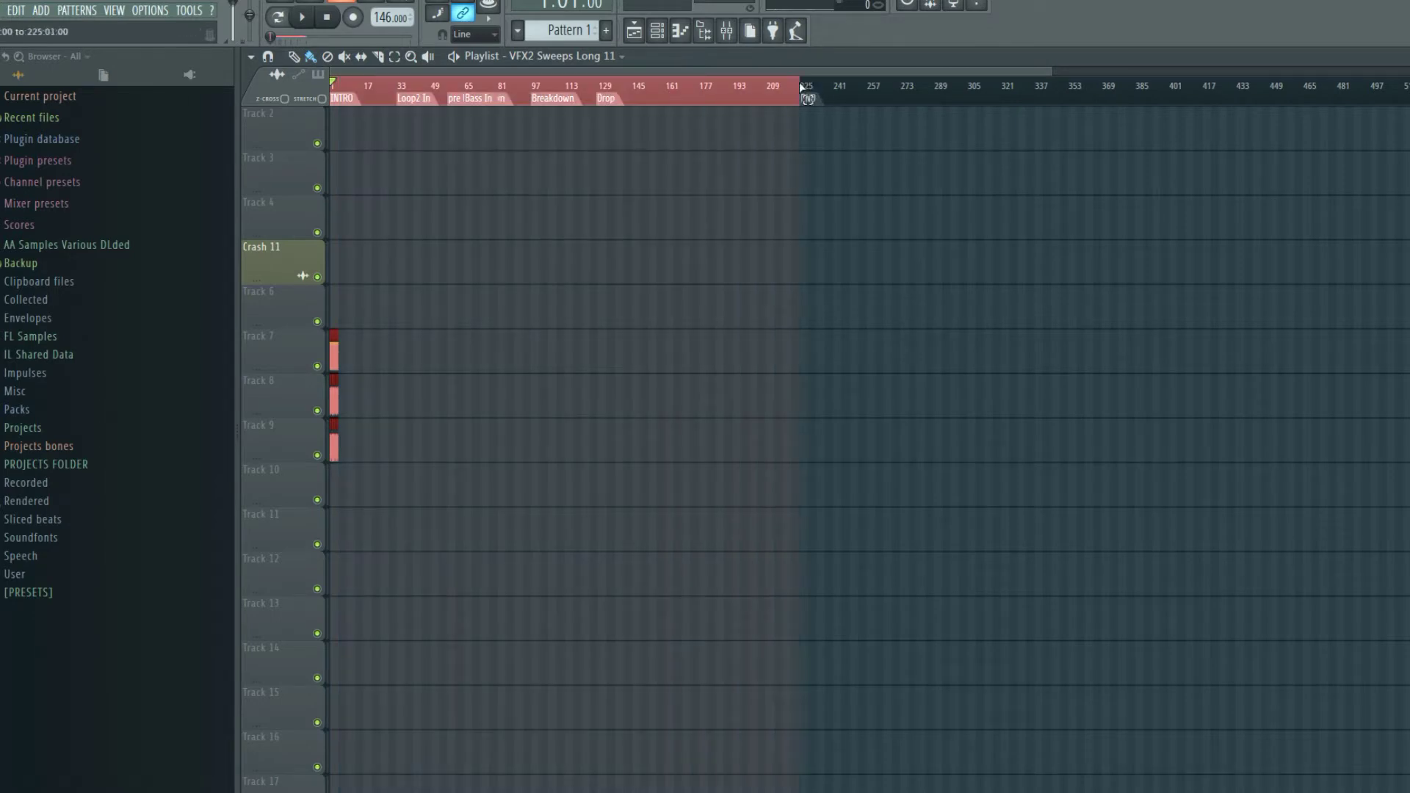
Deselect the intro loop clips, clear the time range selection, and briefly play the start.
scroll(804, 88, "down", 2)
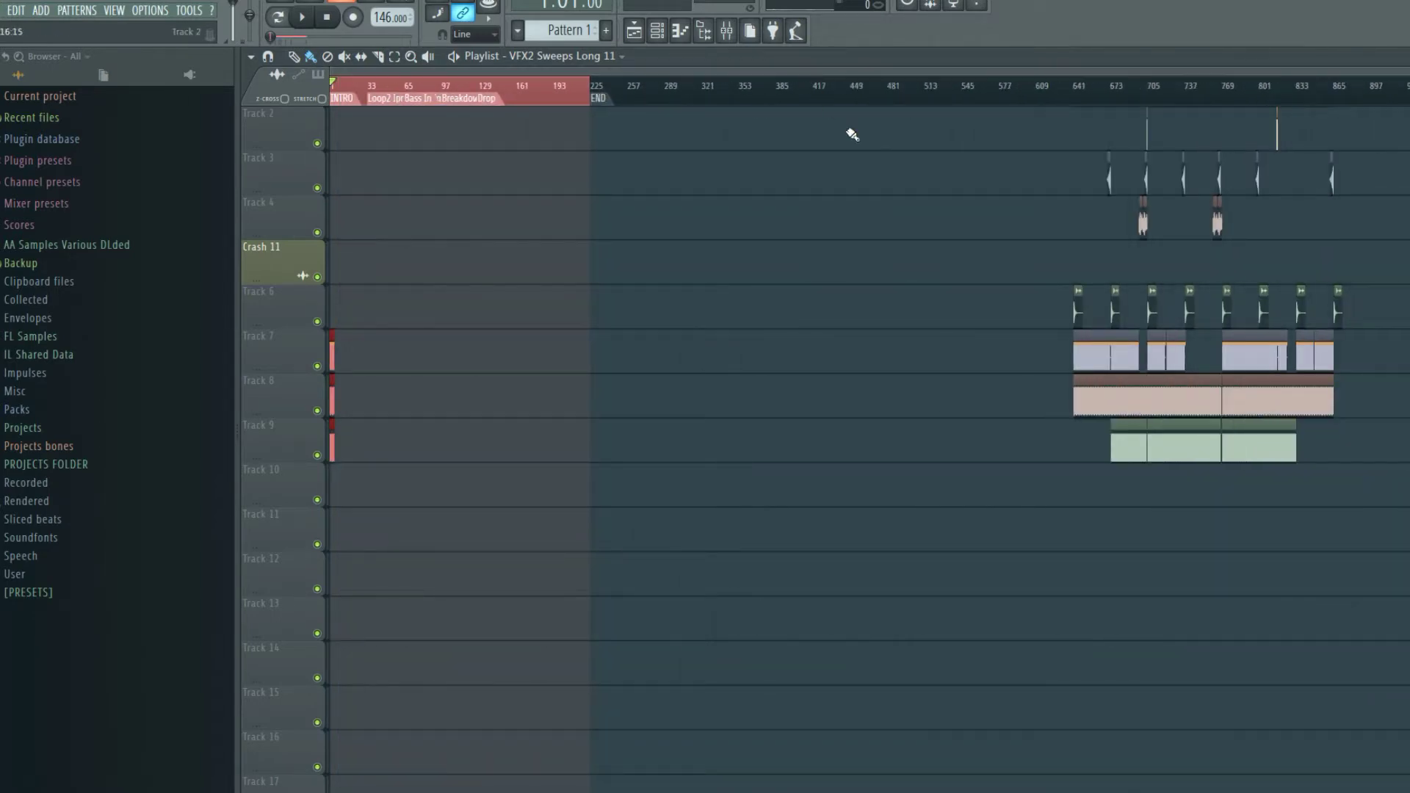
left_click(718, 294, "ctrl")
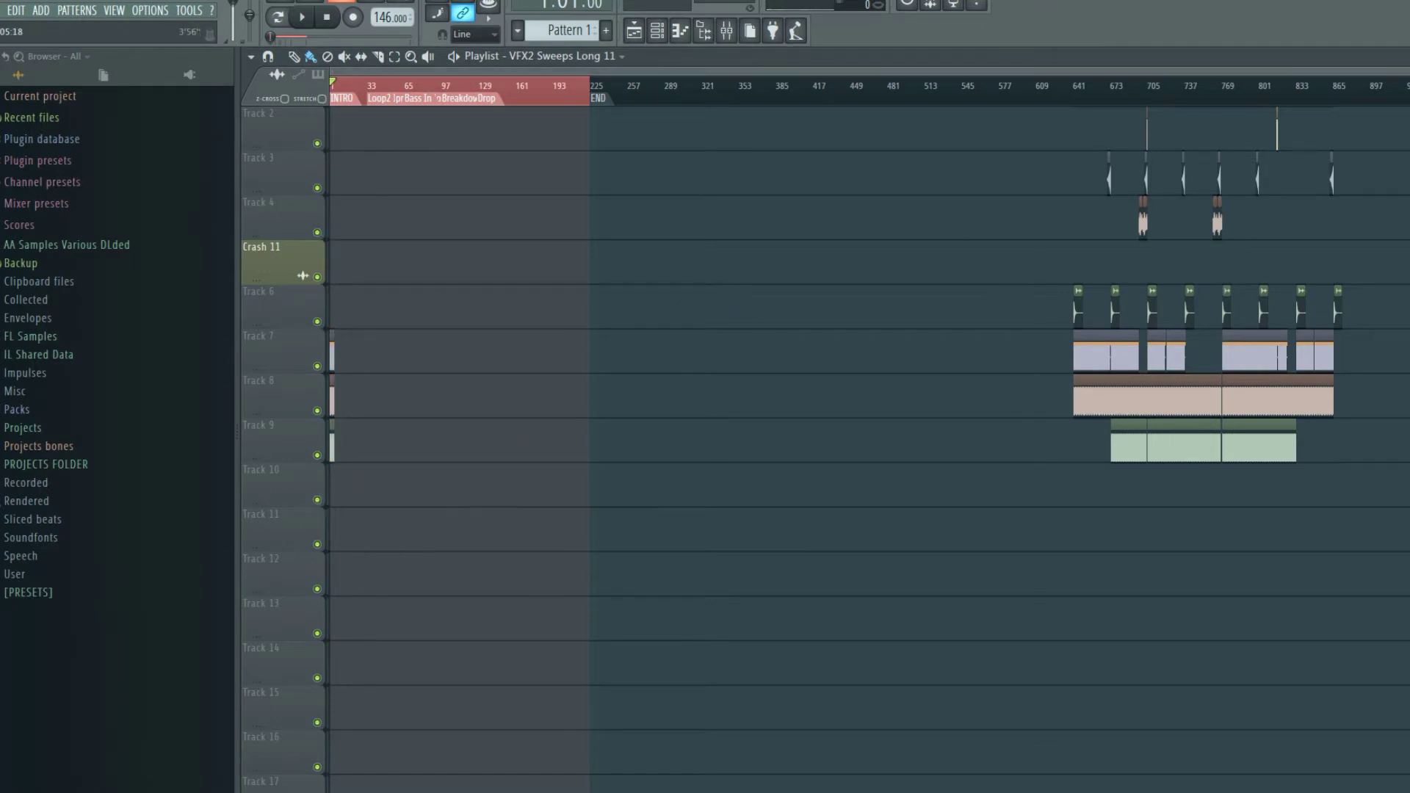
scroll(804, 88, "up", 4)
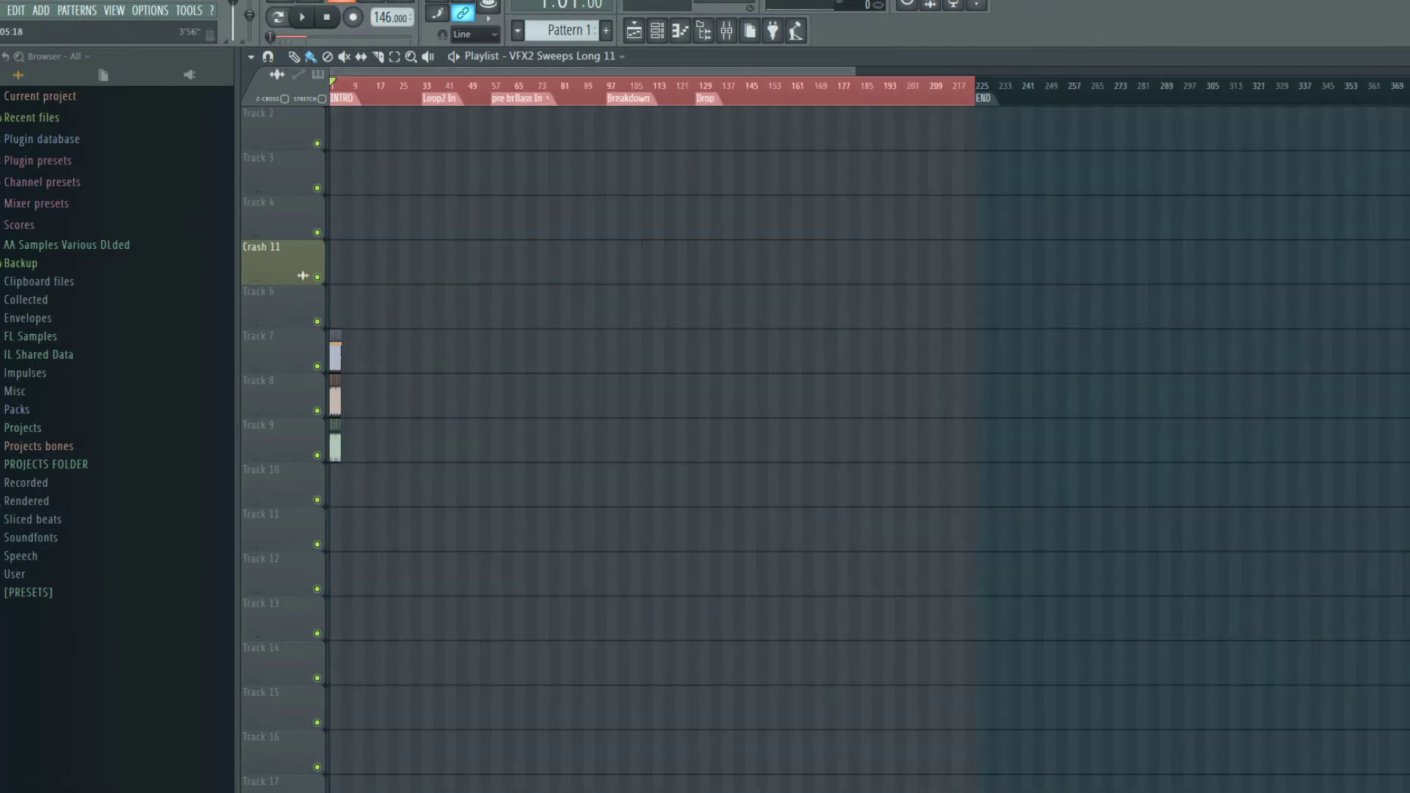
scroll(470, 91, "down", 4)
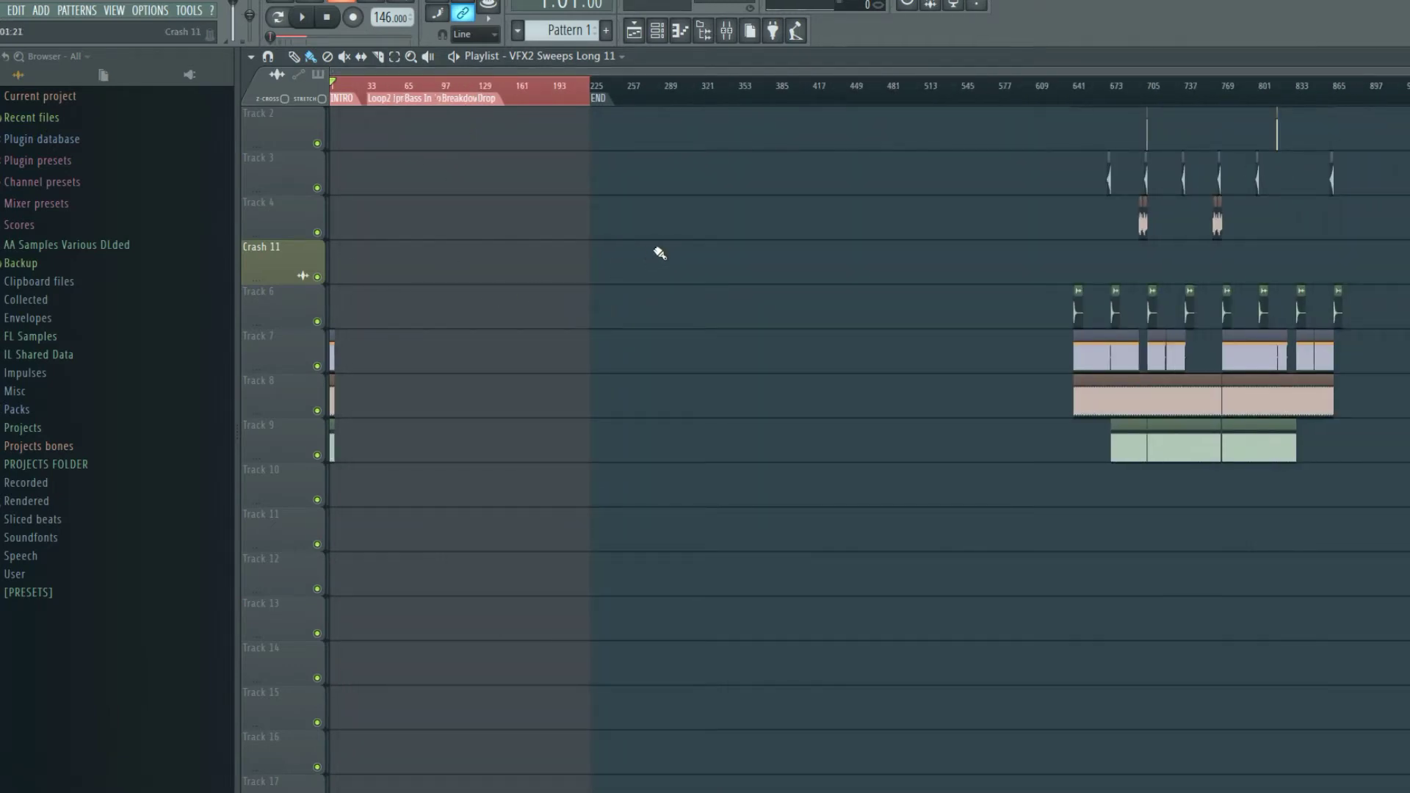
left_click(465, 89)
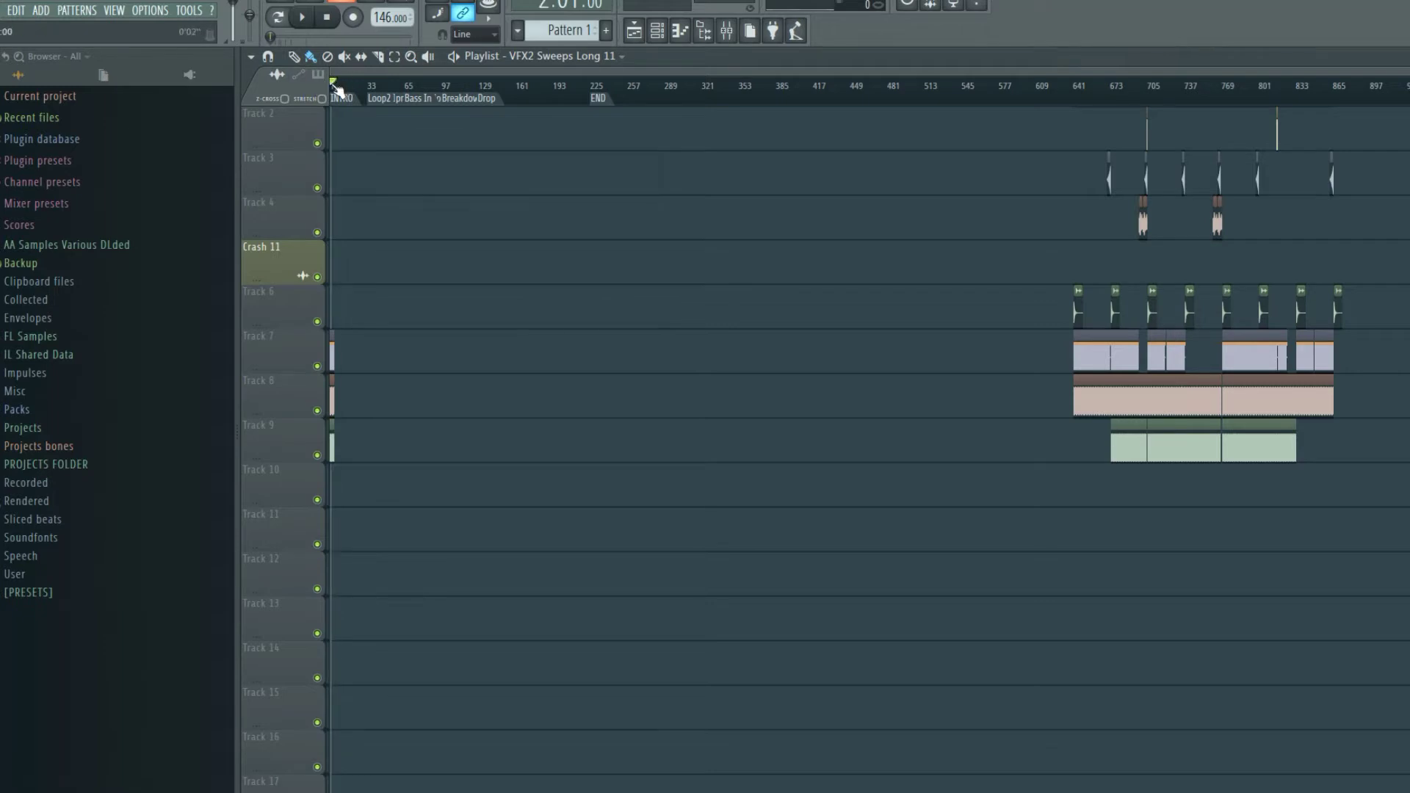
key("space")
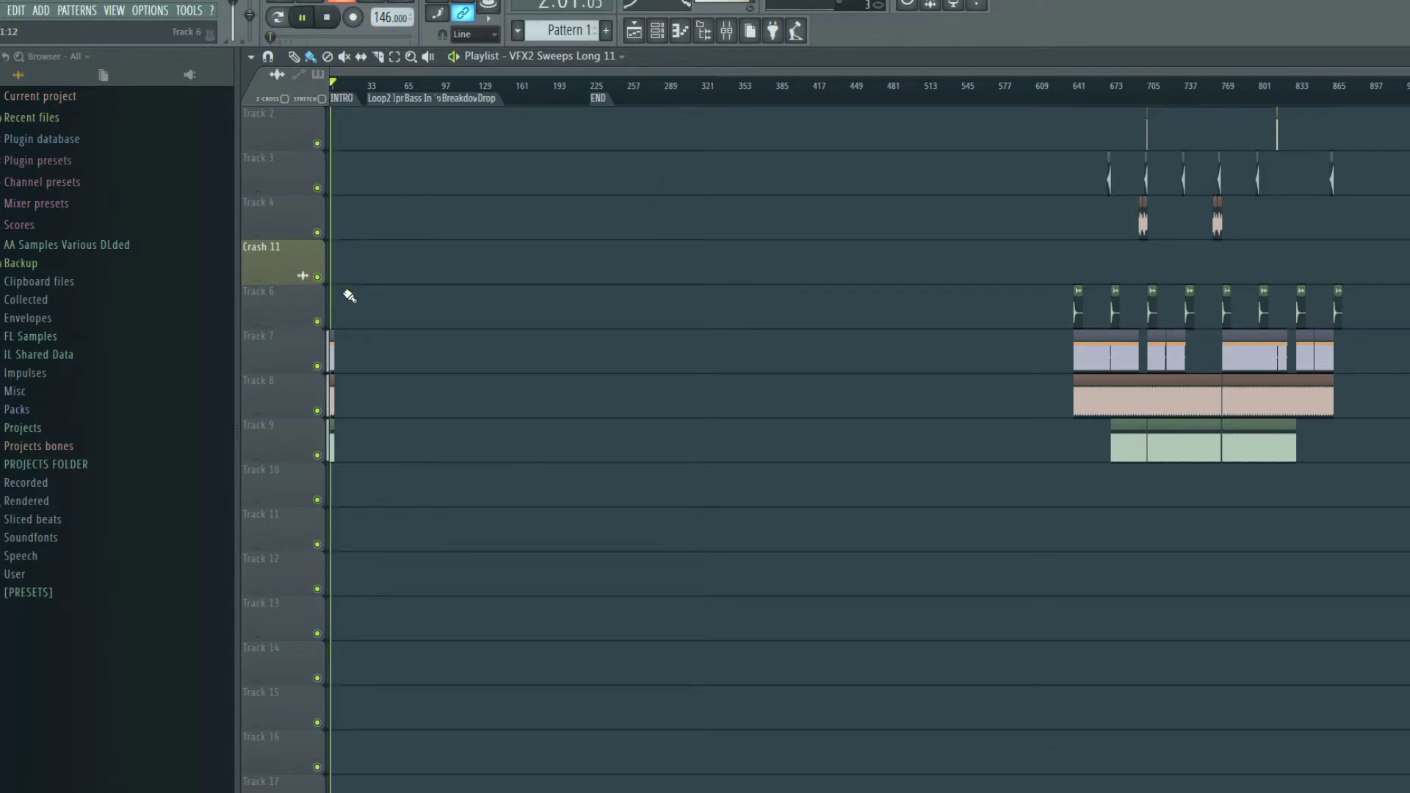
key("space")
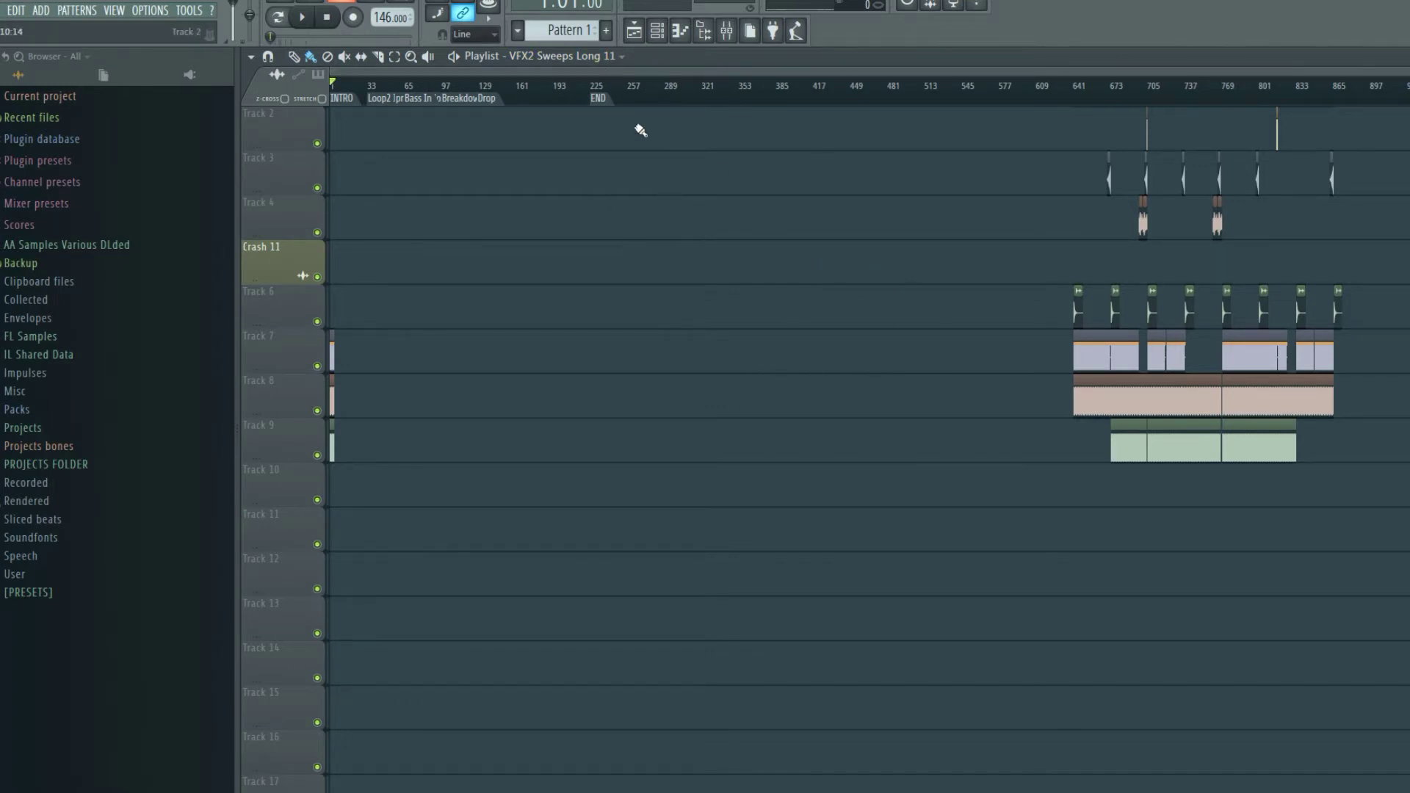
Move the reference clip on Track 1 to bar 1, deleting a stray copy, and solo Track 1.
scroll(741, 348, "up", 1)
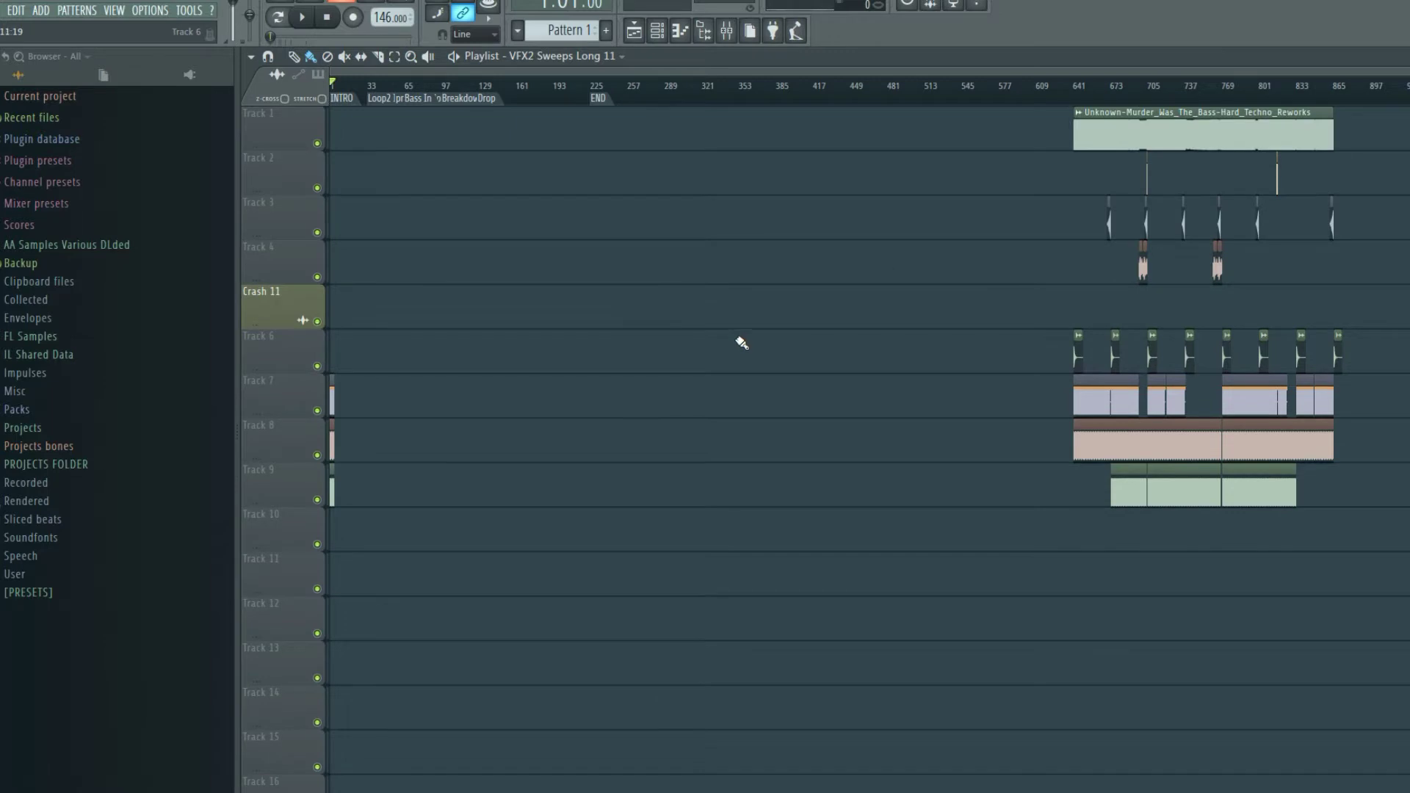
left_click(1100, 138)
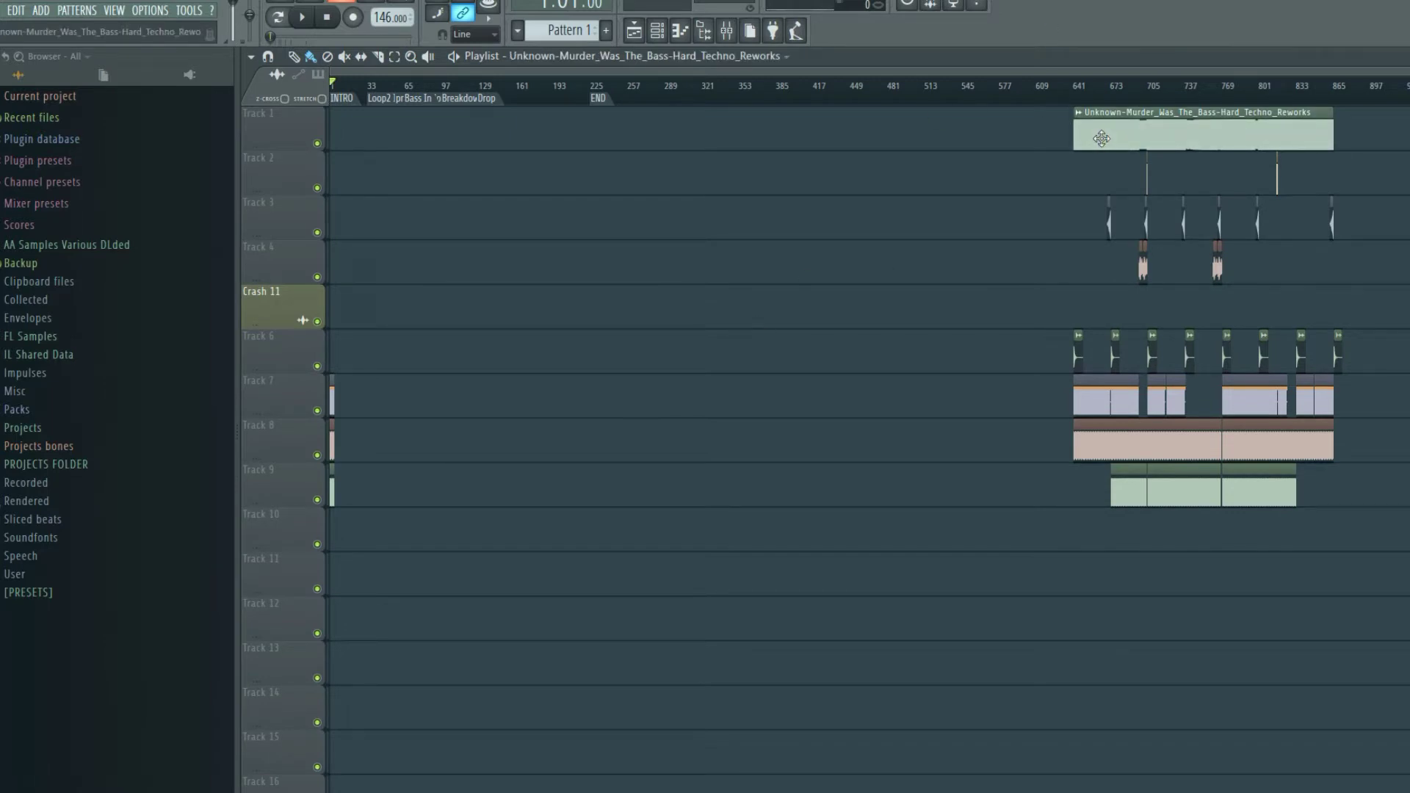
left_click_drag(1100, 138, 679, 134)
right_click(724, 141)
left_click_drag(1134, 133, 293, 108)
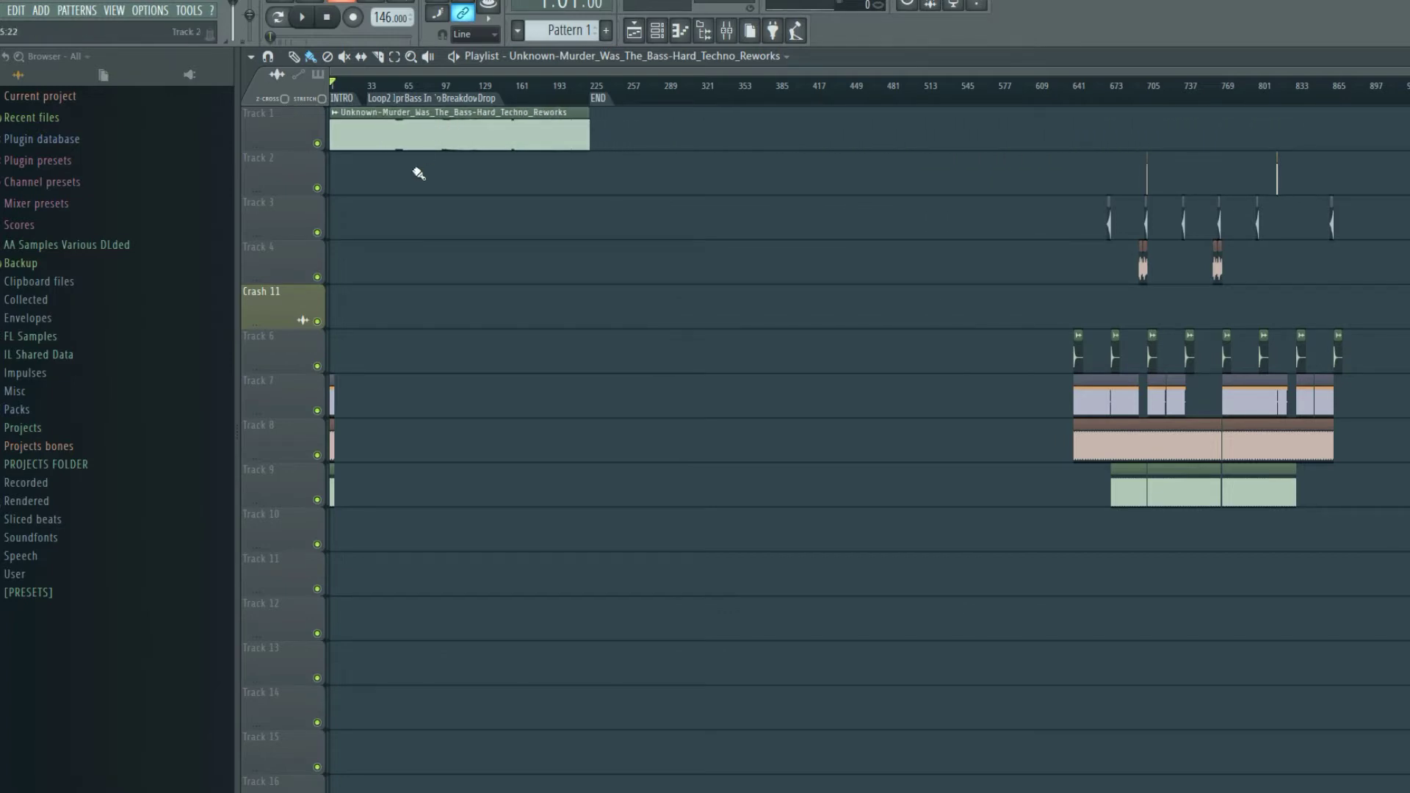
right_click(317, 144)
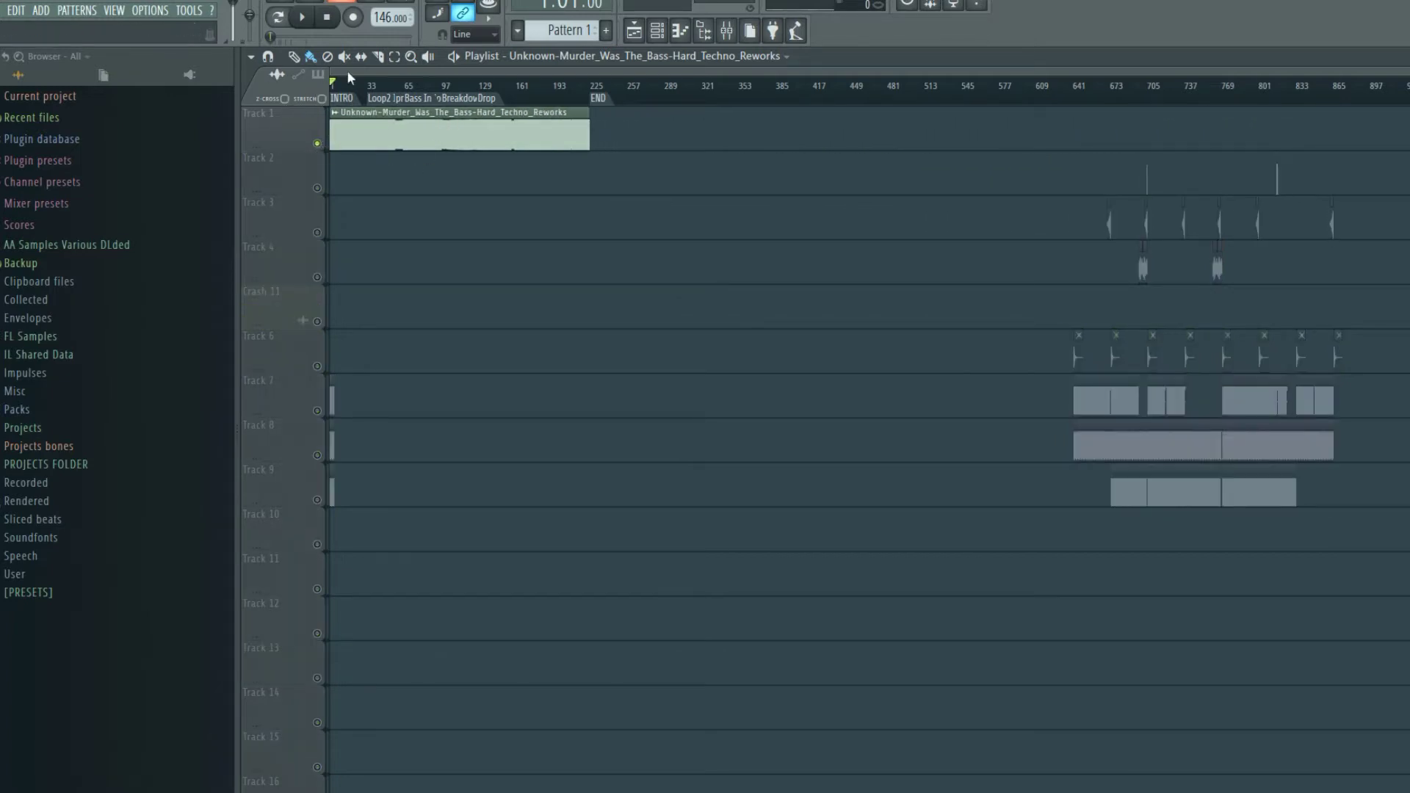
Audition the soloed reference from bar 1, briefly showing the mixer, then stop.
scroll(348, 72, "up", 8)
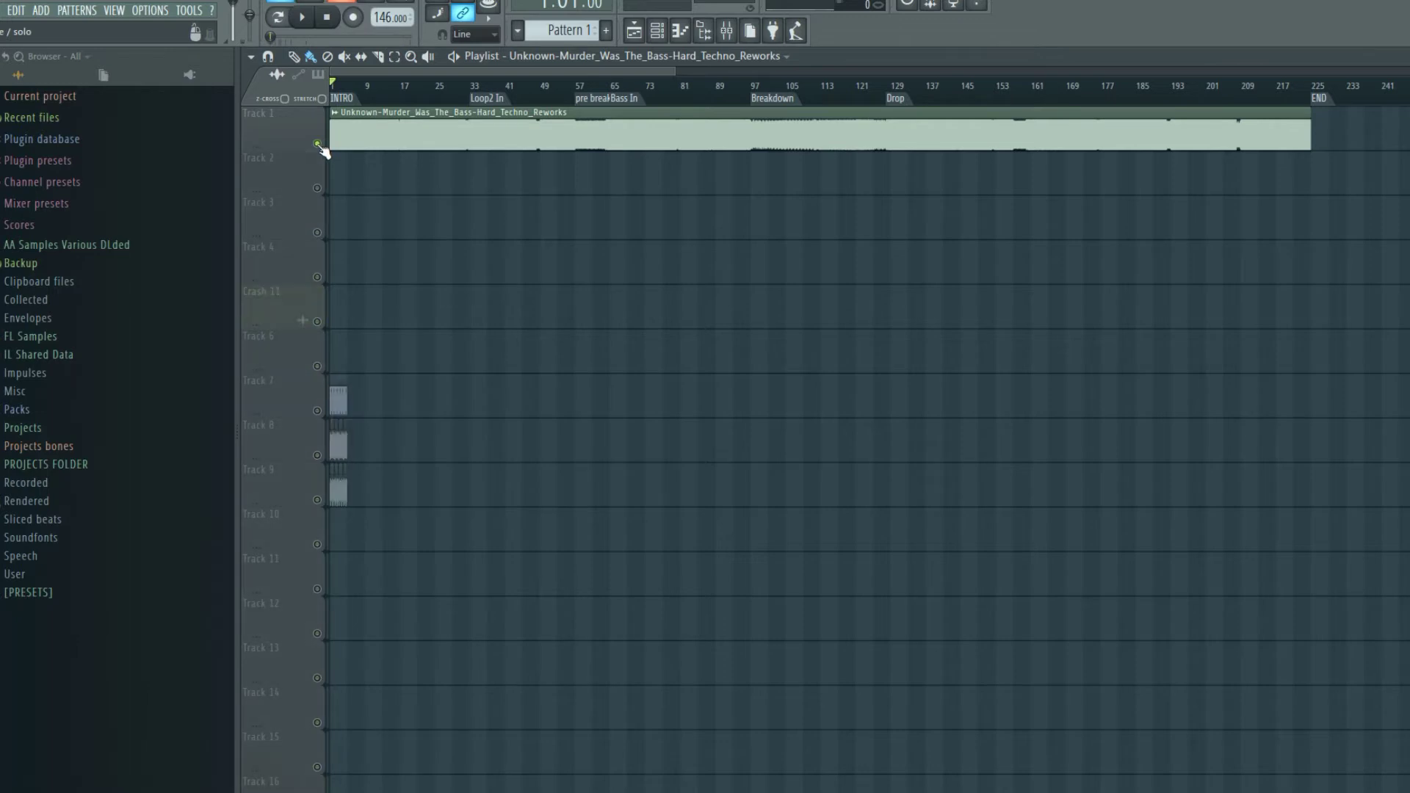
key("space")
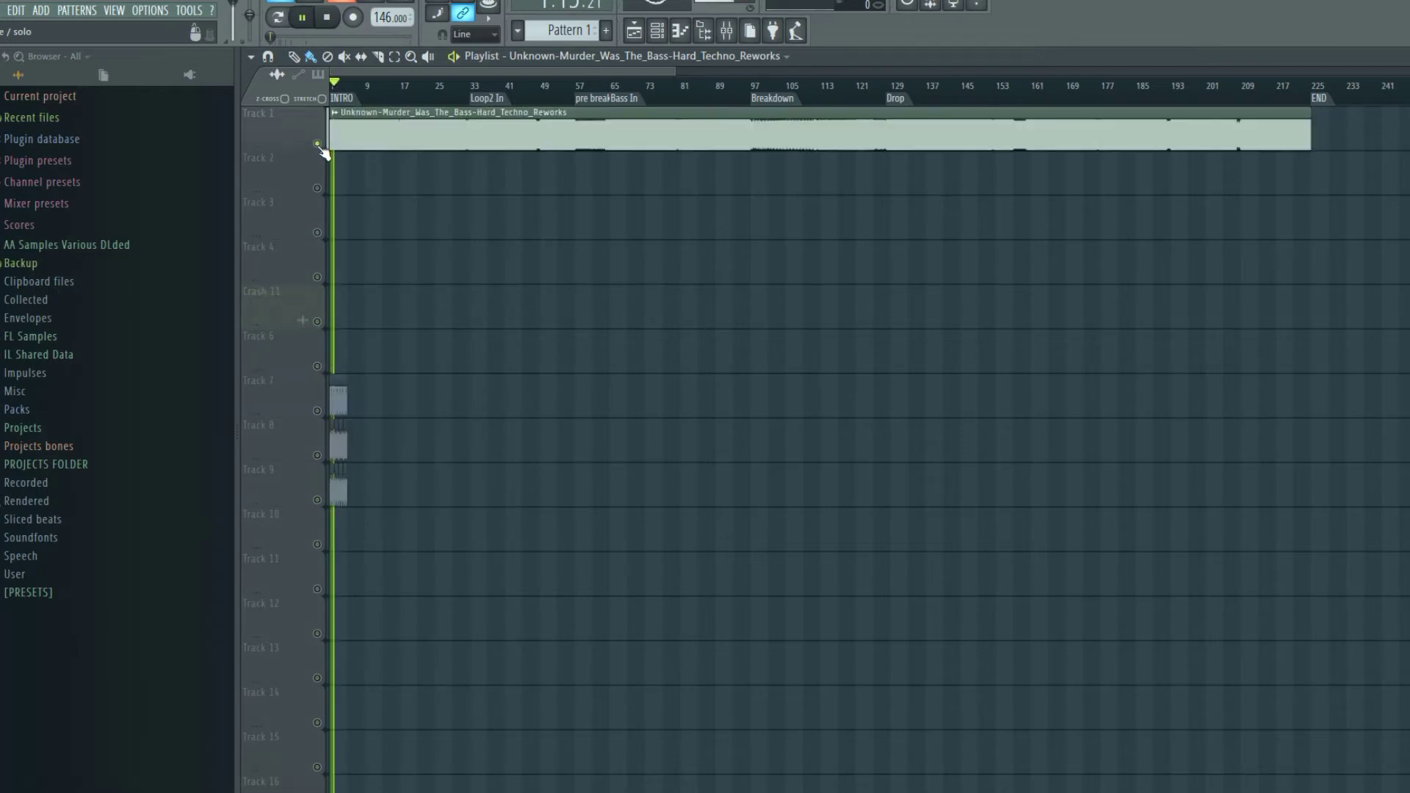
key("space")
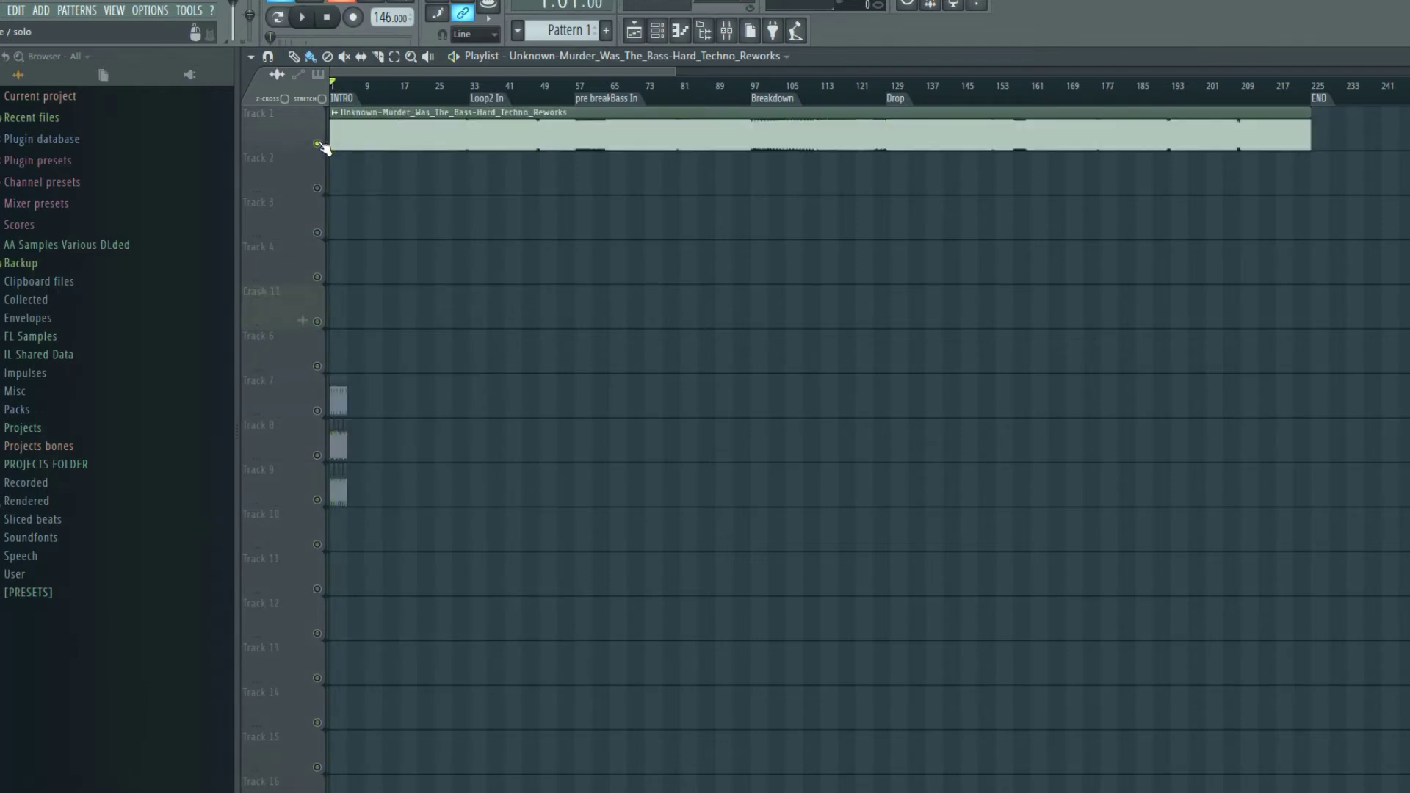
left_click_drag(673, 71, 347, 71)
scroll(400, 72, "up", 4)
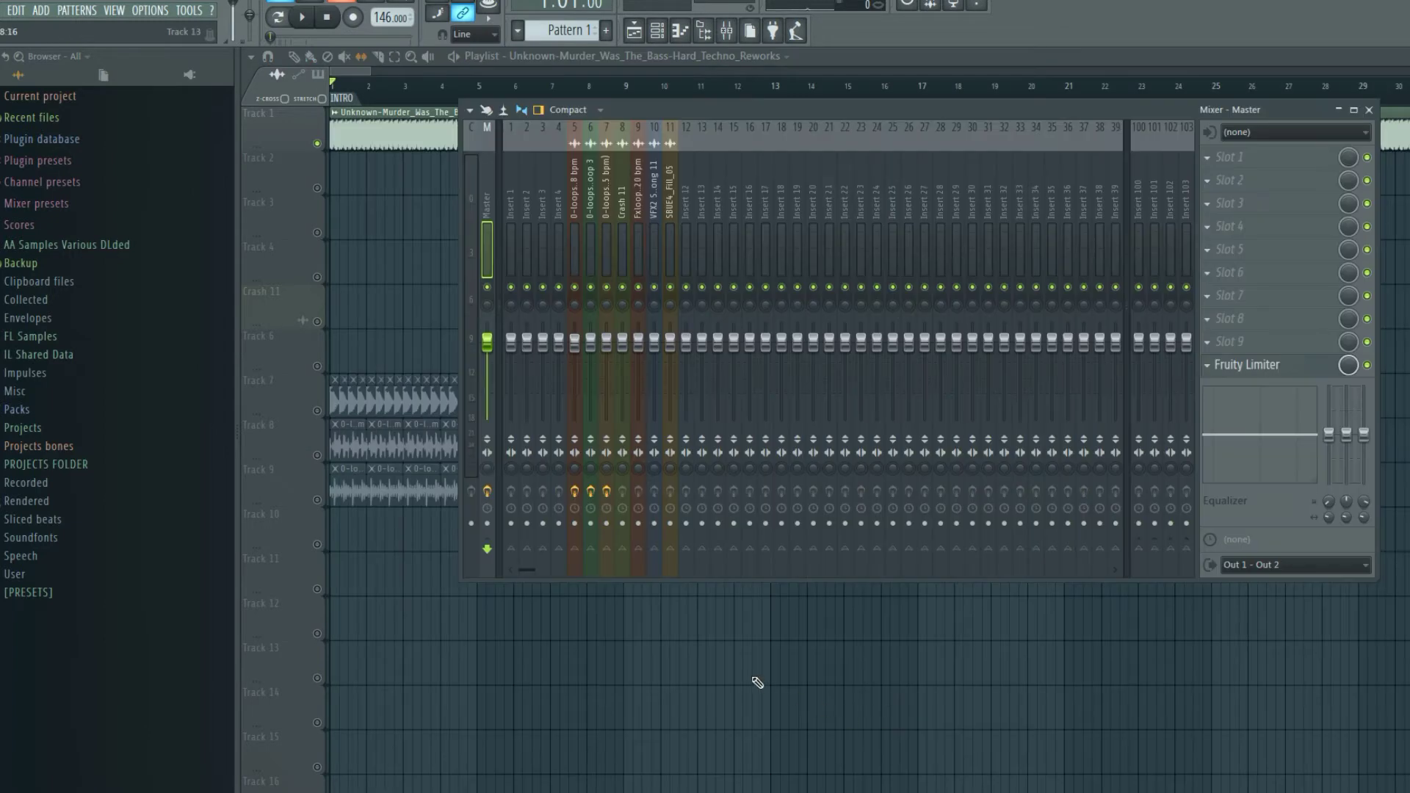
key("F9")
key("space")
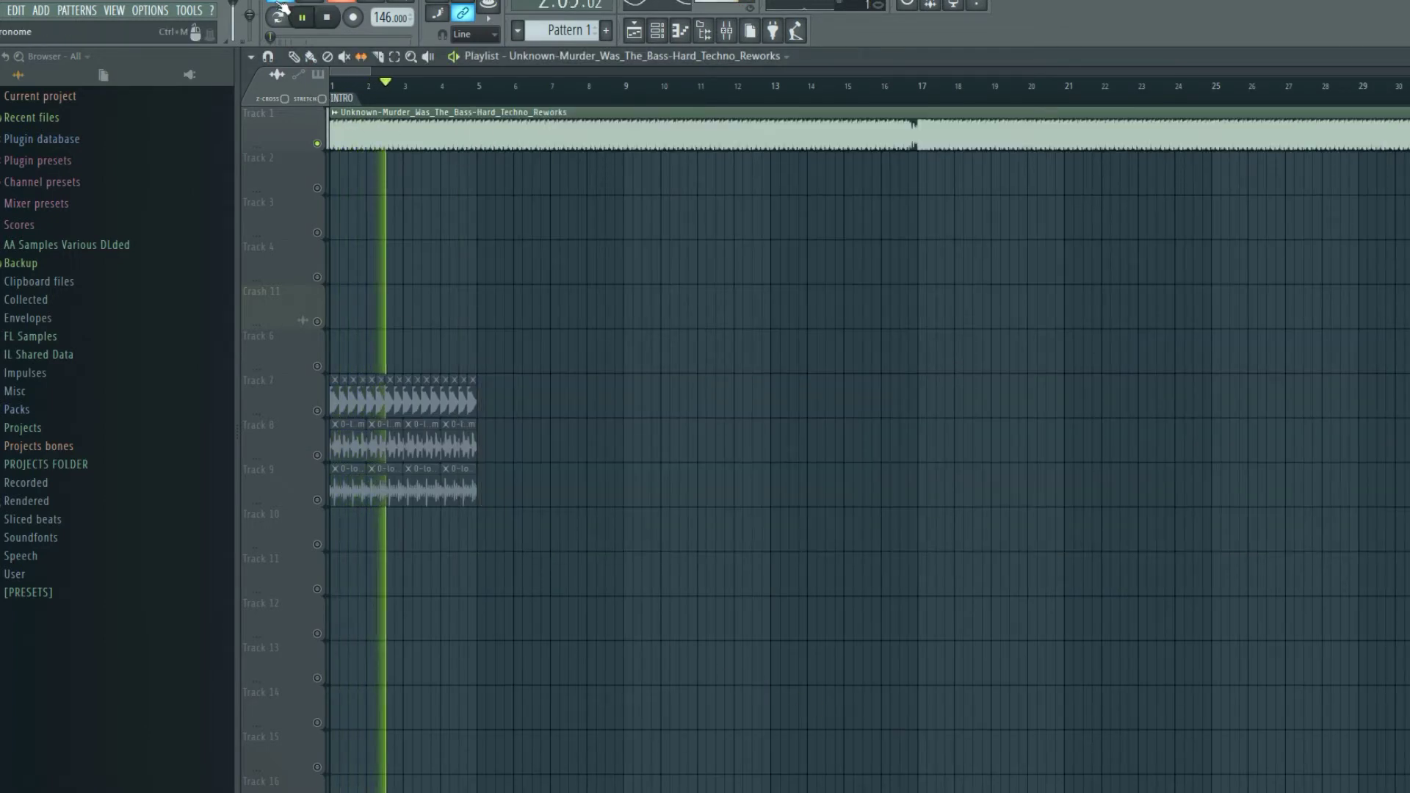
scroll(403, 71, "down", 5)
scroll(404, 72, "down", 5)
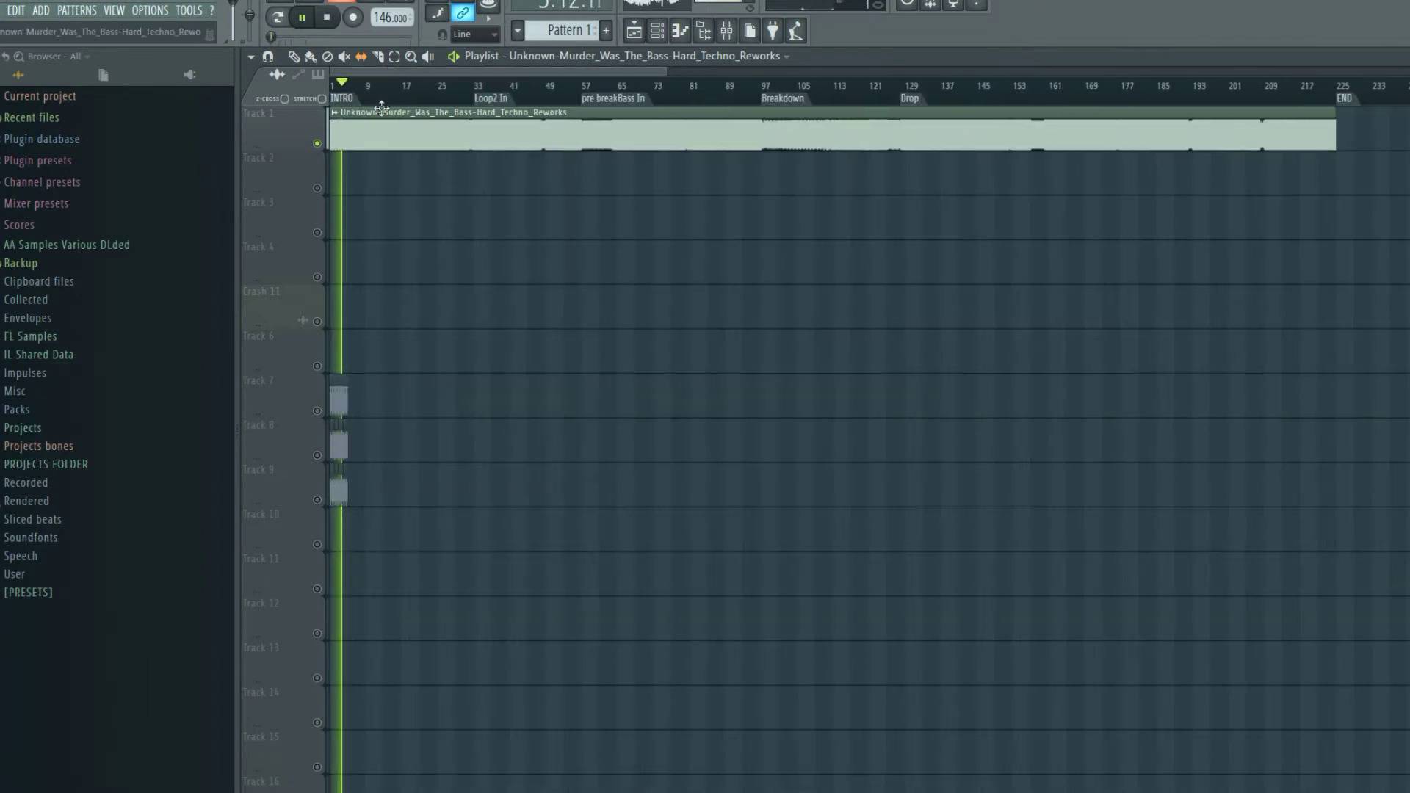
key("space")
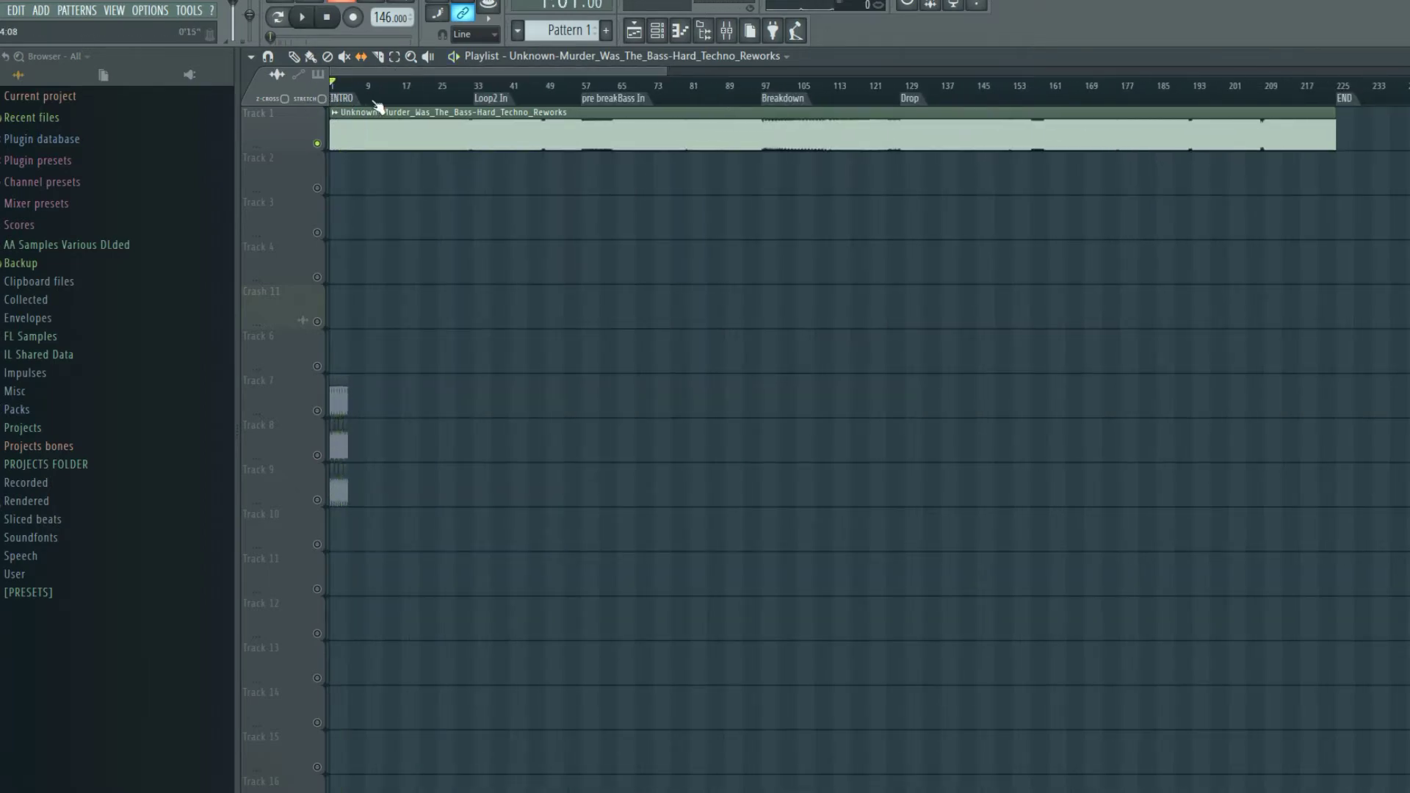
Change a time-marker option in the playlist options menu.
left_click(250, 57)
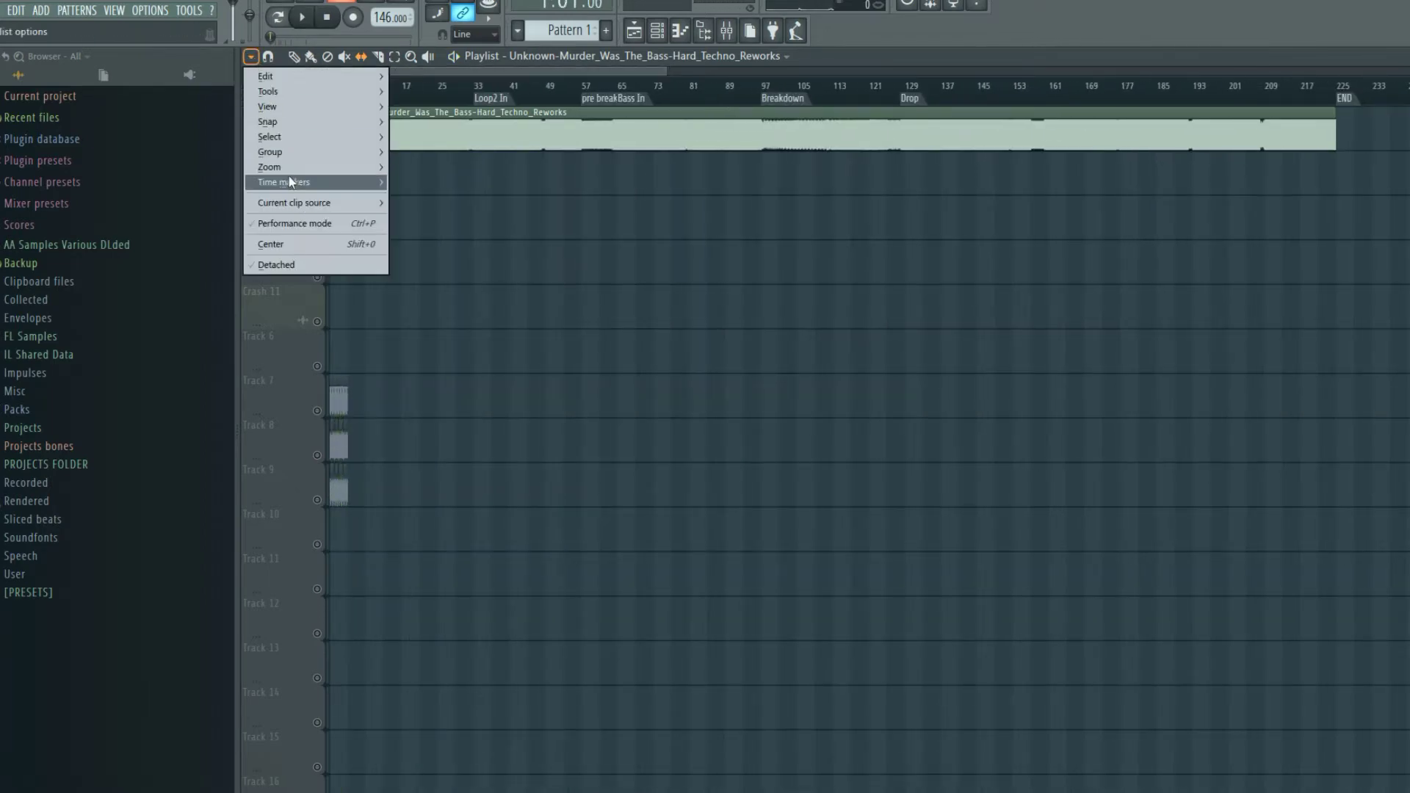
mouse_move(291, 182)
left_click(429, 184)
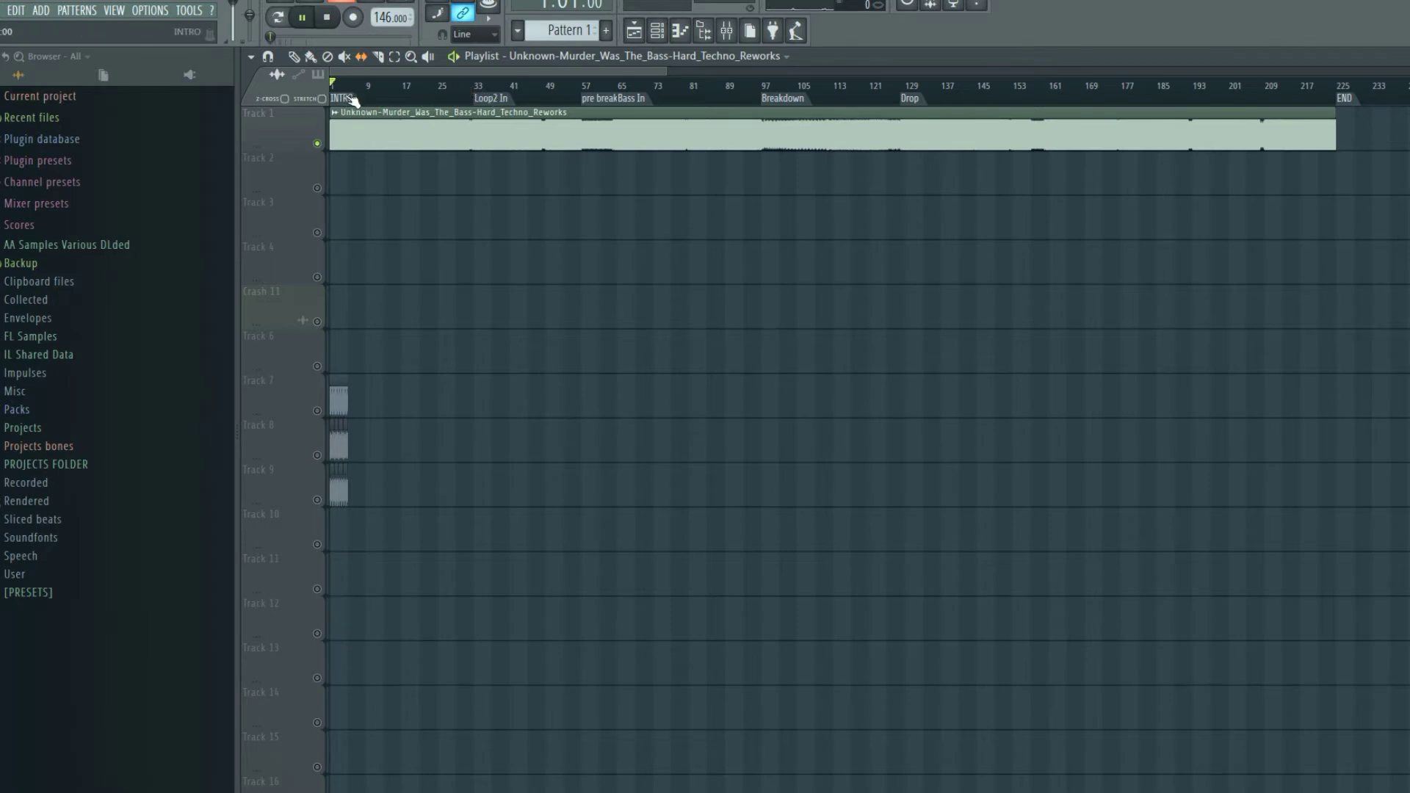
Preview the reference from the Loop2 In marker and bar 57 through bar 65.
left_click(486, 98)
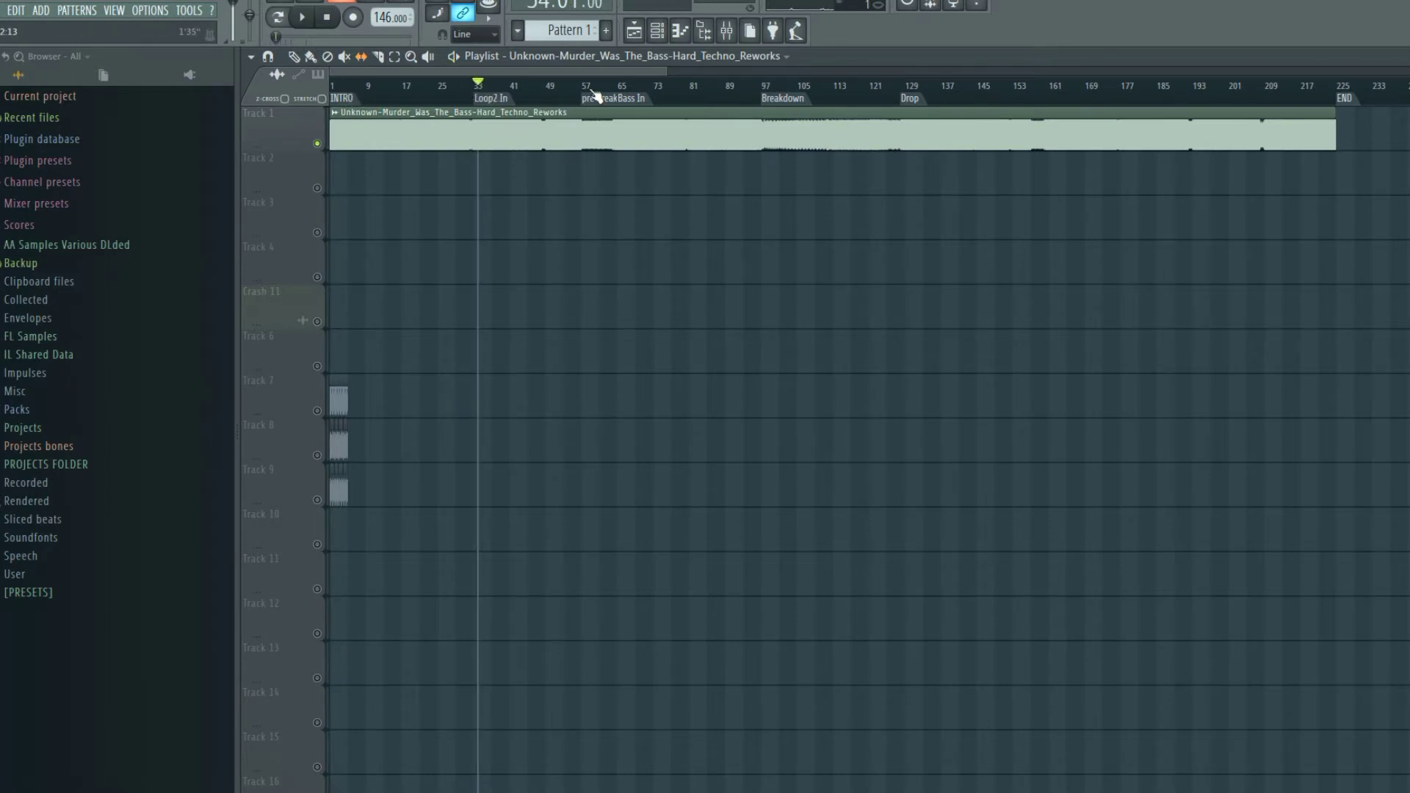
left_click(589, 89)
key("space")
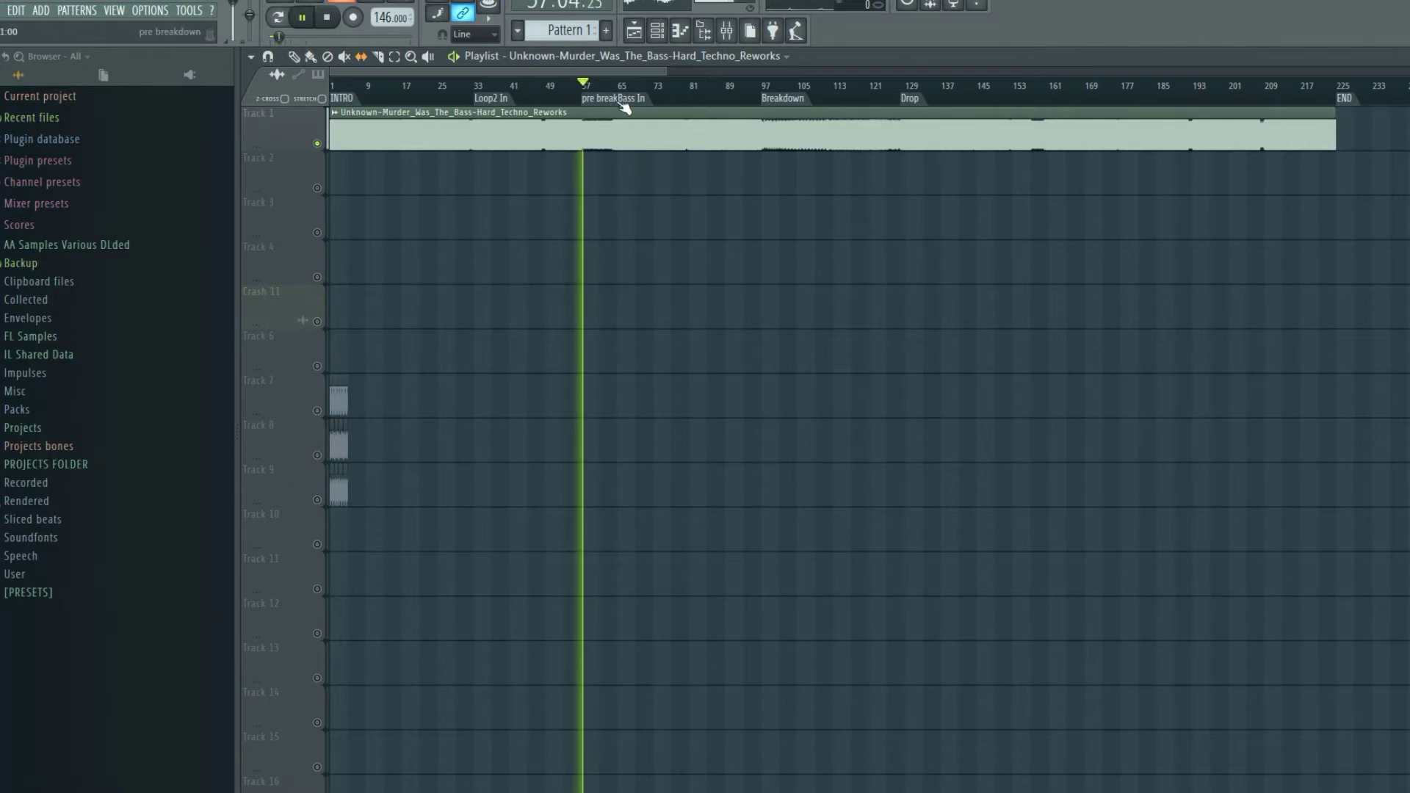
left_click(617, 91)
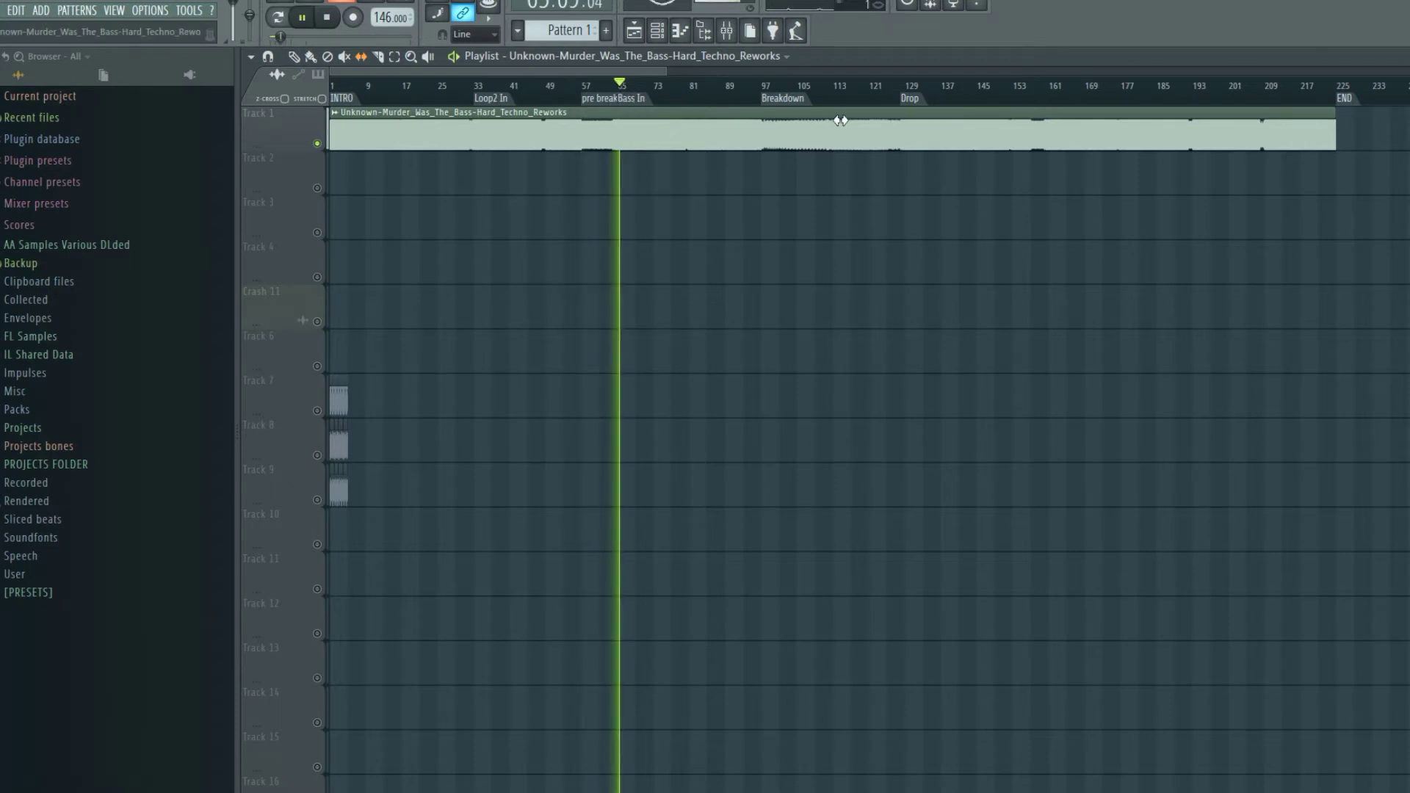
key("space")
Audition the Breakdown section, then jump to just before the song END.
left_click(762, 91)
key("space")
key("space")
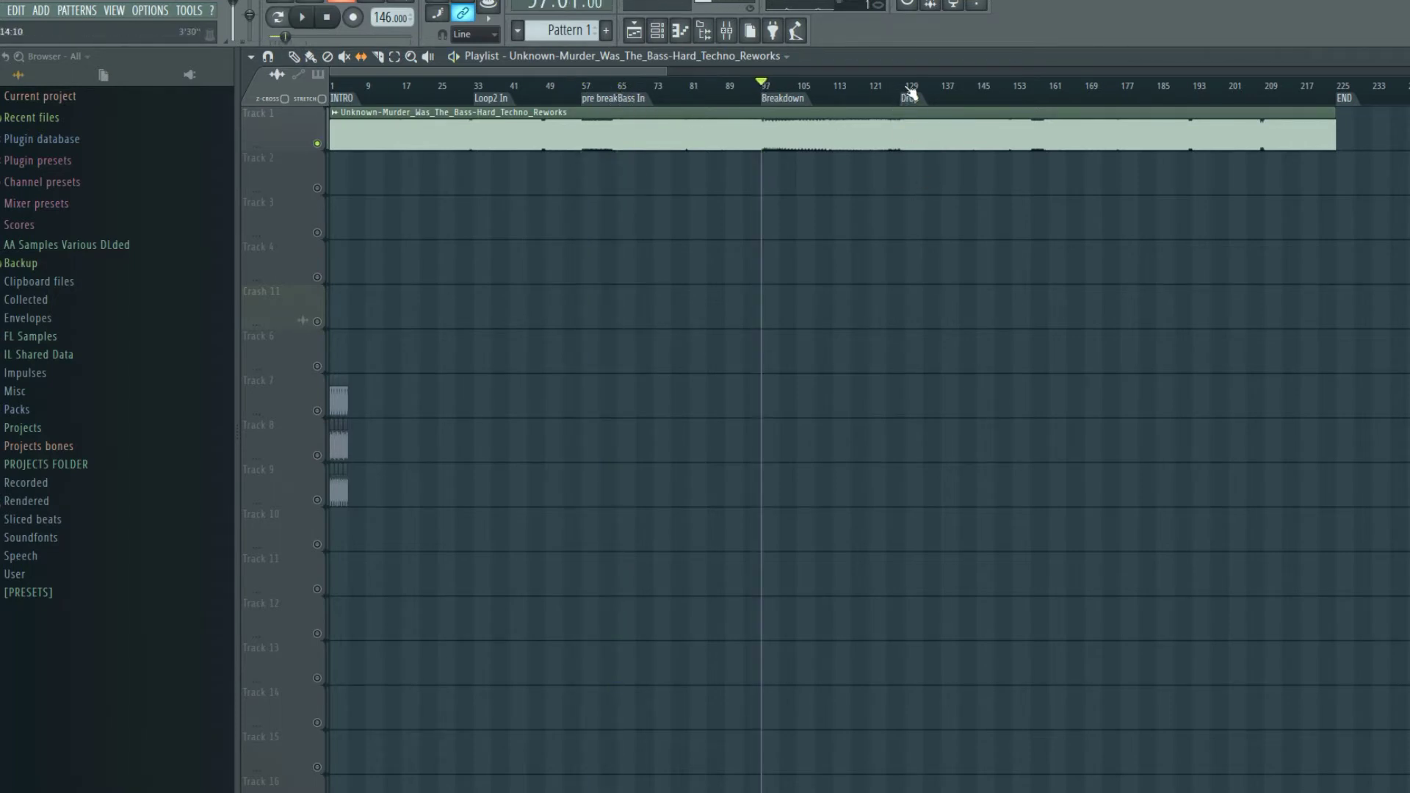
left_click(903, 94)
key("space")
key("space")
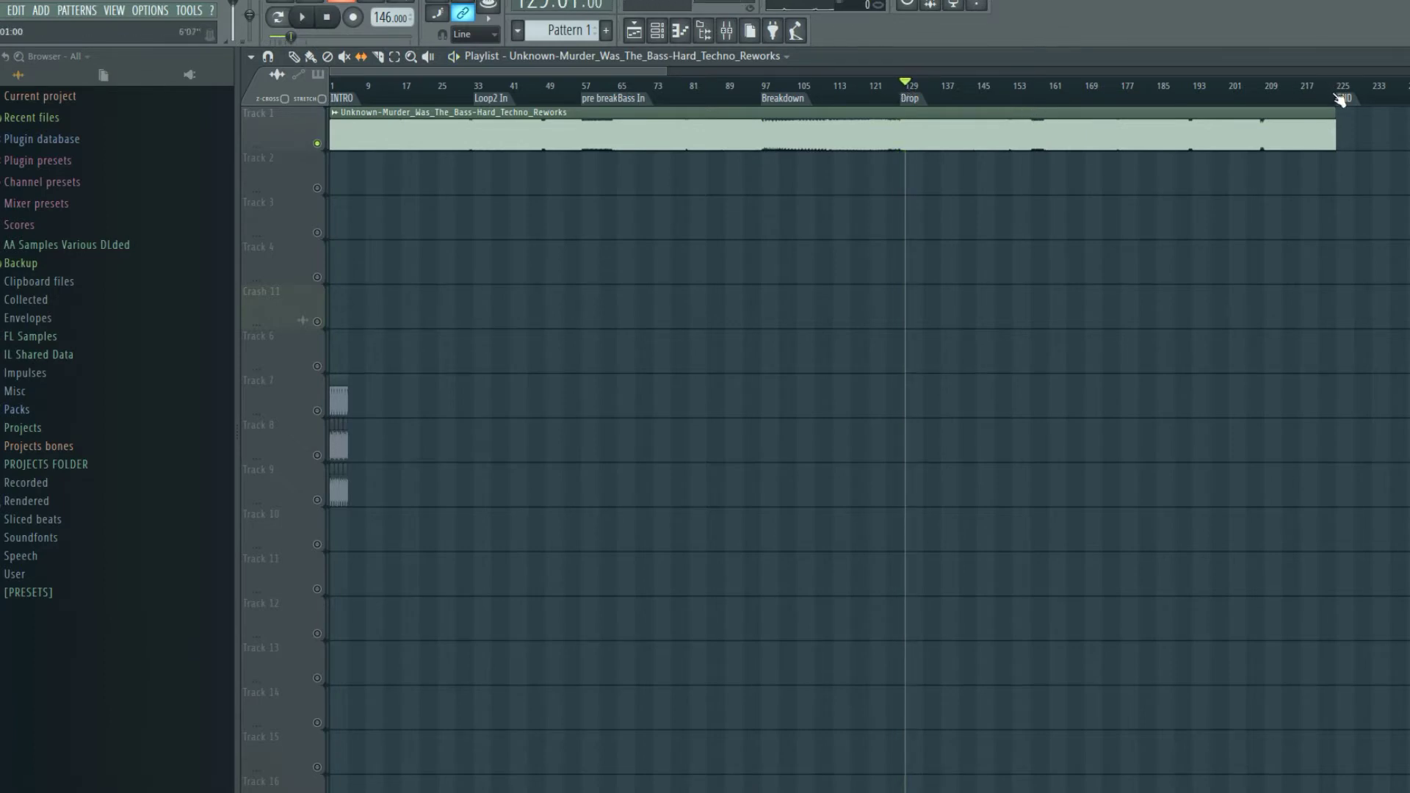
left_click(1334, 92)
key("space")
key("space")
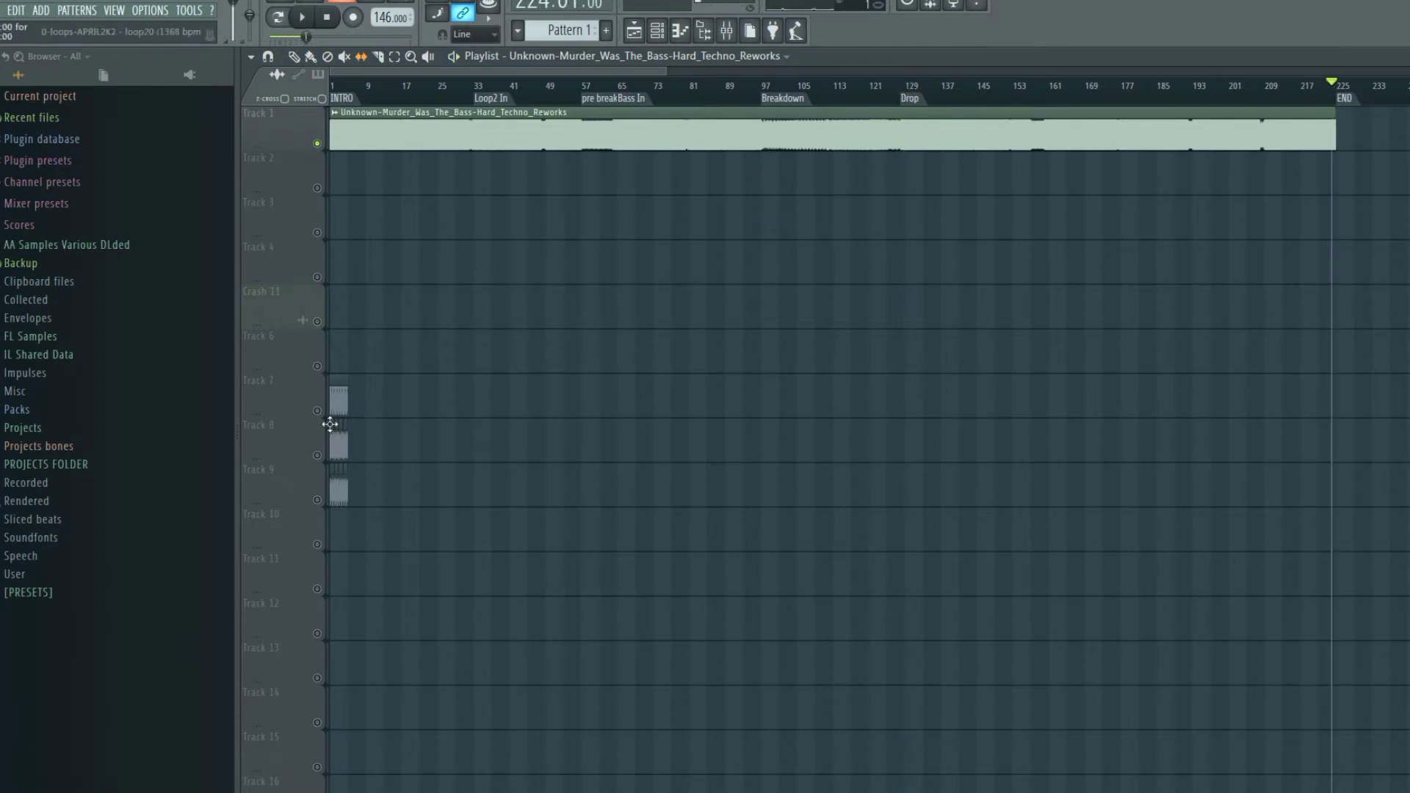
Make all tracks audible and move the Tracks 7–9 loop clips to start at bar 1.
scroll(359, 79, "down", 5)
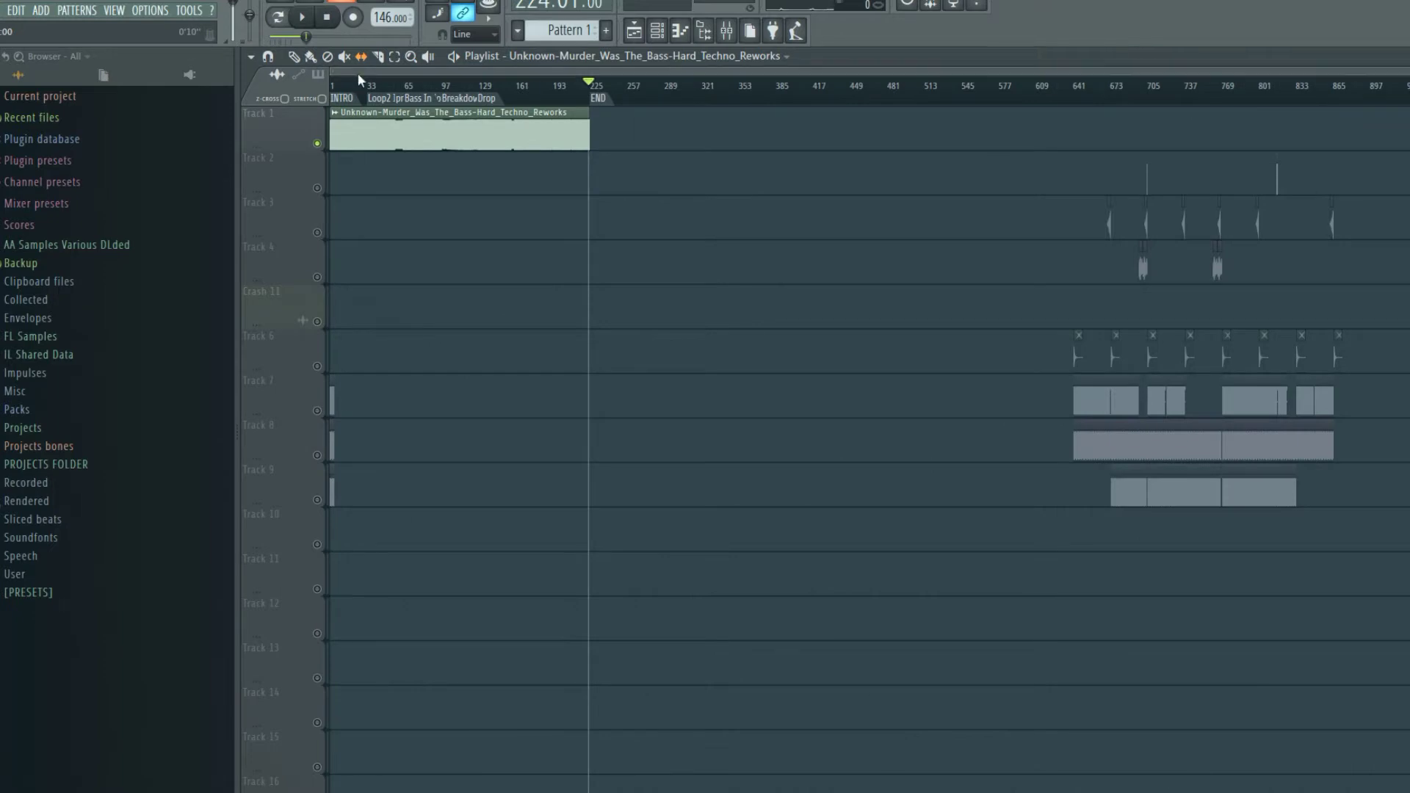
right_click(317, 413)
right_click(317, 412)
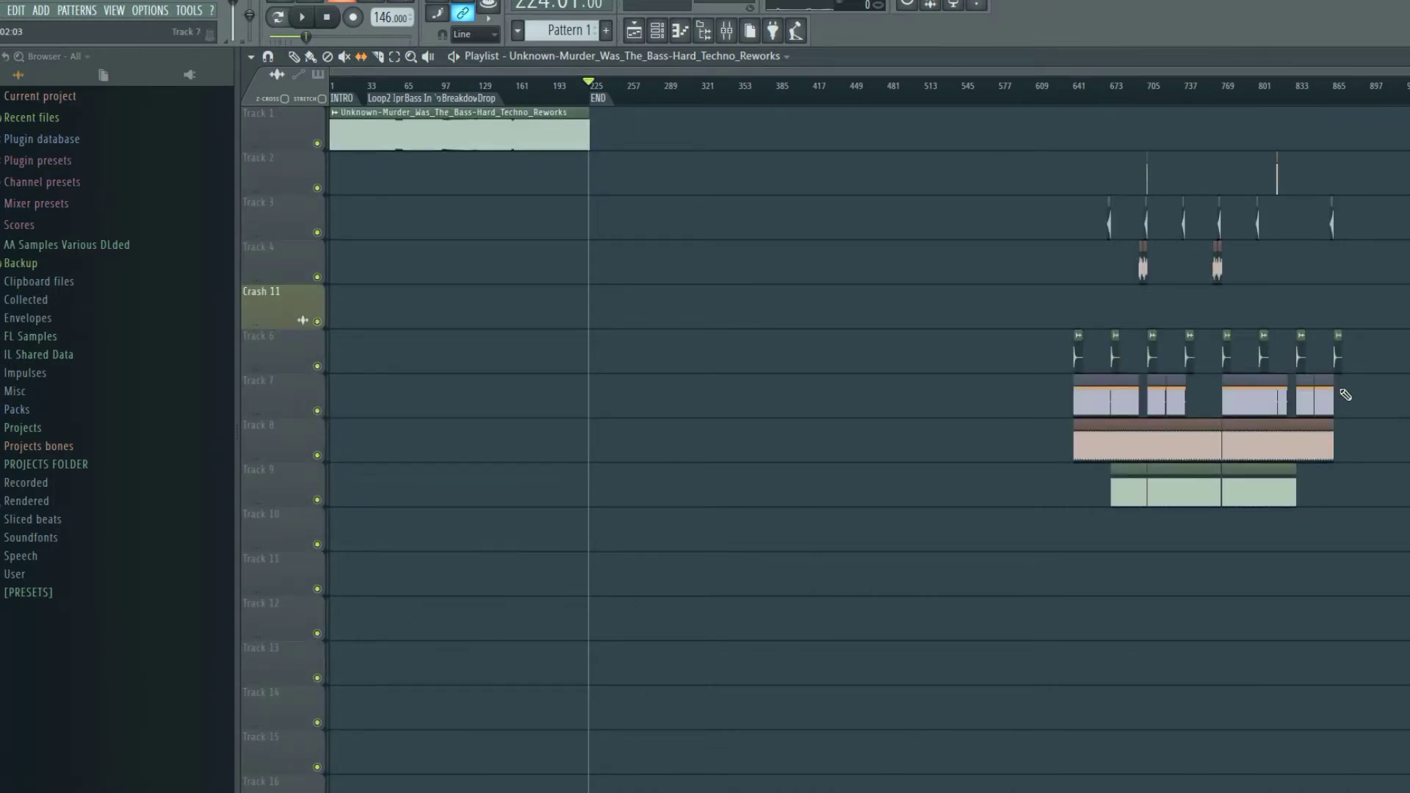
left_click_drag(1401, 551, 1034, 401)
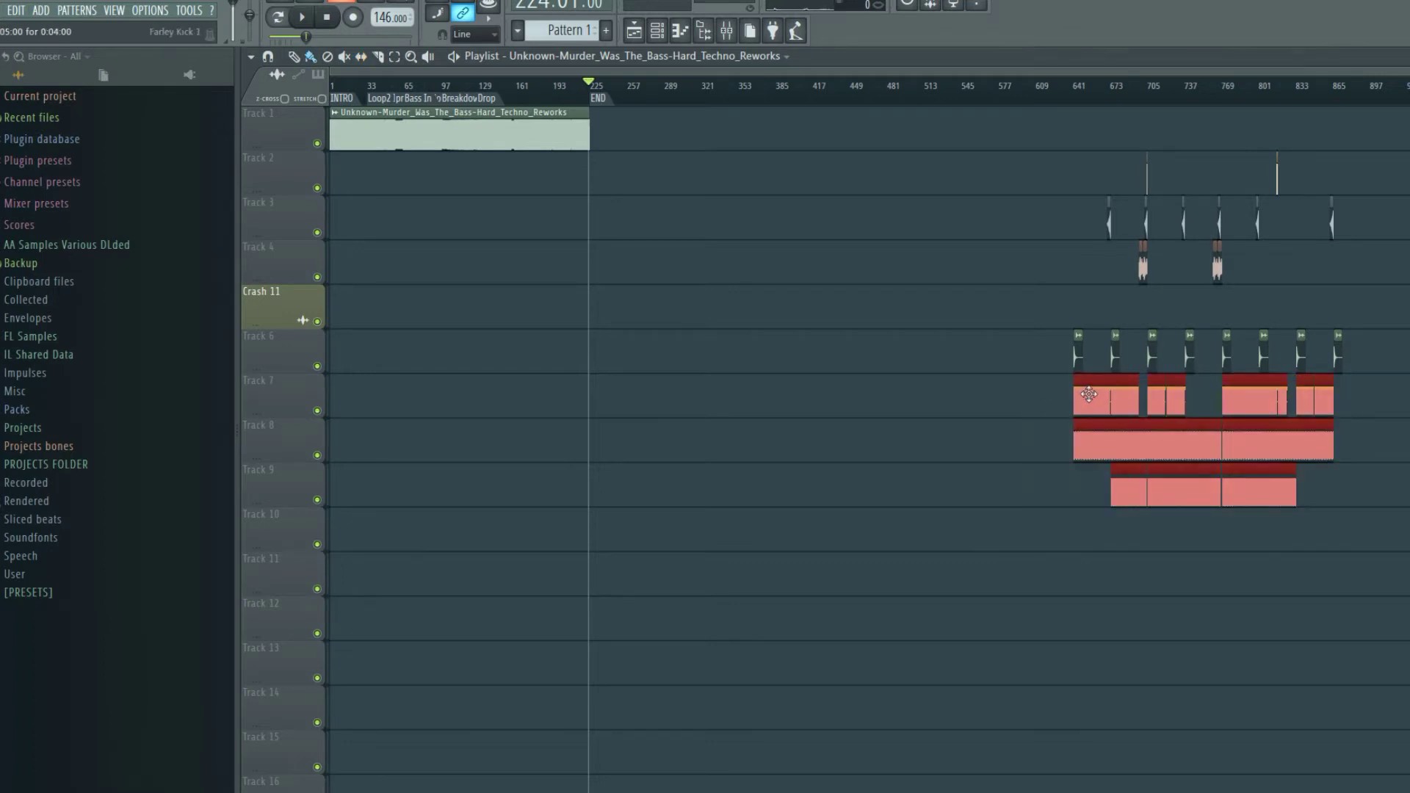
left_click_drag(1089, 395, 276, 377)
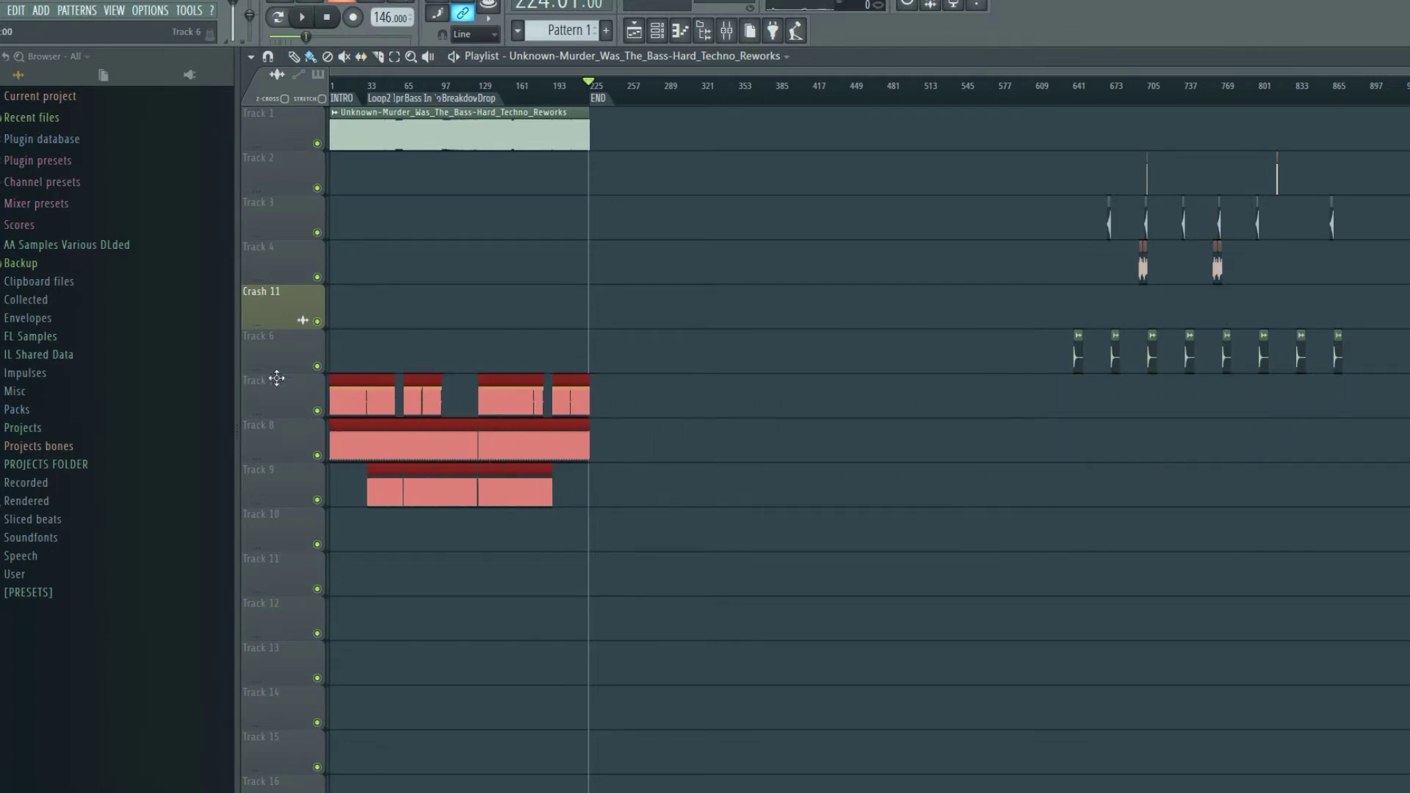
Play the loops from the start, soloing Tracks 7, 8 and 9 in turn.
right_click(317, 411)
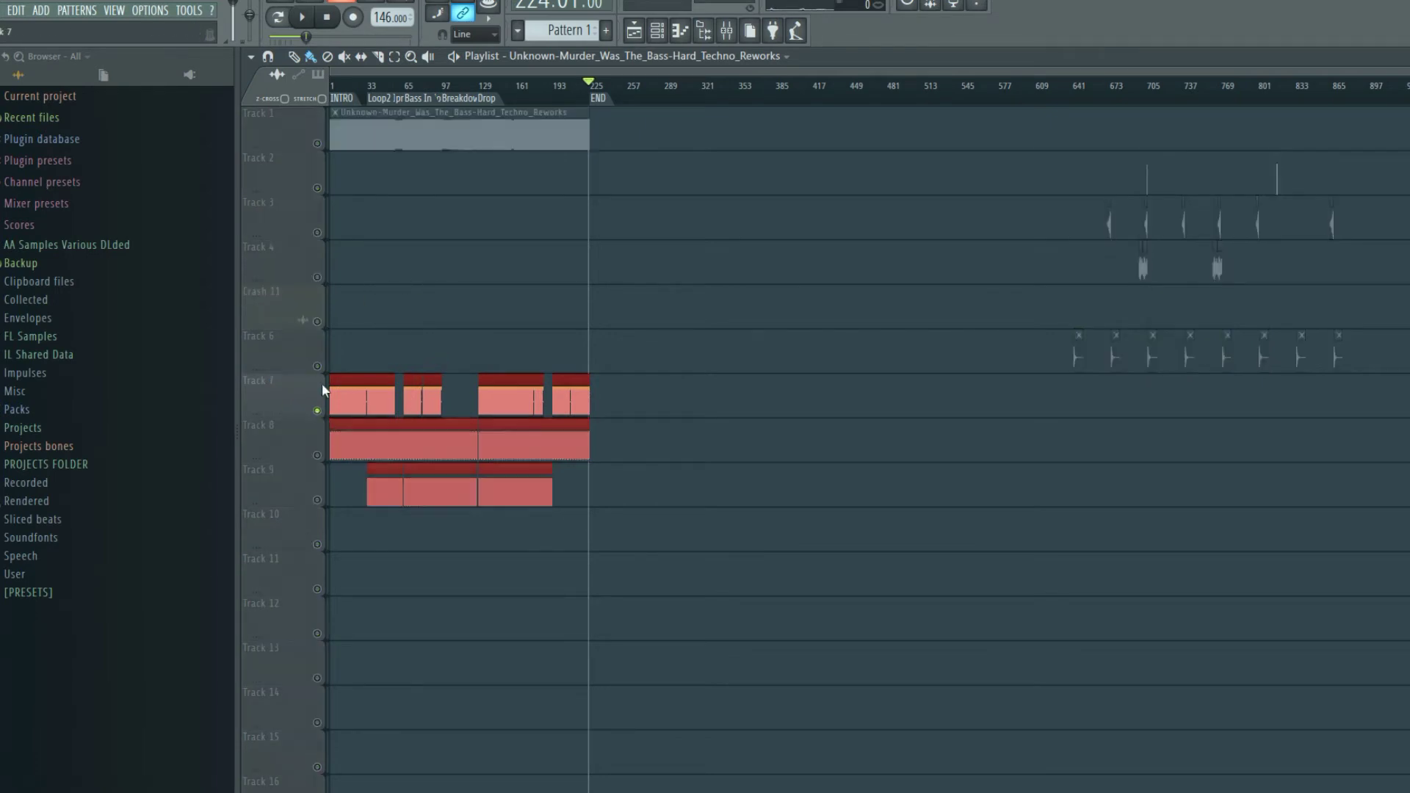
left_click_drag(348, 87, 330, 87)
key("space")
left_click(445, 344, "ctrl")
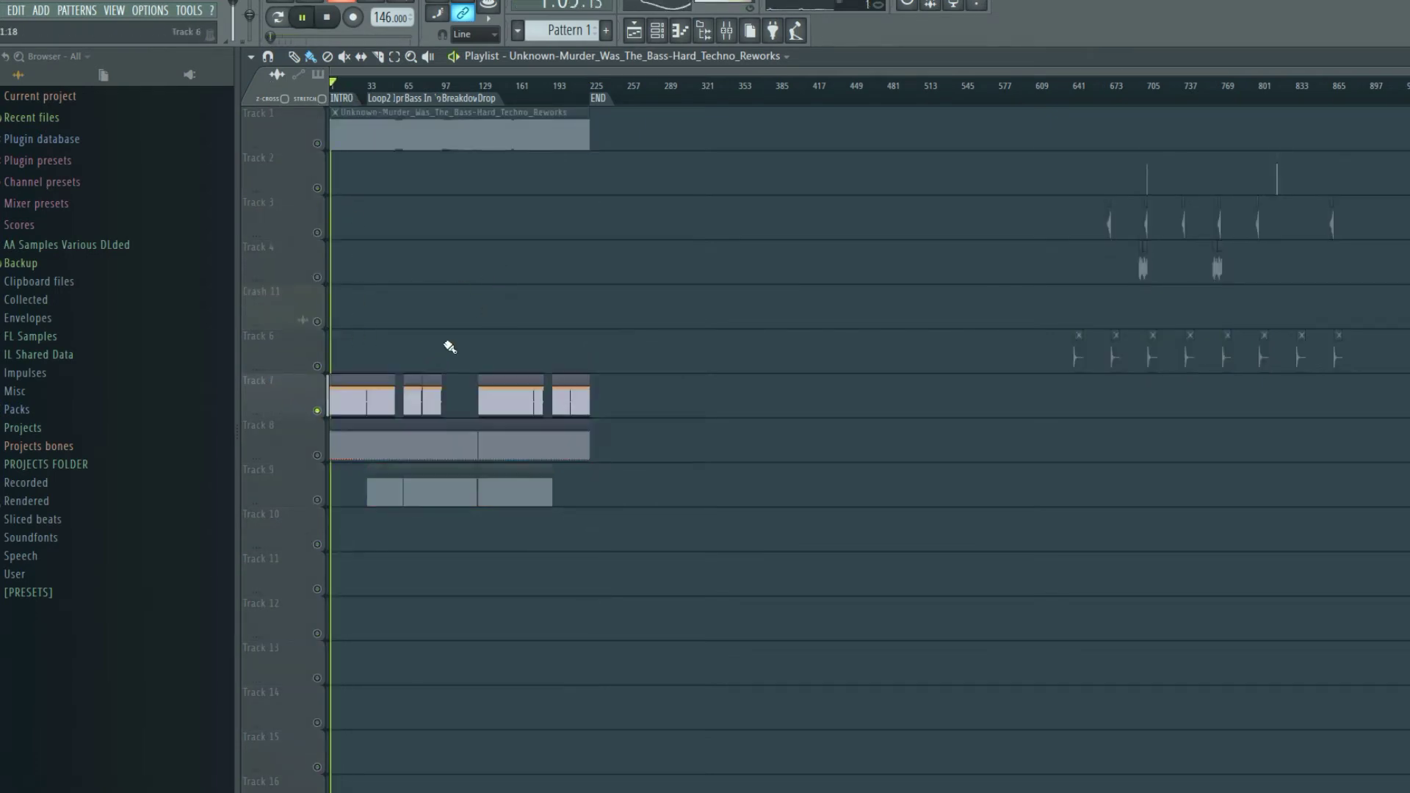
scroll(354, 407, "up", 2)
scroll(314, 448, "up", 2)
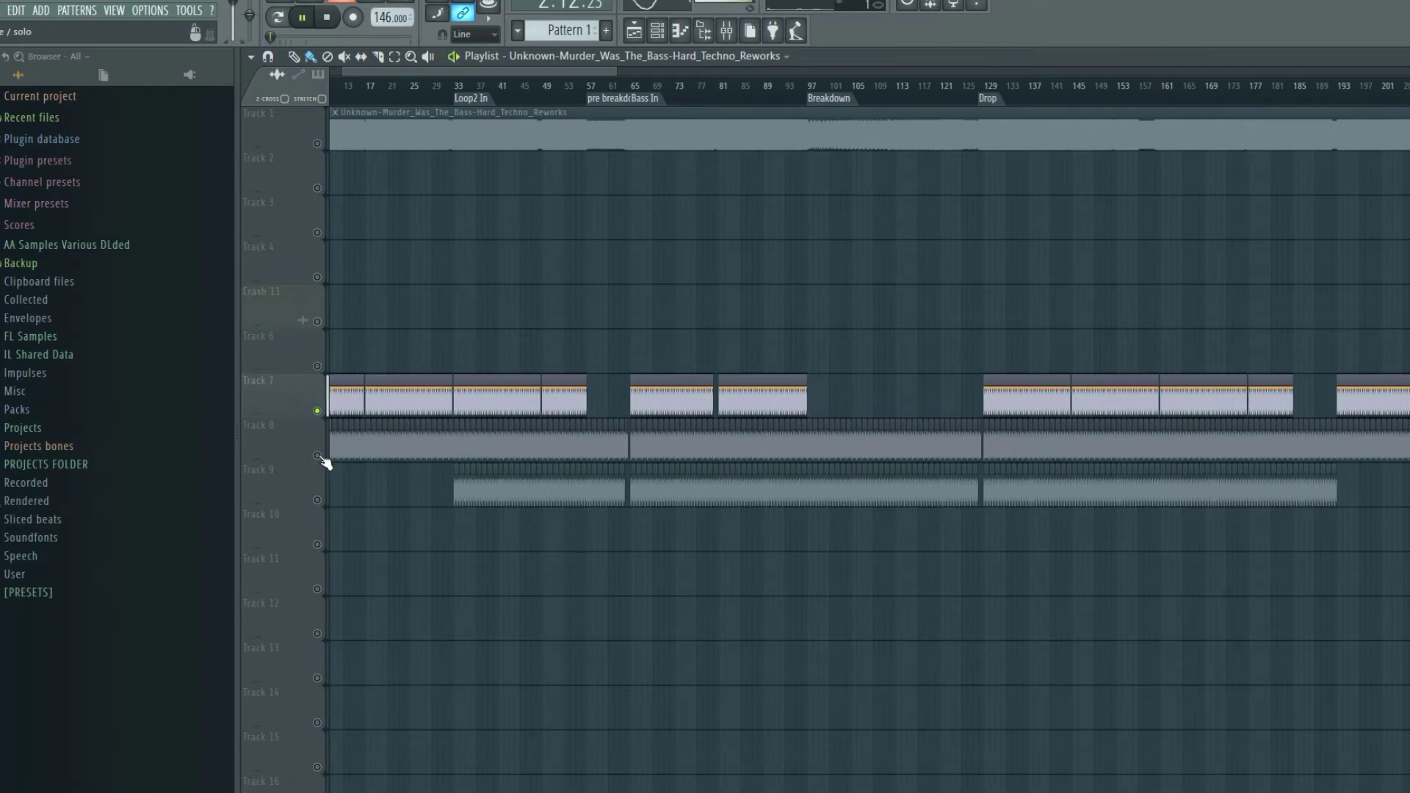
right_click(317, 456)
right_click(318, 500)
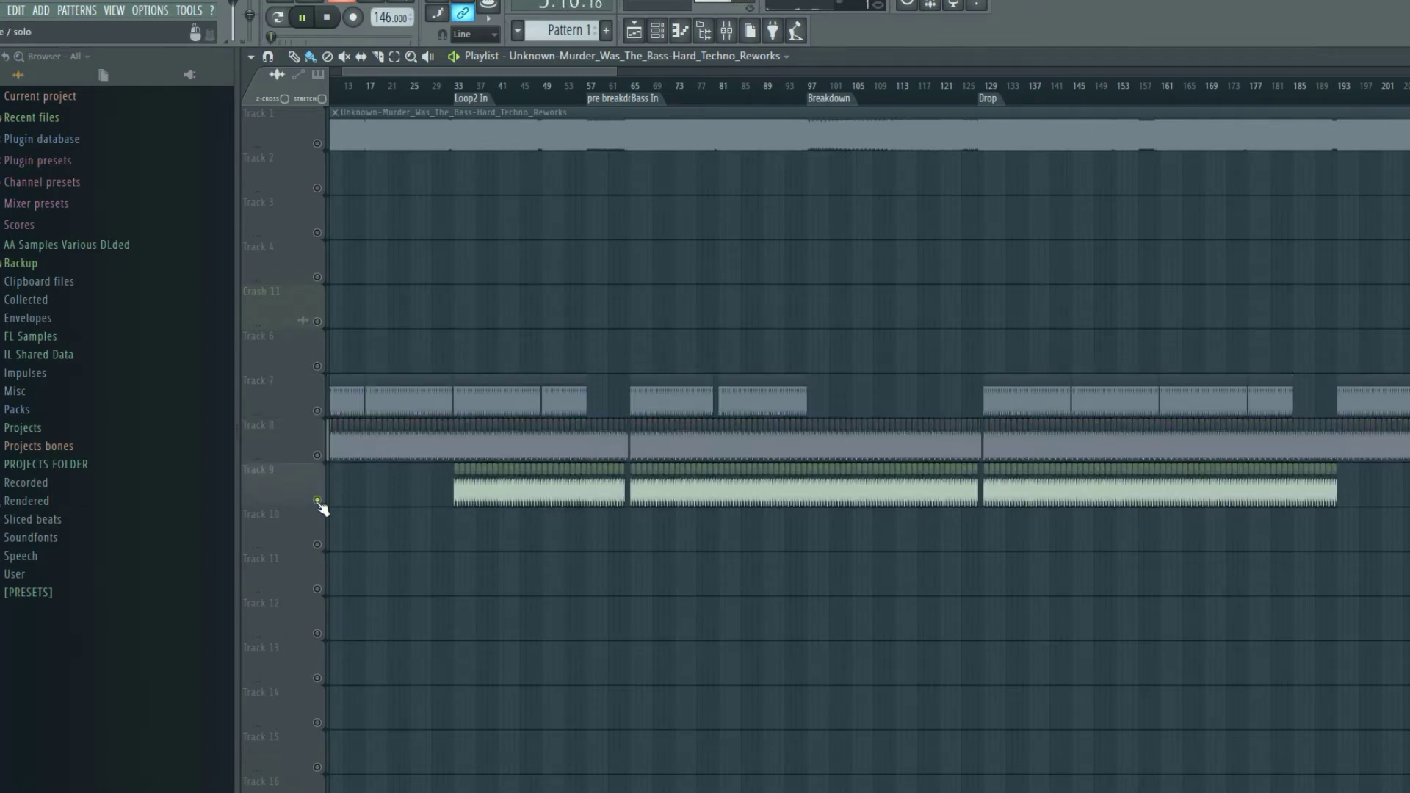
left_click(467, 91)
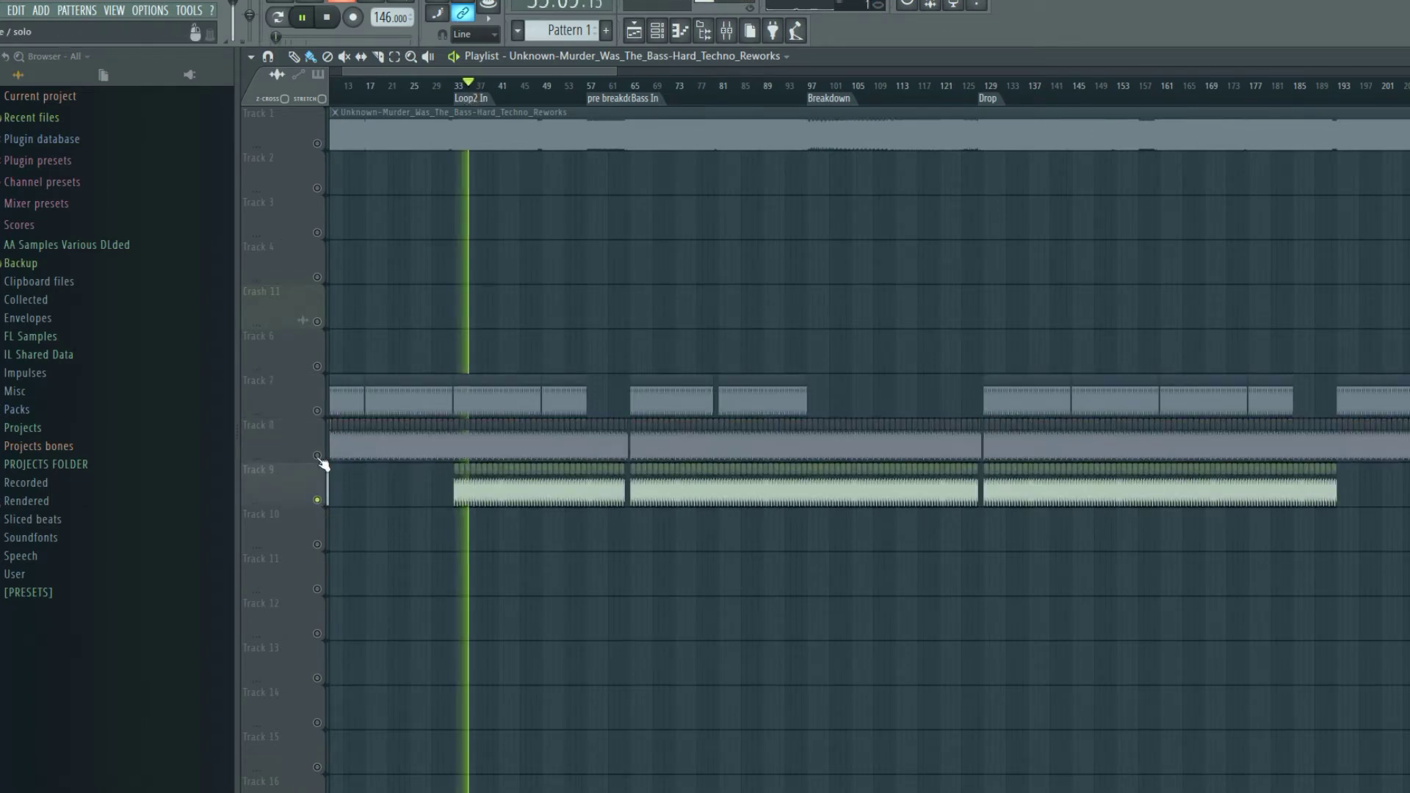
key("space")
left_click_drag(430, 72, 379, 164)
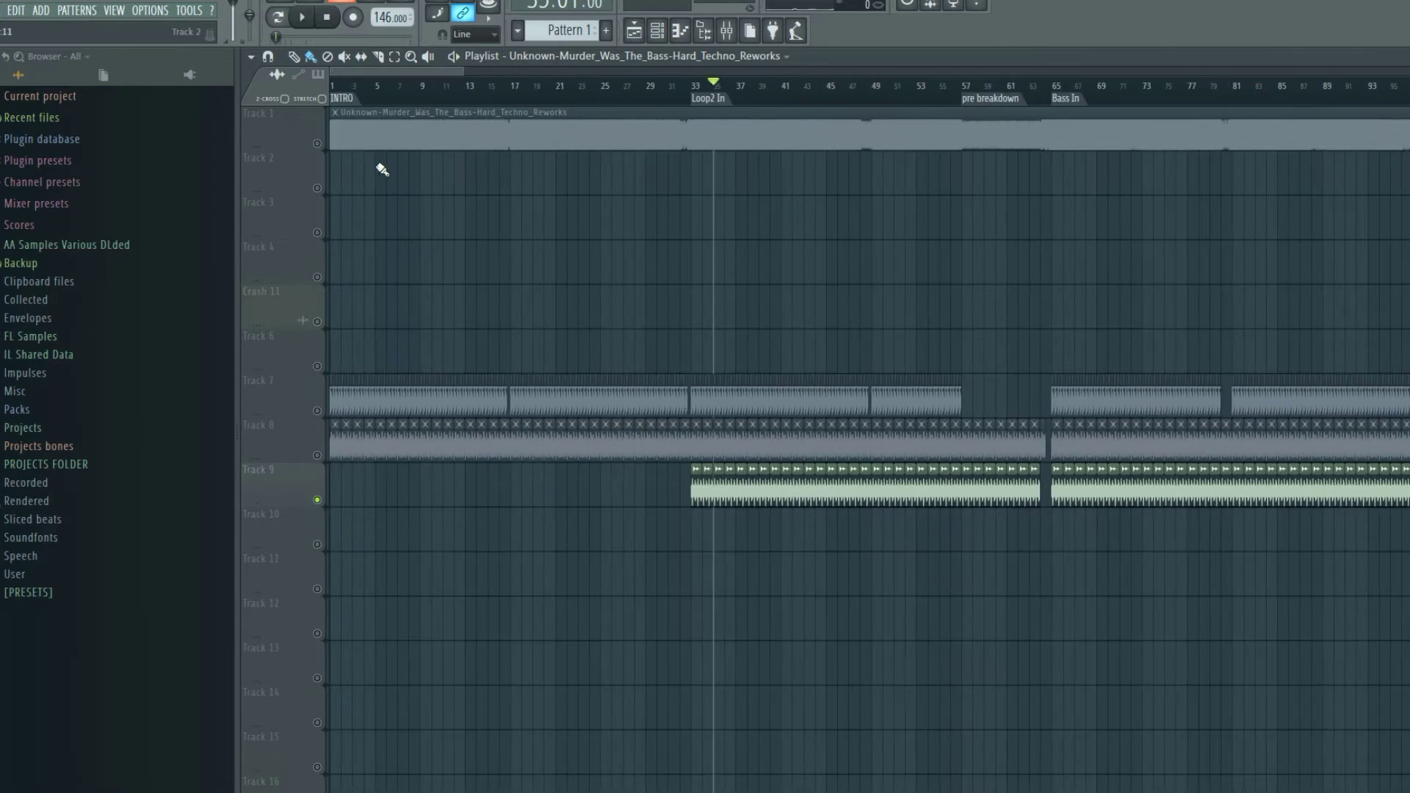
Solo the reference on Track 1 and play it from bar 23 up to Loop2 In.
right_click(317, 144)
left_click(408, 92)
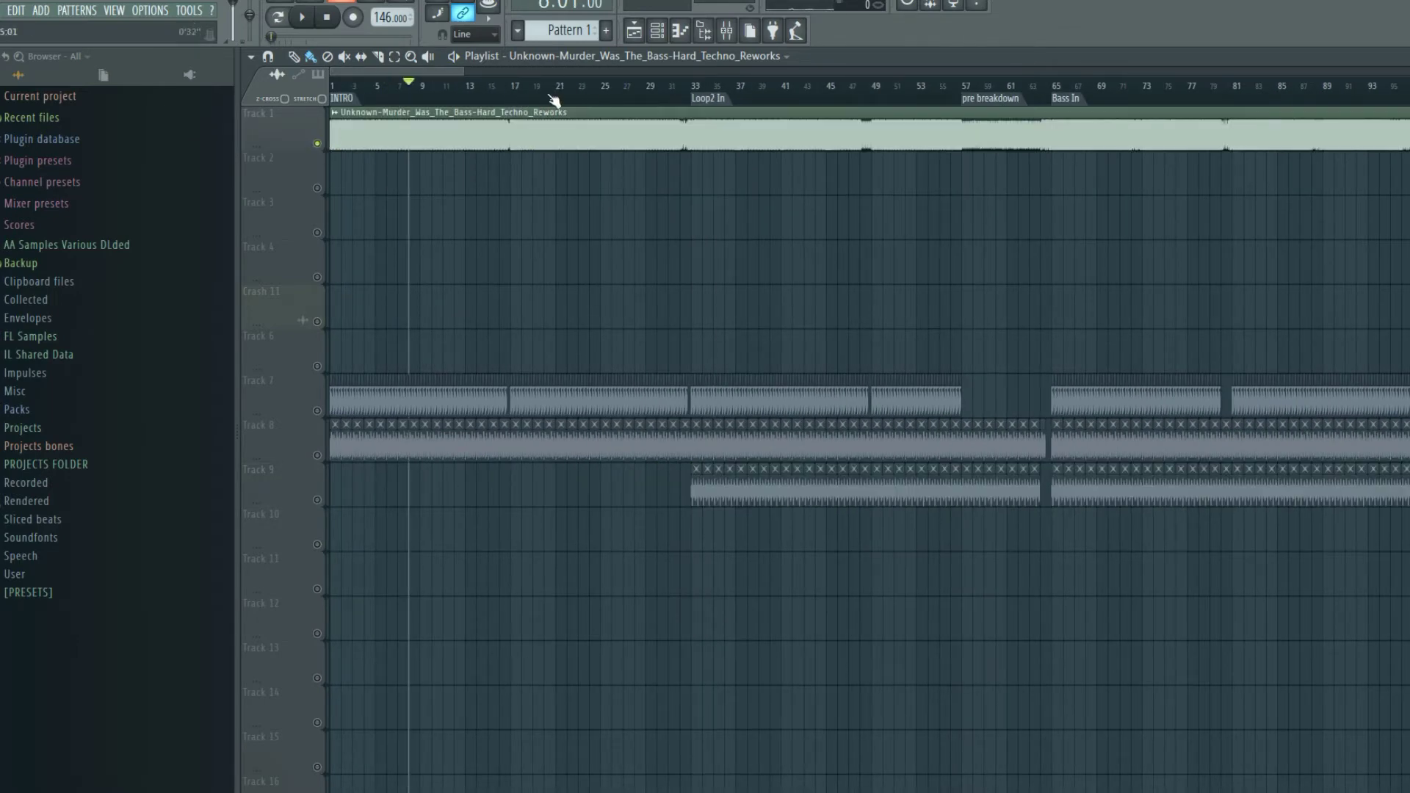
left_click(579, 93)
key("space")
left_click(677, 94)
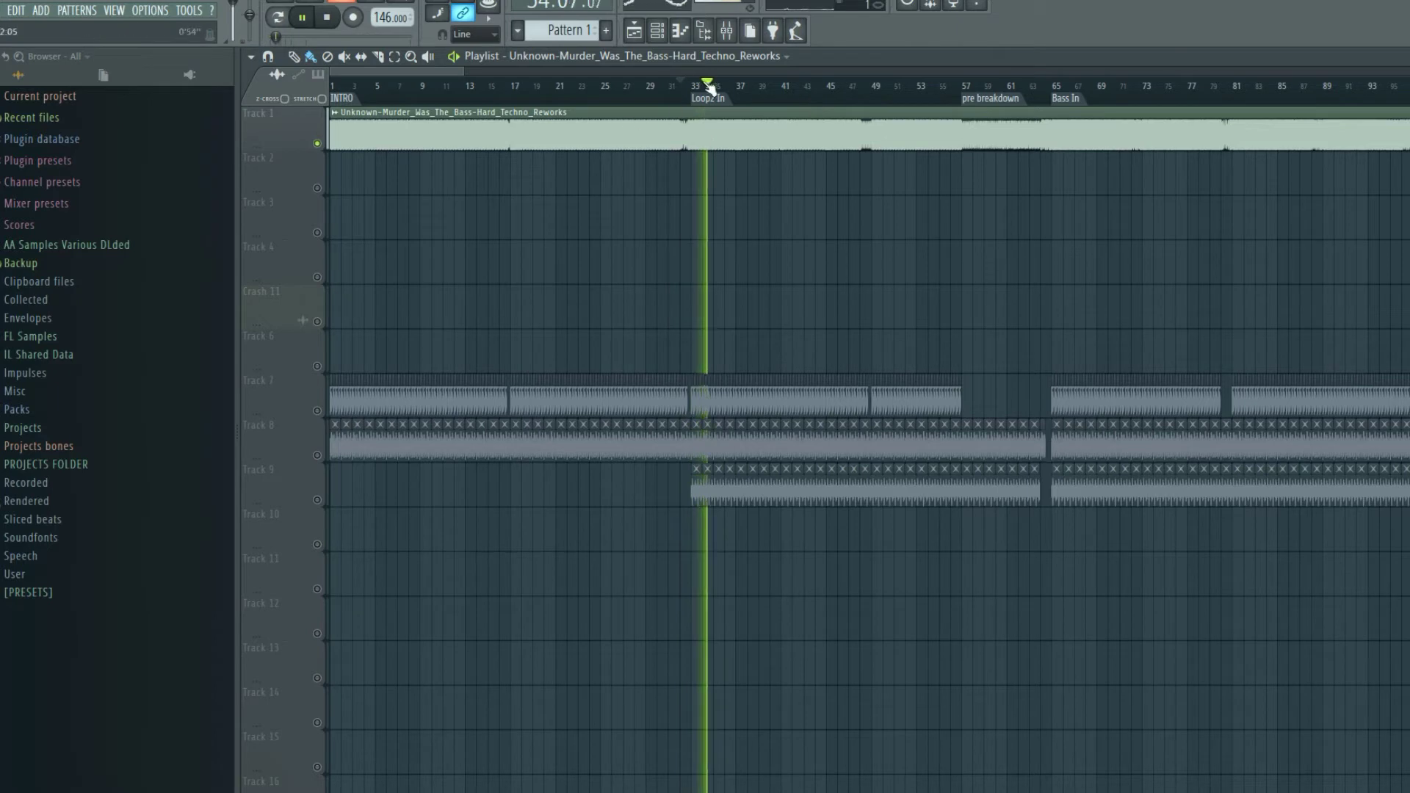
key("space")
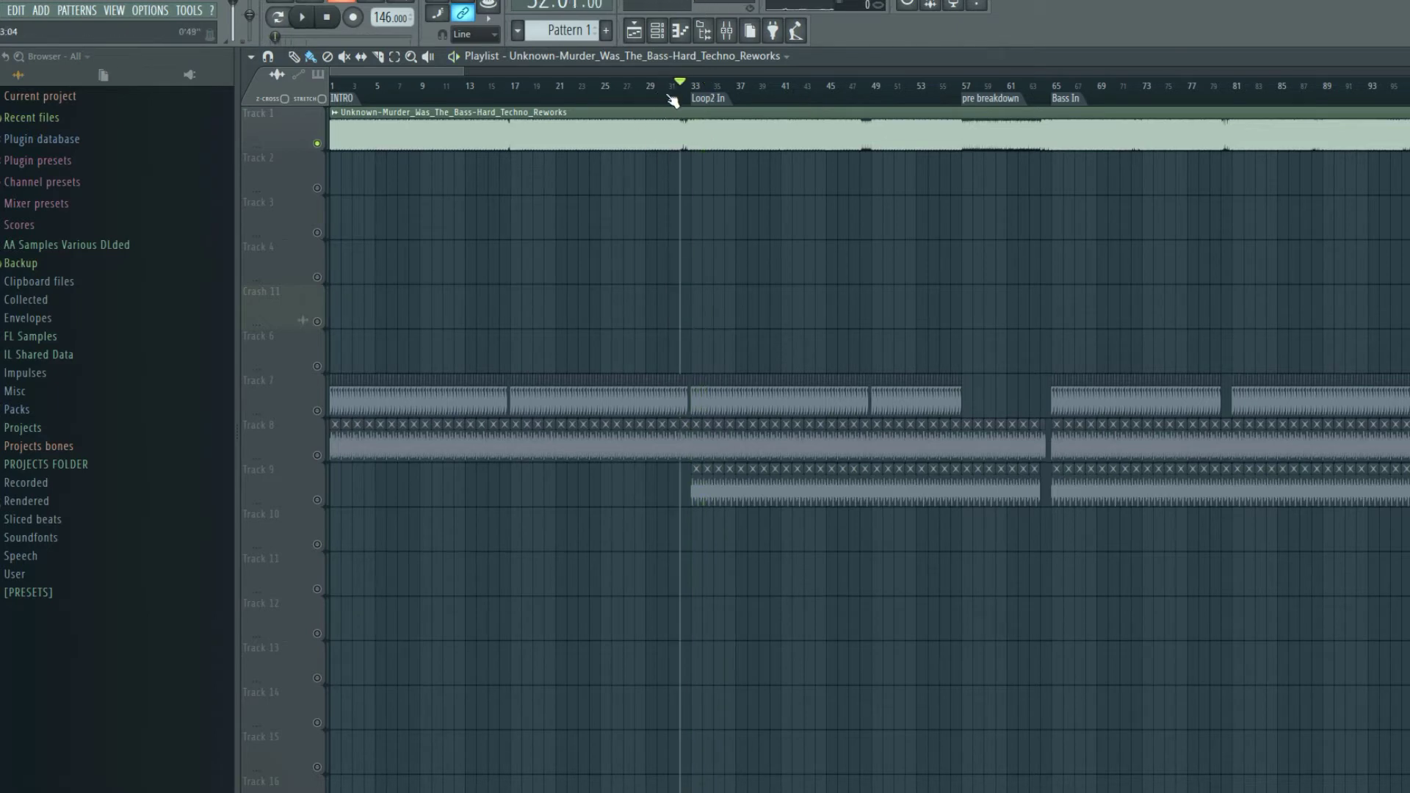
left_click(578, 90)
key("space")
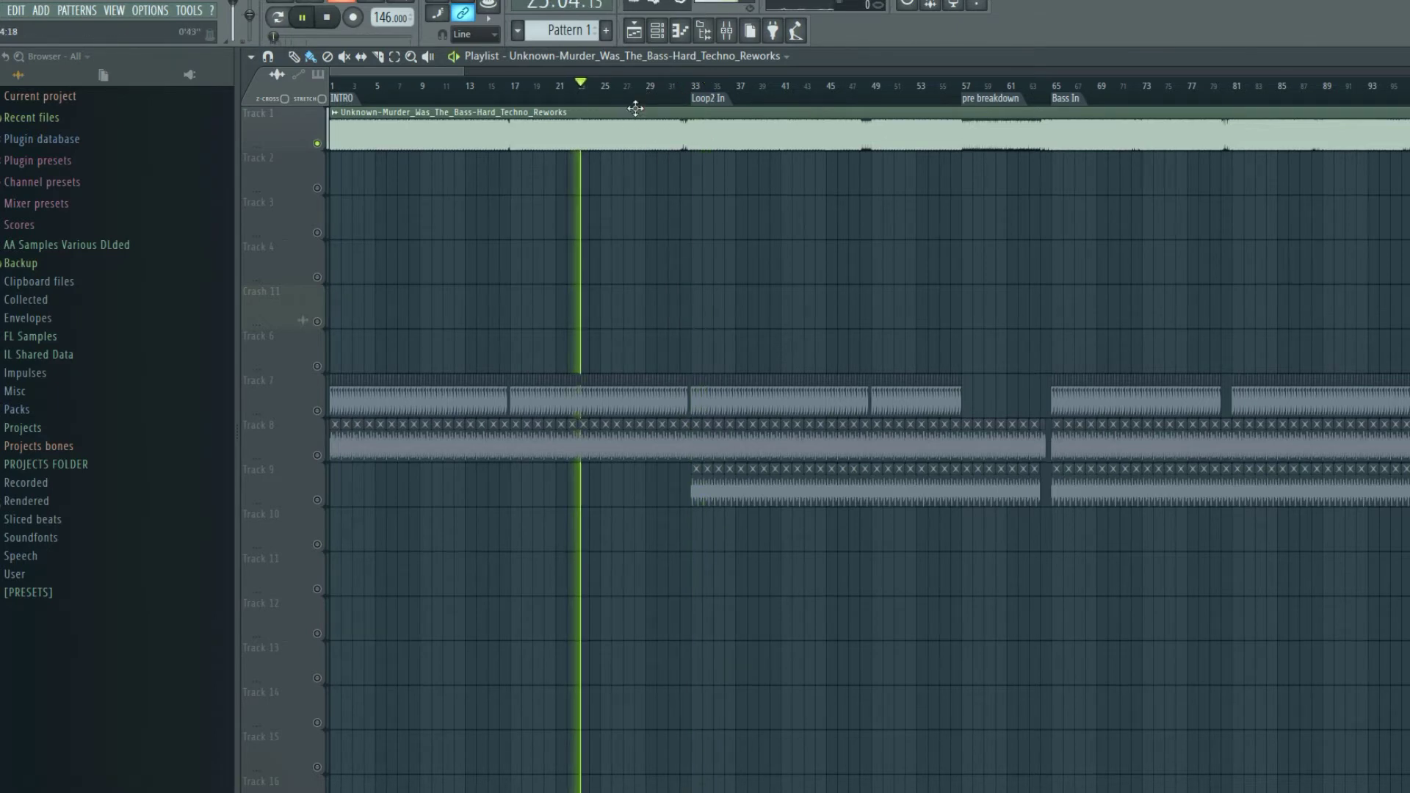
left_click(691, 89)
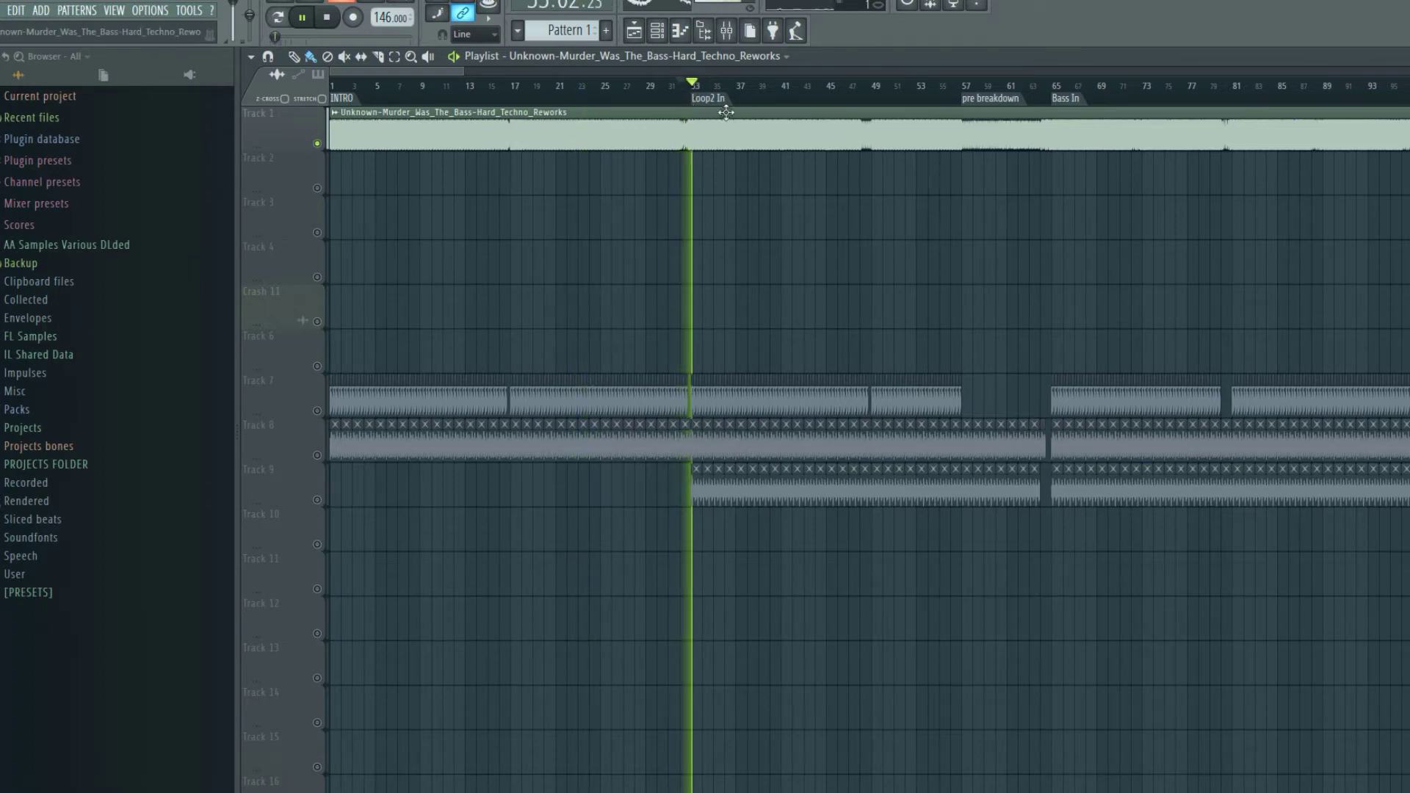
key("space")
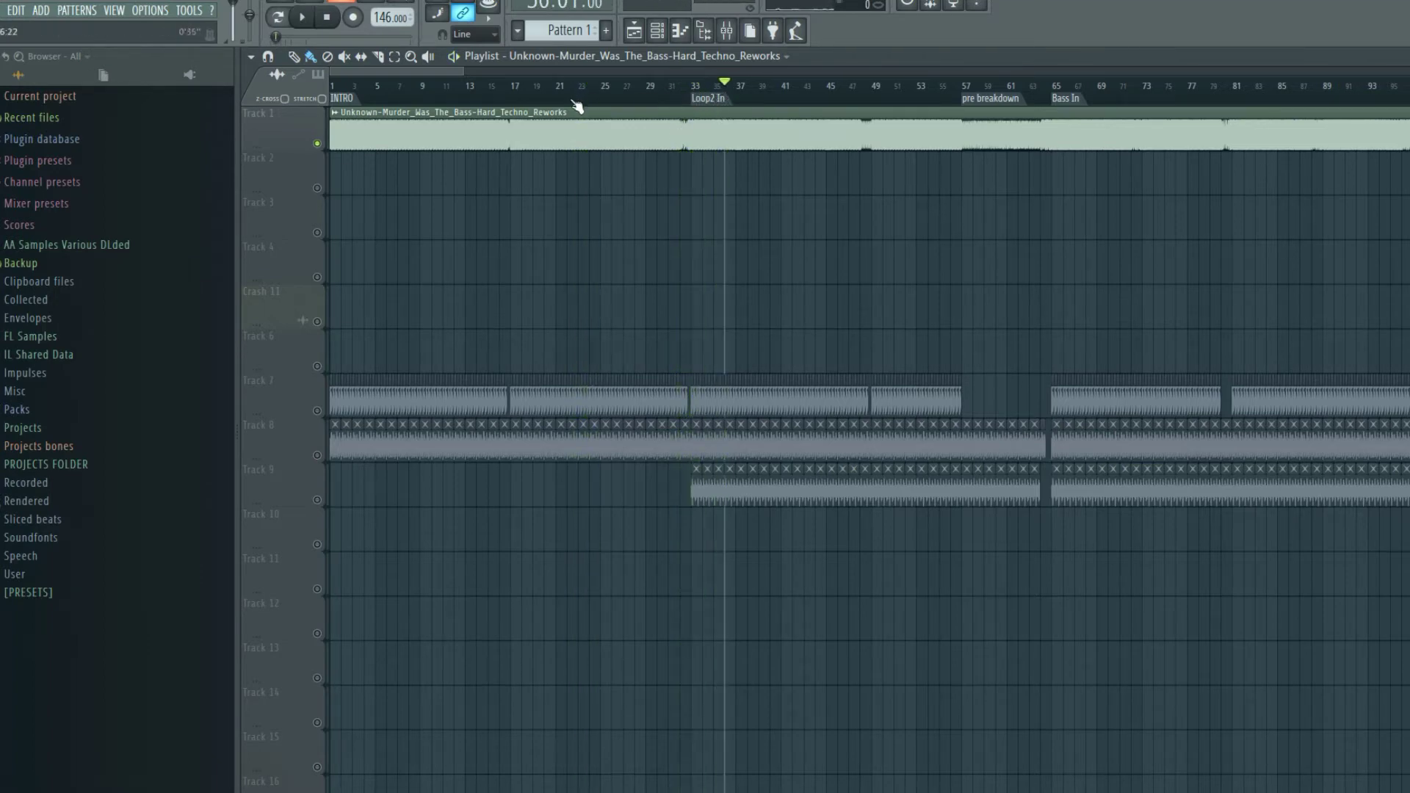
Mute the reference, solo Track 8, and bring Track 9 in alongside it during playback.
scroll(639, 73, "down", 2)
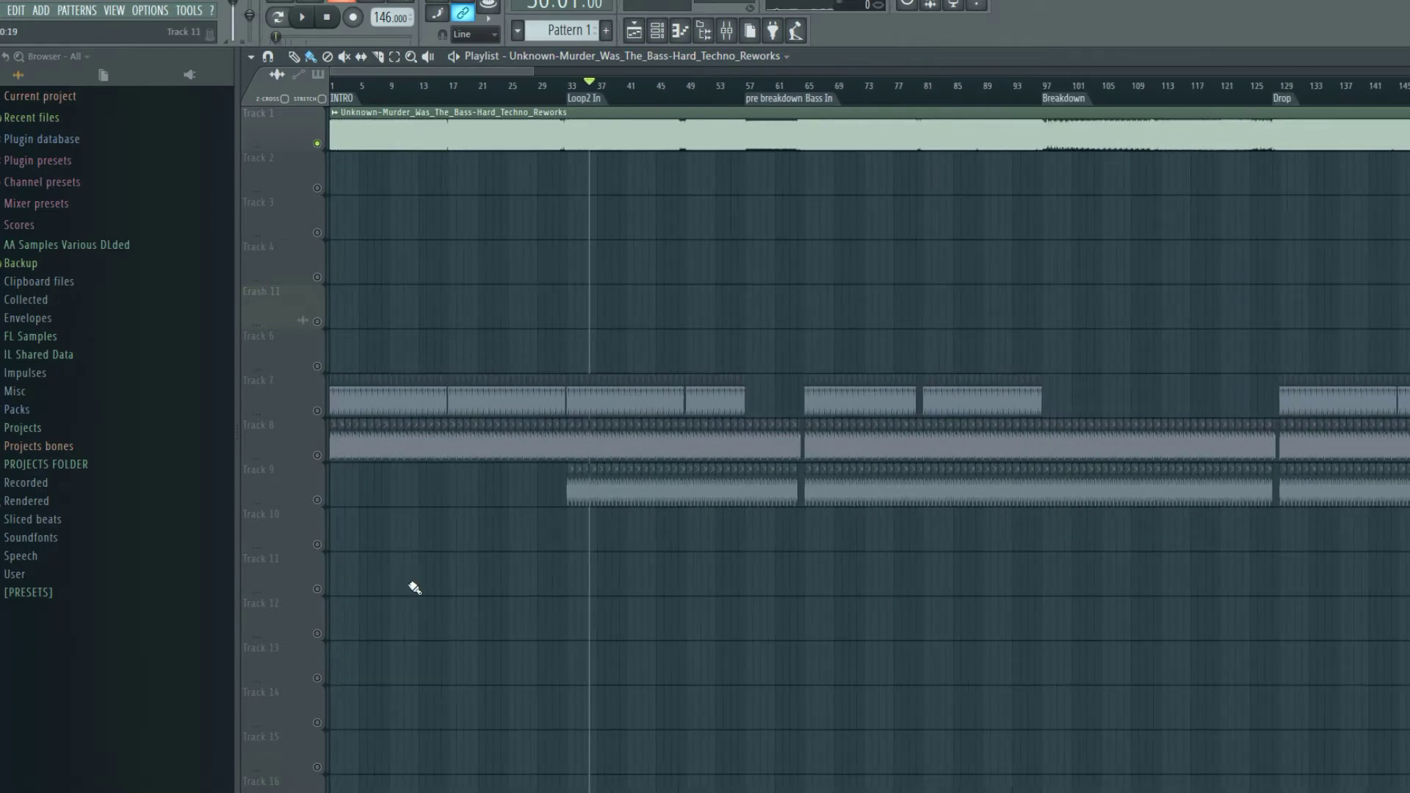
left_click(318, 500)
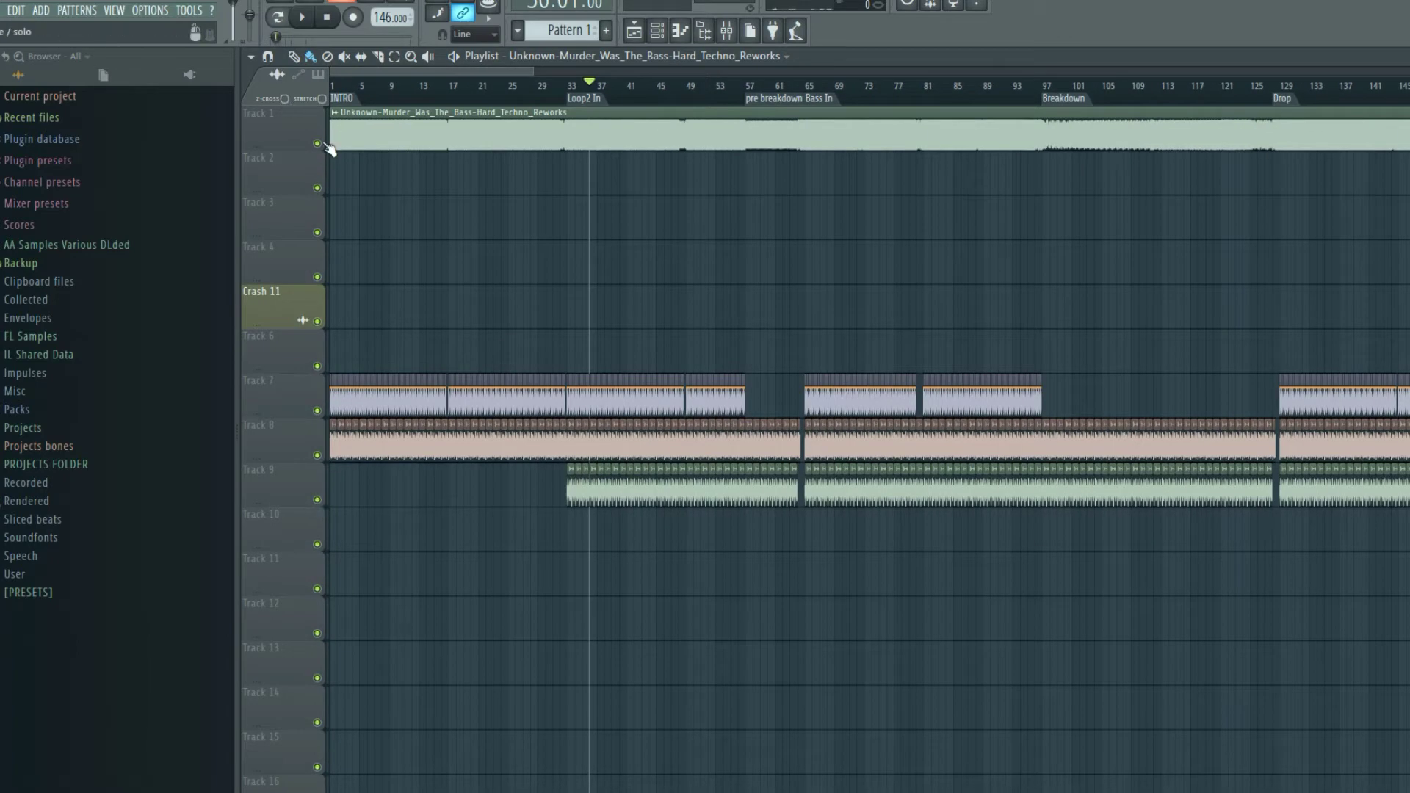
left_click(317, 143)
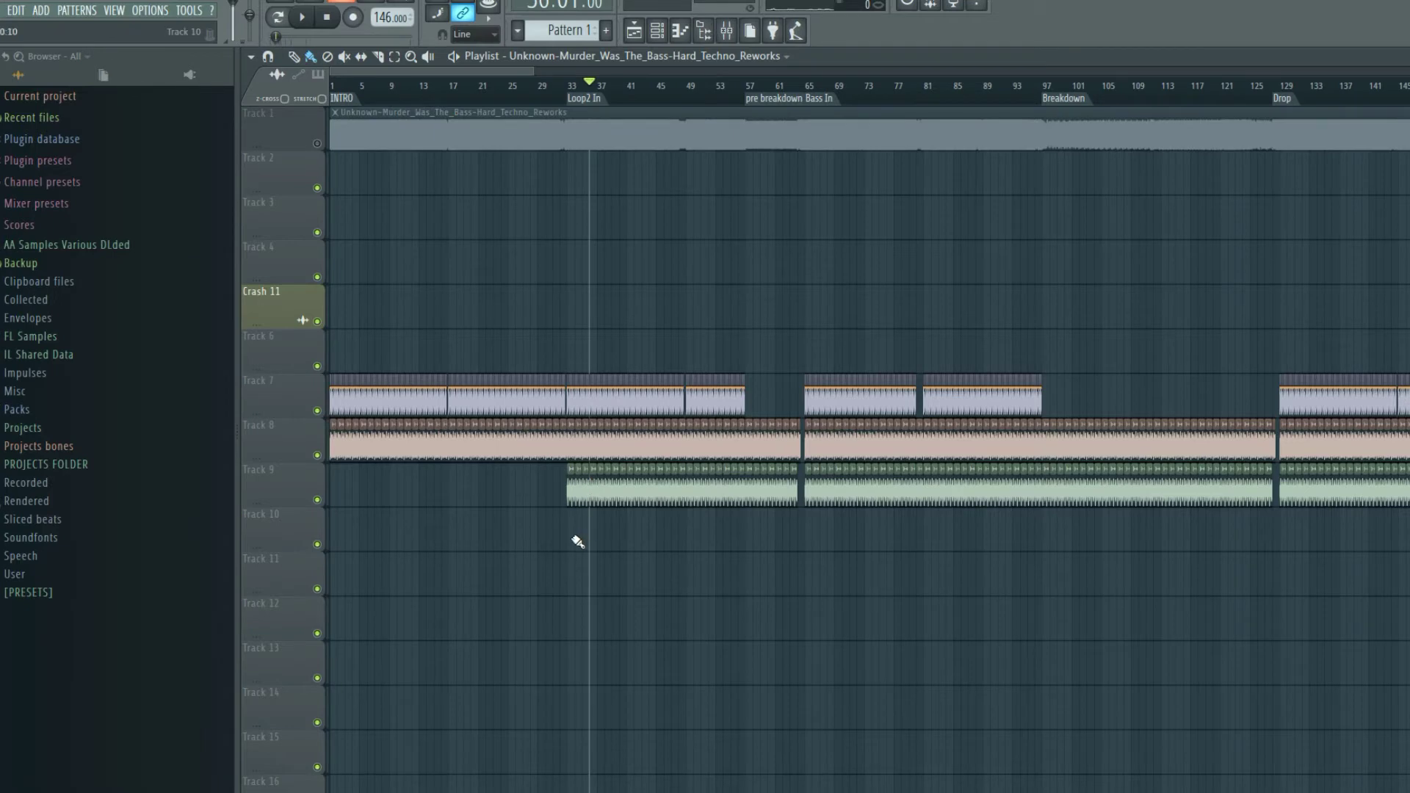
scroll(578, 541, "up", 4)
right_click(317, 455)
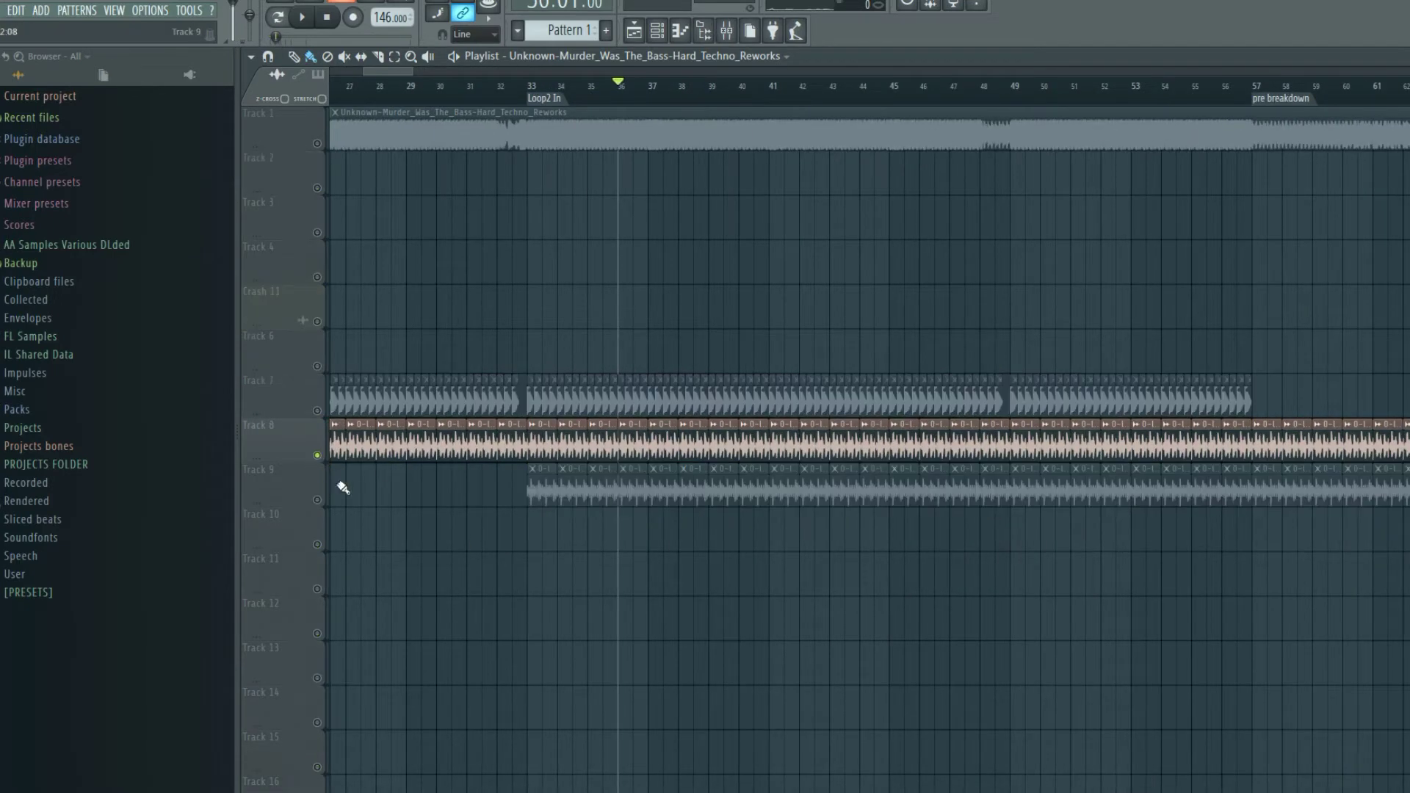
key("space")
left_click(420, 86)
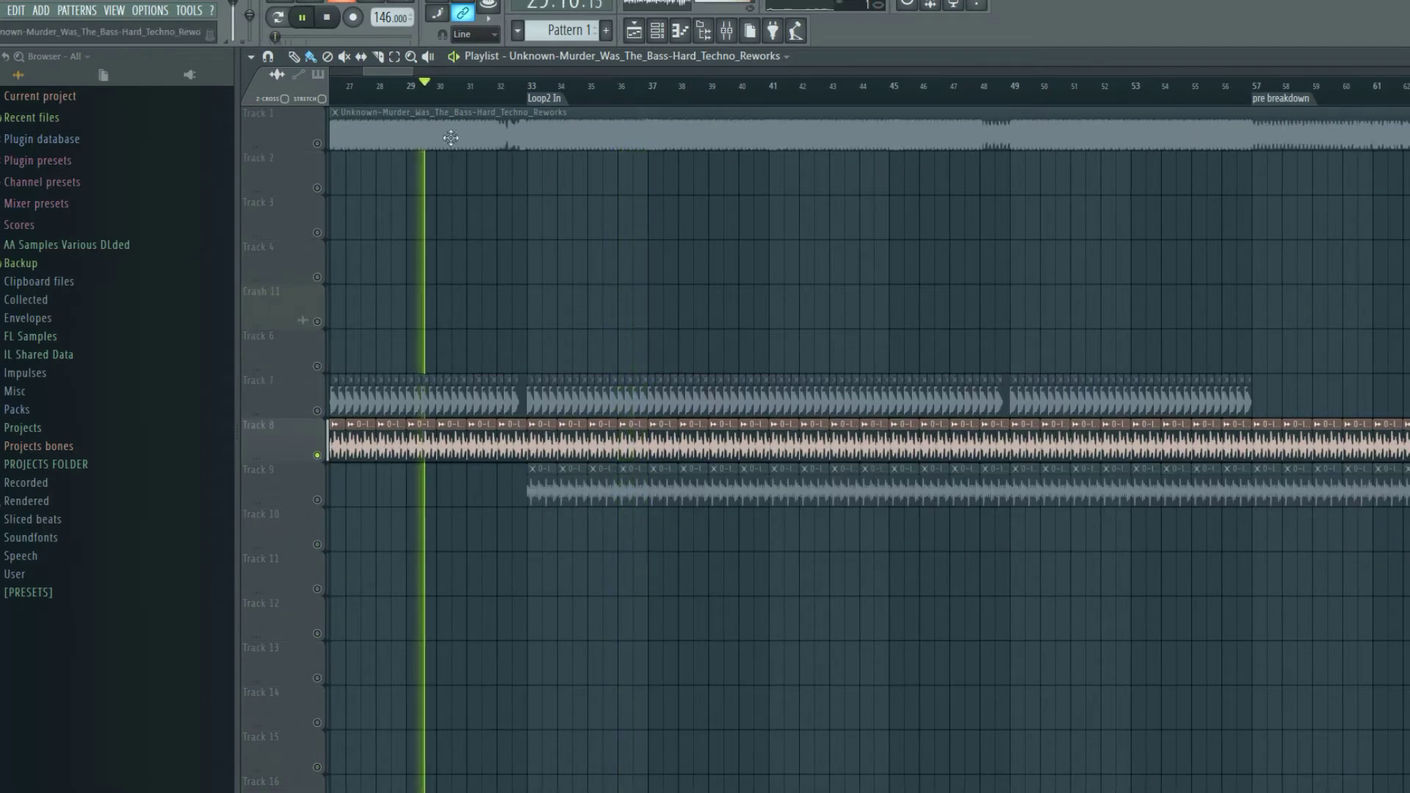
left_click(317, 500)
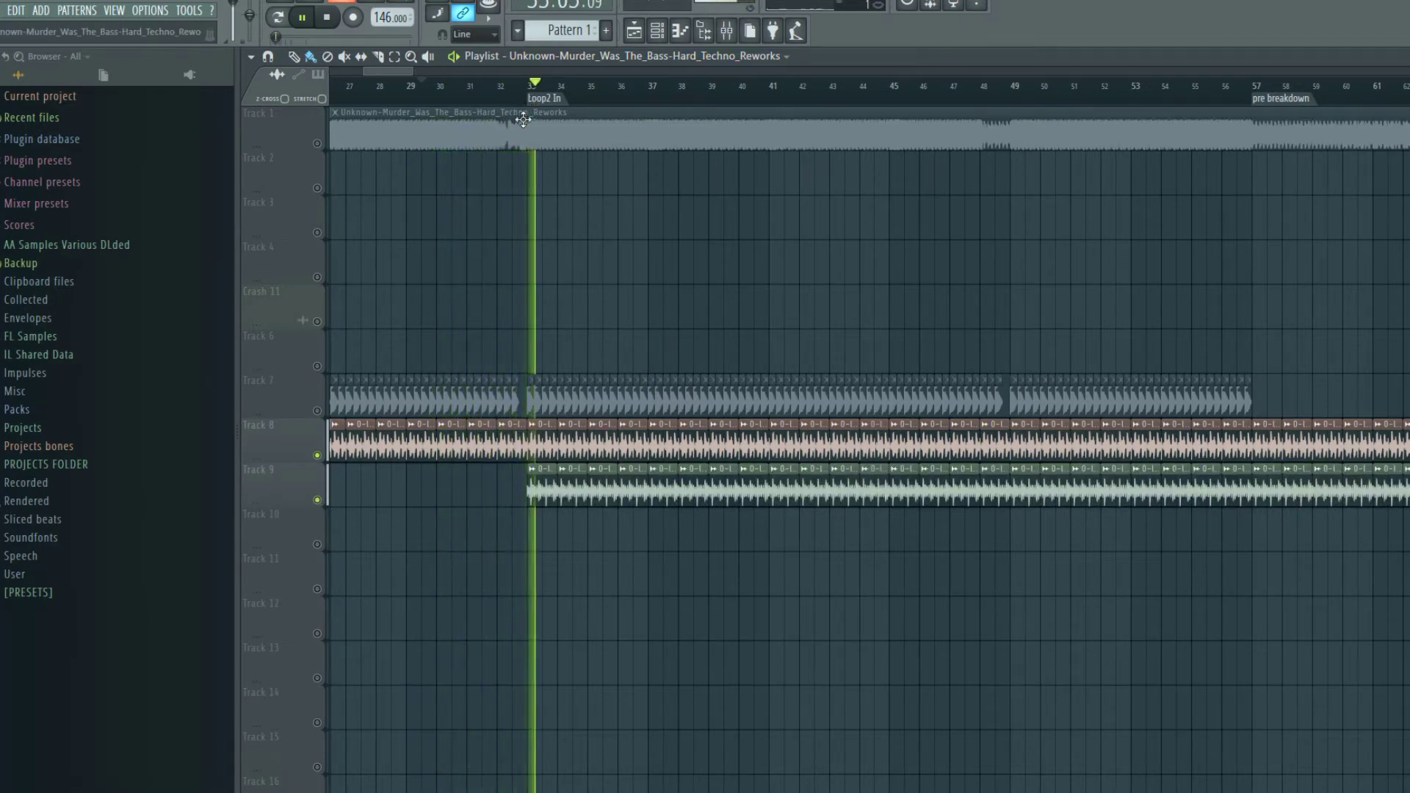
left_click(317, 411)
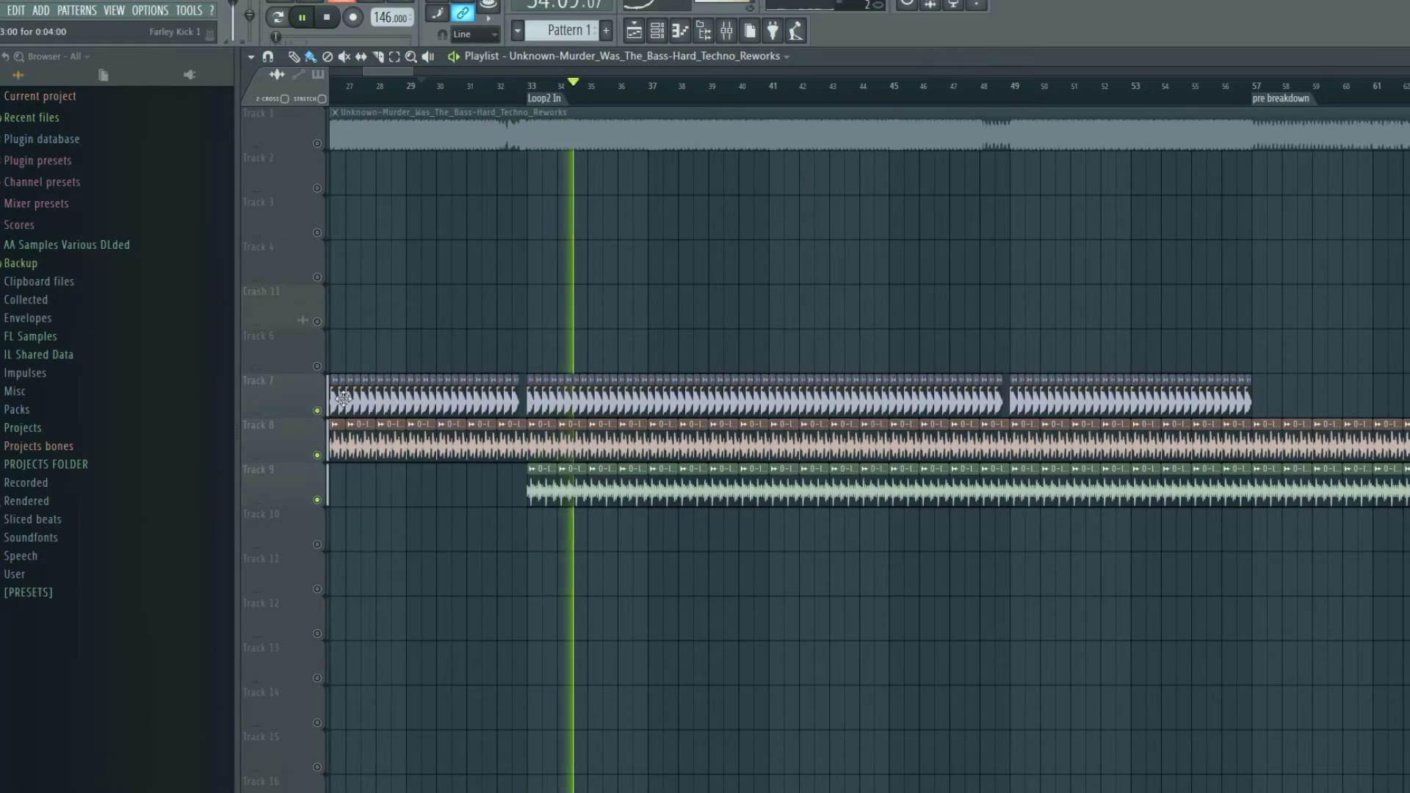
scroll(390, 71, "down", 8)
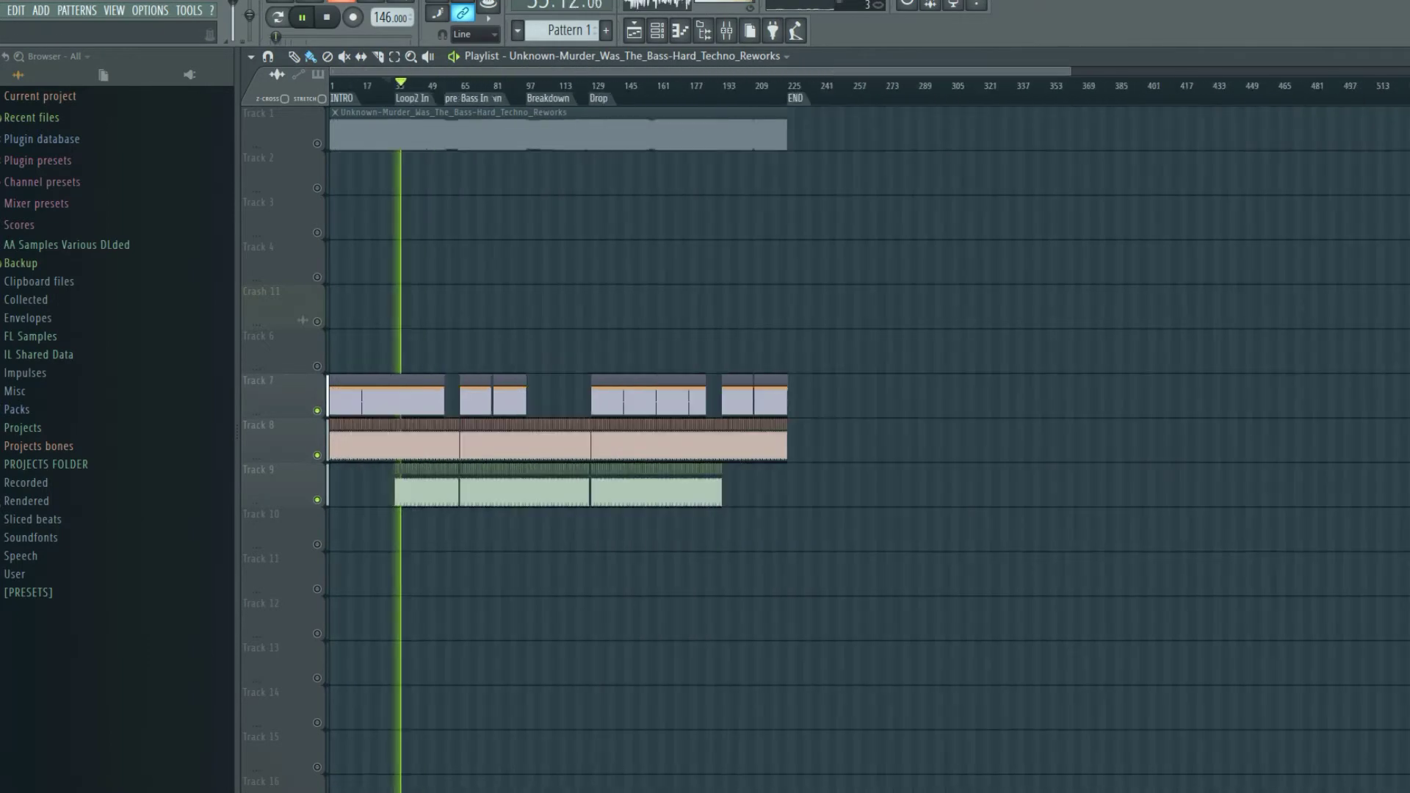
key("space")
scroll(488, 330, "up", 5)
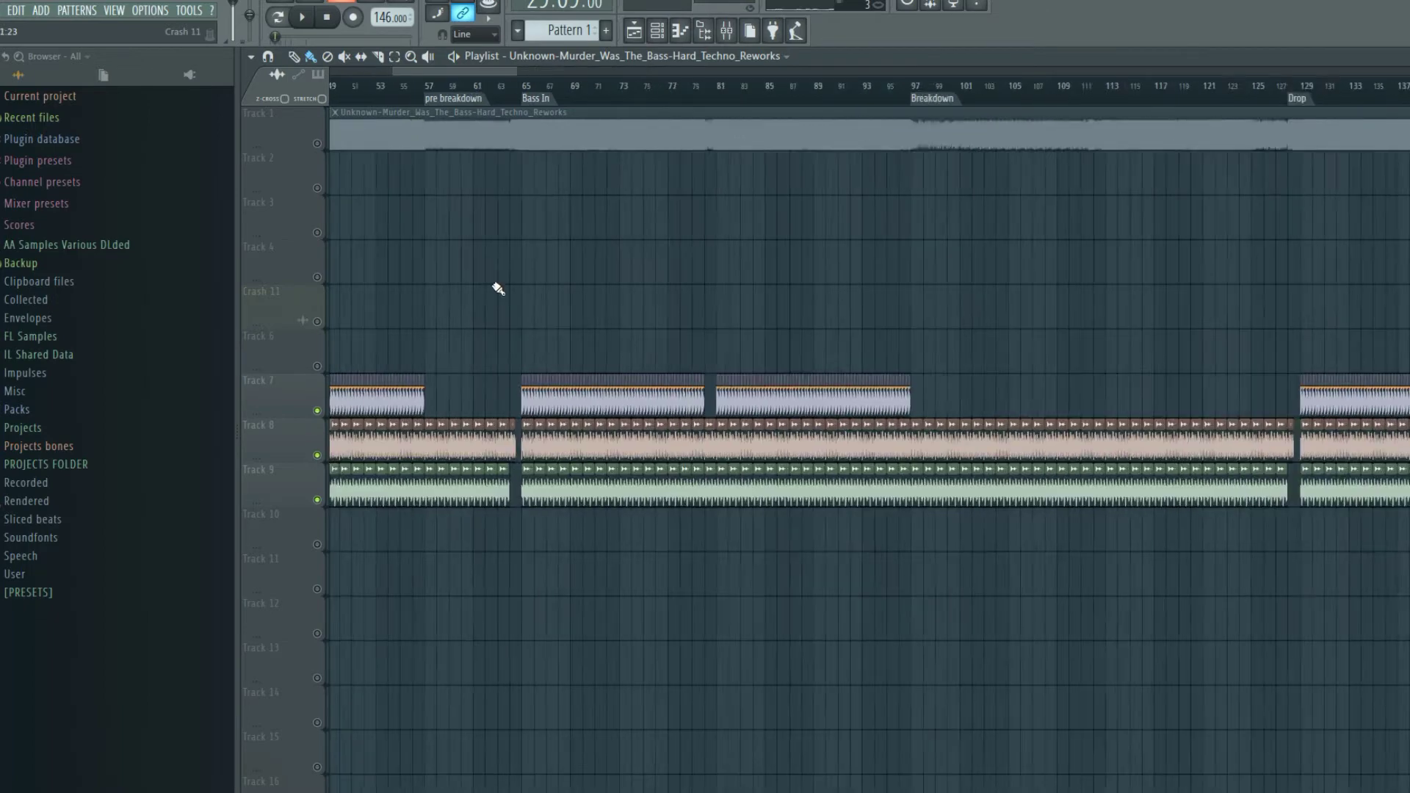
scroll(498, 289, "up", 1)
mouse_move(461, 72)
left_mouse_down()
mouse_move(425, 79)
mouse_move(435, 77)
left_mouse_up()
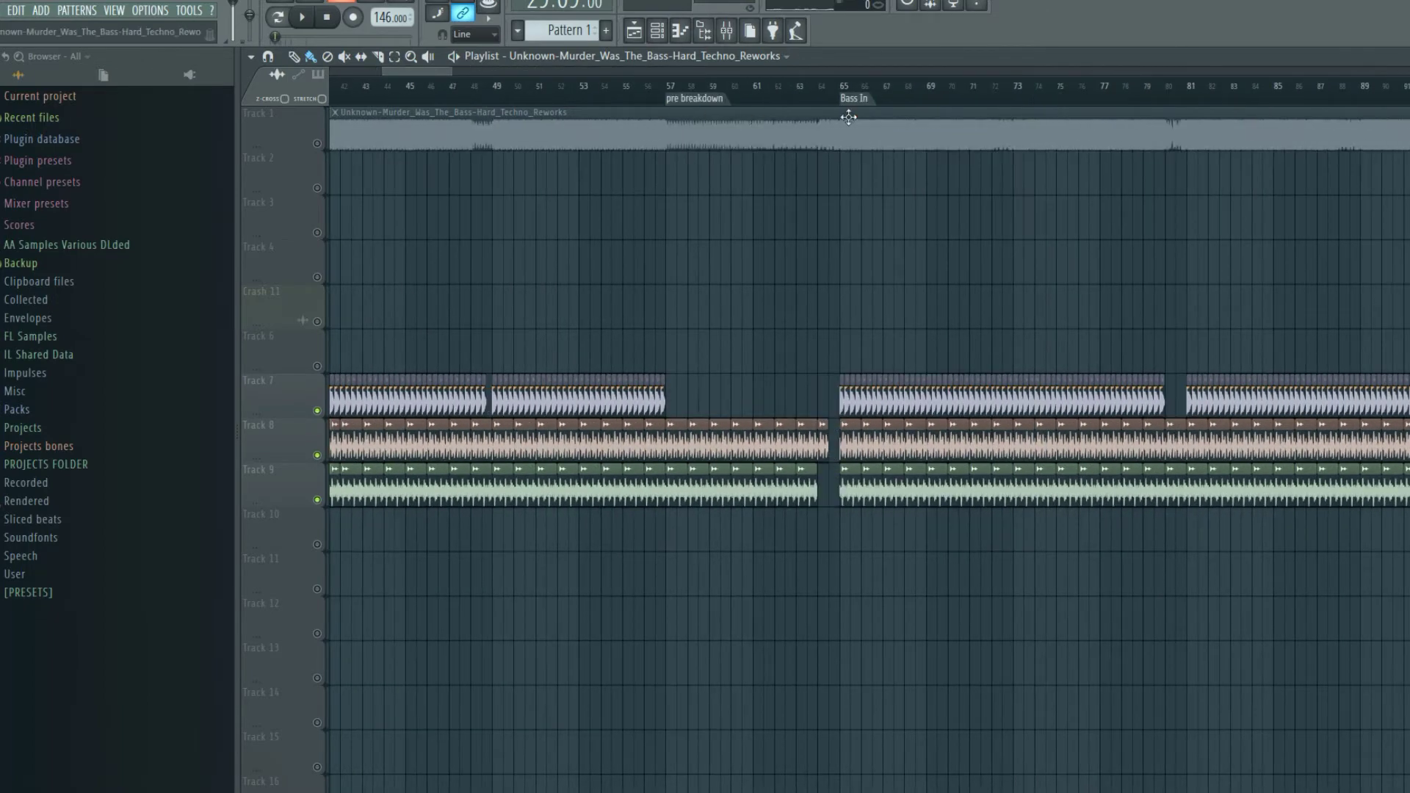
mouse_move(654, 92)
left_mouse_down()
mouse_move(654, 67)
mouse_move(670, 70)
mouse_move(656, 68)
left_mouse_up()
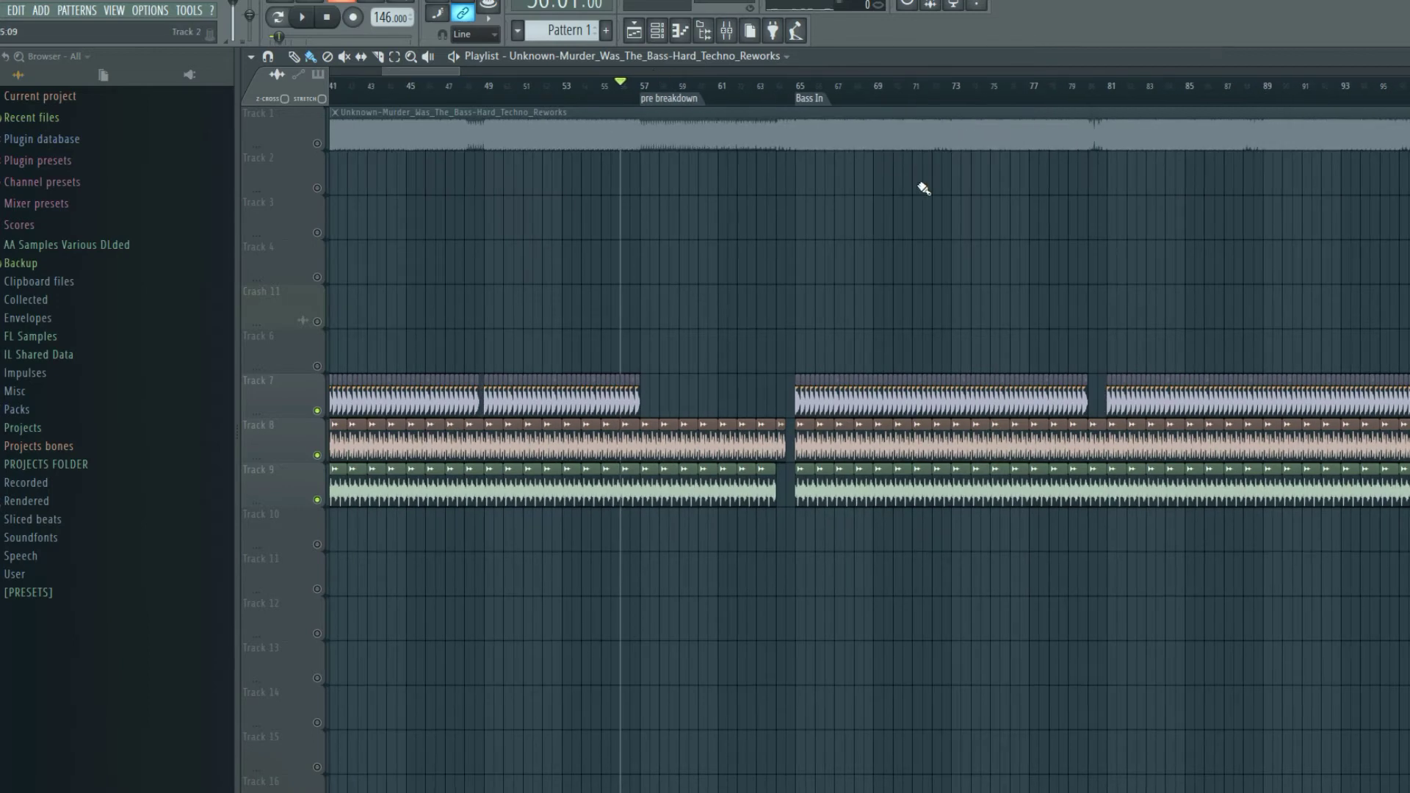
left_click(793, 100)
scroll(778, 94, "down", 4)
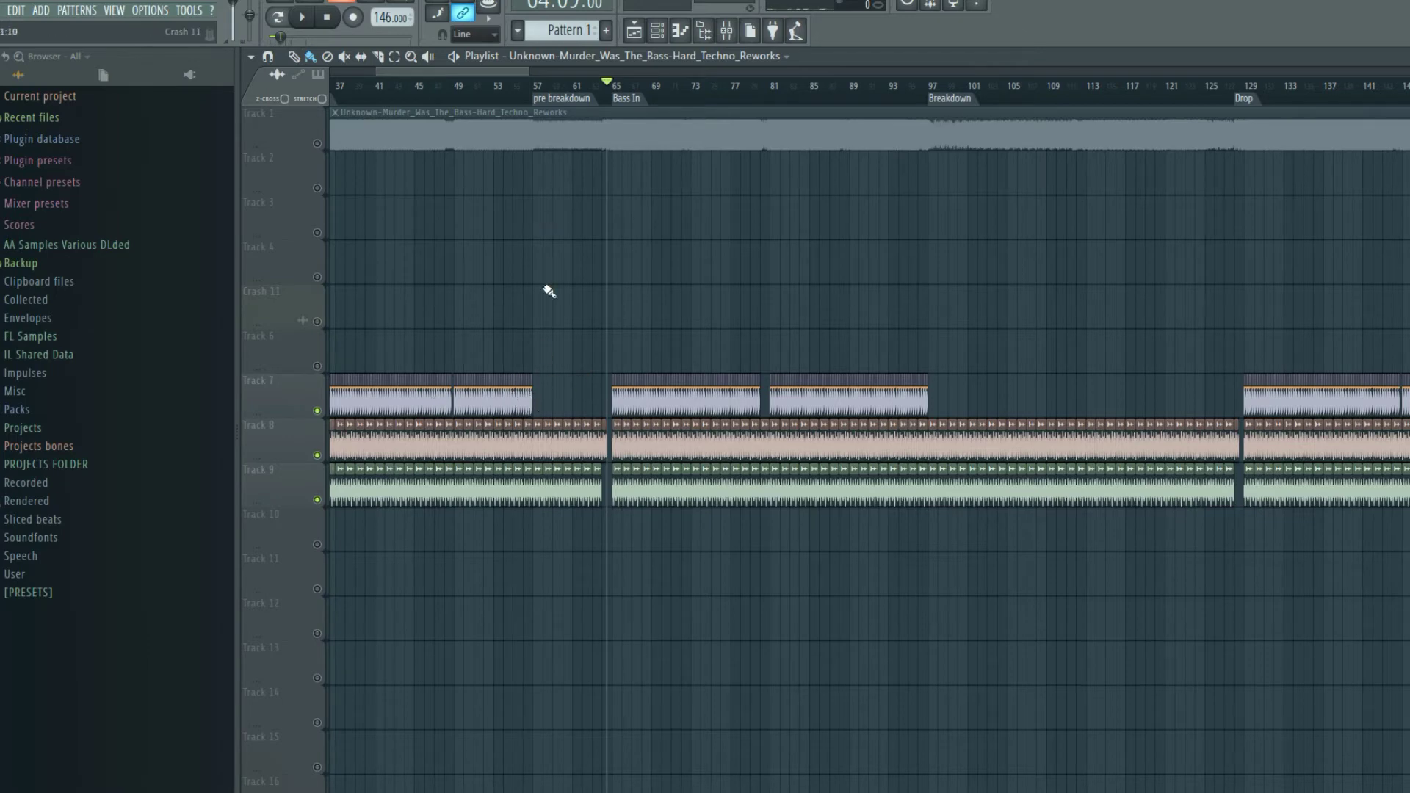
scroll(549, 292, "up", 3)
scroll(664, 79, "down", 5)
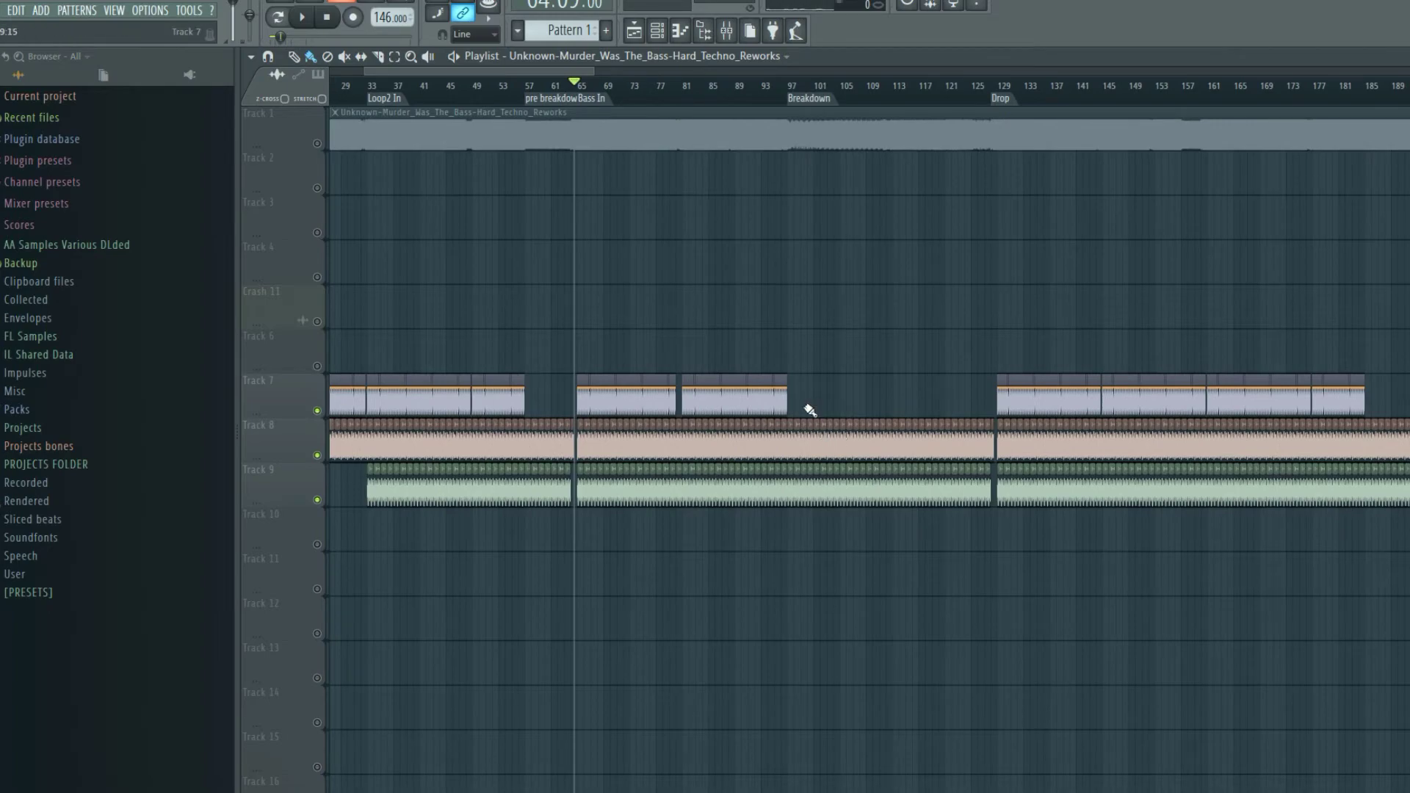
scroll(887, 68, "down", 3)
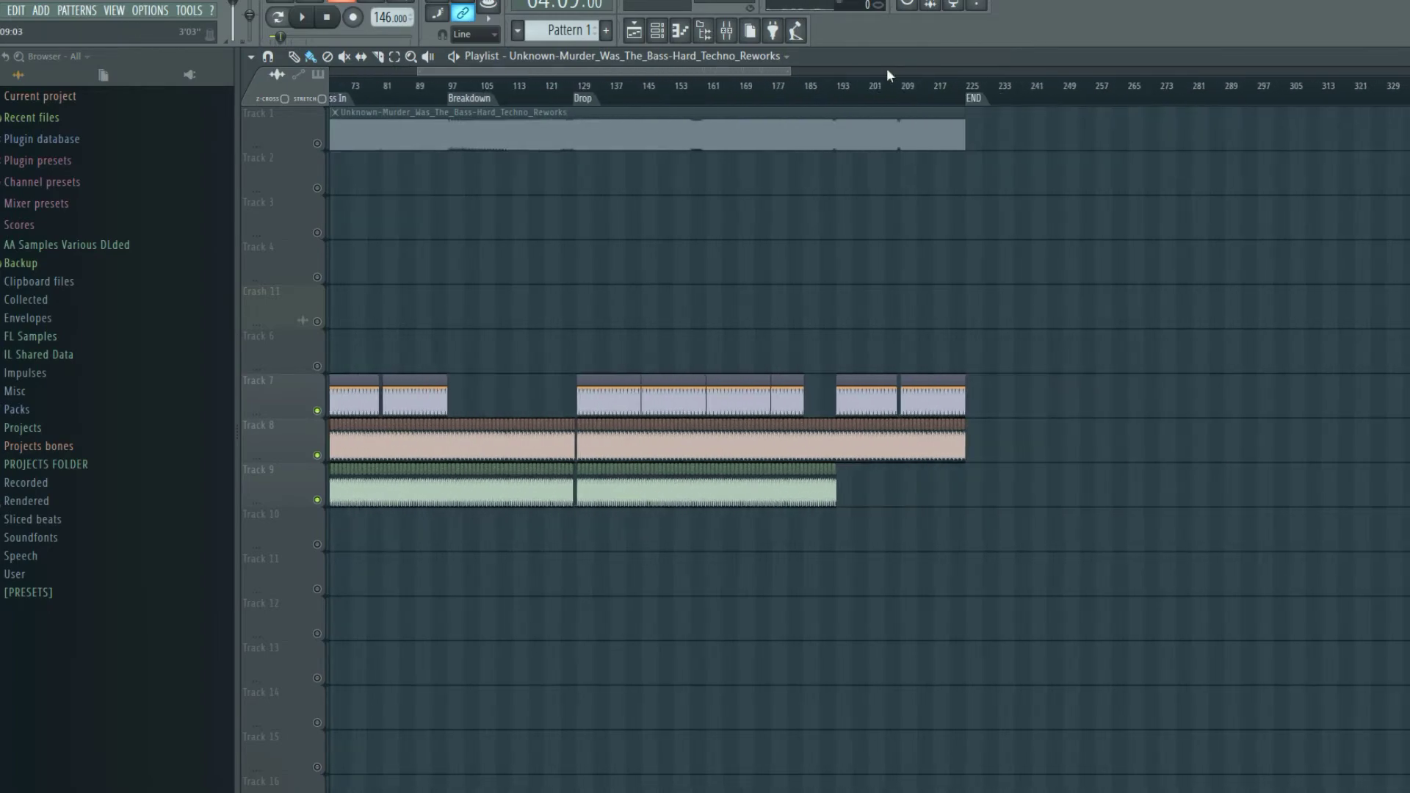
scroll(613, 481, "up", 6)
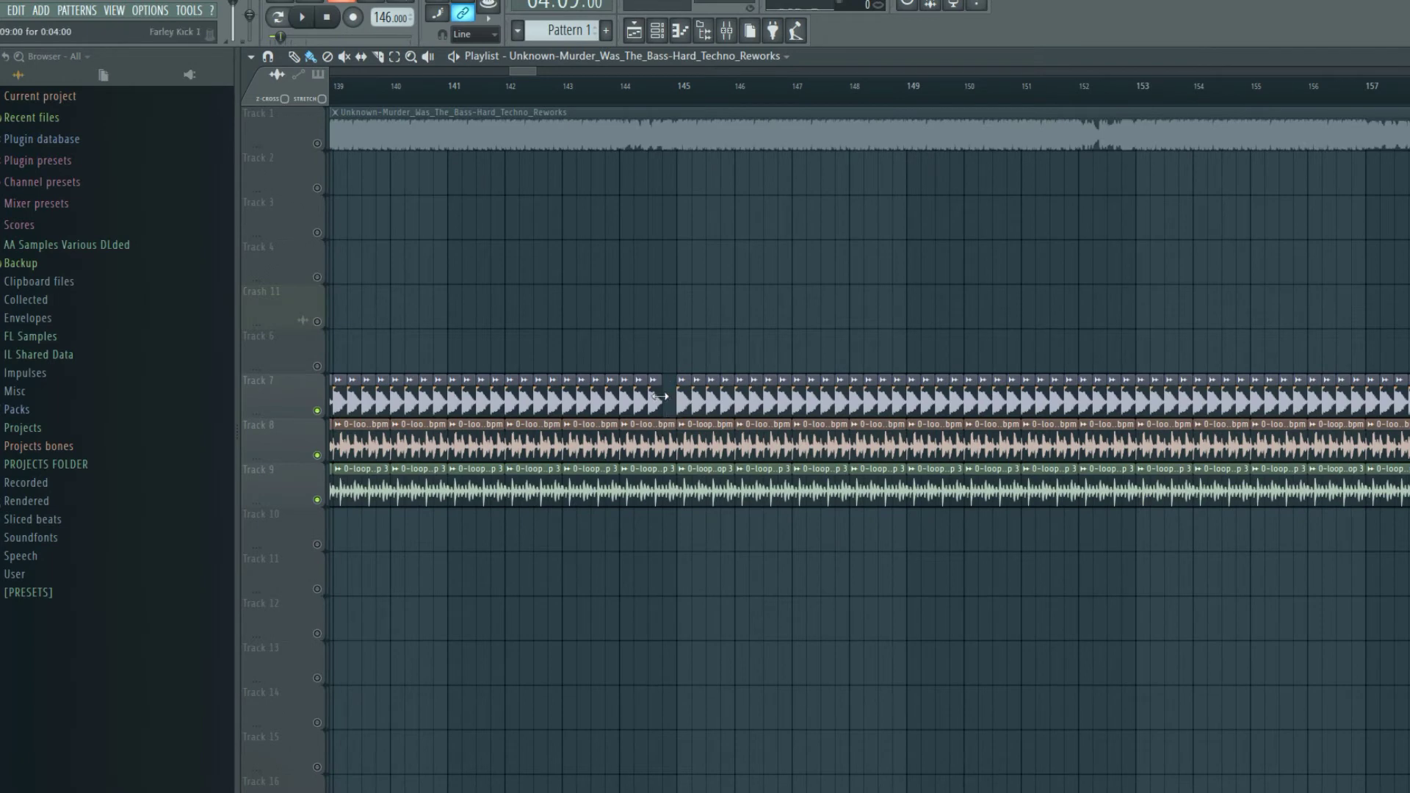
left_click_drag(656, 99, 627, 94)
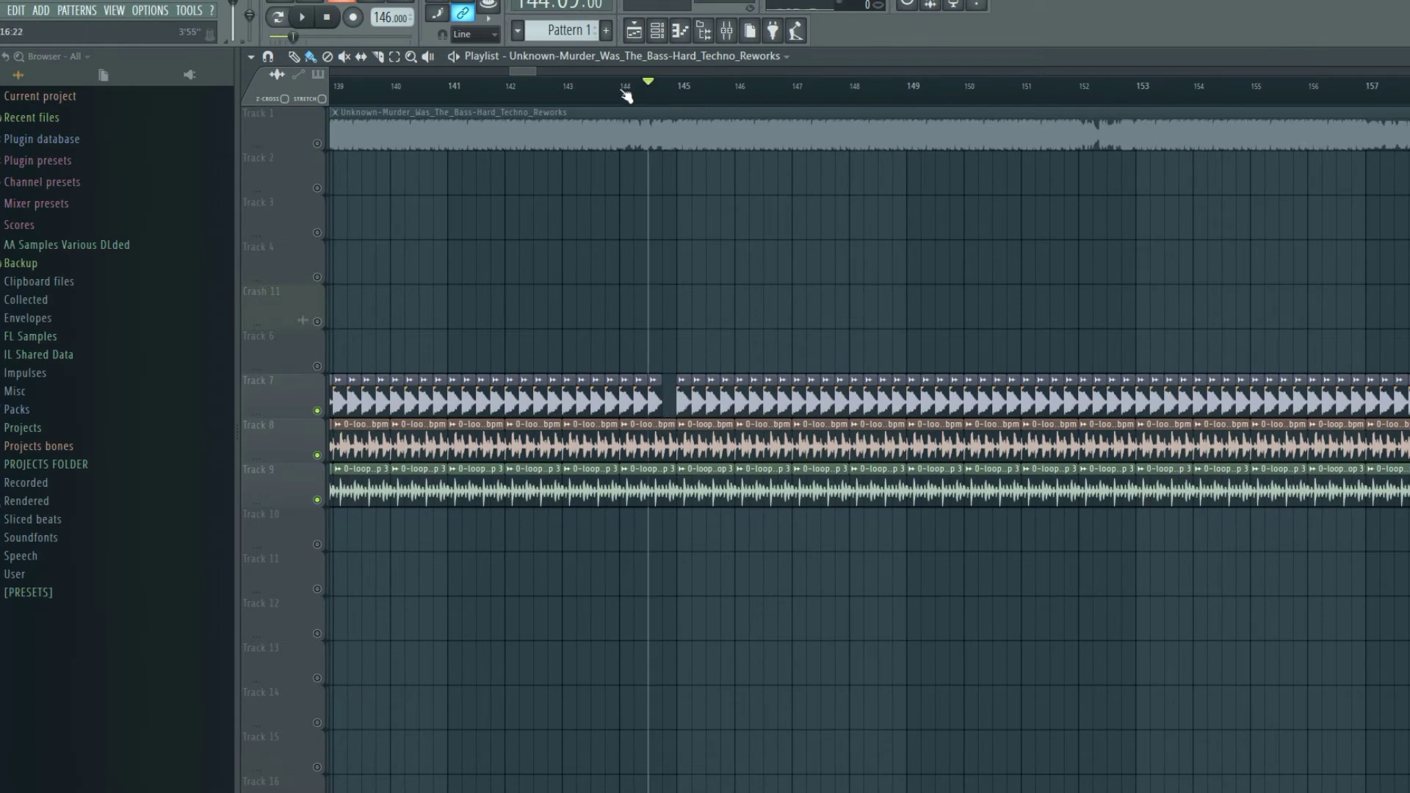
right_click(318, 144)
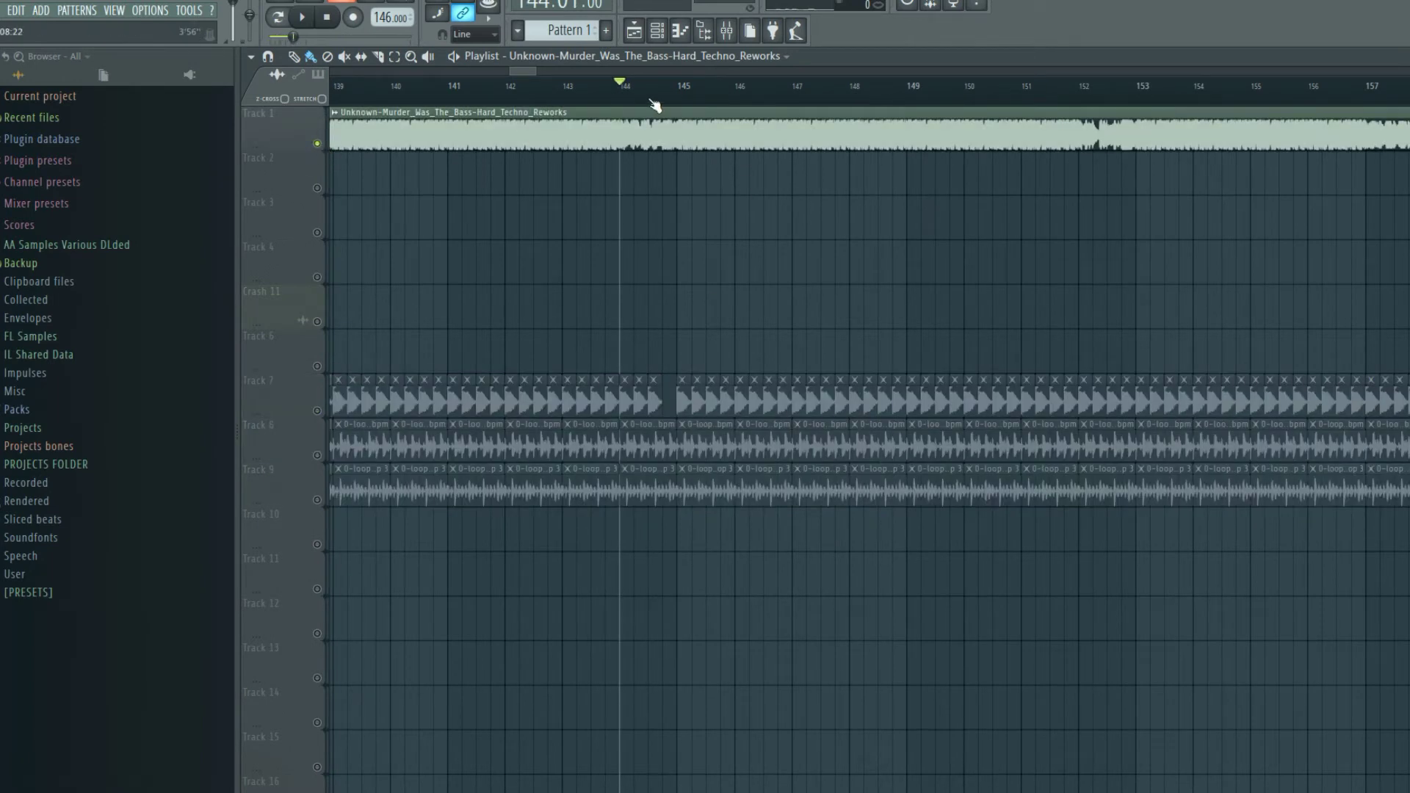
key("space")
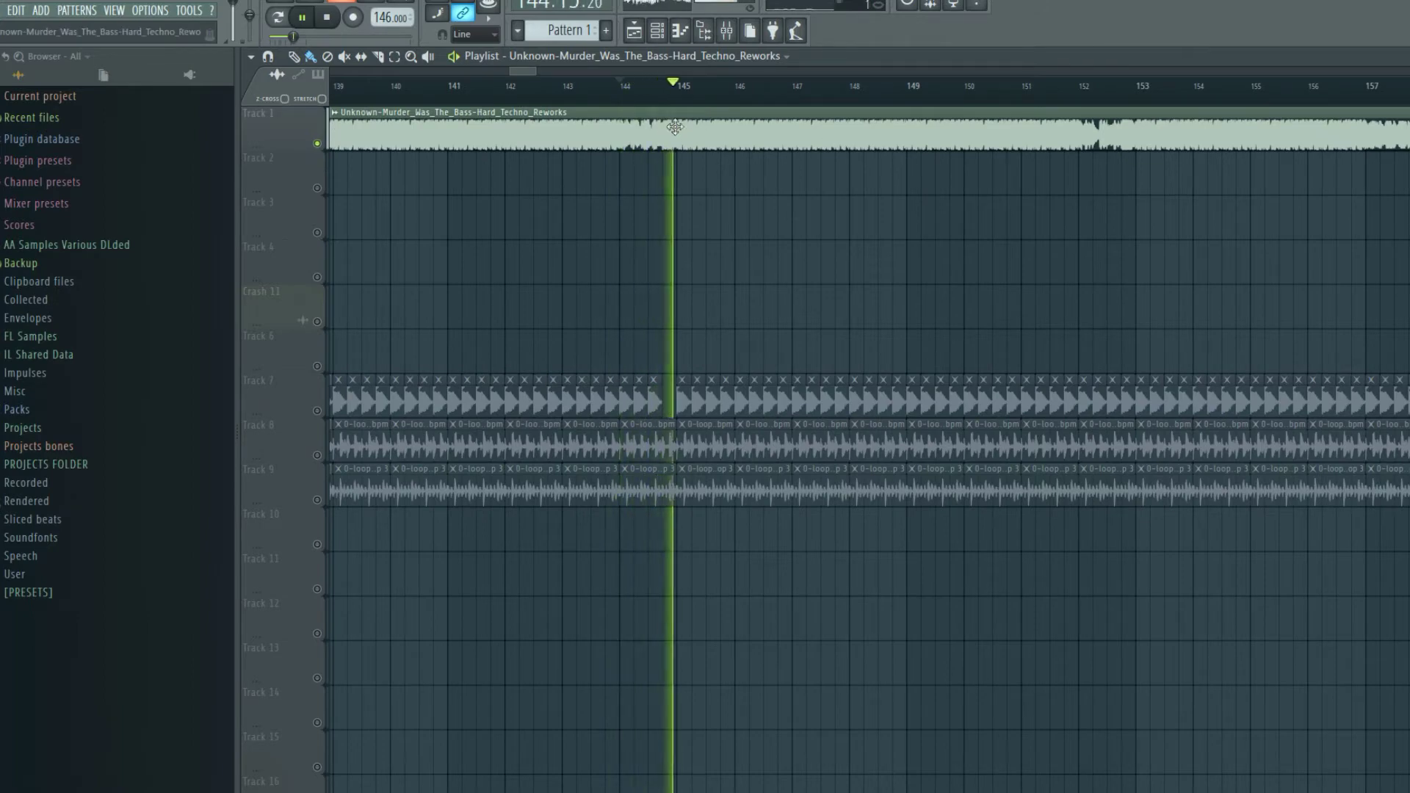
key("space")
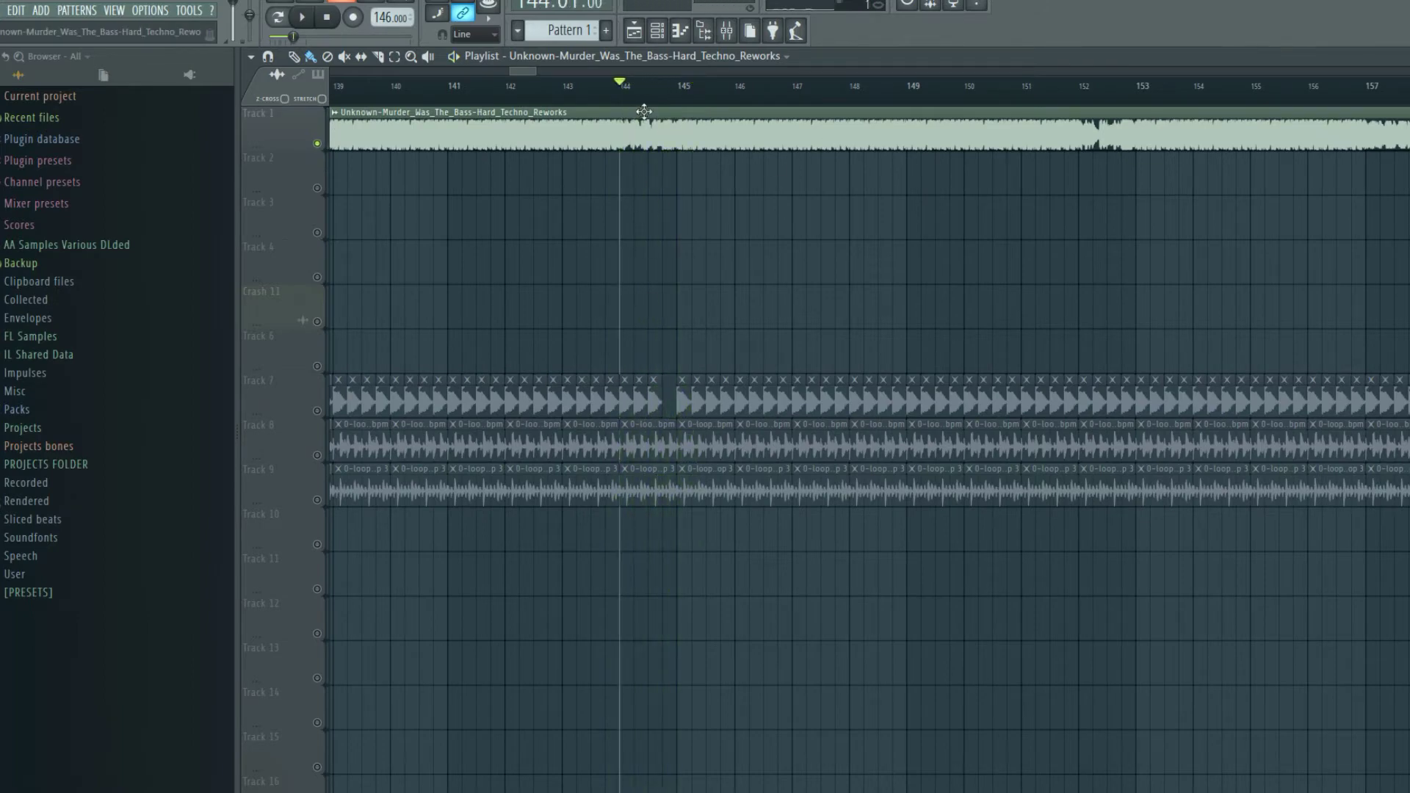
right_click(317, 411)
right_click(317, 411)
left_click_drag(508, 67, 580, 139)
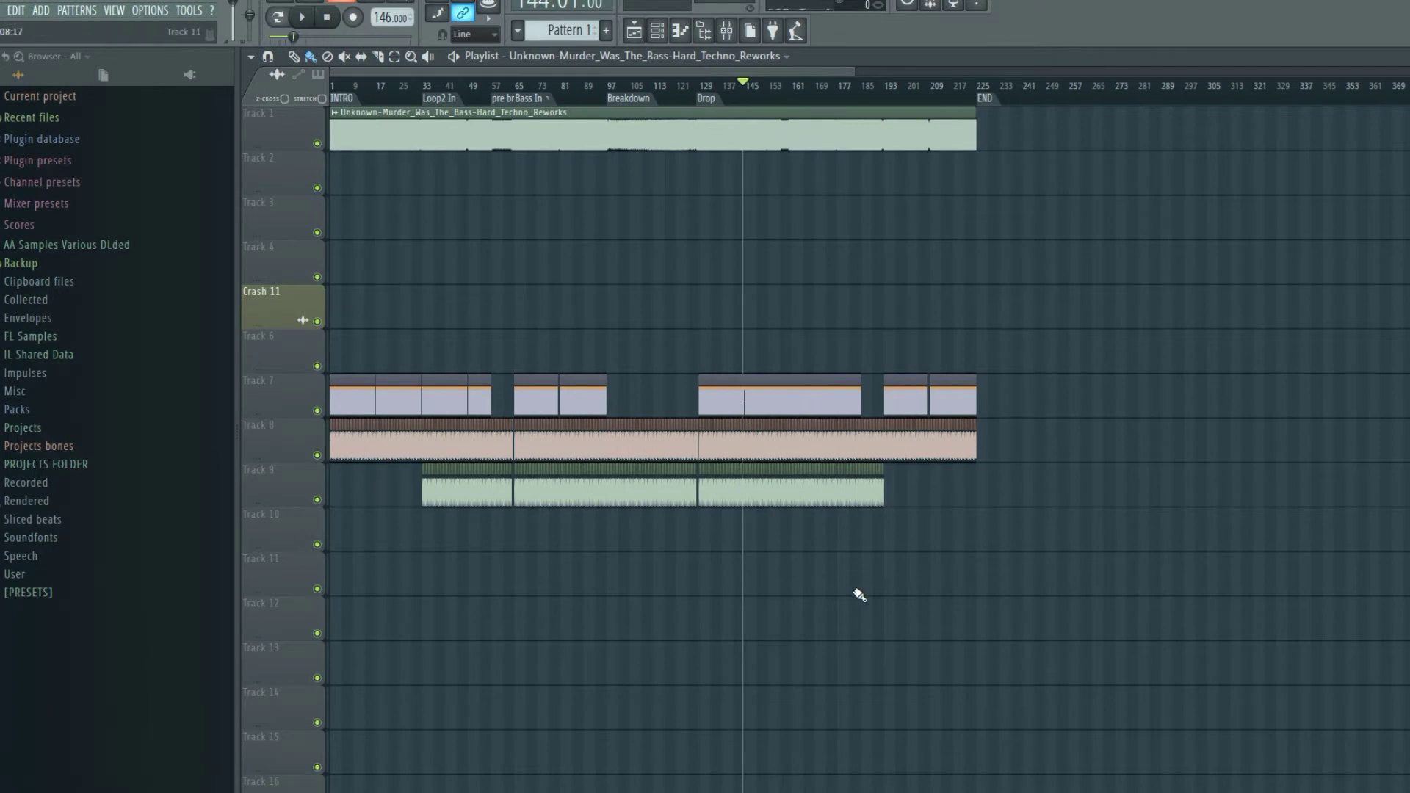
Mute the Track 1 reference and play the arrangement from around bar 15.
scroll(859, 595, "up", 8)
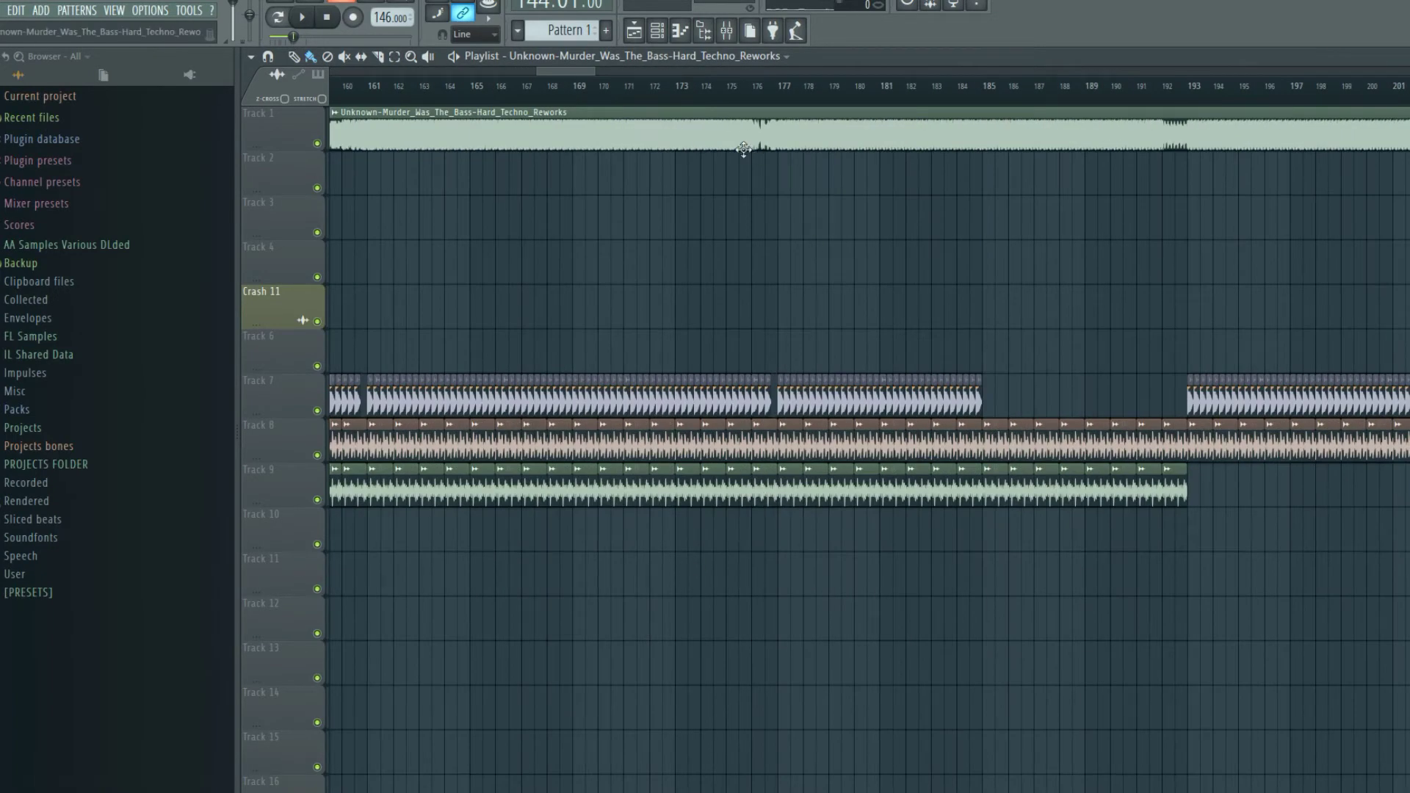
left_click_drag(587, 72, 705, 91)
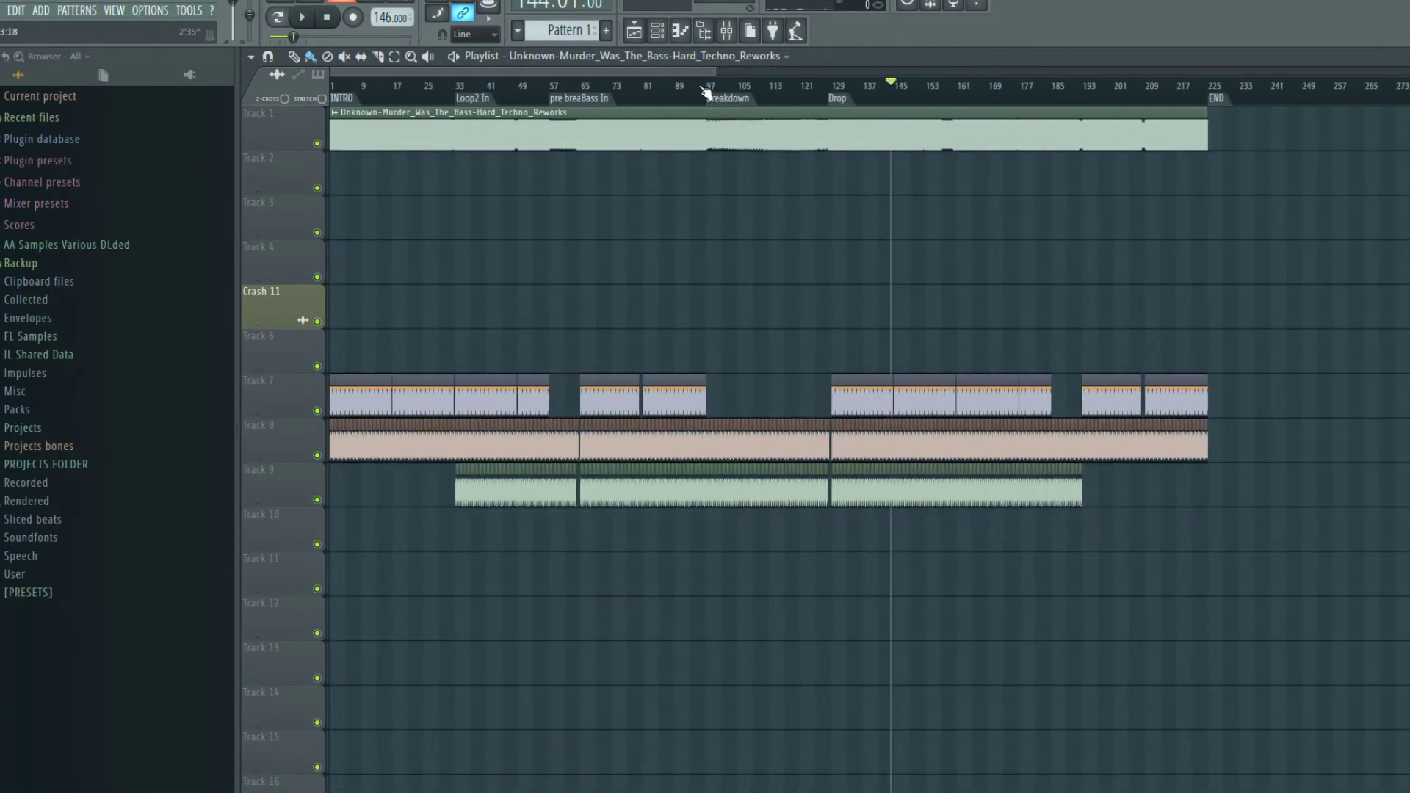
left_click(319, 144)
left_click(384, 86)
key("space")
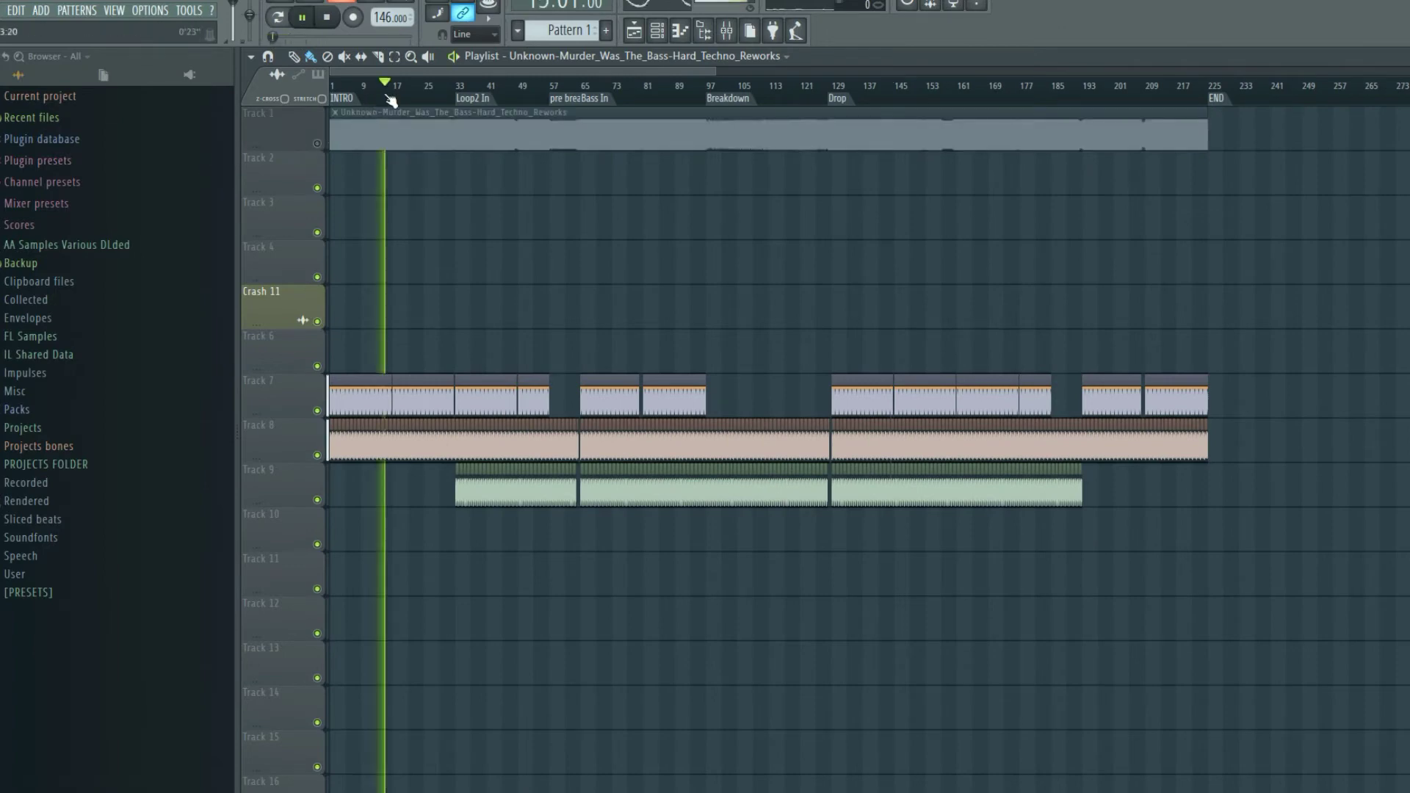
Jump to about bar 27, listen through the Loop2 In section, then stop playback.
left_click(437, 87)
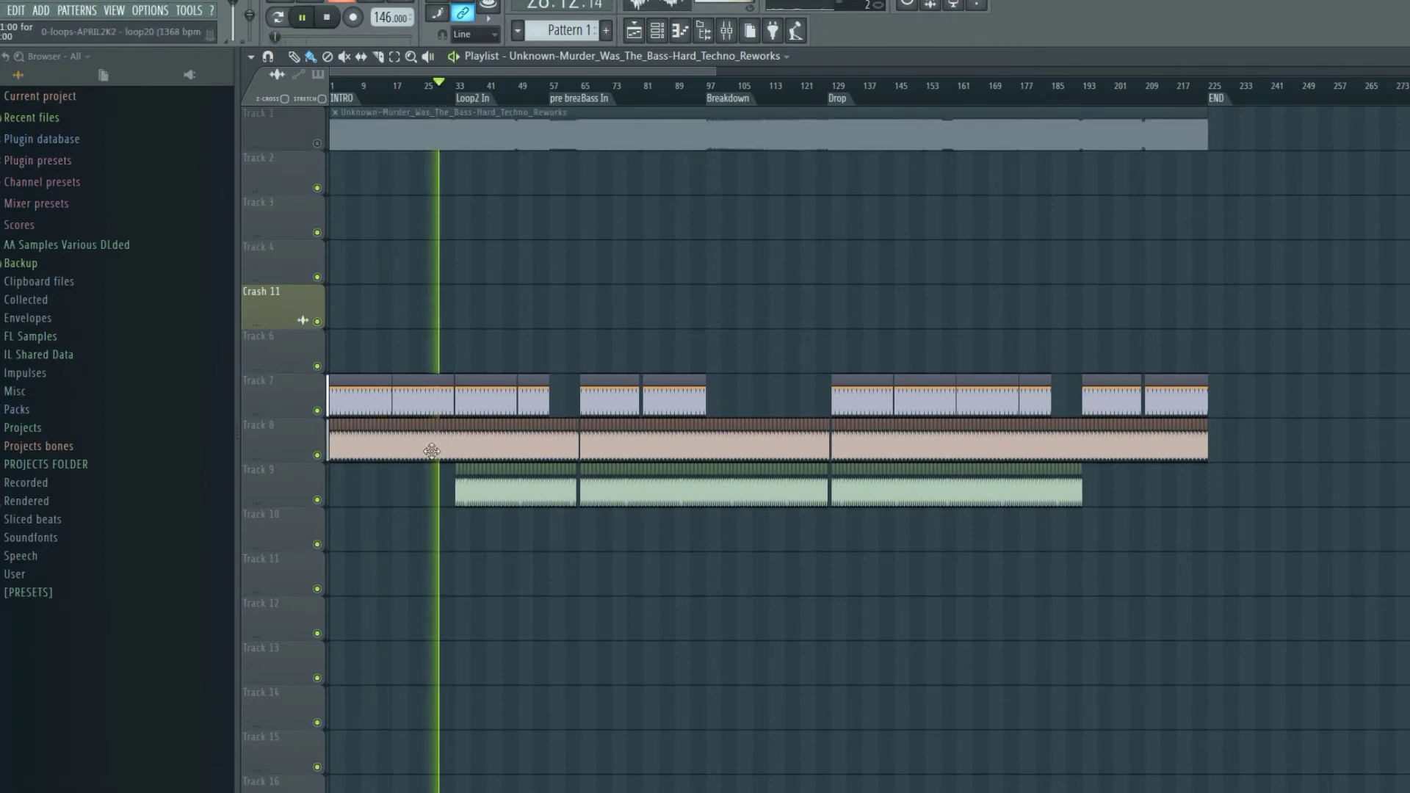
scroll(473, 535, "up", 5)
scroll(424, 498, "up", 2)
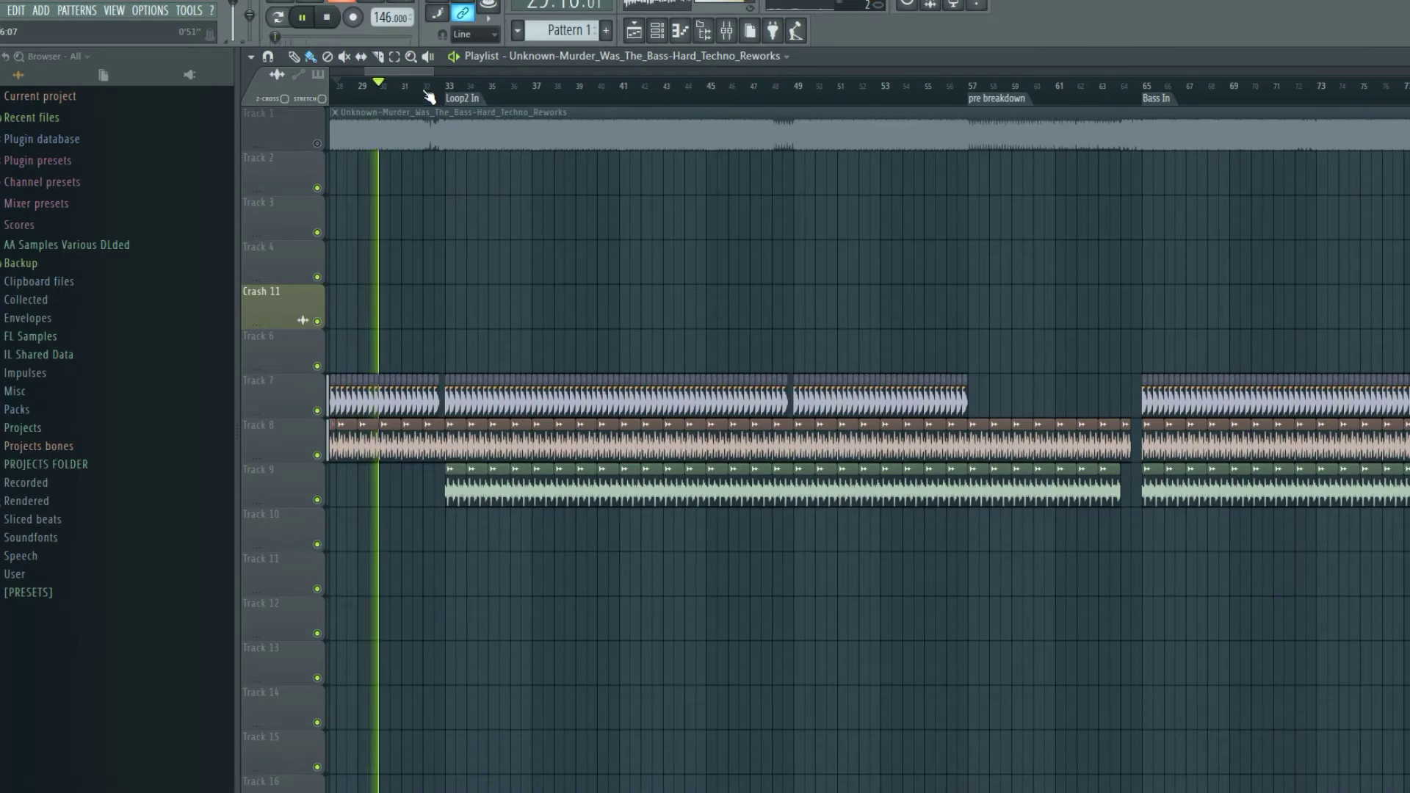
scroll(508, 166, "down", 8)
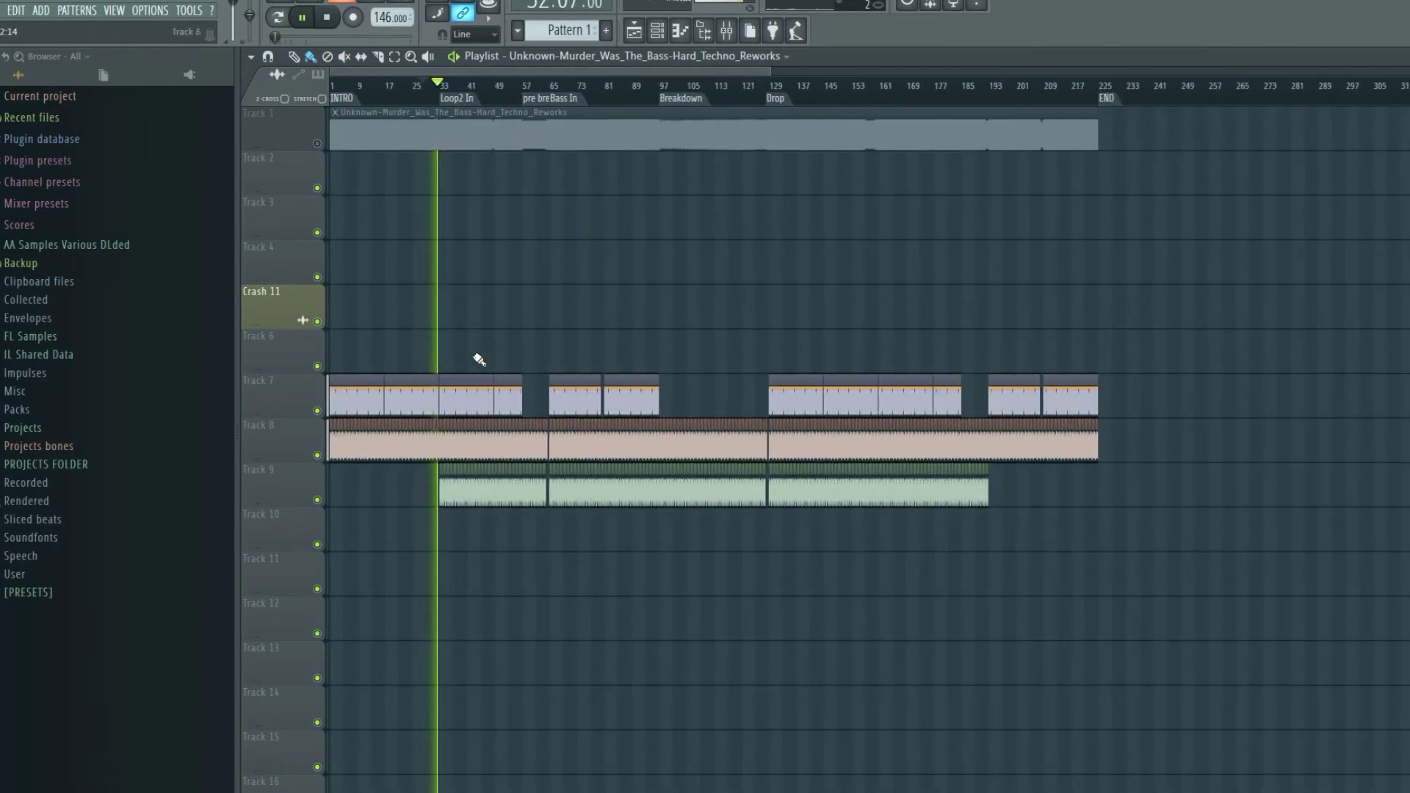
scroll(462, 367, "up", 8)
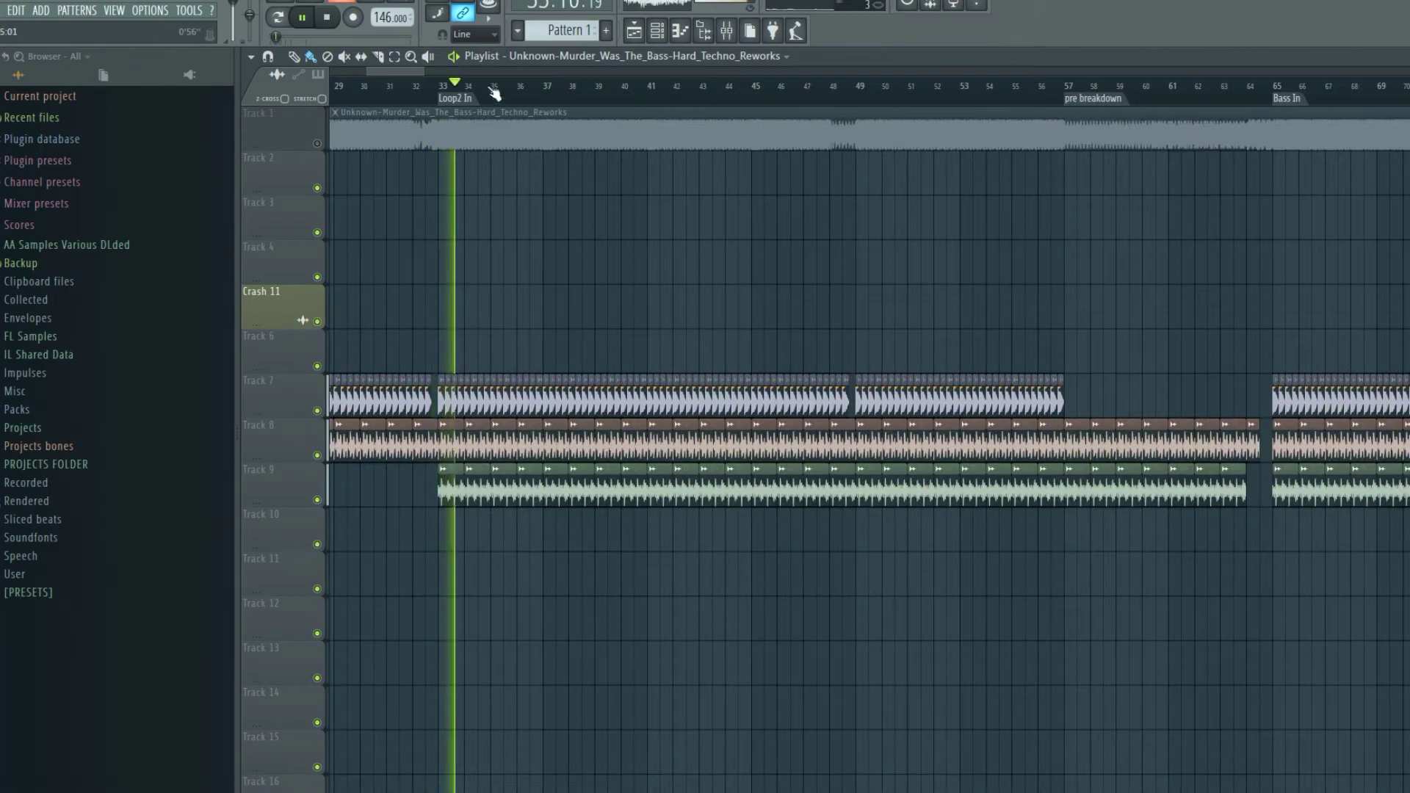
scroll(448, 371, "down", 4)
scroll(638, 381, "down", 3)
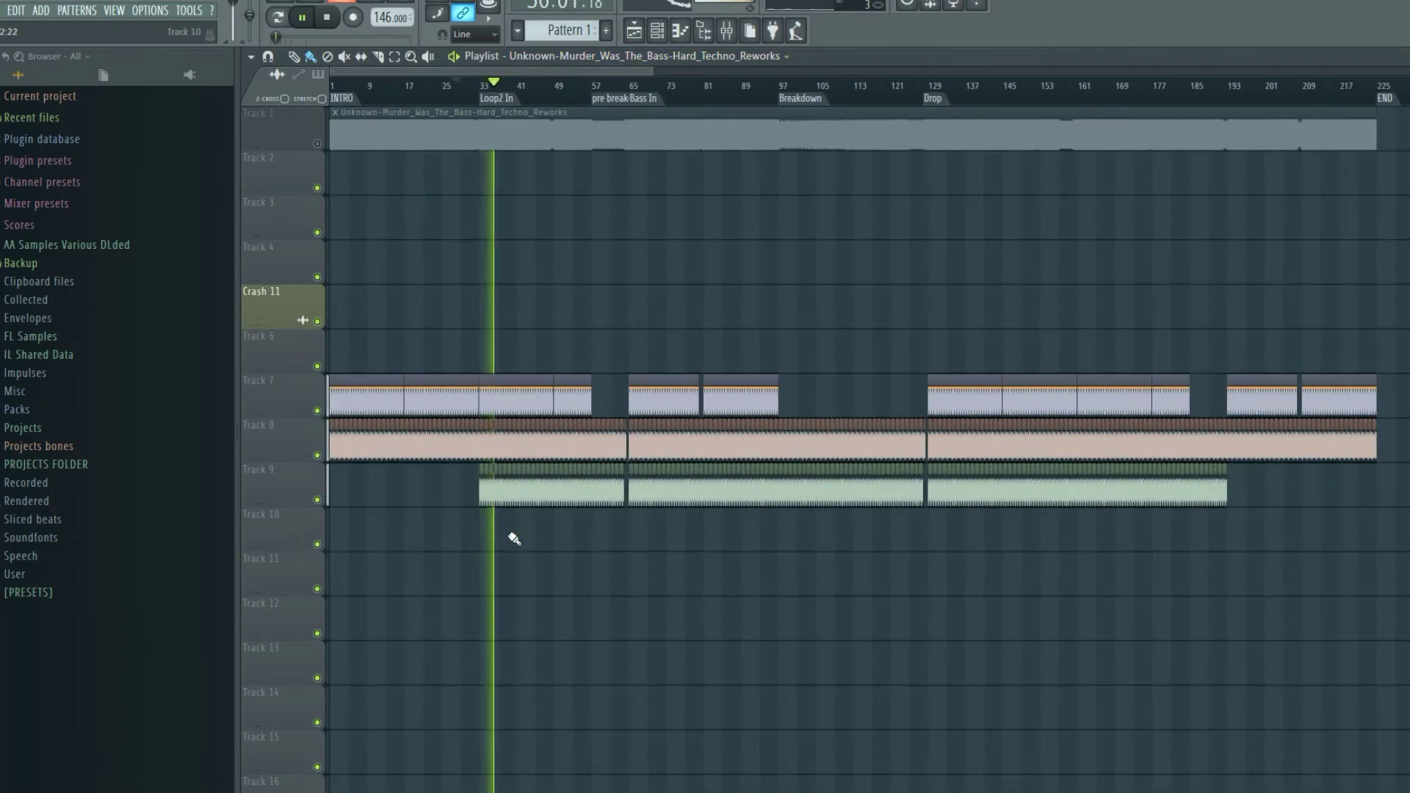
key("space")
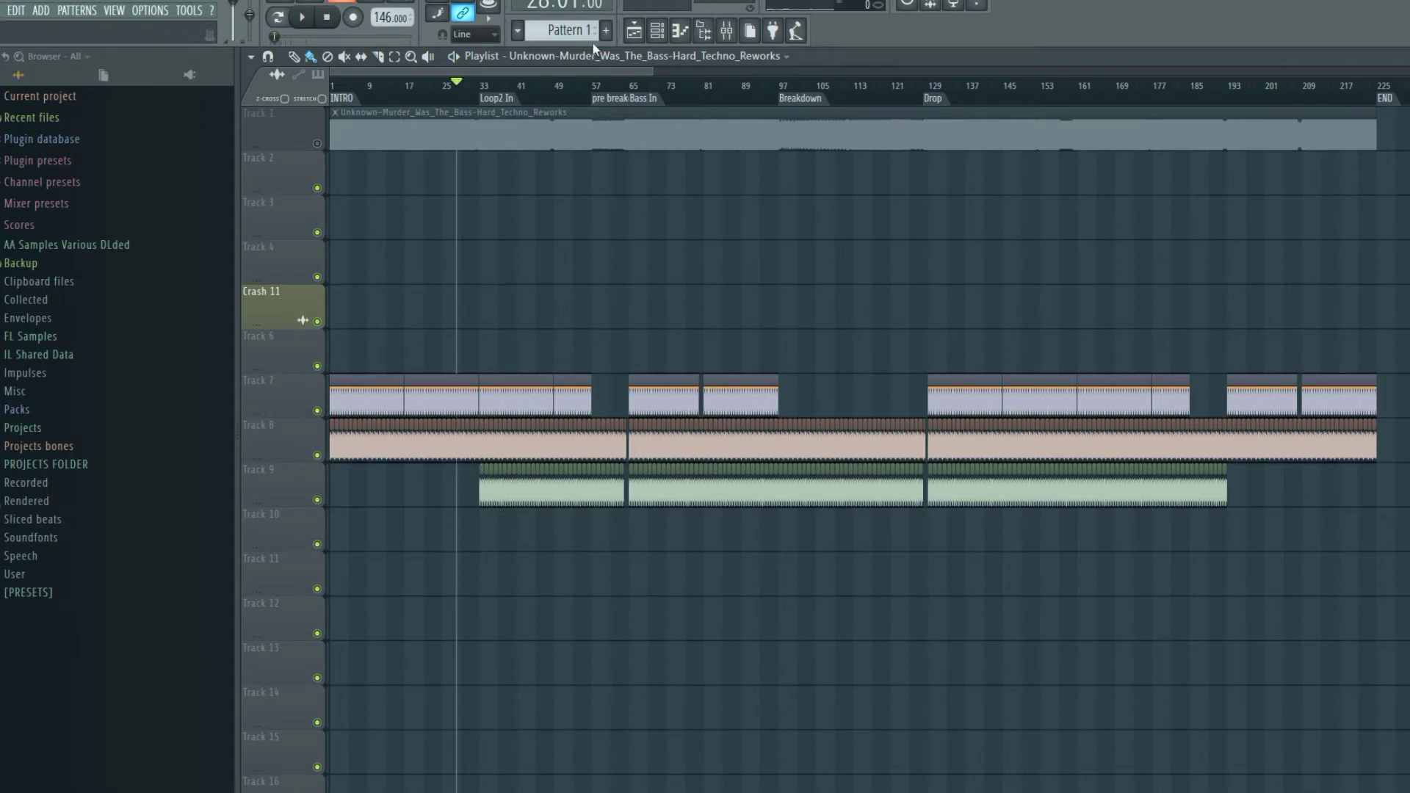
scroll(639, 88, "down", 2)
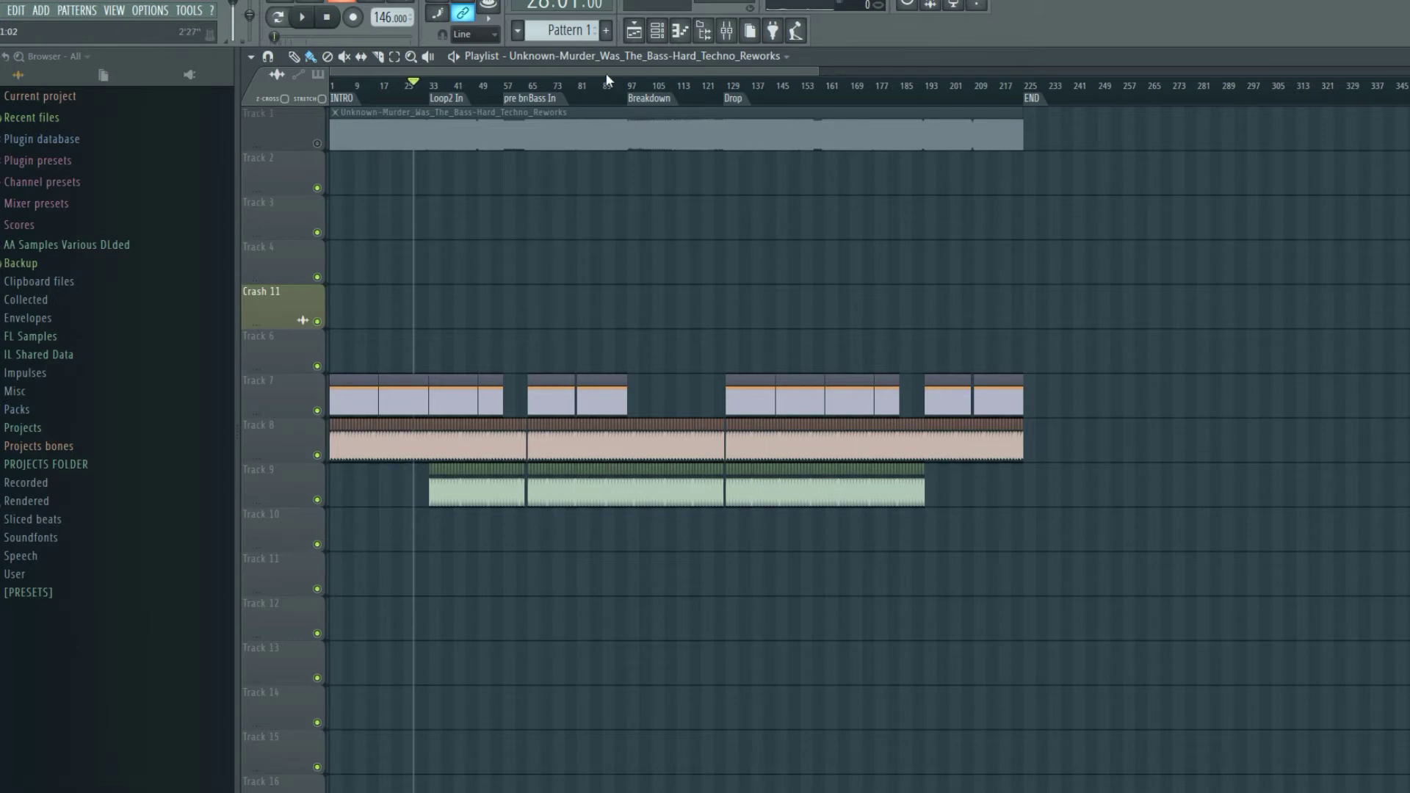
scroll(606, 73, "down", 3)
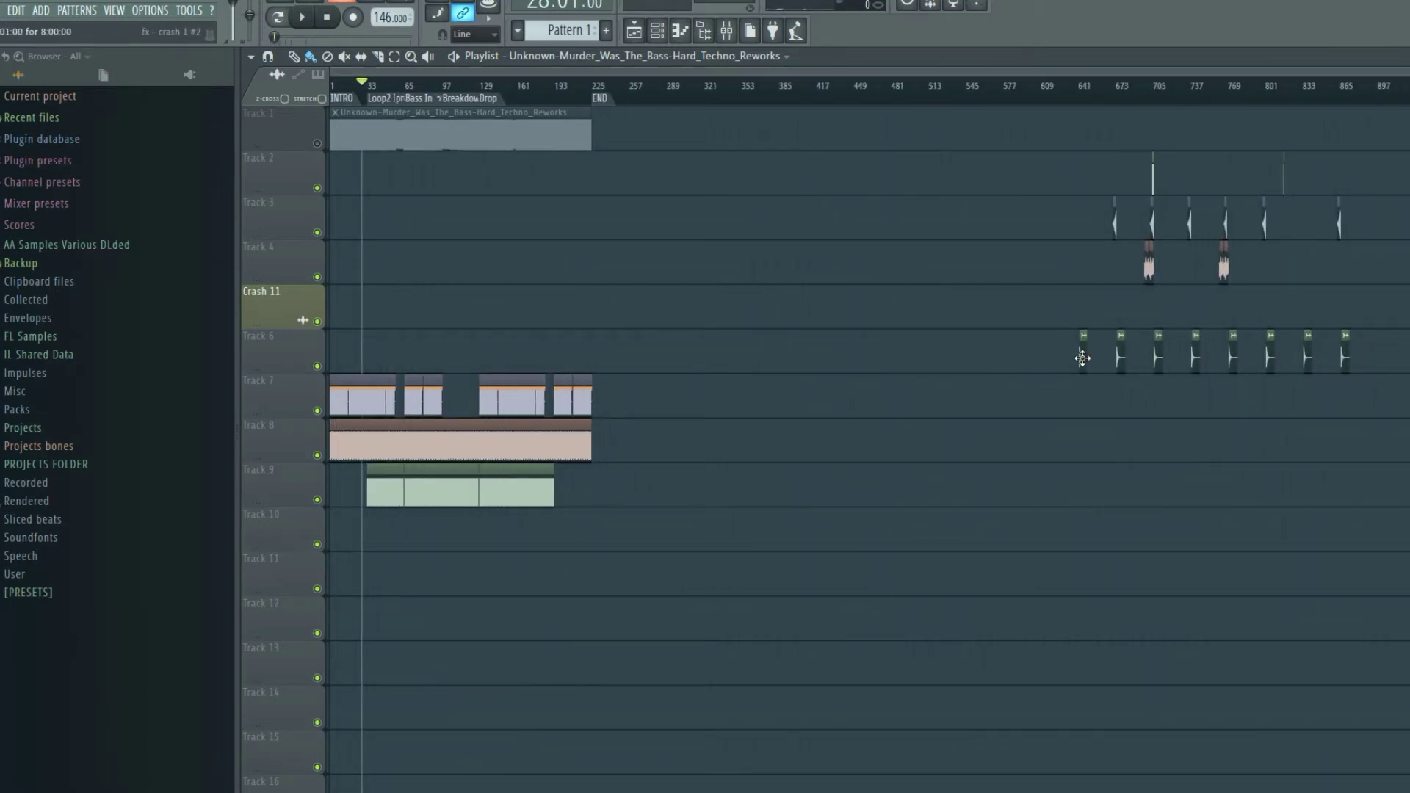
Copy the fx - crash 1 #2 clip onto Track 6 and place it at bar 1.
double_click(1083, 358)
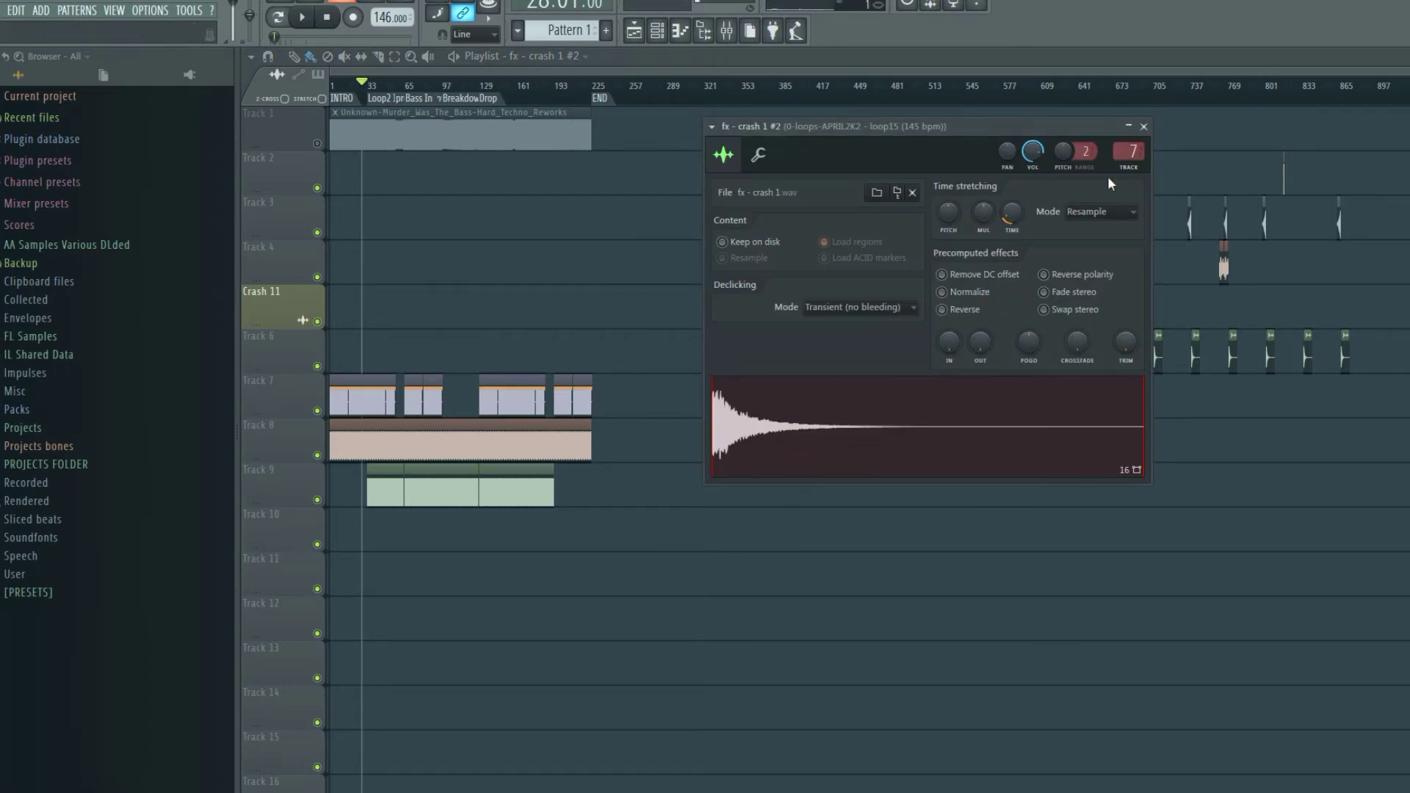
left_click(1144, 128)
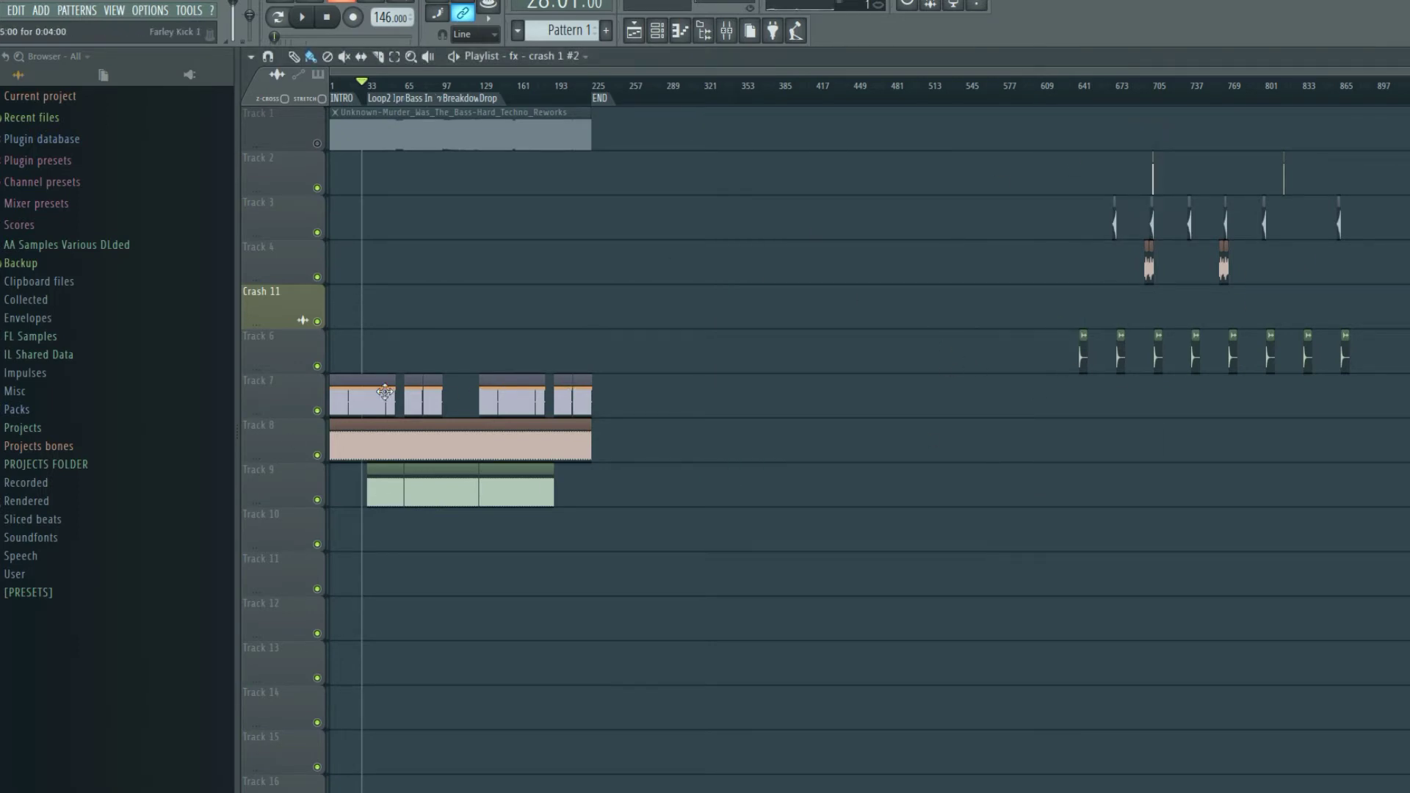
left_click(345, 356)
left_click_drag(346, 350, 334, 351)
scroll(405, 79, "up", 5)
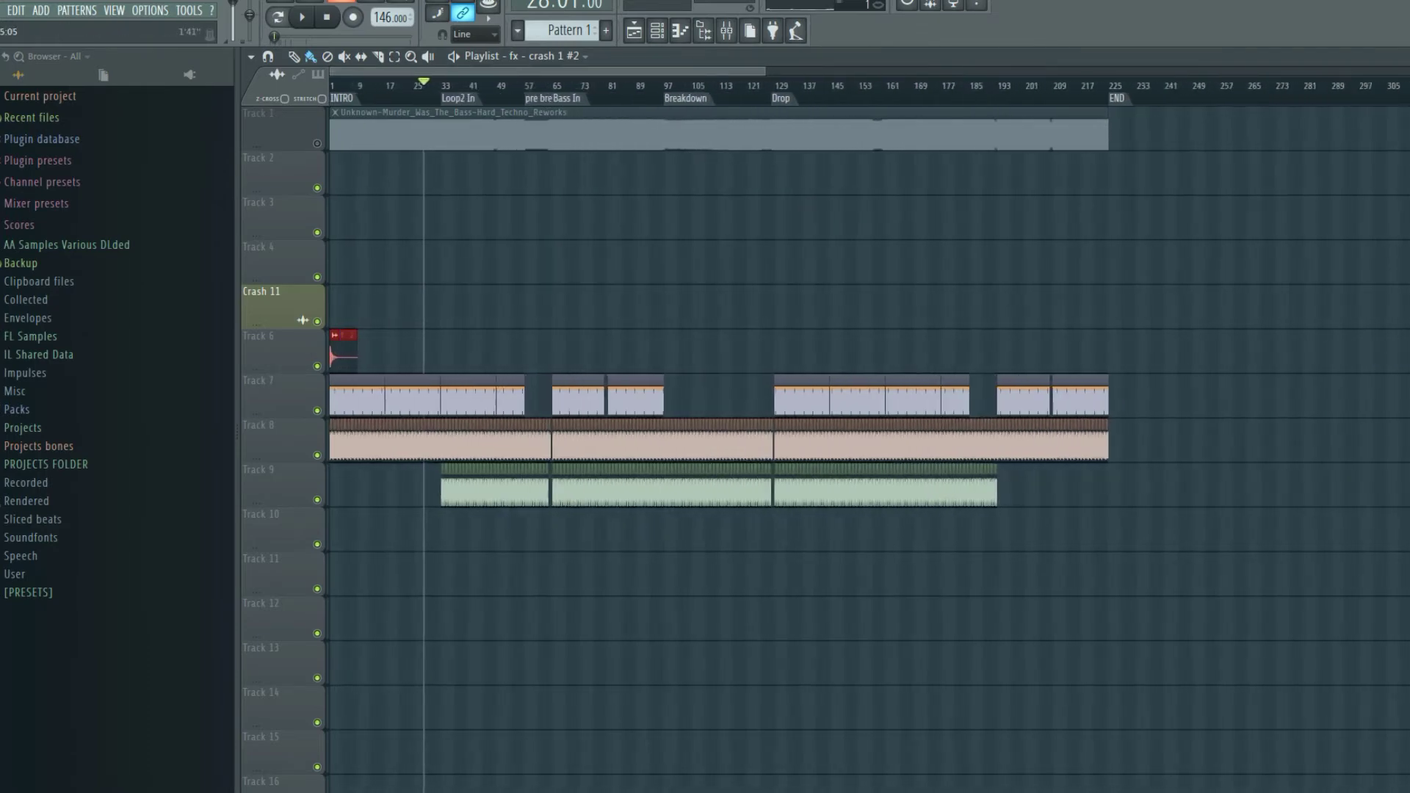
Audition the song start, then move the stray crash onto Crash 11 and delete it.
scroll(407, 73, "up", 3)
left_click(395, 85)
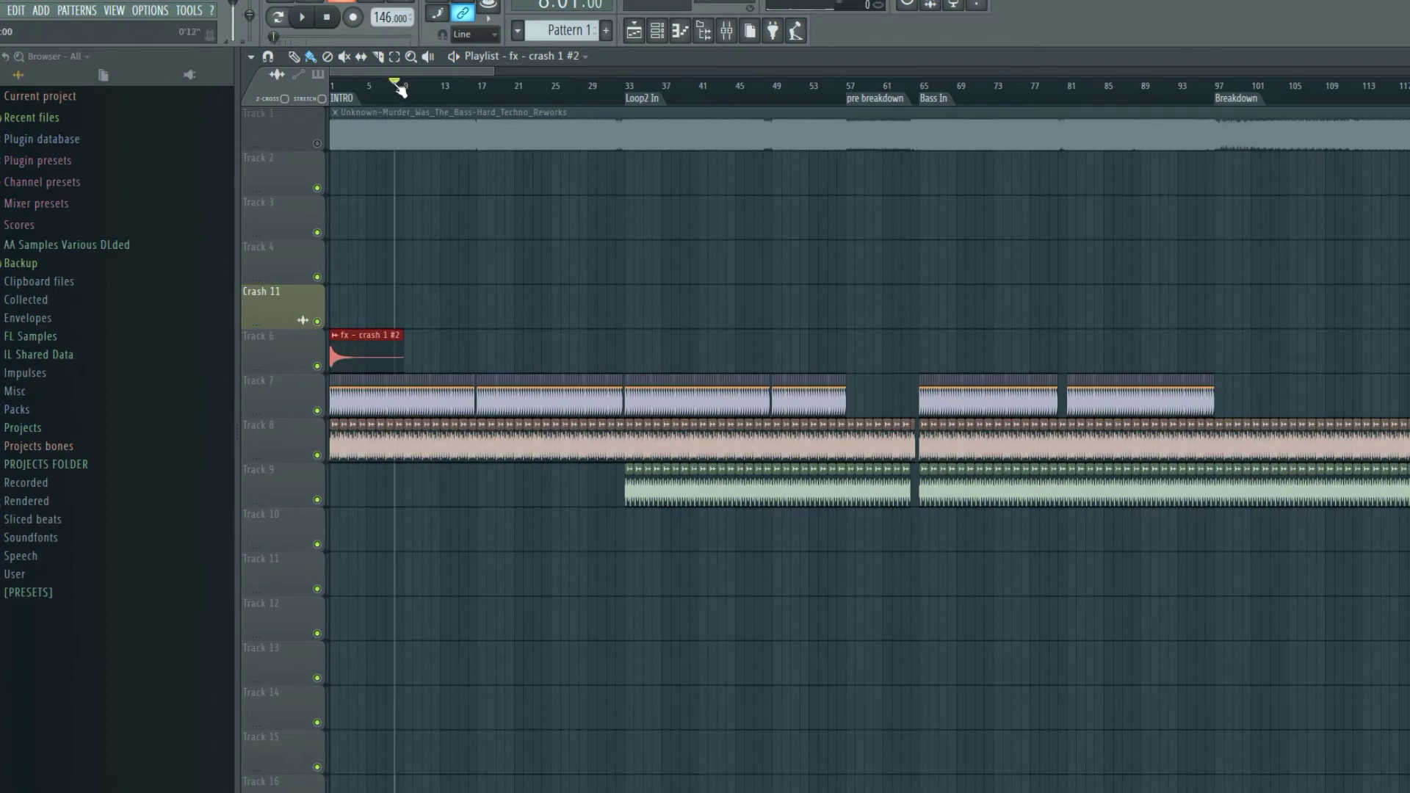
key("space")
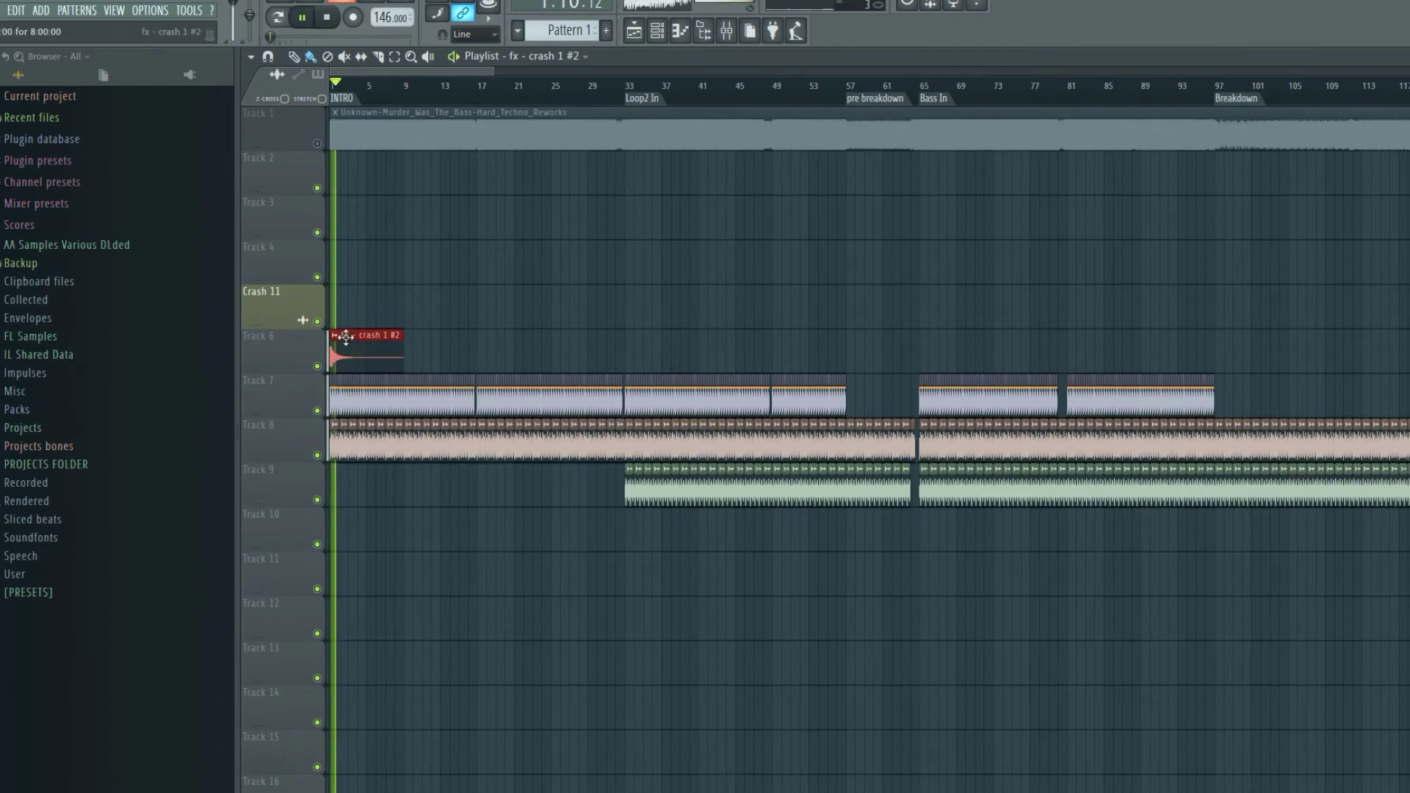
key("space")
left_click_drag(359, 352, 350, 307)
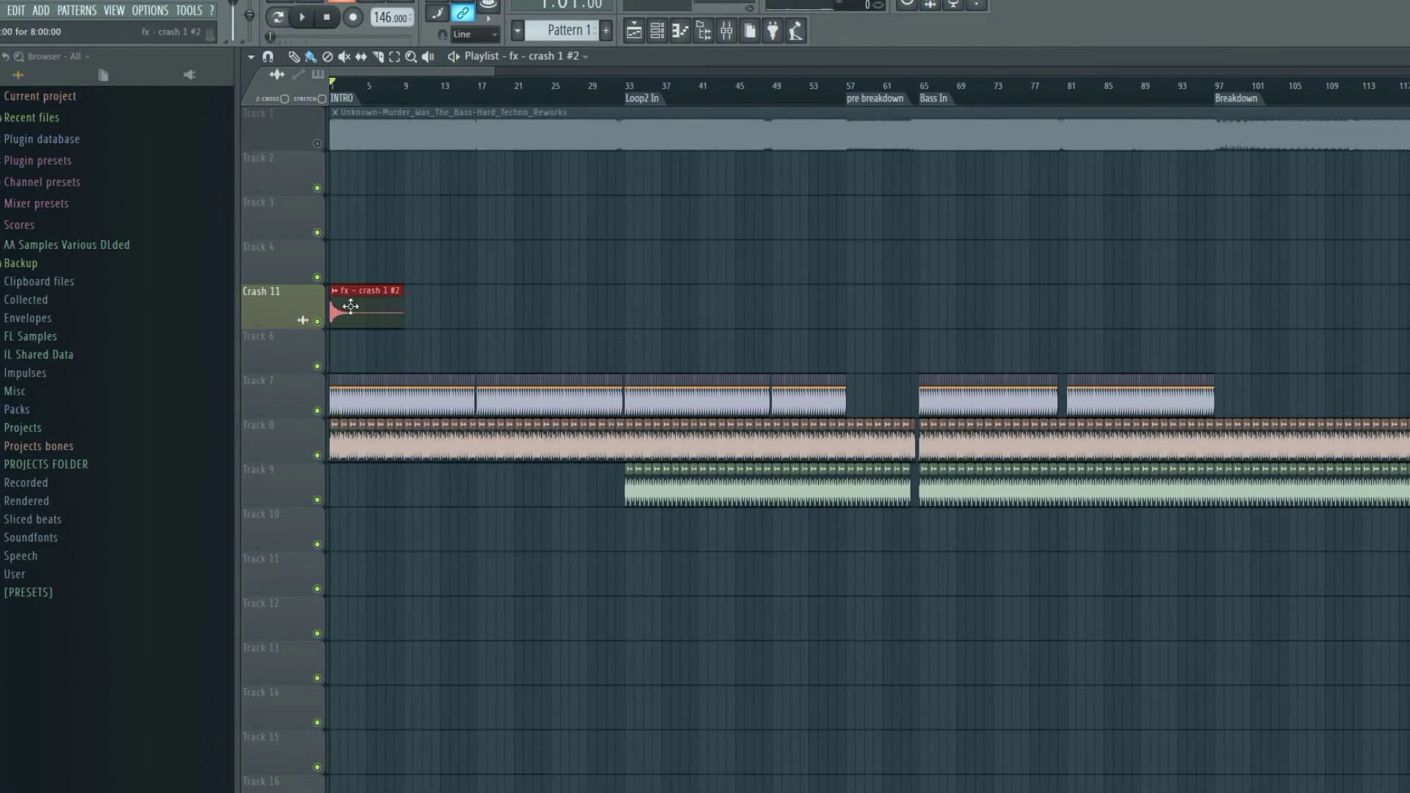
right_click(353, 316)
Move the eight Track 6 crashes from near bar 641 to bar 1, one every 32 bars.
left_click_drag(494, 71, 1395, 71)
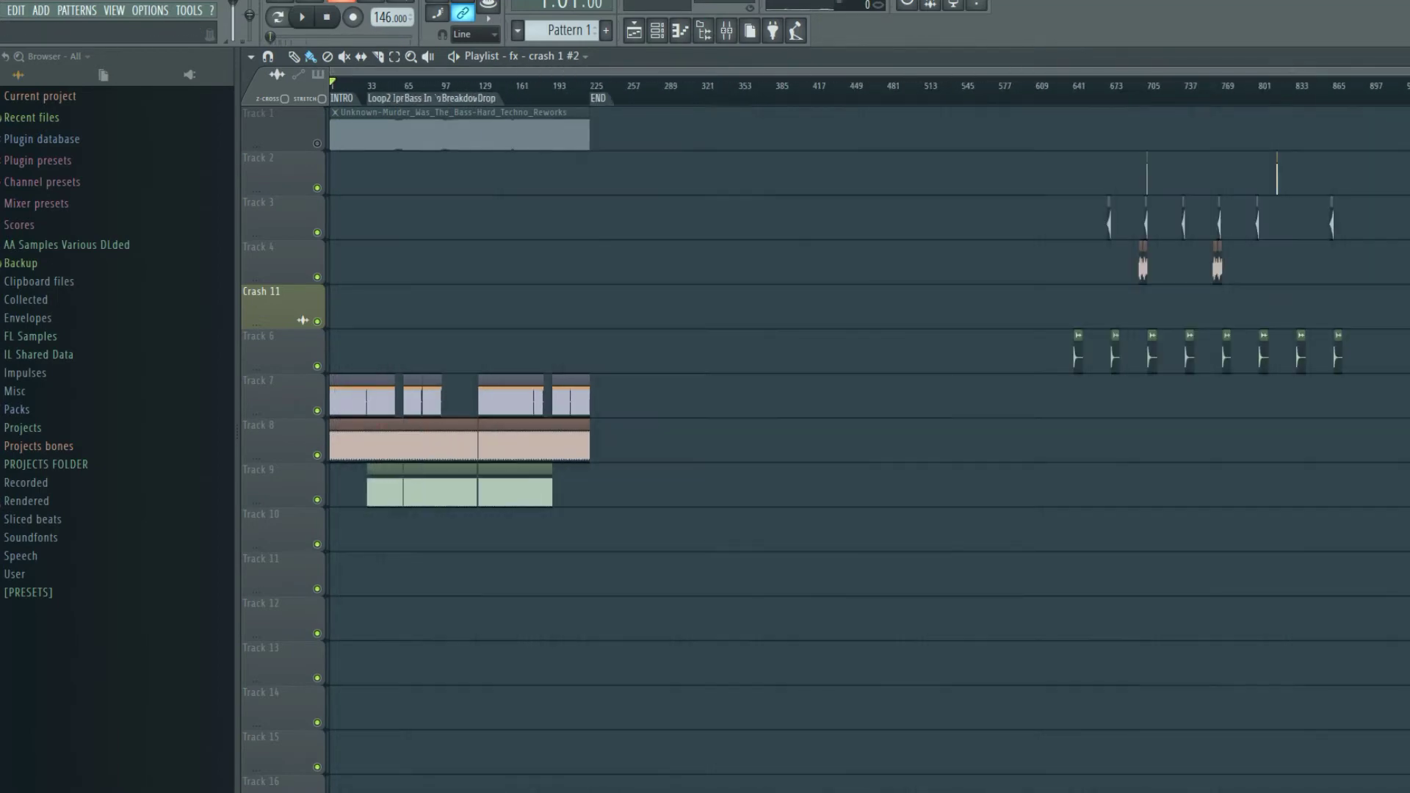
left_click_drag(982, 370, 1407, 350)
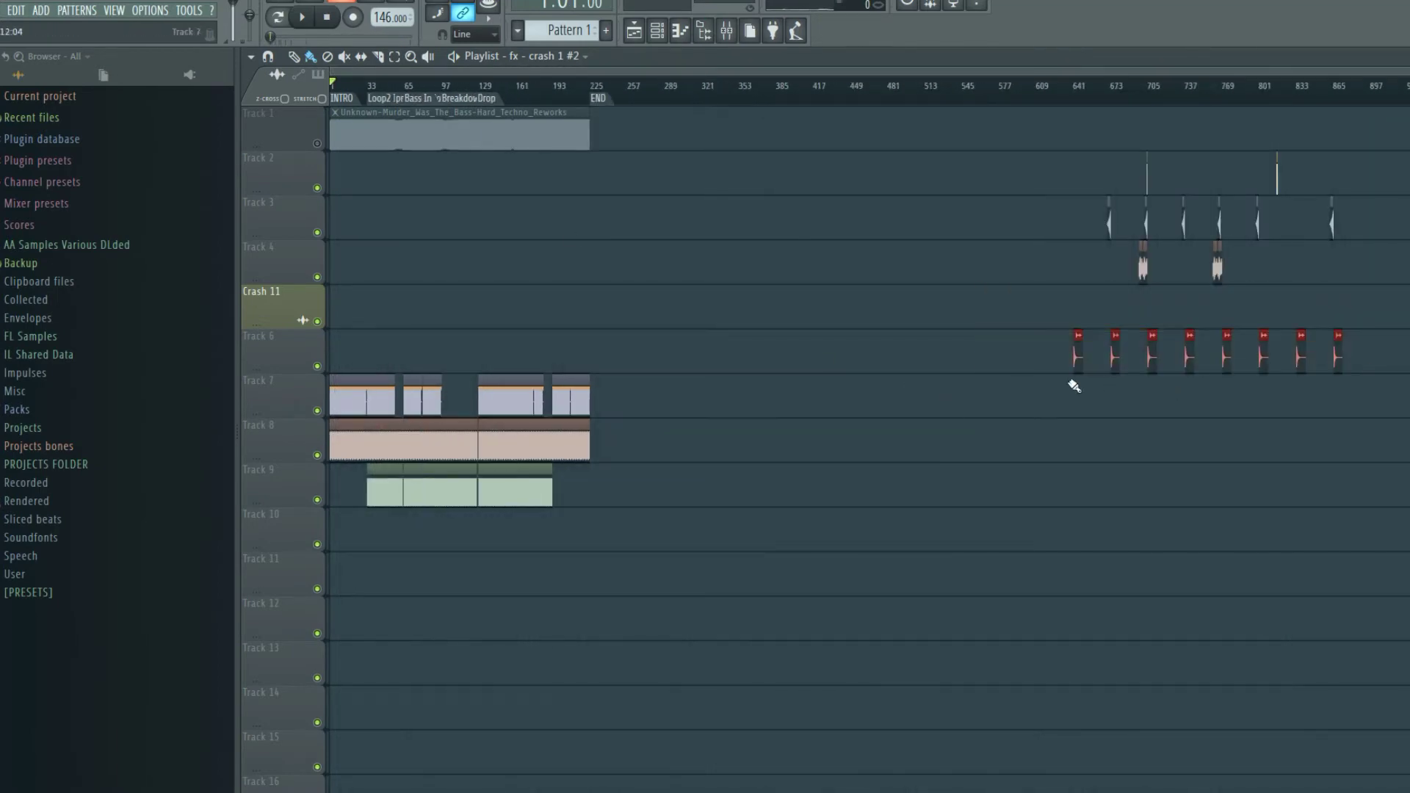
left_click_drag(1076, 357, 330, 353)
left_click(603, 425, "ctrl")
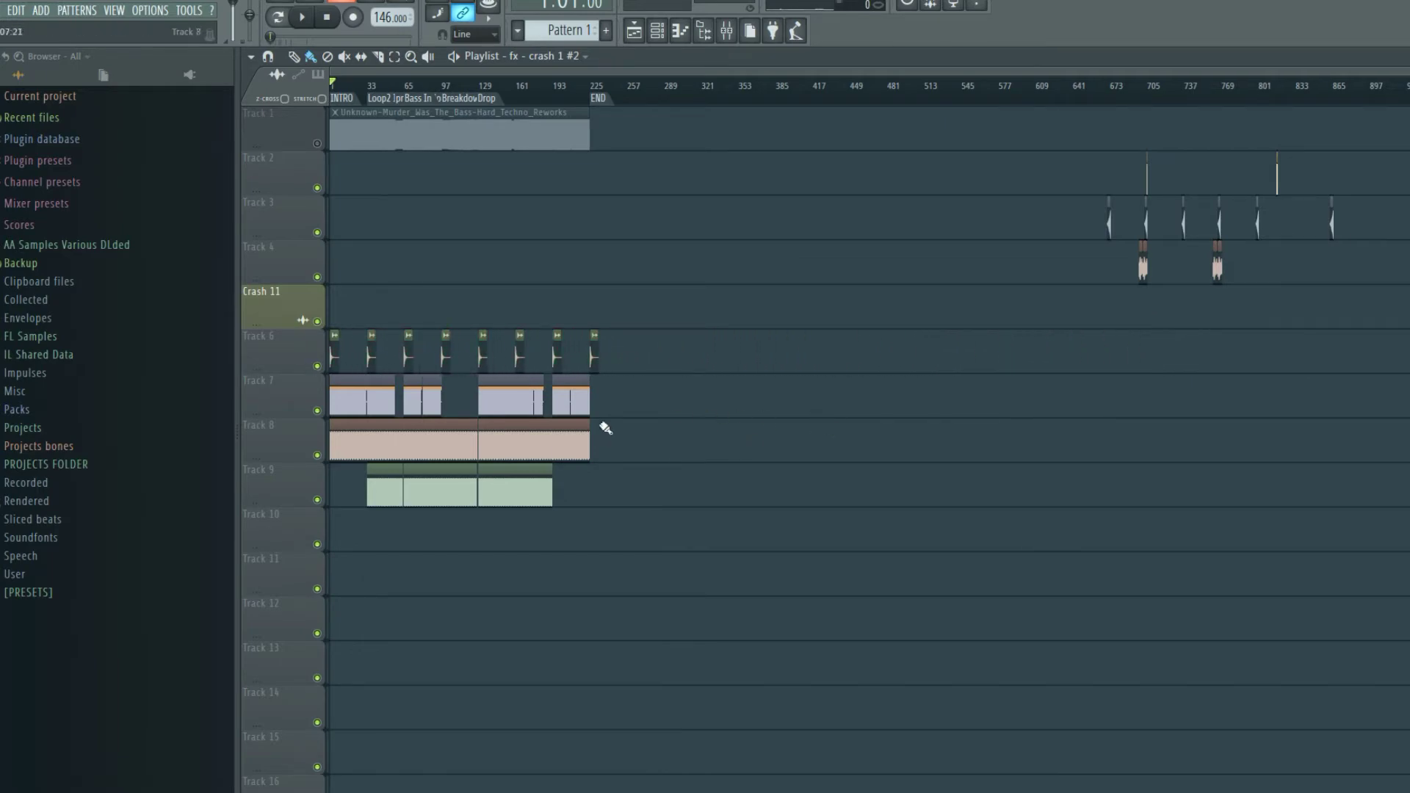
scroll(383, 413, "up", 7)
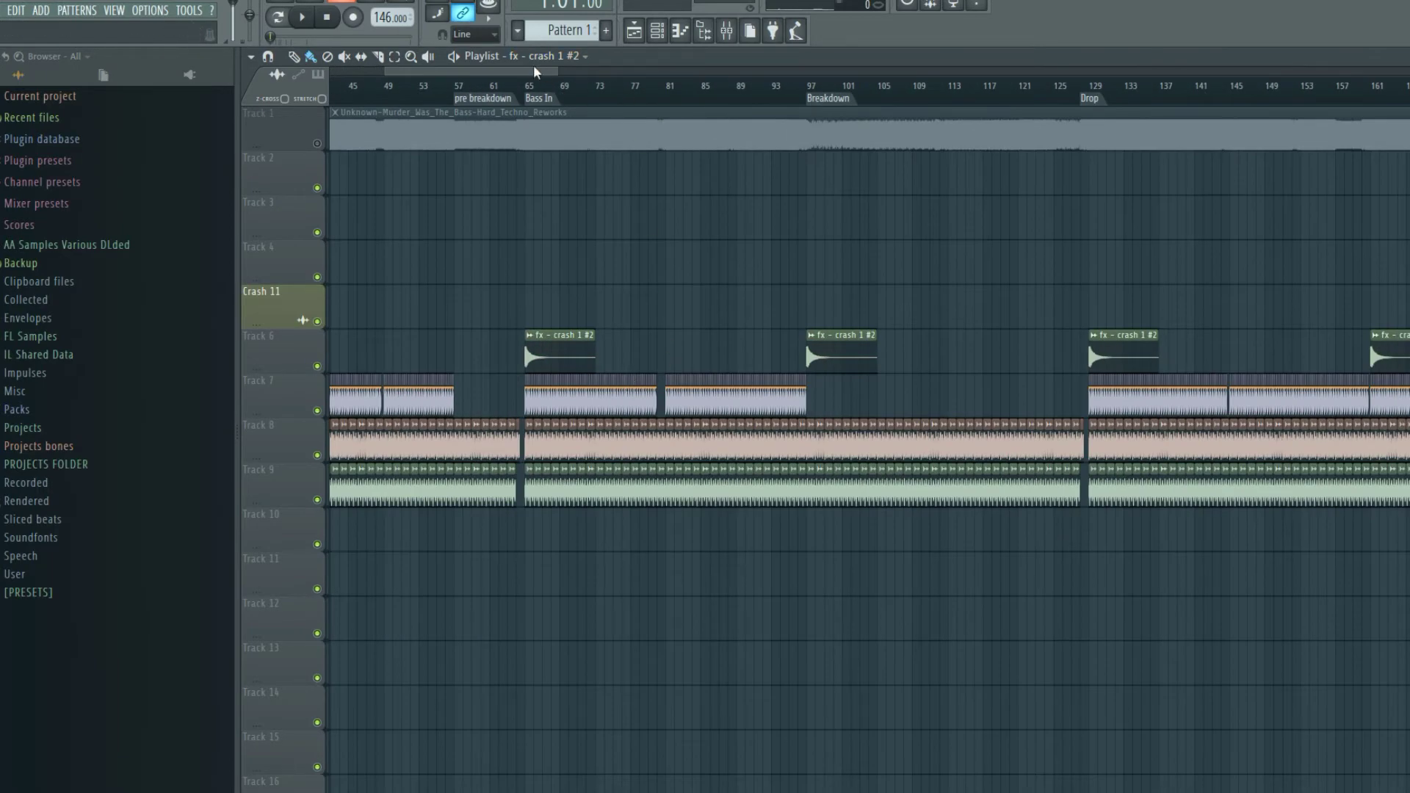
scroll(534, 71, "down", 6)
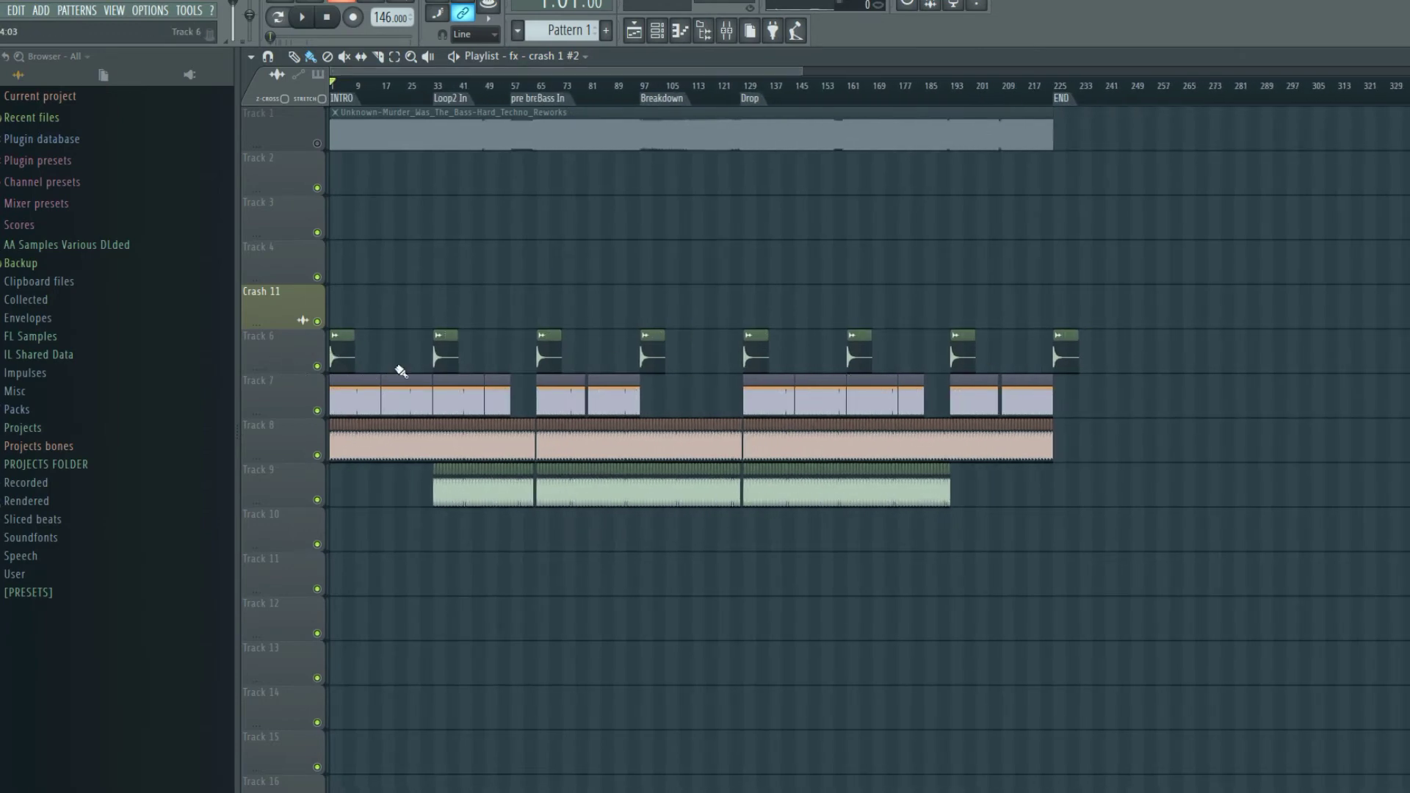
scroll(439, 367, "up", 12)
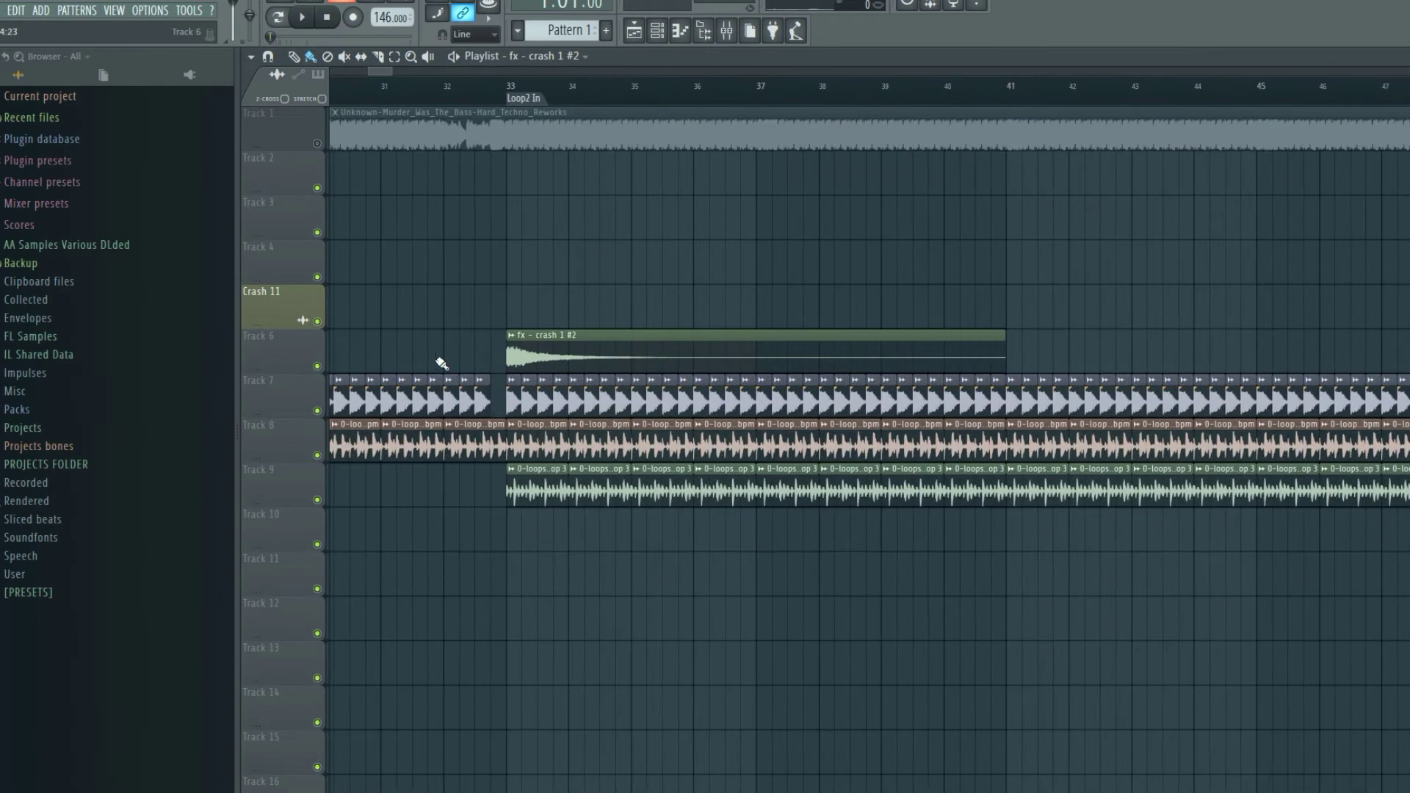
left_click_drag(370, 71, 349, 72)
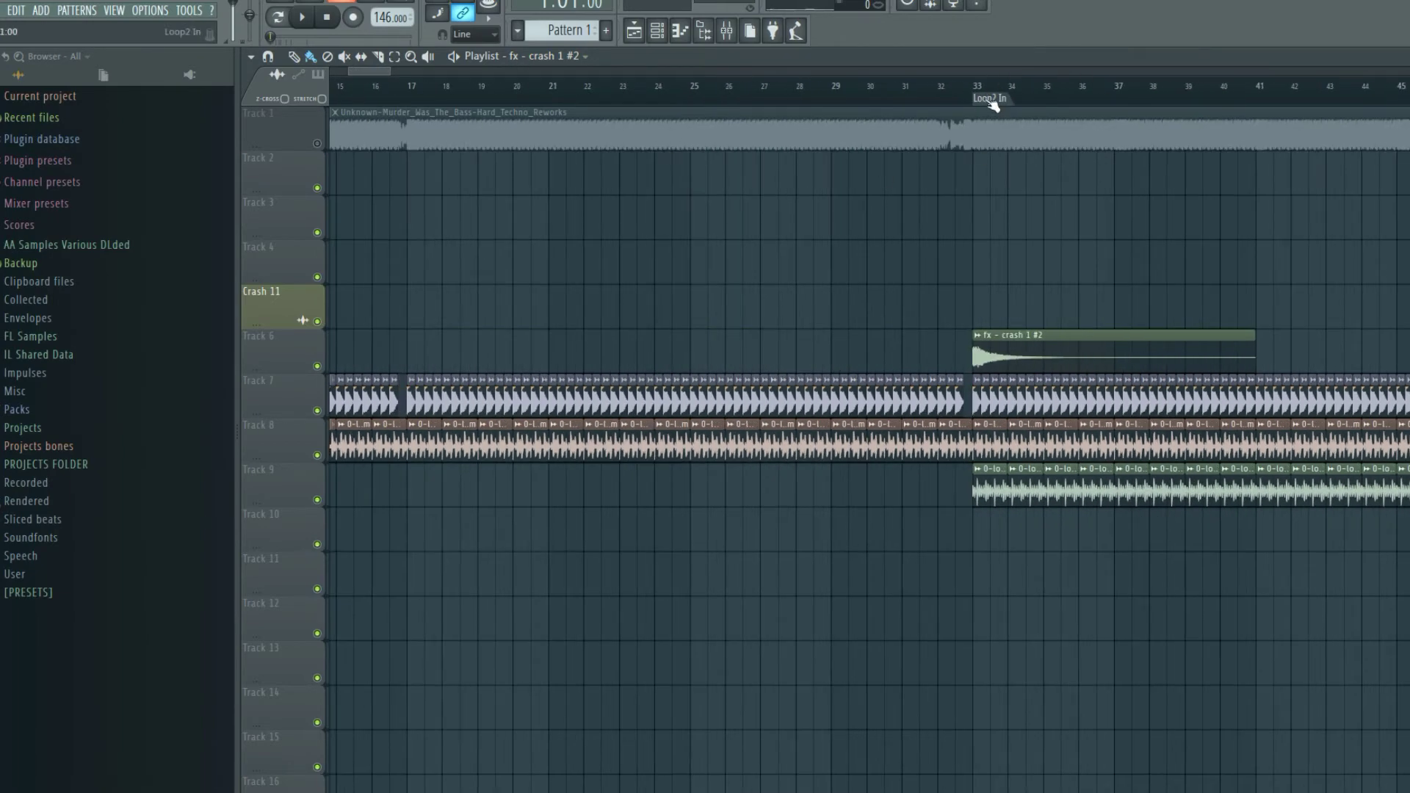
left_click_drag(390, 71, 413, 71)
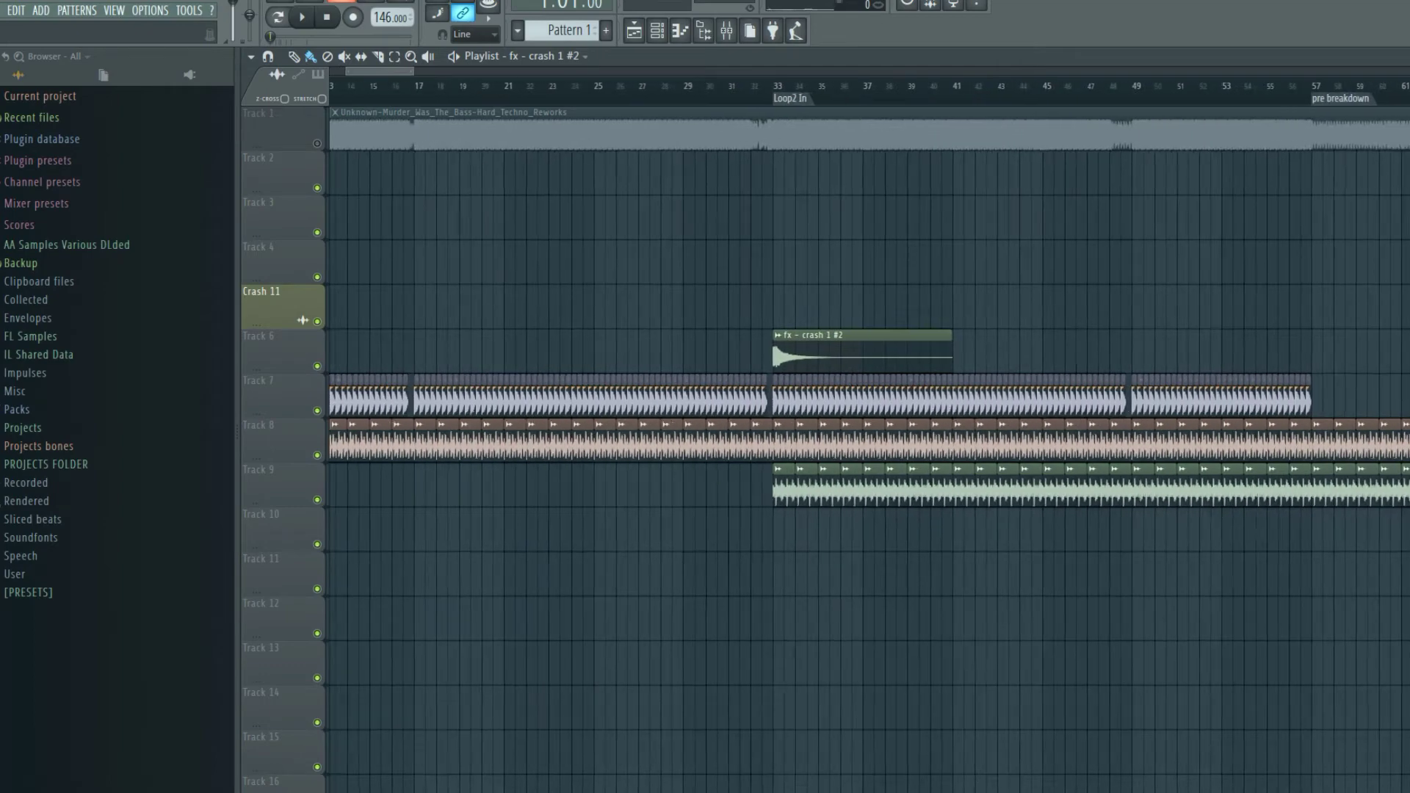
left_click_drag(866, 87, 501, 82)
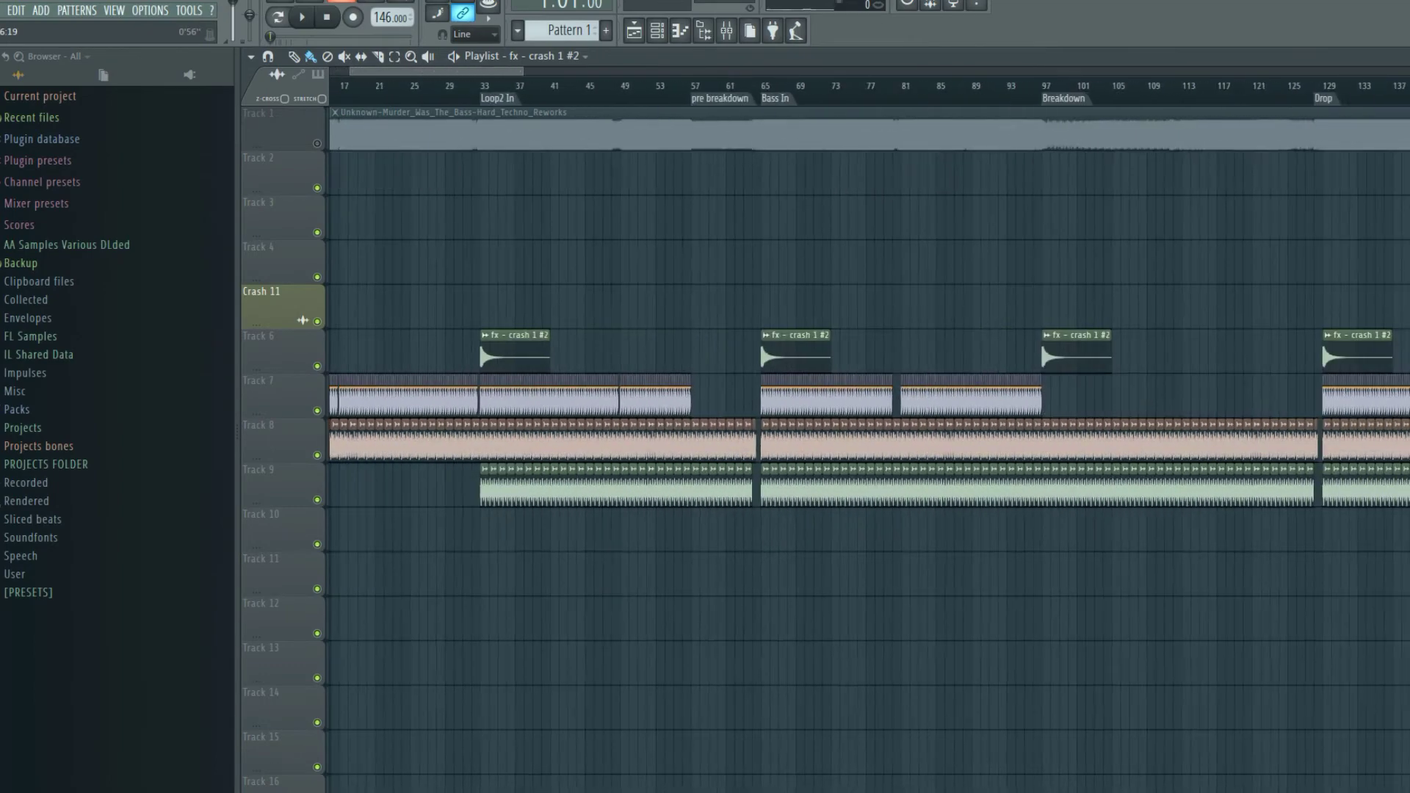
scroll(747, 156, "down", 1)
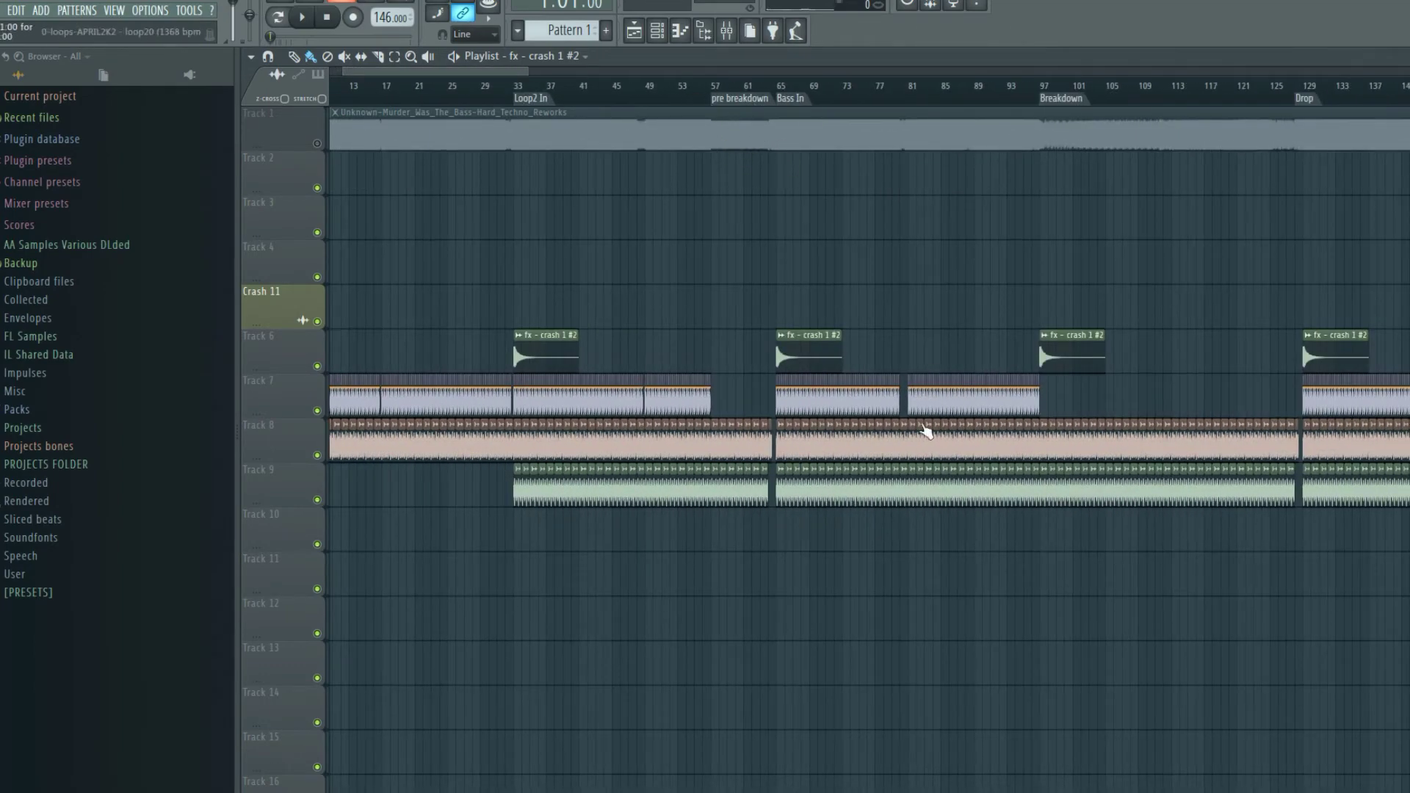
left_click_drag(786, 79, 251, 80)
scroll(786, 79, "right", 6)
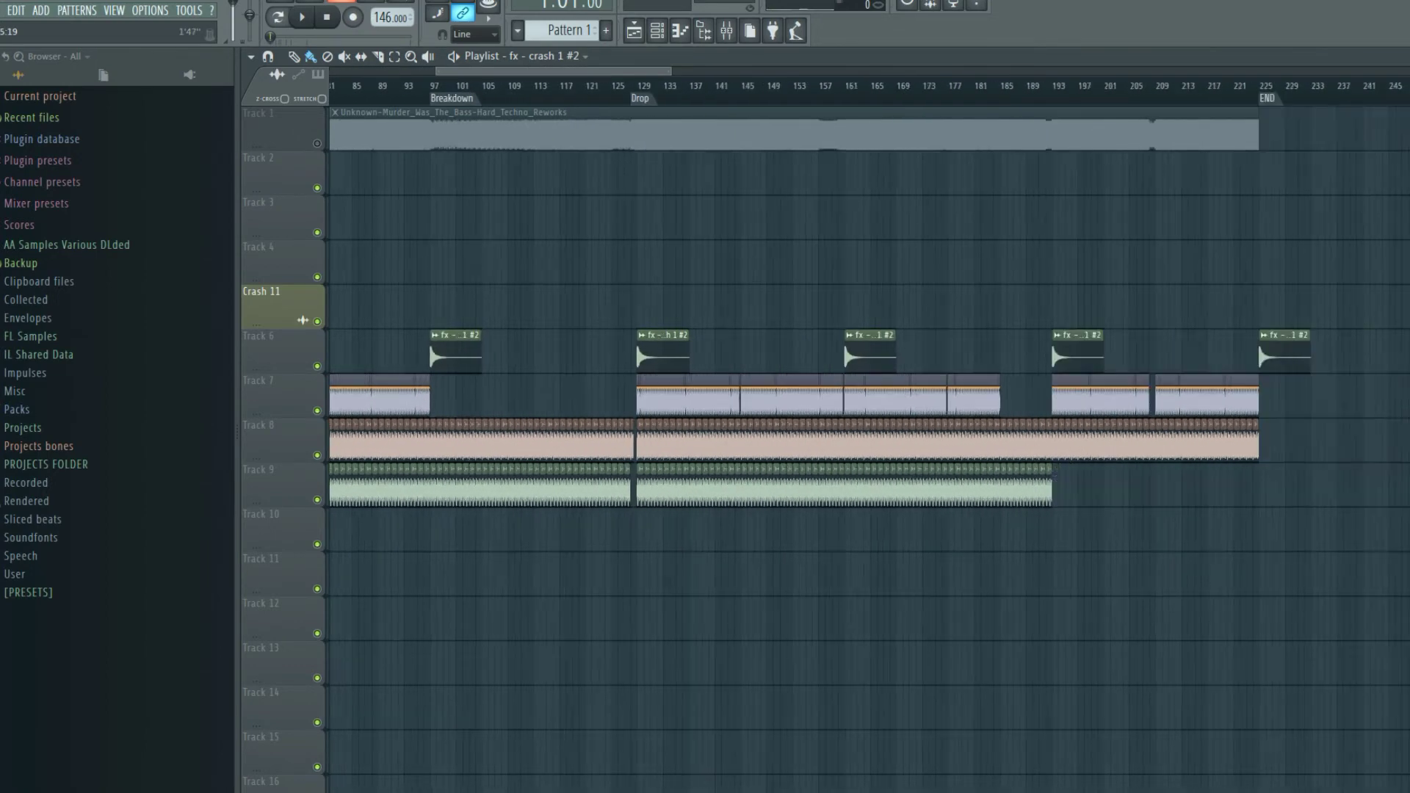
left_click_drag(610, 72, 786, 78)
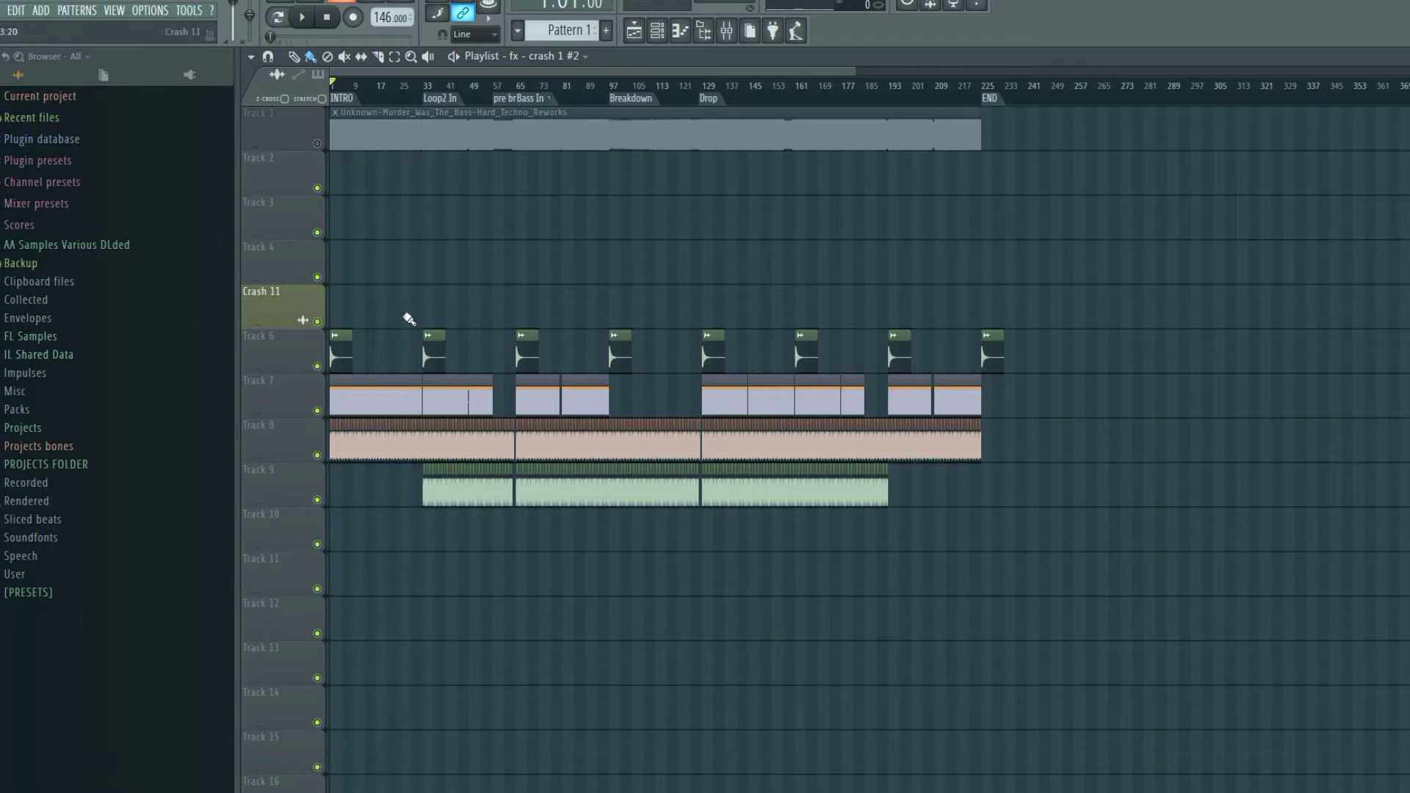
scroll(402, 66, "down", 3)
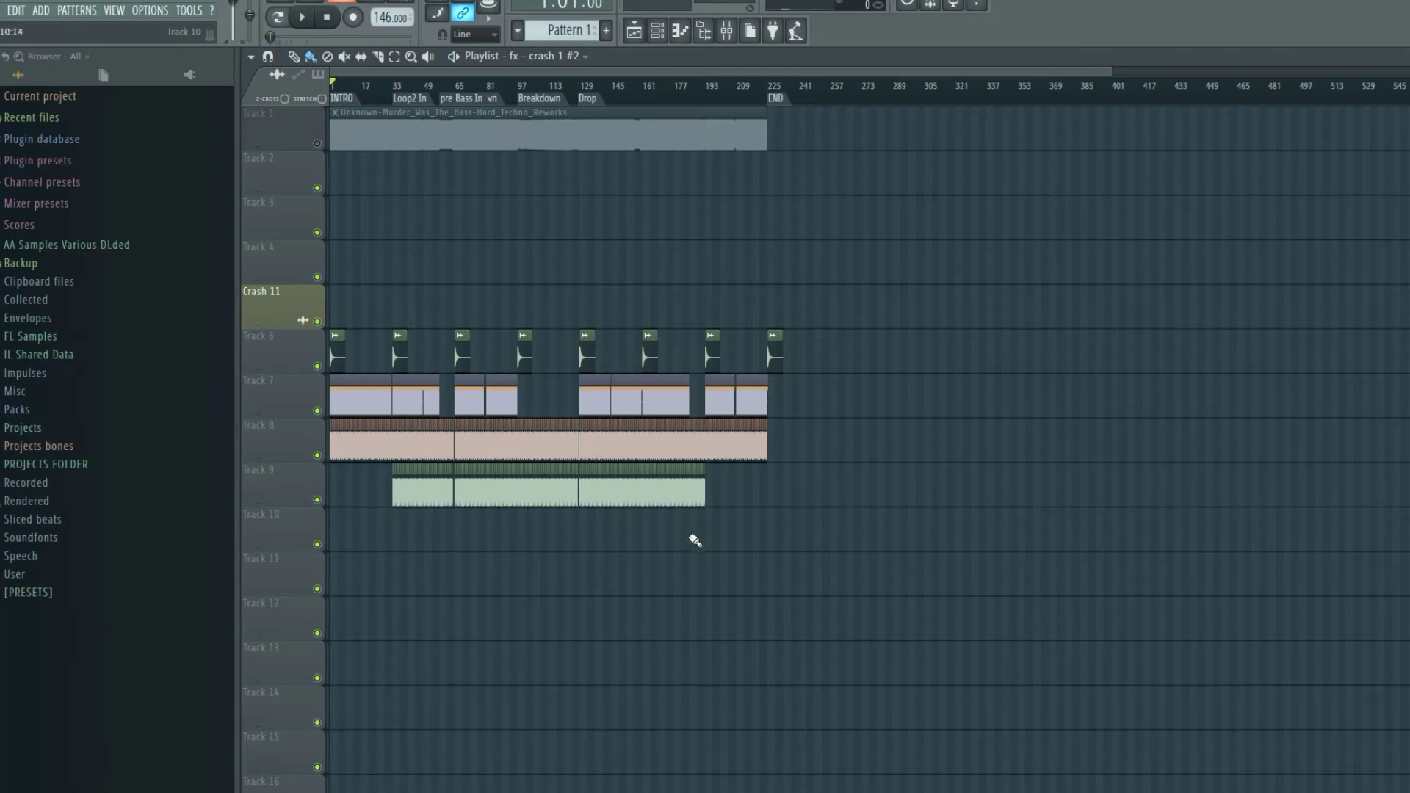
scroll(738, 547, "up", 6)
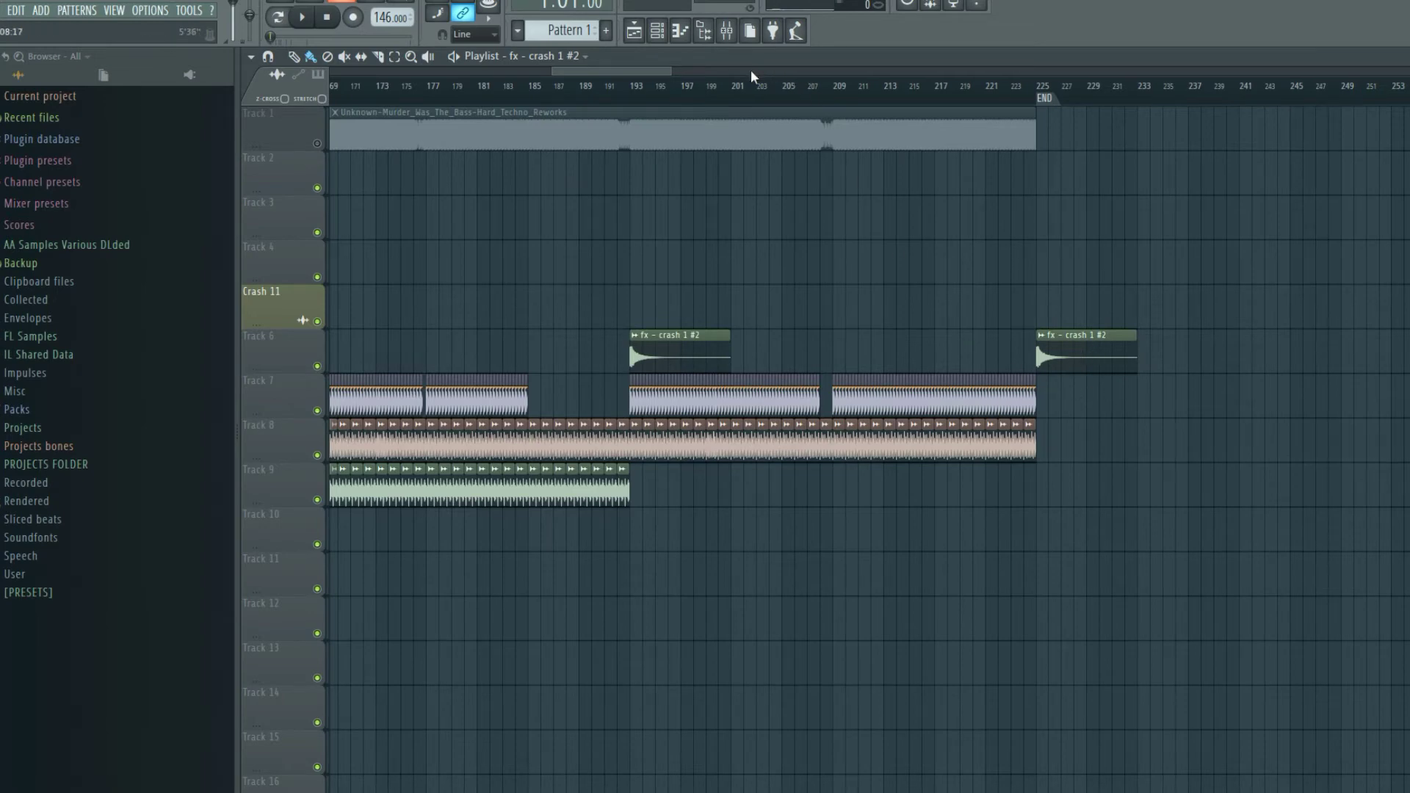
scroll(750, 72, "down", 13)
scroll(751, 72, "up", 4)
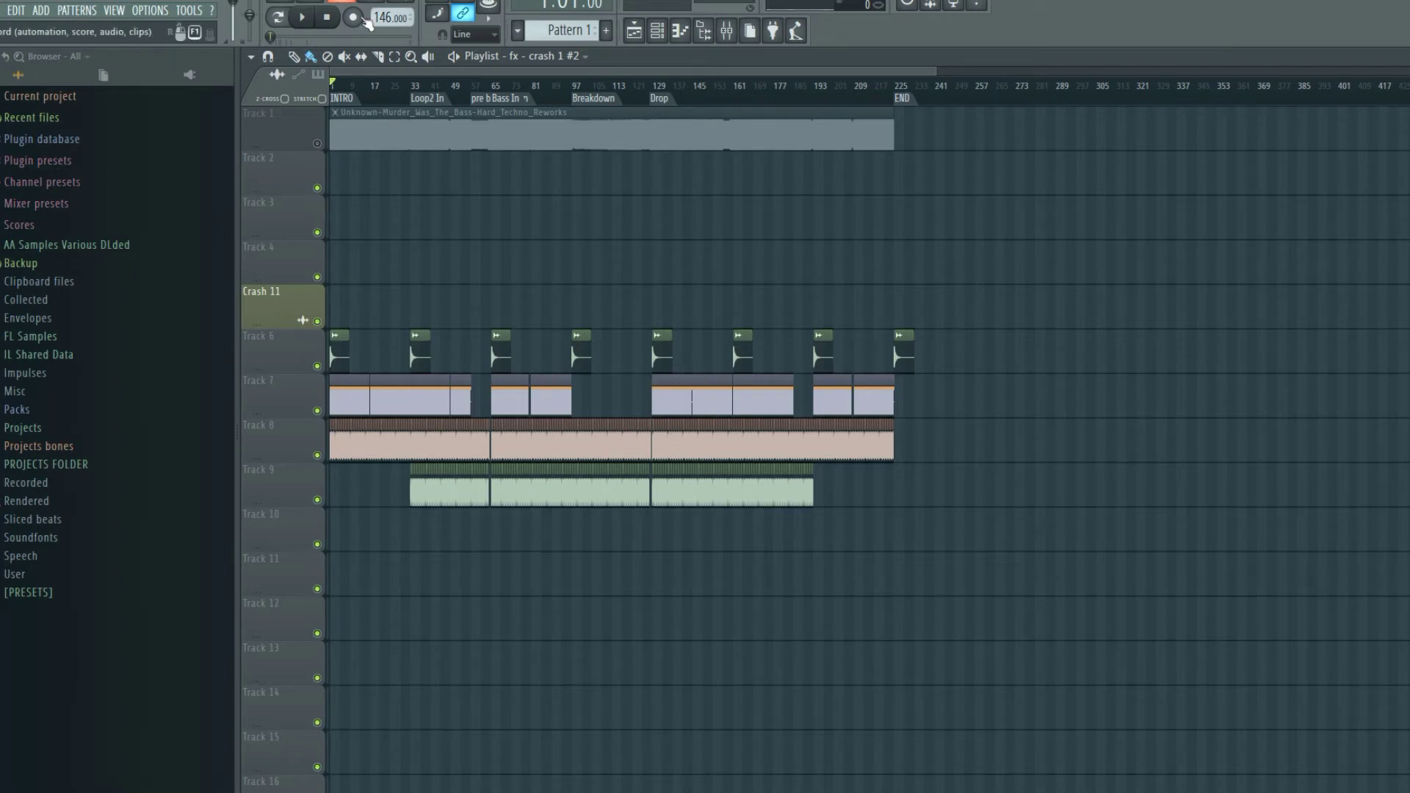
scroll(420, 73, "down", 4)
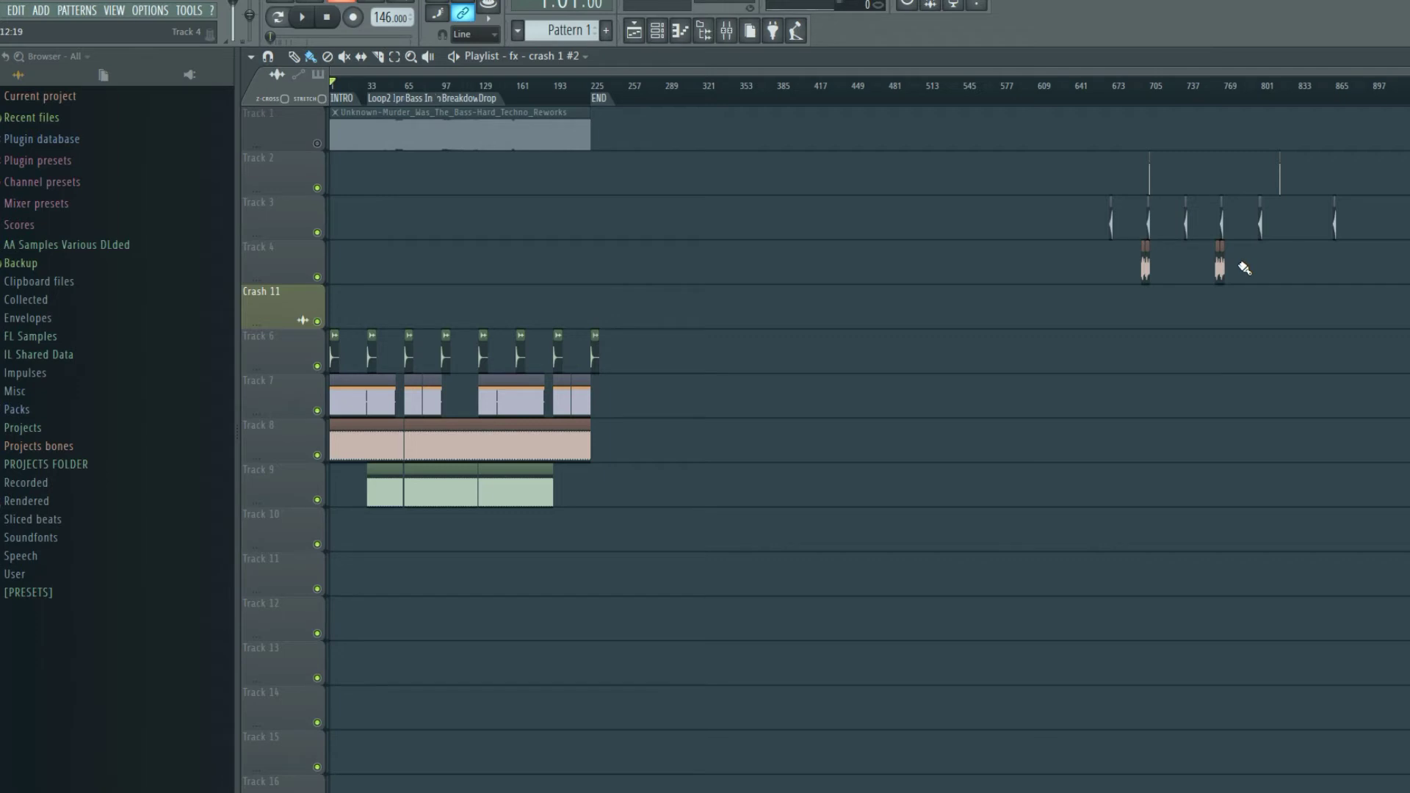
Copy the two Fxloop - 13 - 120 bpm clips on Track 4 to lead into Bass In and Drop.
left_click_drag(1253, 266, 1120, 265)
left_click_drag(1145, 268, 419, 259)
scroll(444, 316, "up", 10)
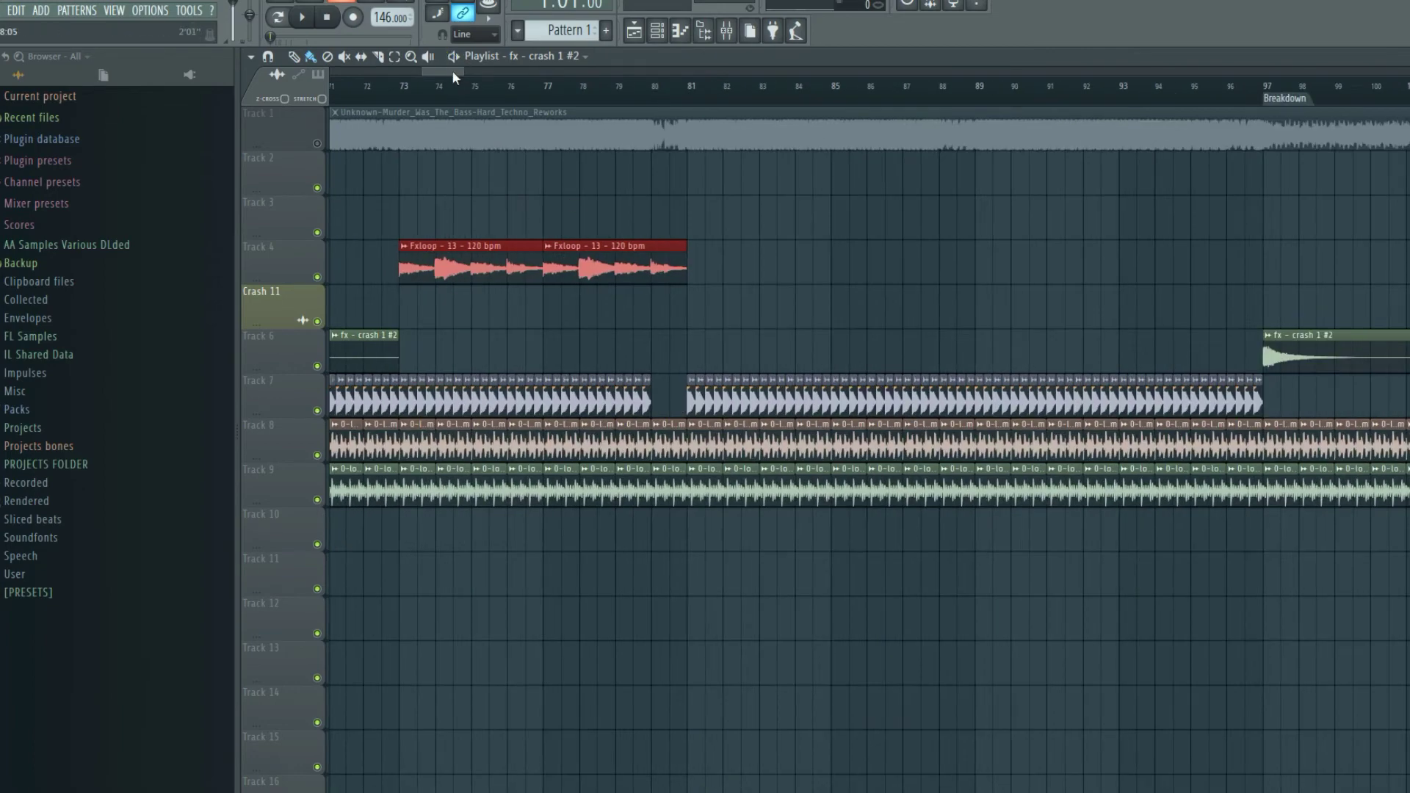
left_click_drag(453, 71, 330, 71)
scroll(455, 72, "down", 3)
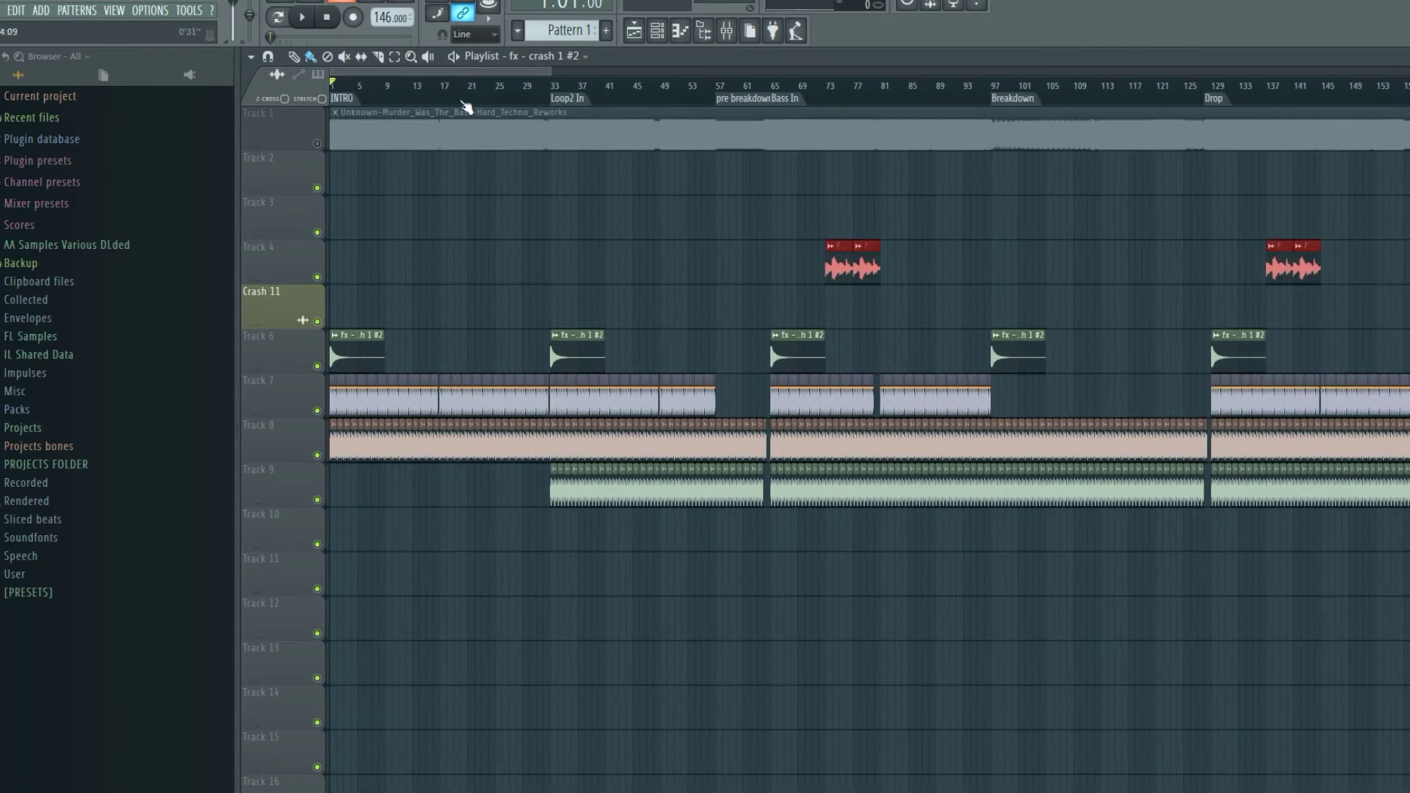
left_click_drag(834, 267, 727, 259)
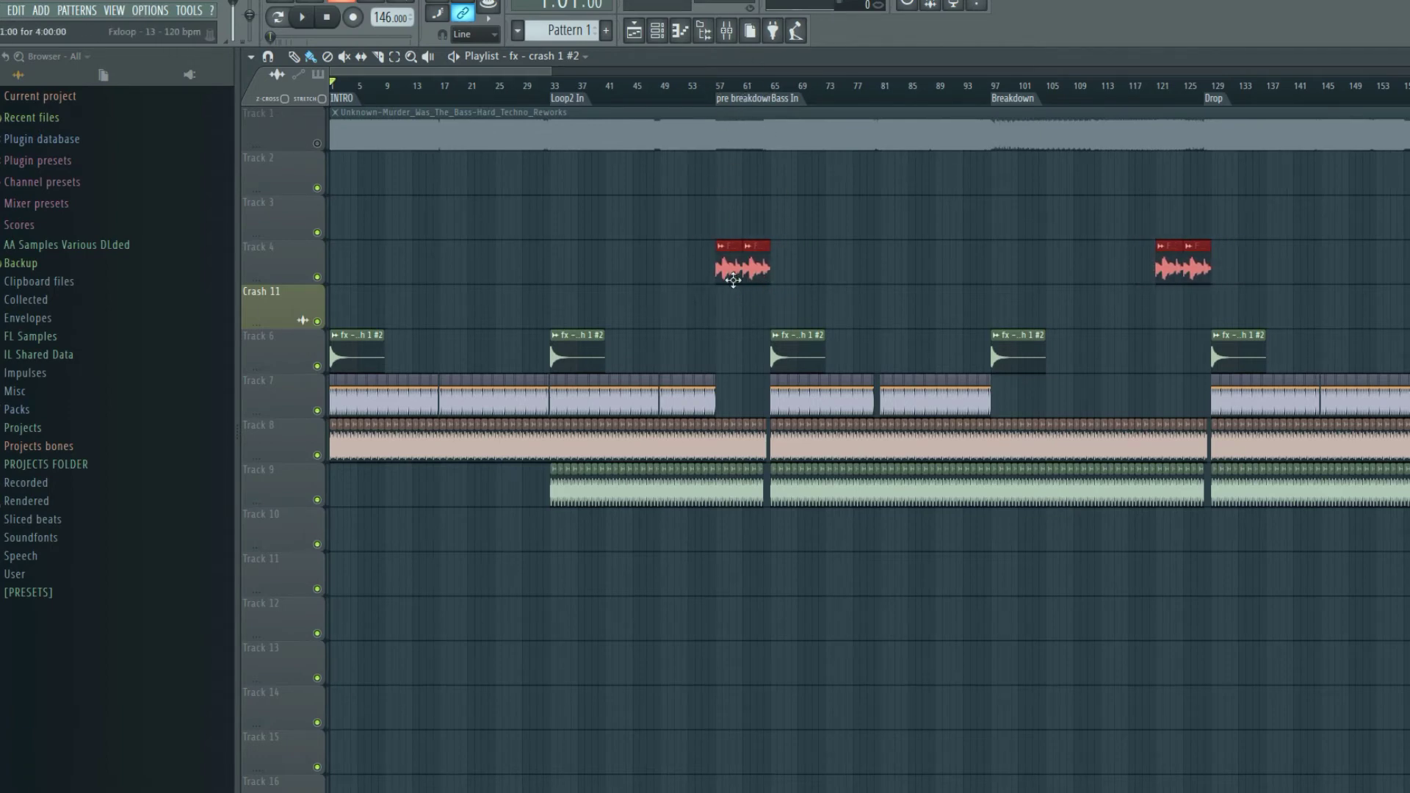
double_click(727, 266)
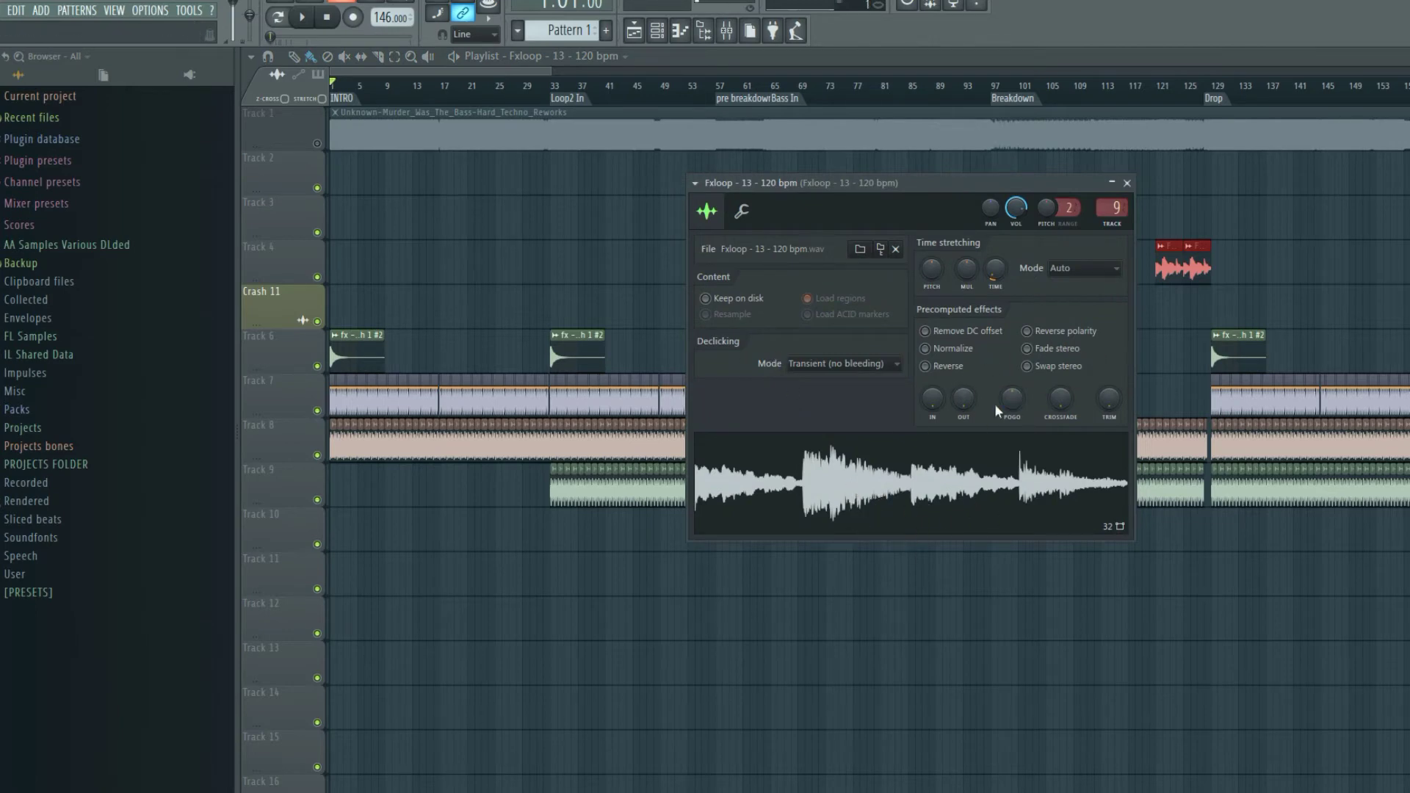
left_click(660, 602, "ctrl")
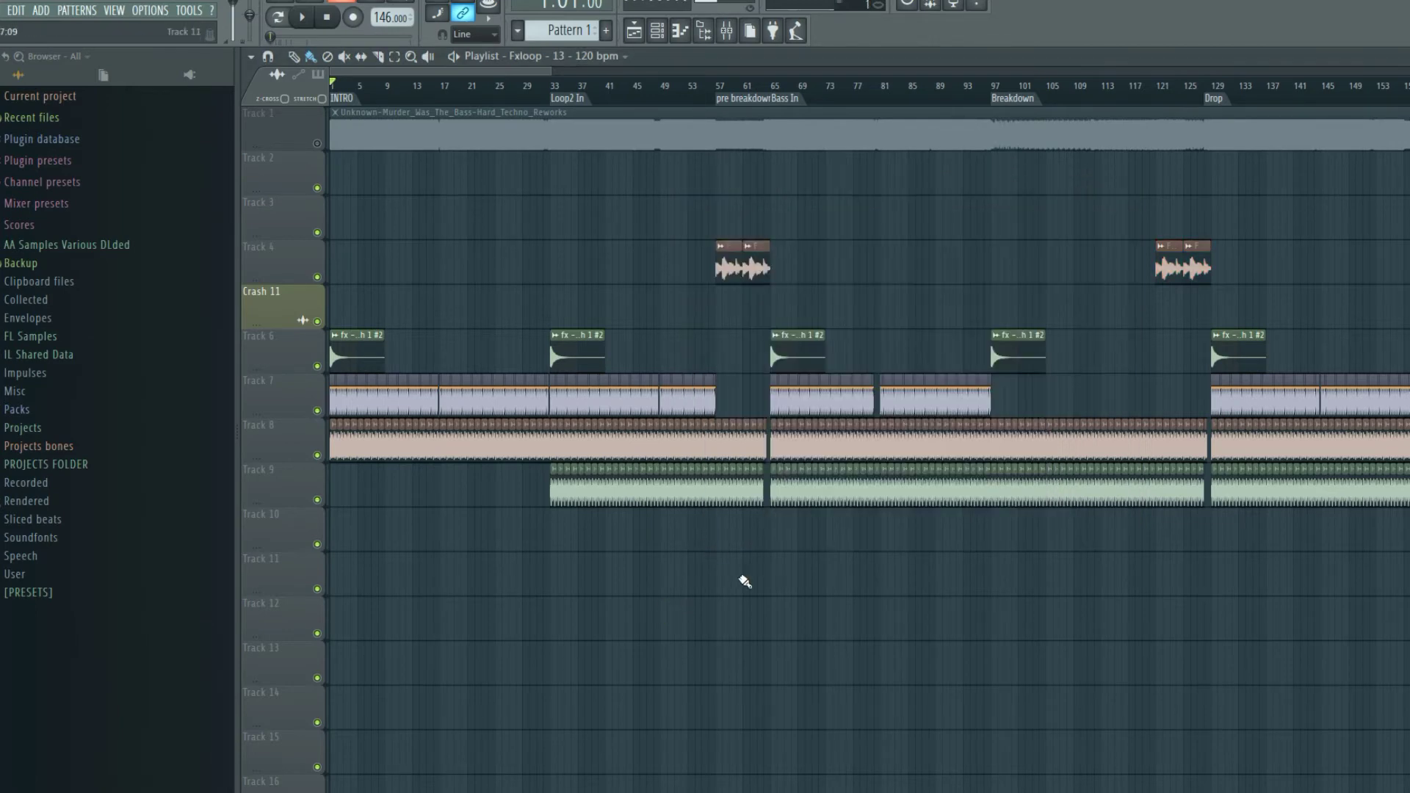
Play the arrangement from bar 49 and delete a spare FX loop clip at the far end.
left_click(662, 91)
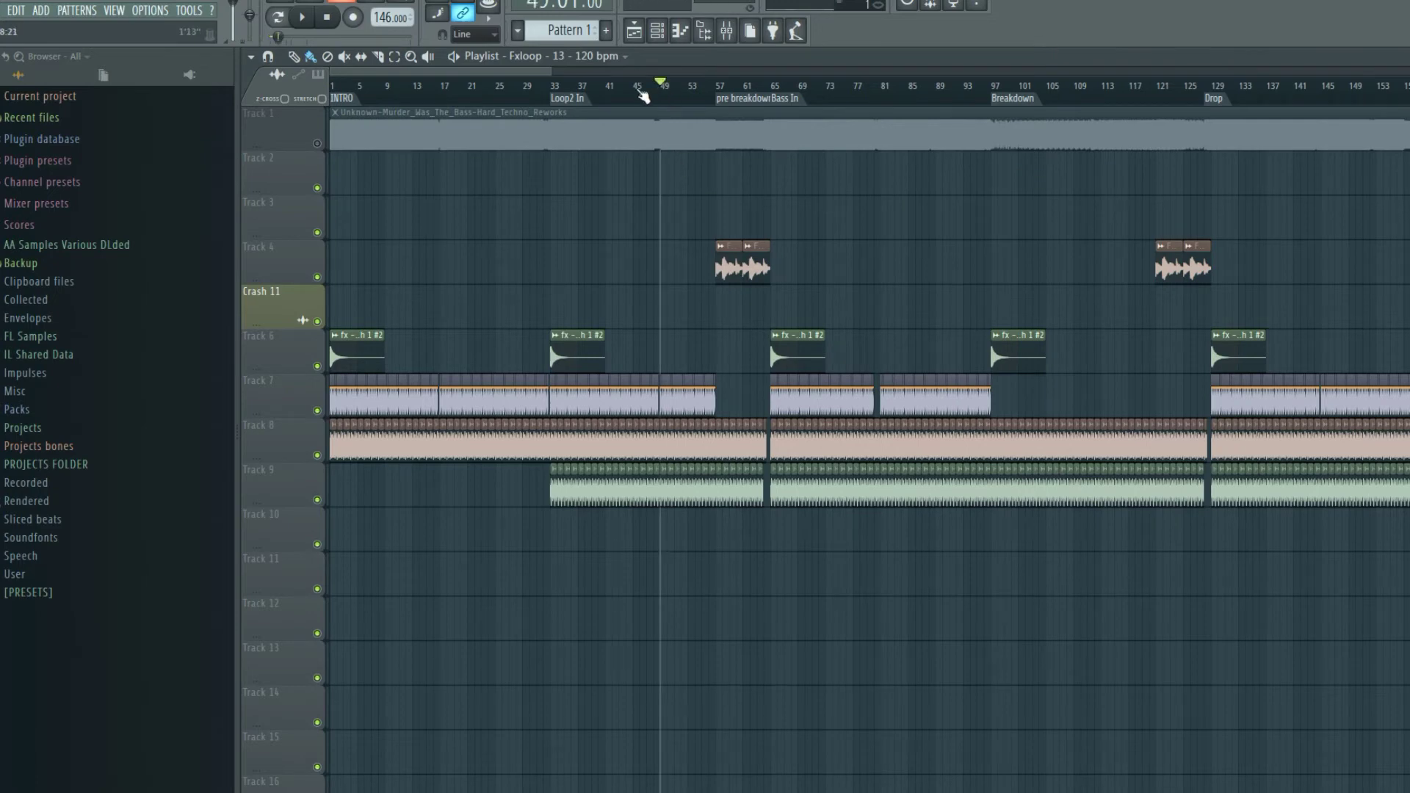
key("space")
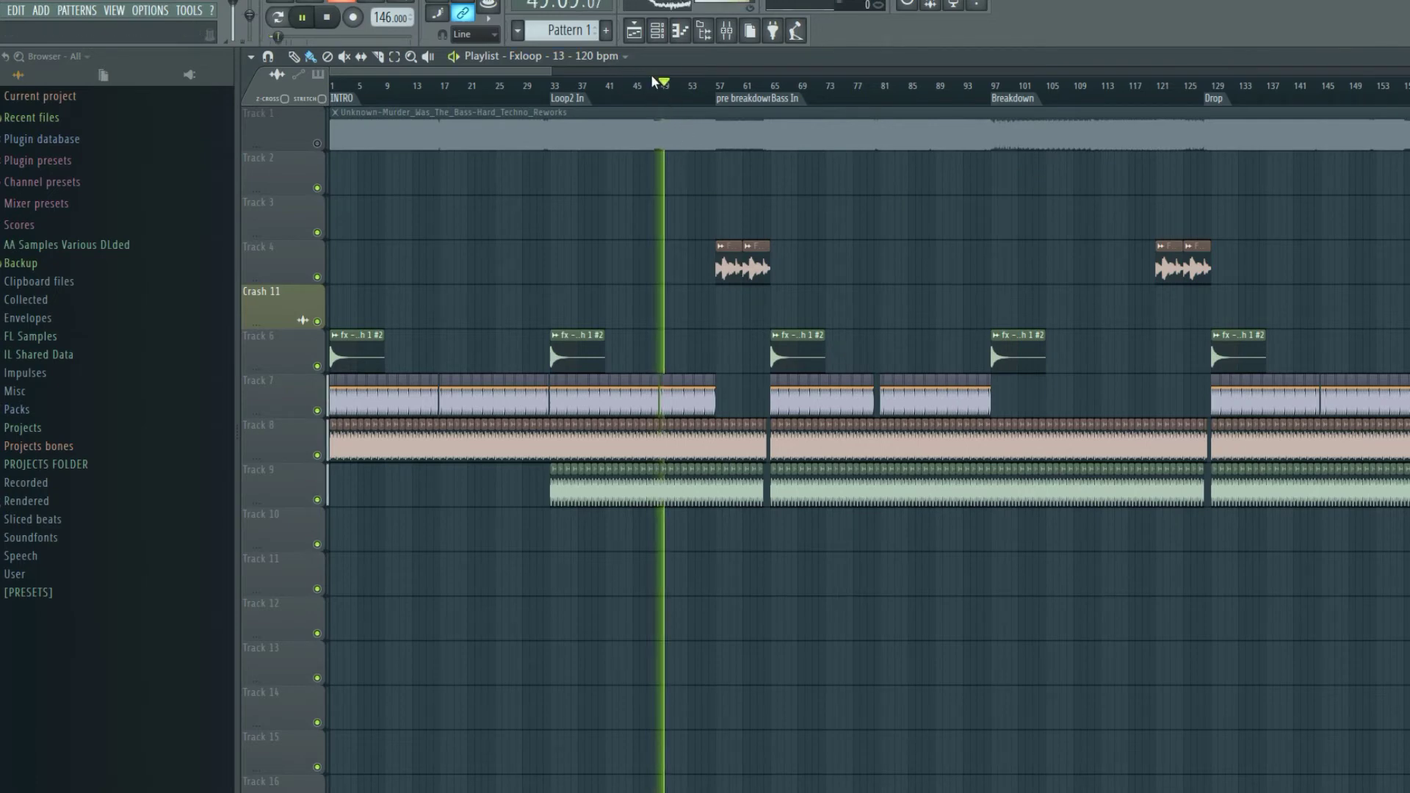
scroll(651, 90, "down", 3)
left_click_drag(888, 72, 770, 72)
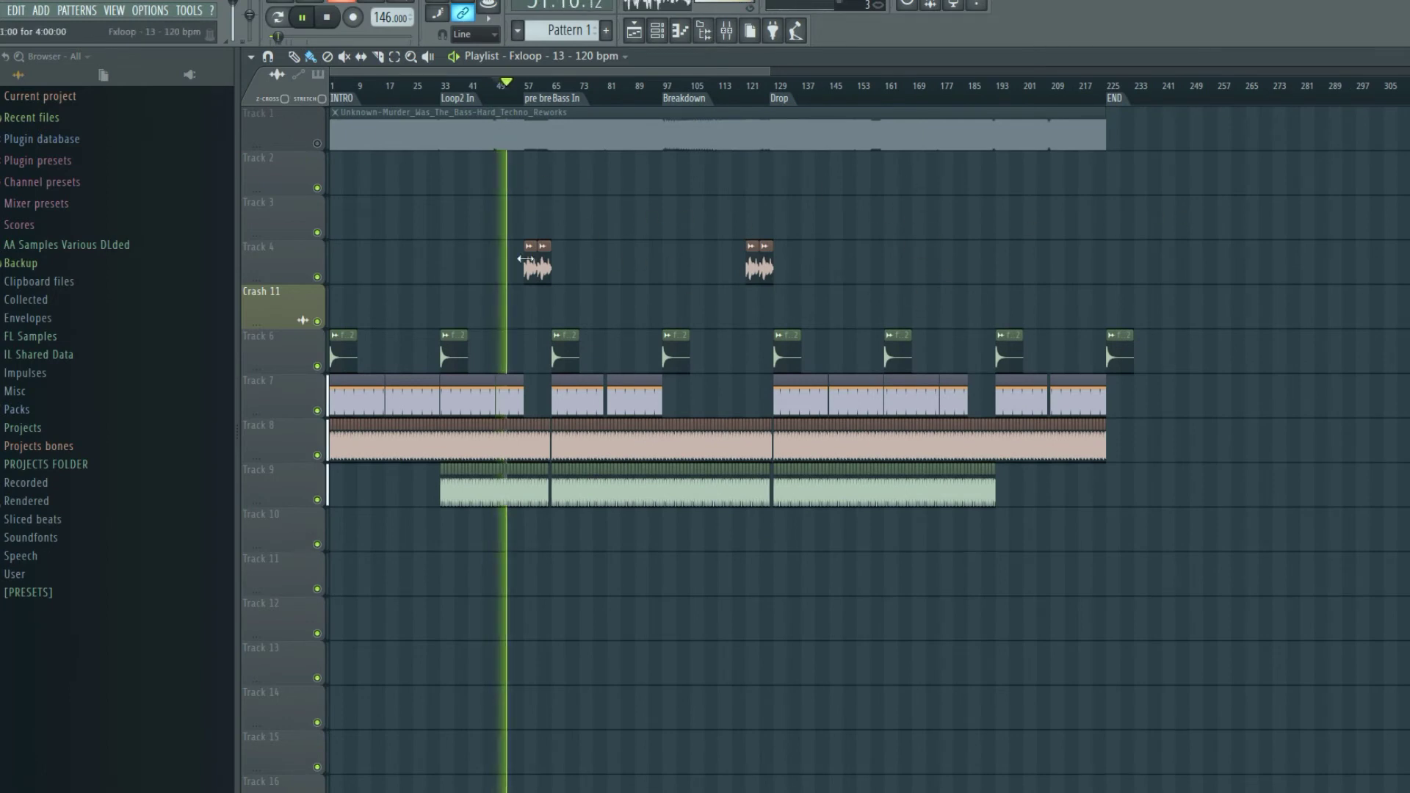
scroll(675, 68, "down", 4)
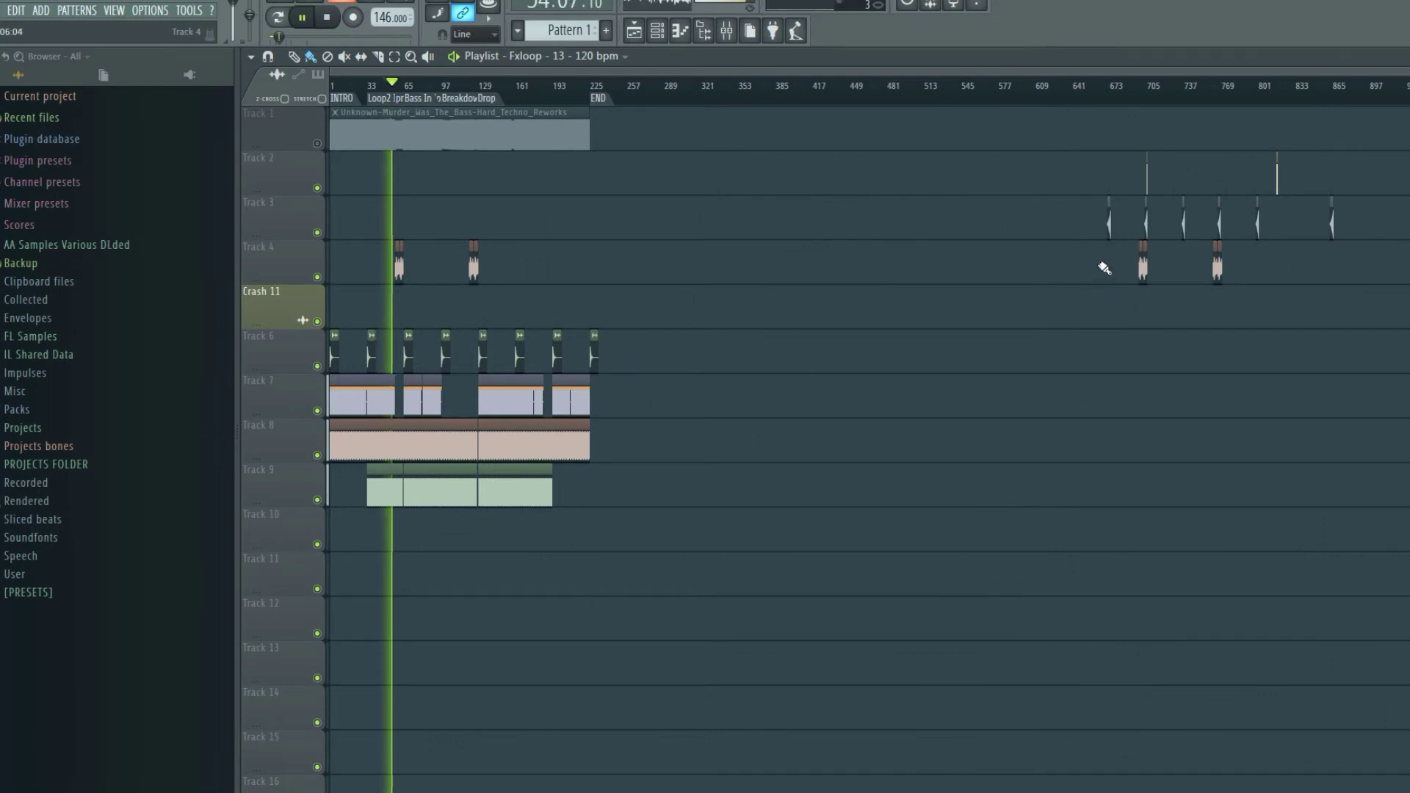
right_click(1143, 268)
Delete the last spare FX loop clip, auto-name Tracks 4 and 6, and reset Track 5's name.
right_click(1217, 268)
right_click(285, 246)
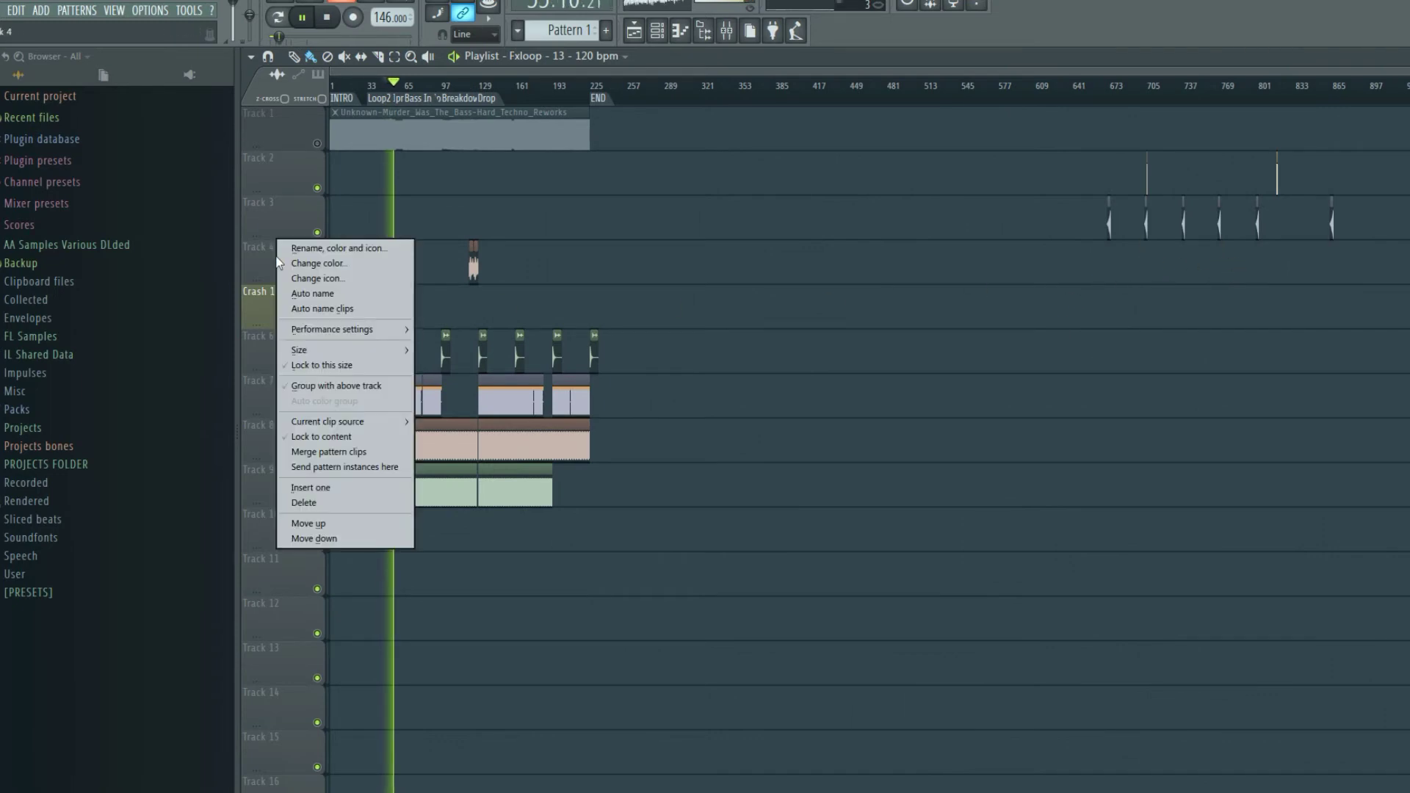
left_click(288, 293)
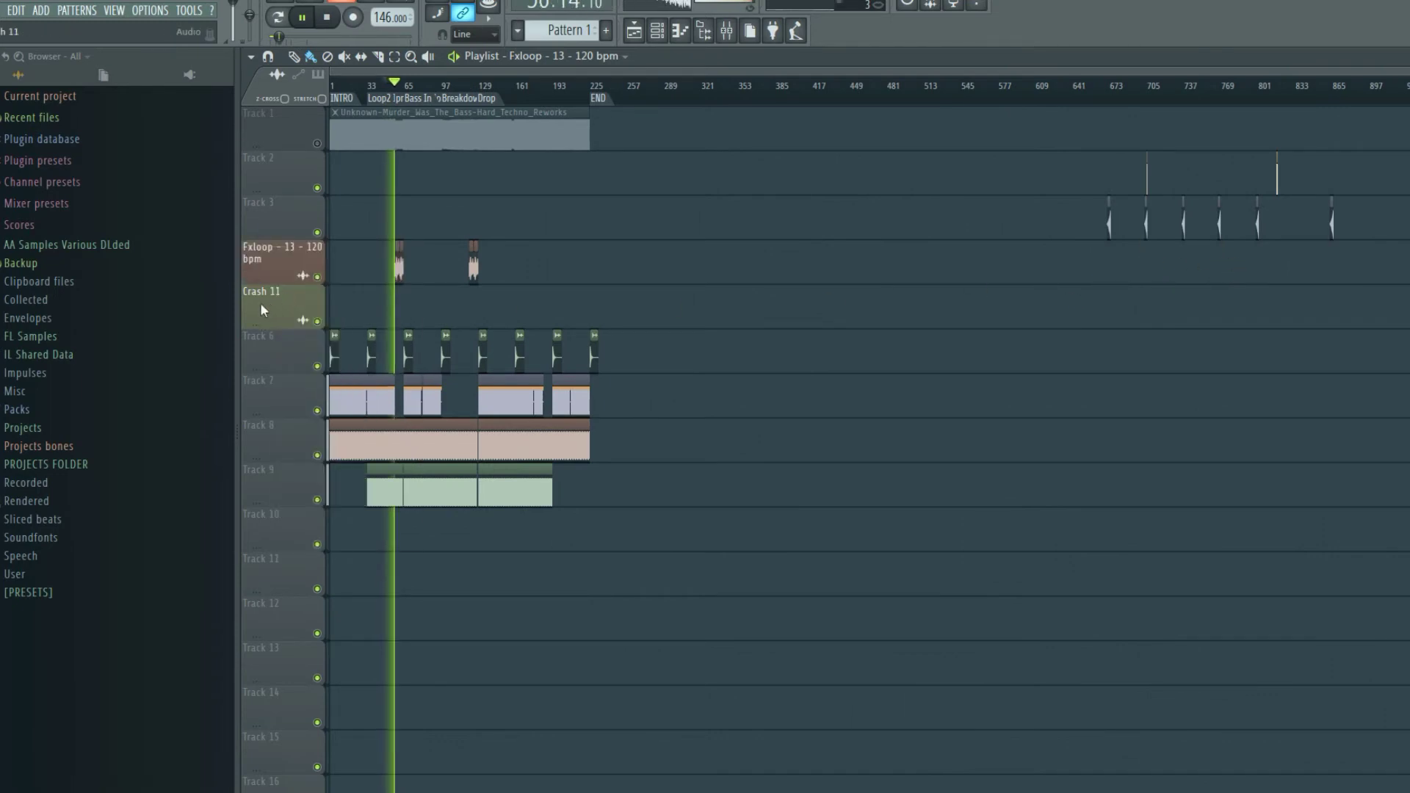
right_click(259, 345)
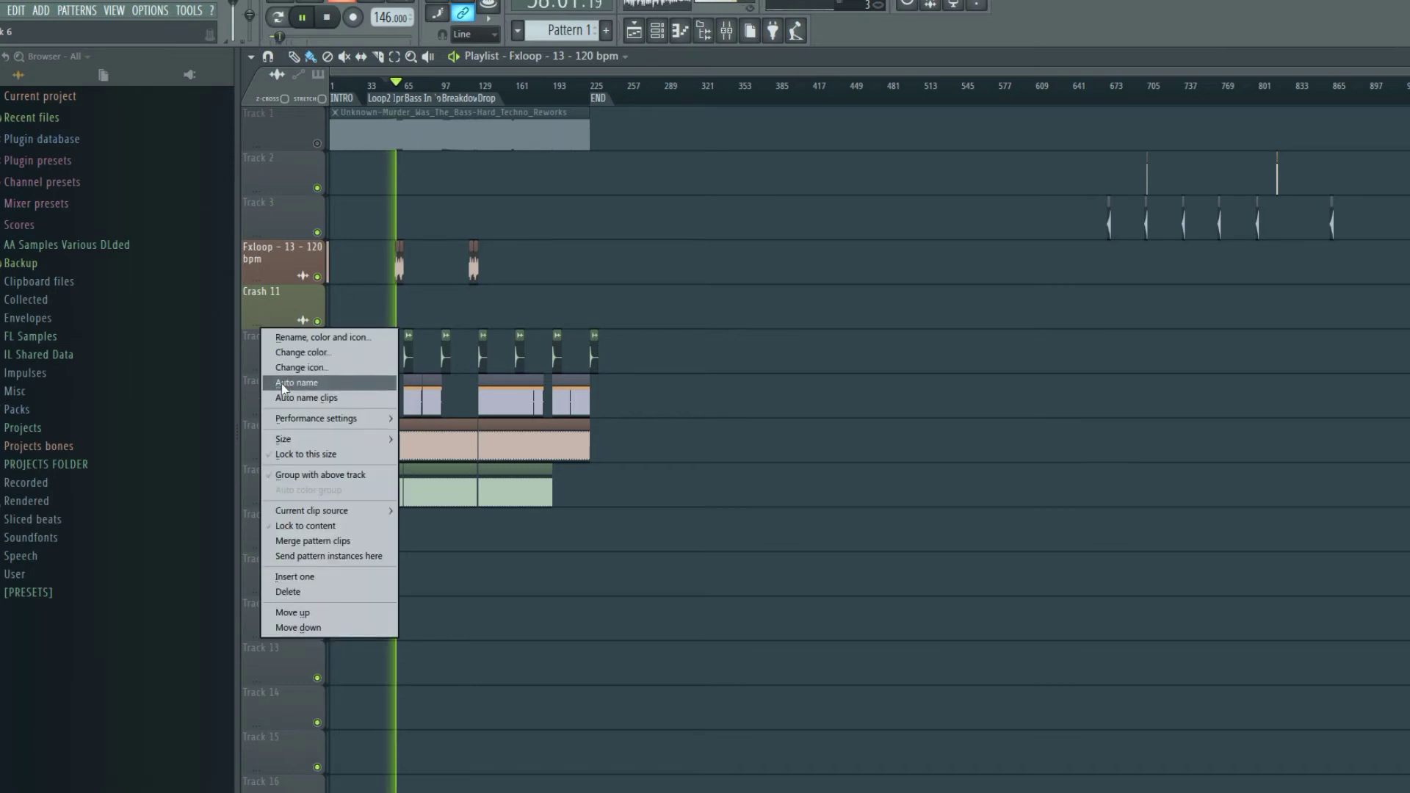
left_click(282, 381)
right_click(279, 290)
left_click(290, 342)
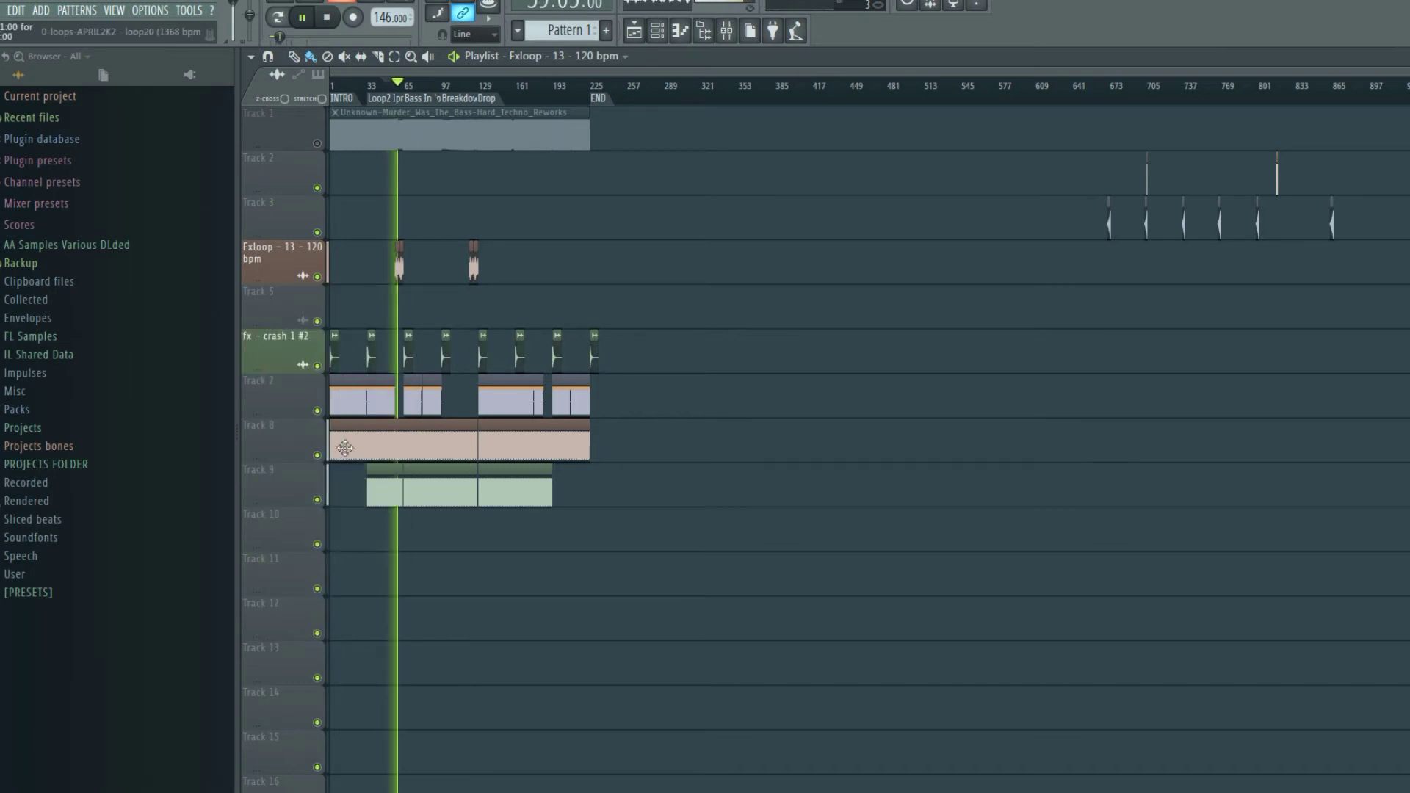
Auto-name Tracks 7, 9 and 8 as Farley Kick 1, loop 3 and loop20, then stop playback.
right_click(268, 378)
left_click(273, 428)
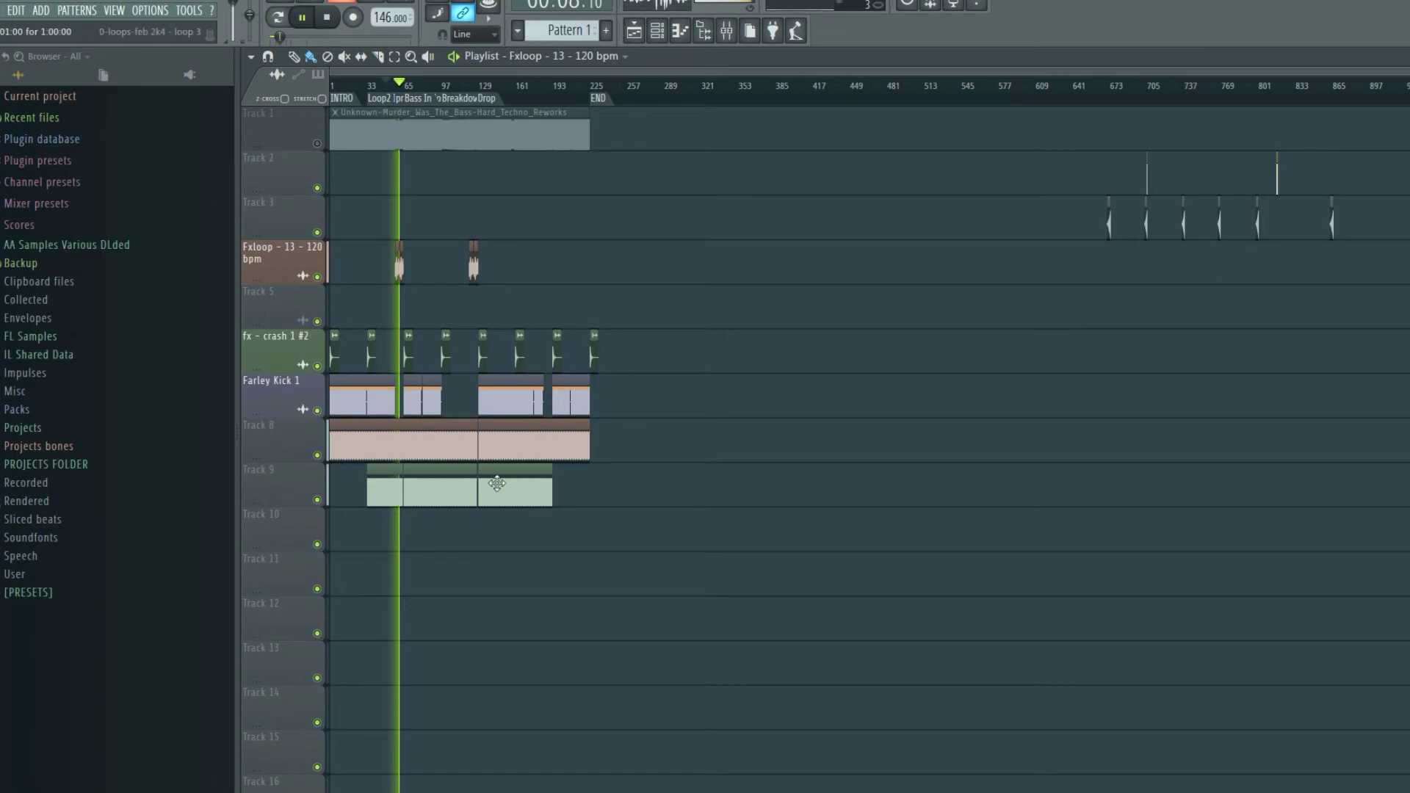
right_click(273, 466)
left_click(296, 516)
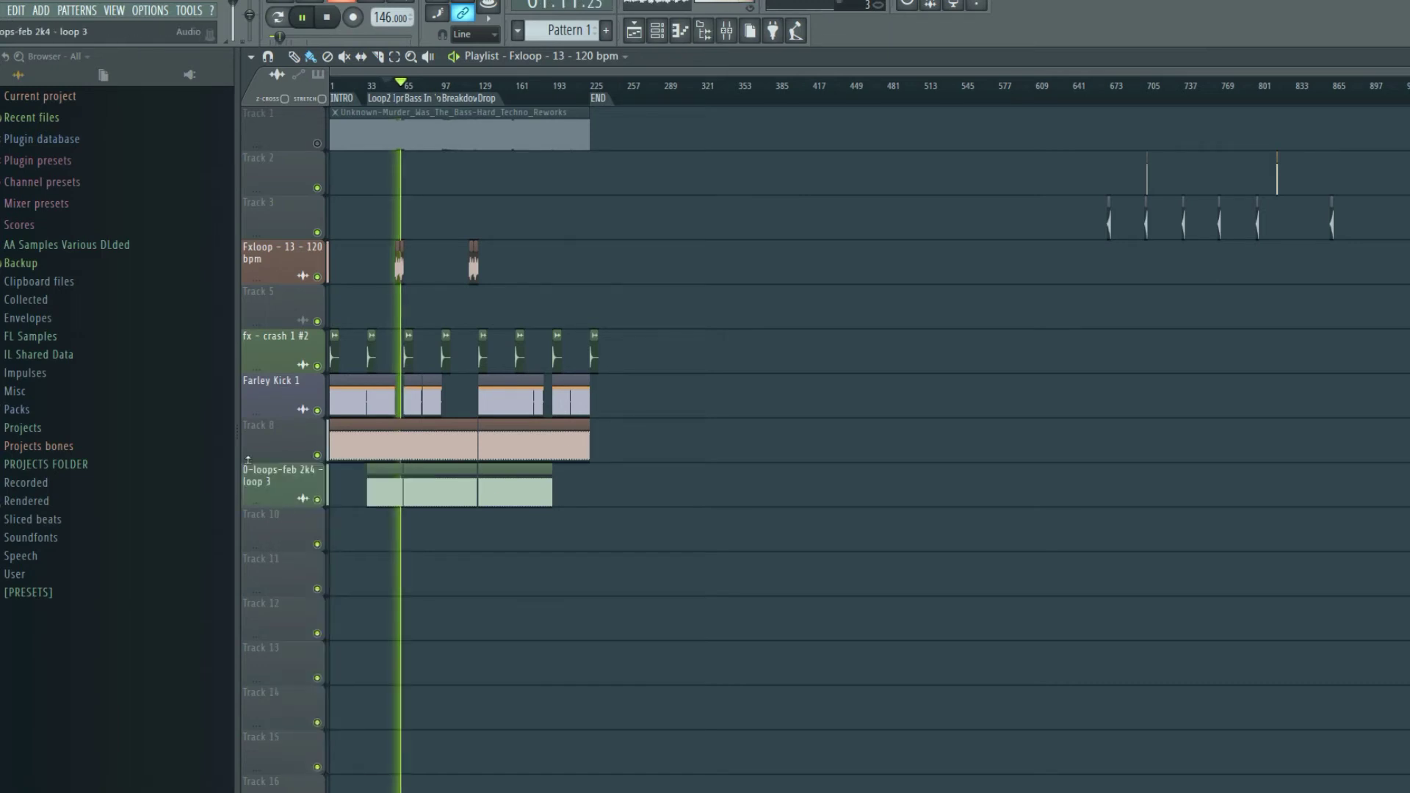
right_click(272, 415)
left_click(294, 470)
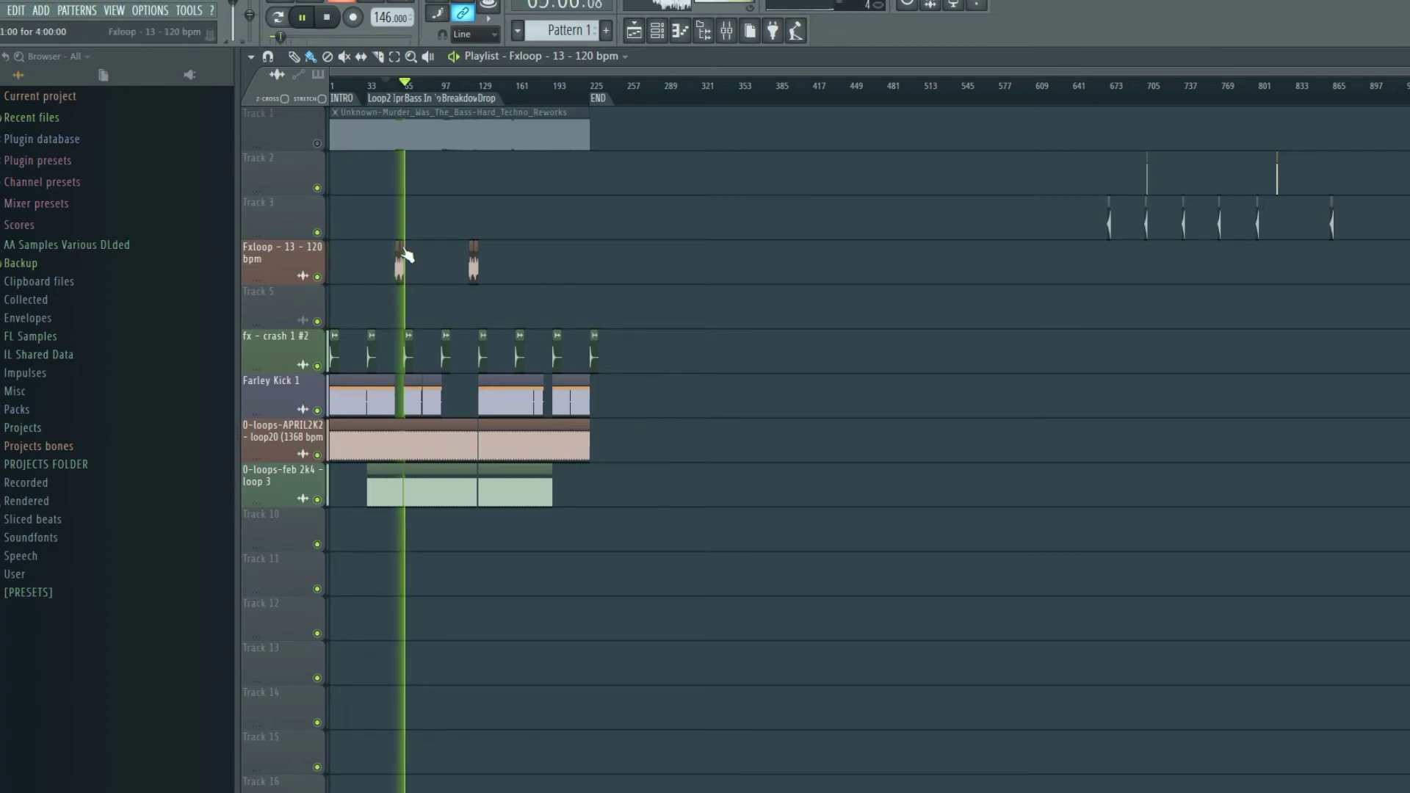
key("space")
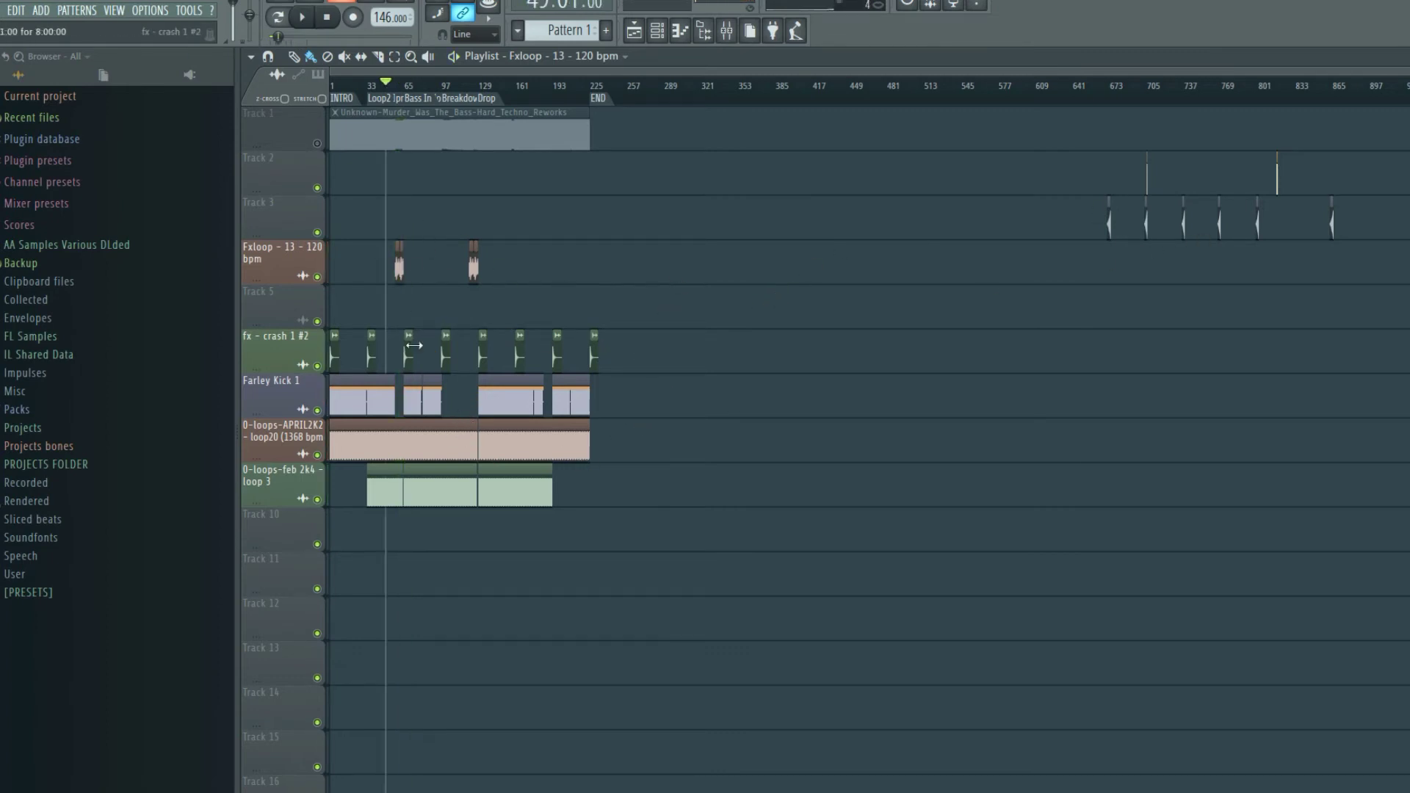
scroll(402, 309, "up", 10)
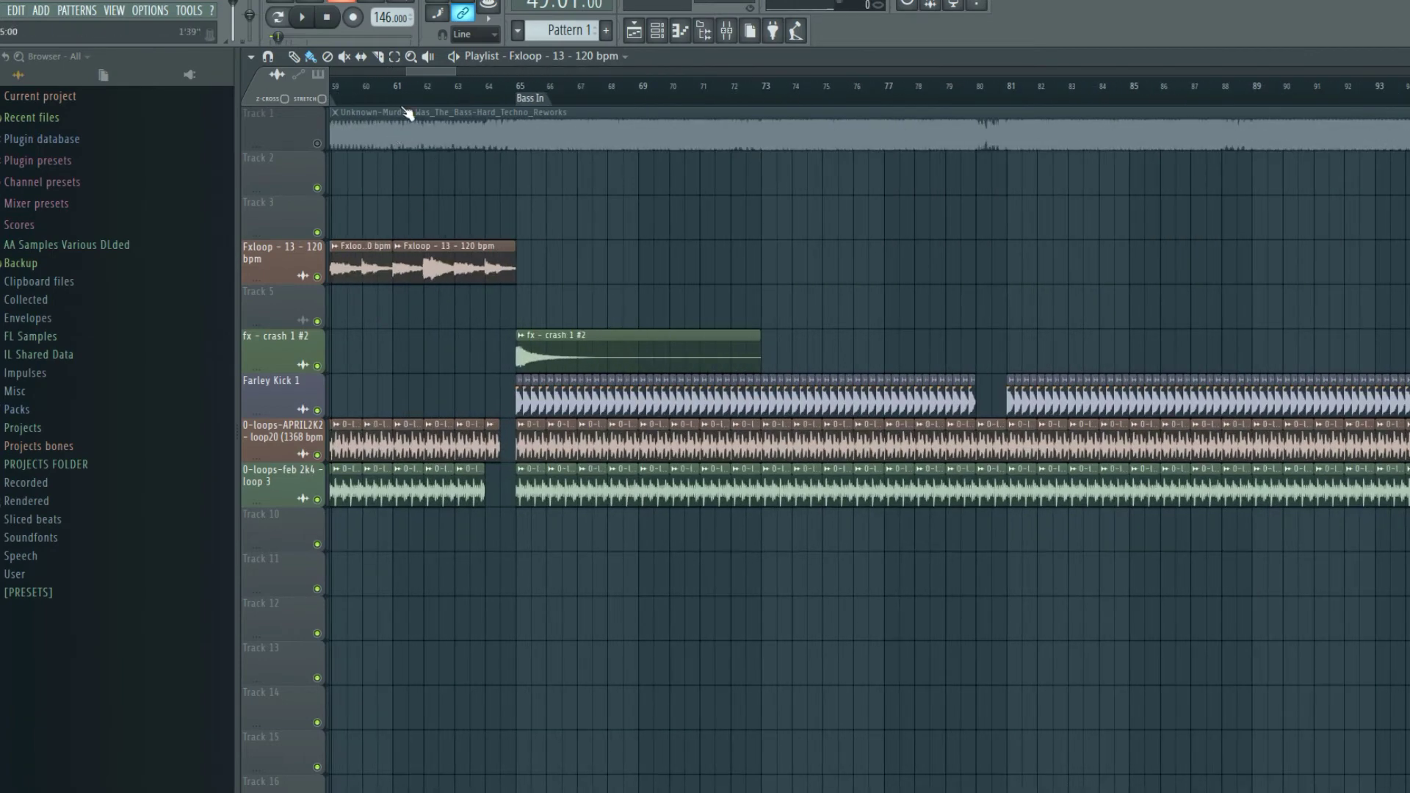
Compare against the soloed reference from bar 61, then leave the Track 1 reference muted.
right_click(317, 144)
left_click(362, 94)
left_click(394, 91)
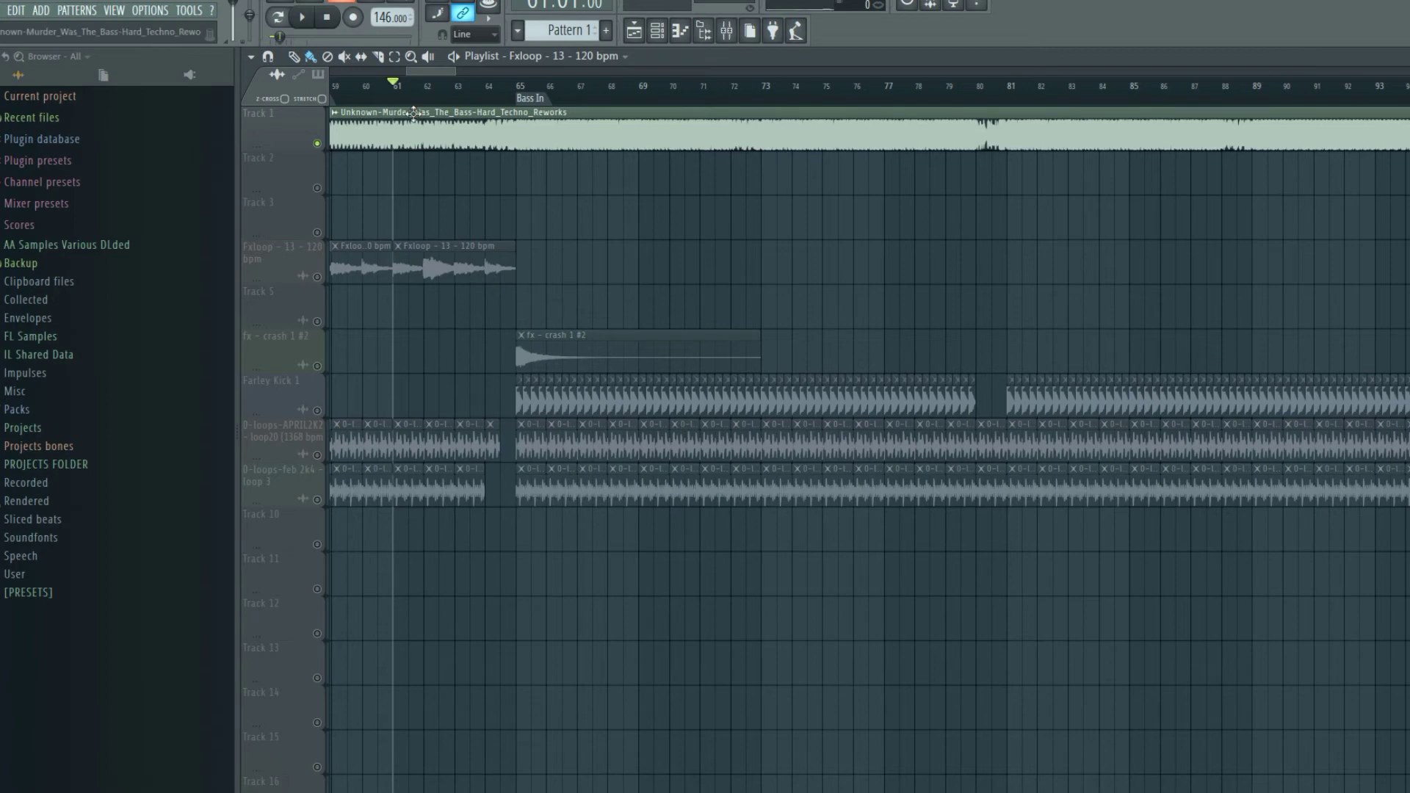
key("space")
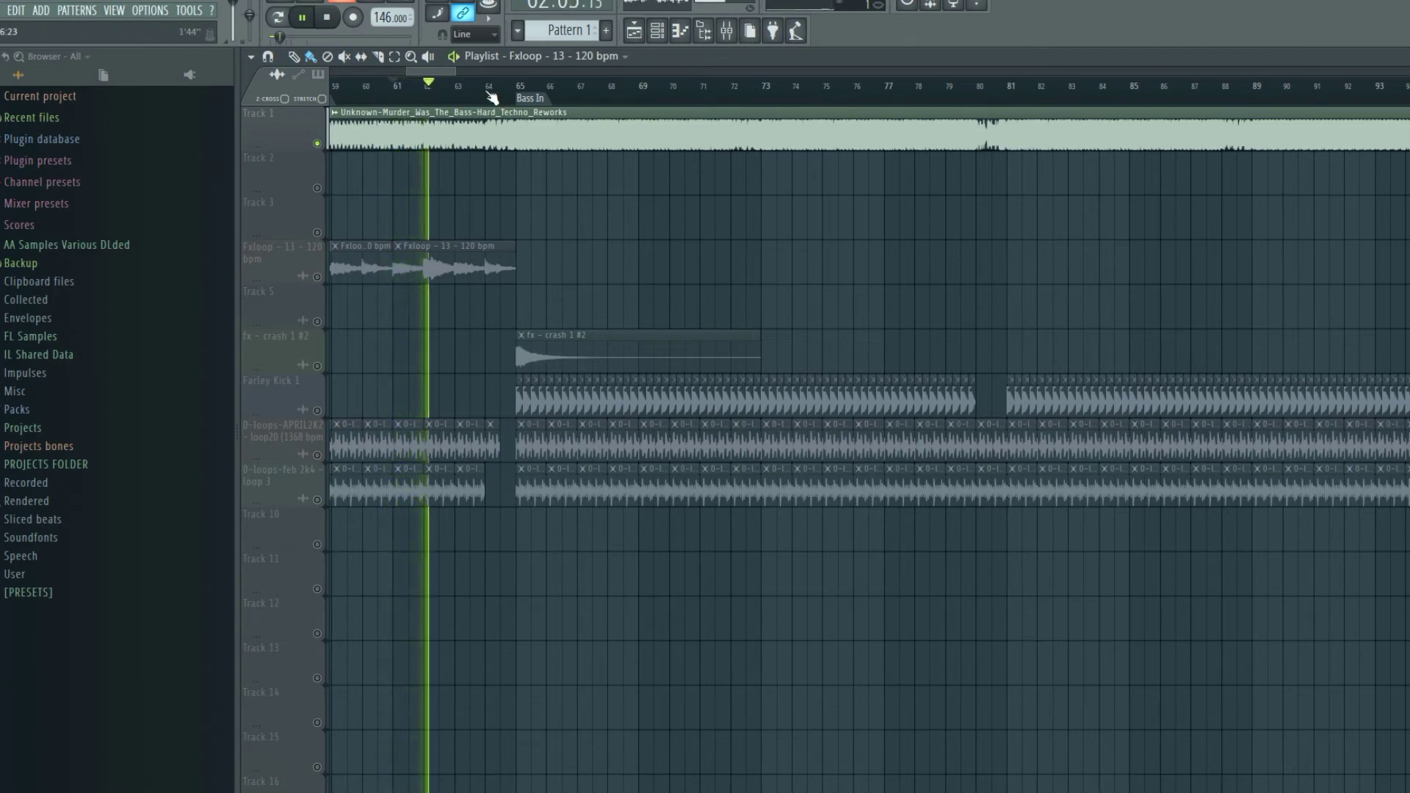
left_click(317, 144)
left_click(317, 144)
right_click(317, 143)
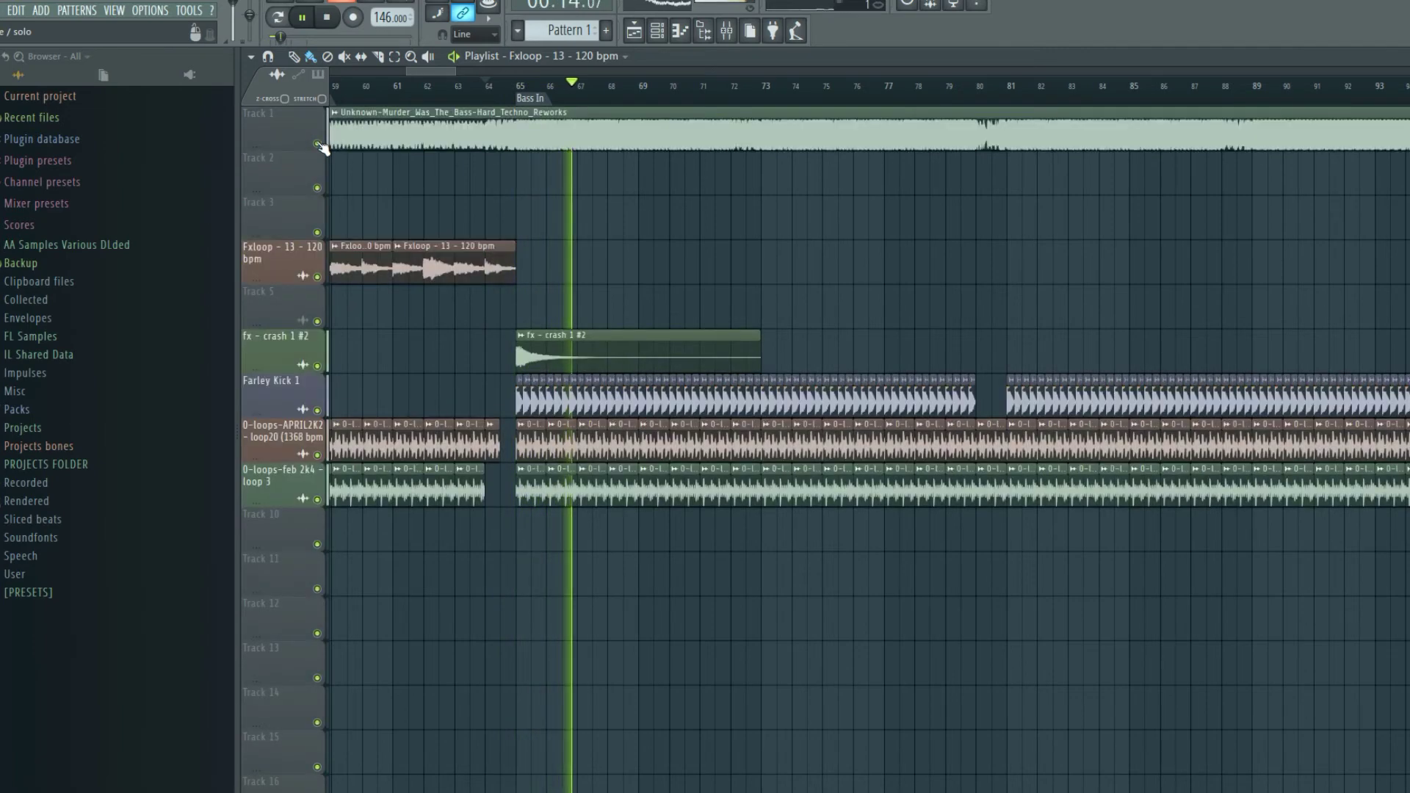
left_click(317, 144)
key("space")
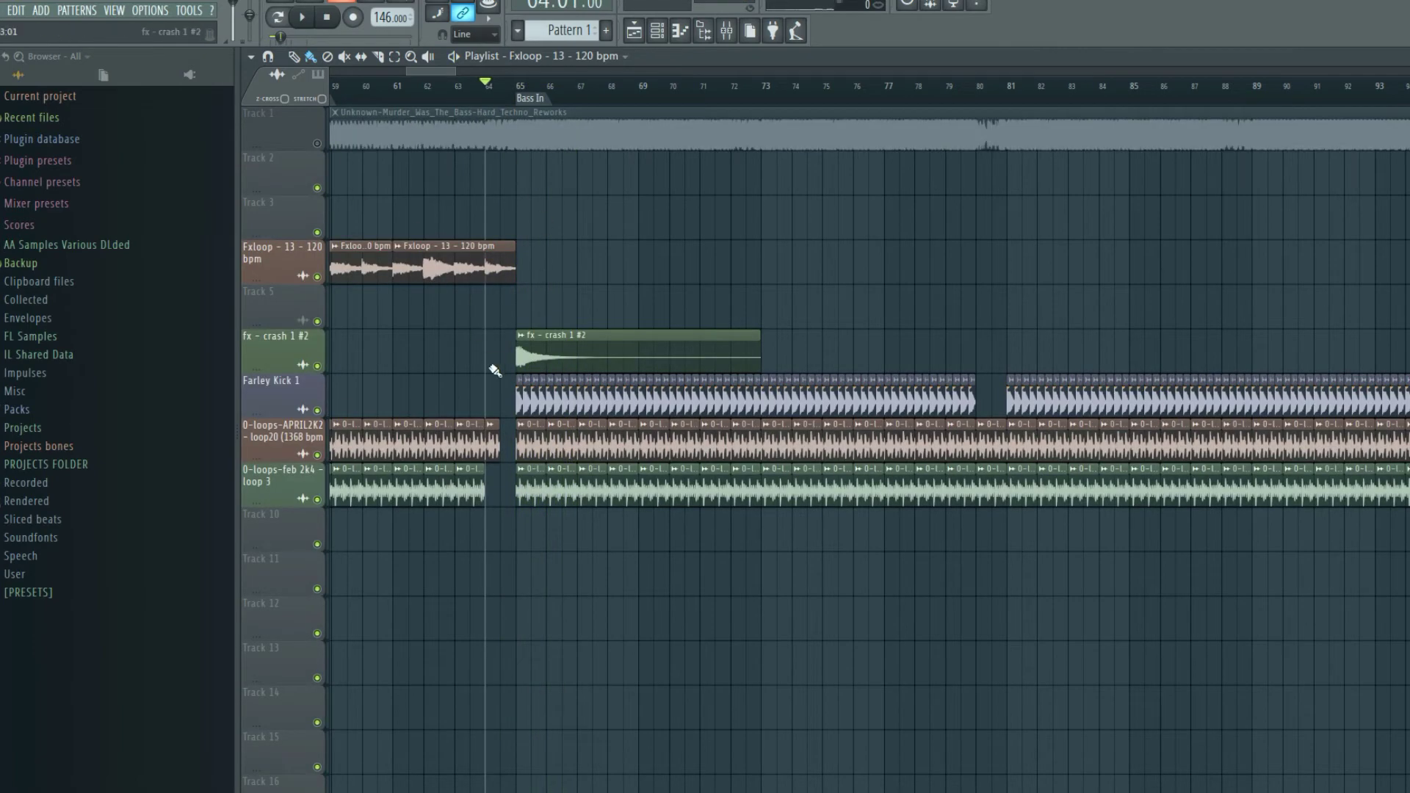
Zoom out to reveal the Track 3 sweep clips lying past the END marker.
scroll(437, 73, "down", 10)
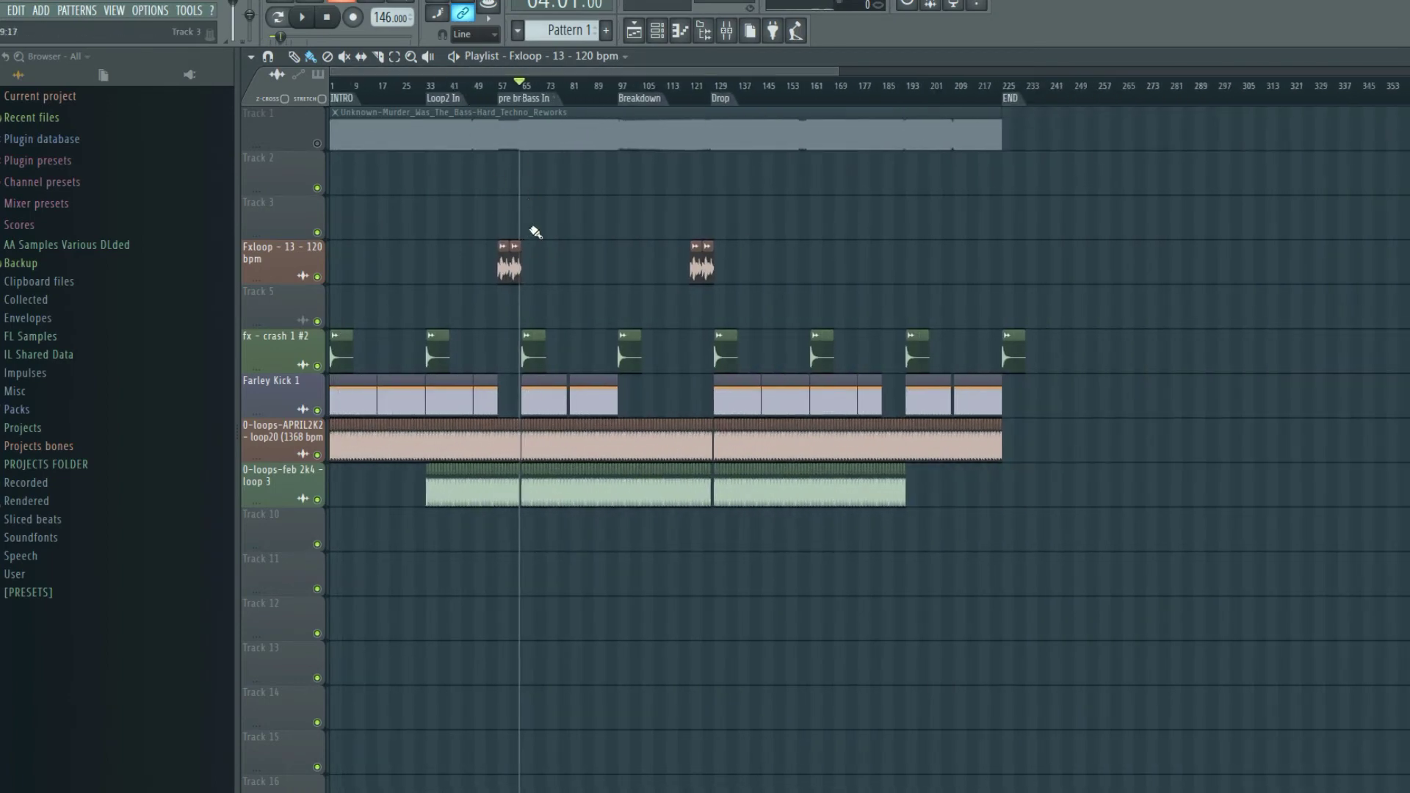
scroll(542, 77, "down", 3)
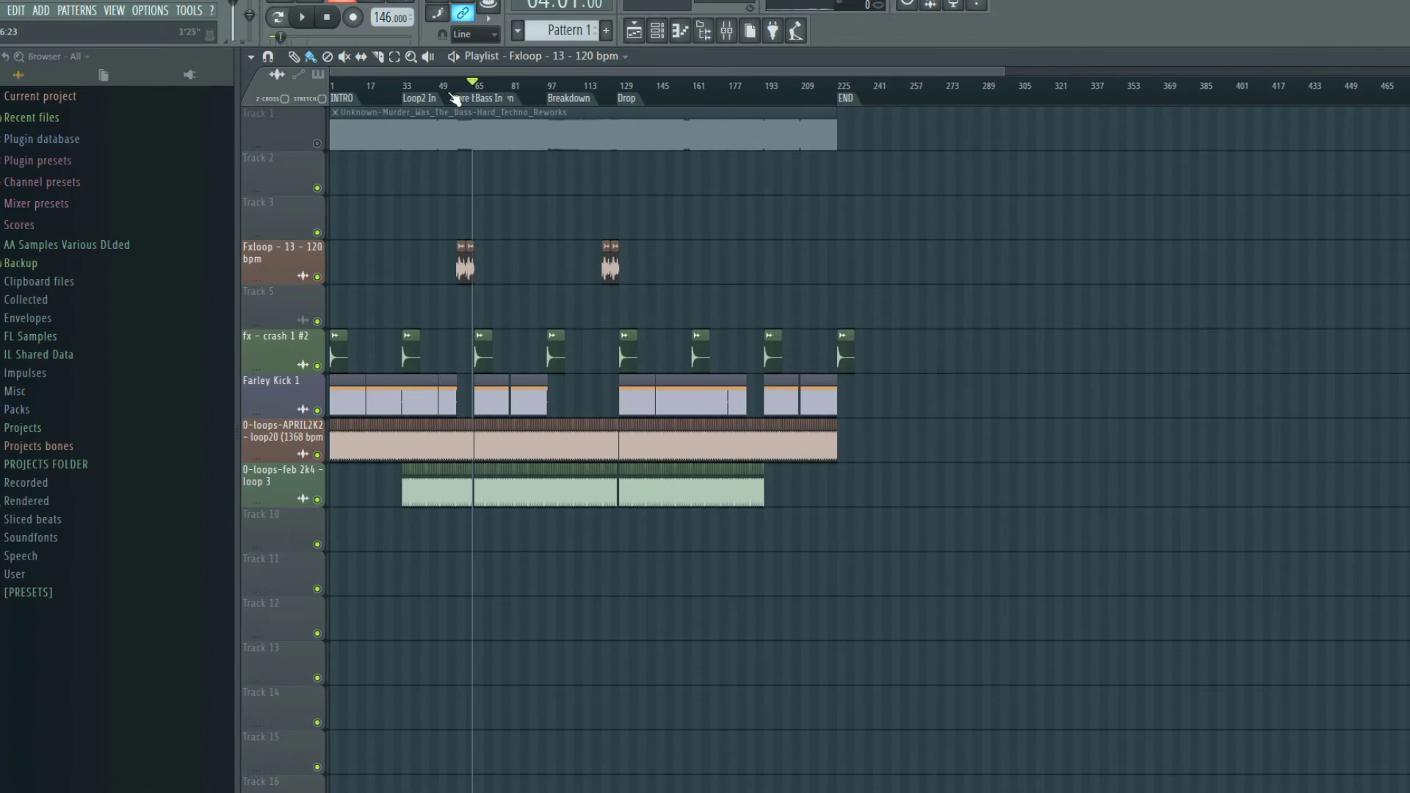
scroll(507, 78, "down", 3)
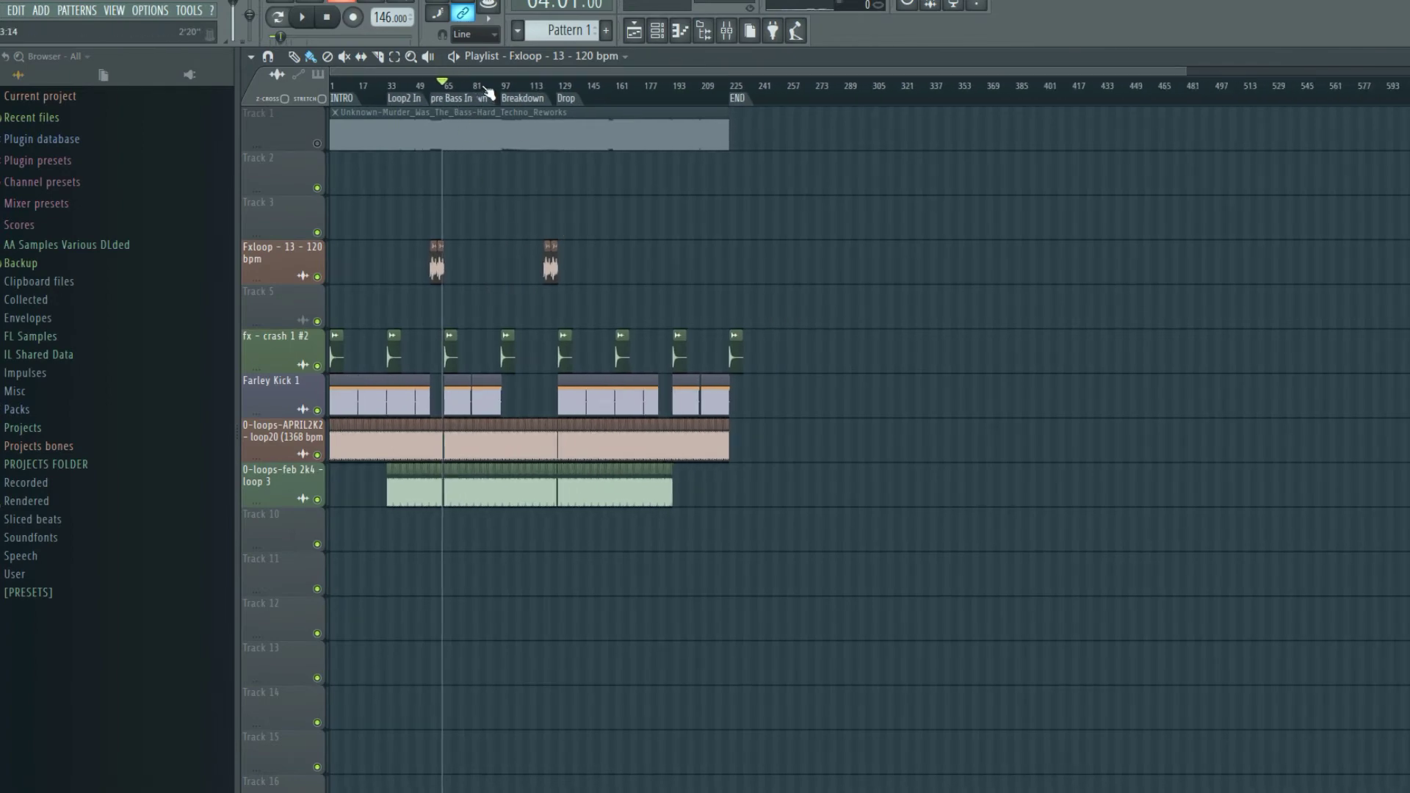
scroll(481, 76, "down", 3)
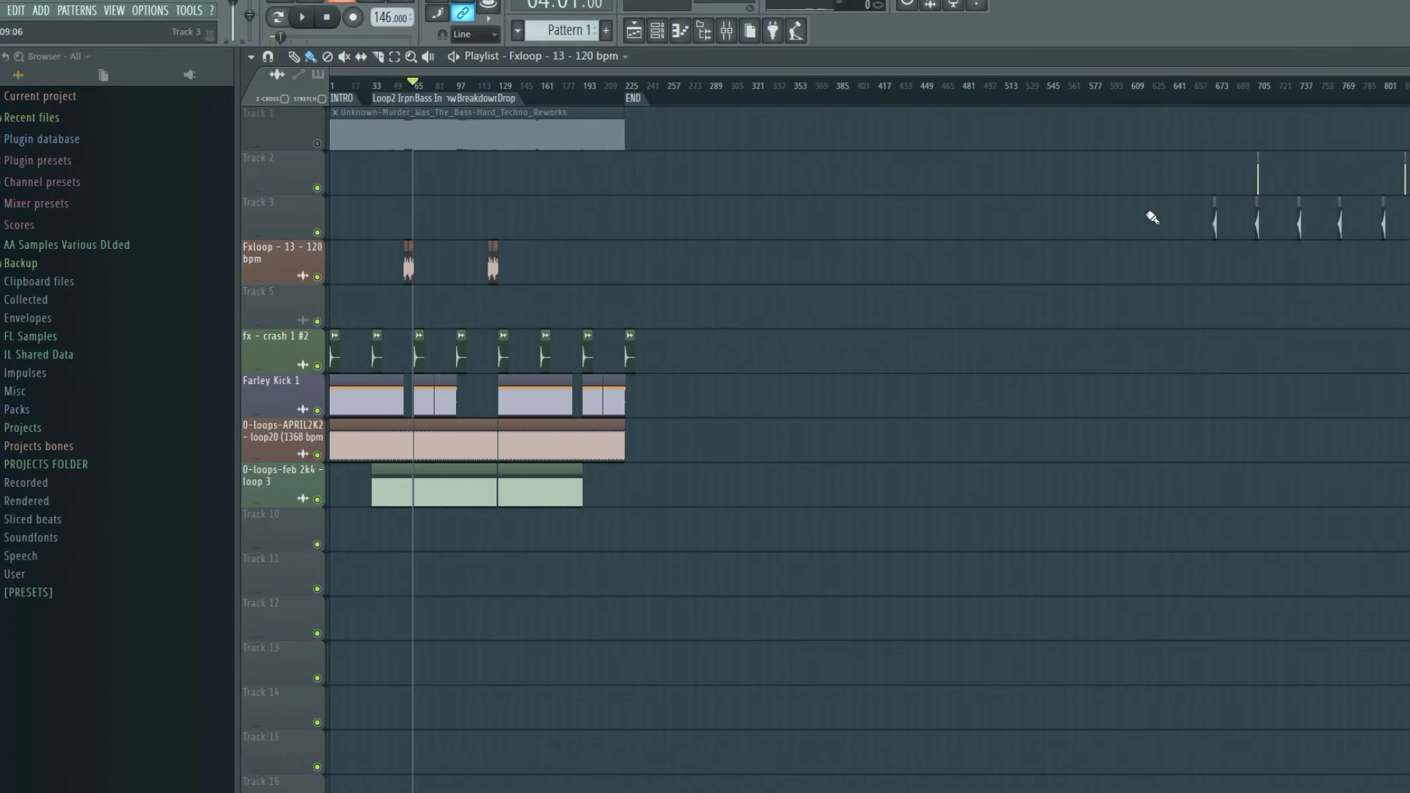
Select the five VFX2 Sweeps Long 11 clips on Track 3 and move them into the song.
left_click_drag(1147, 219, 1407, 221)
left_click_drag(1215, 223, 384, 221)
scroll(371, 252, "up", 5)
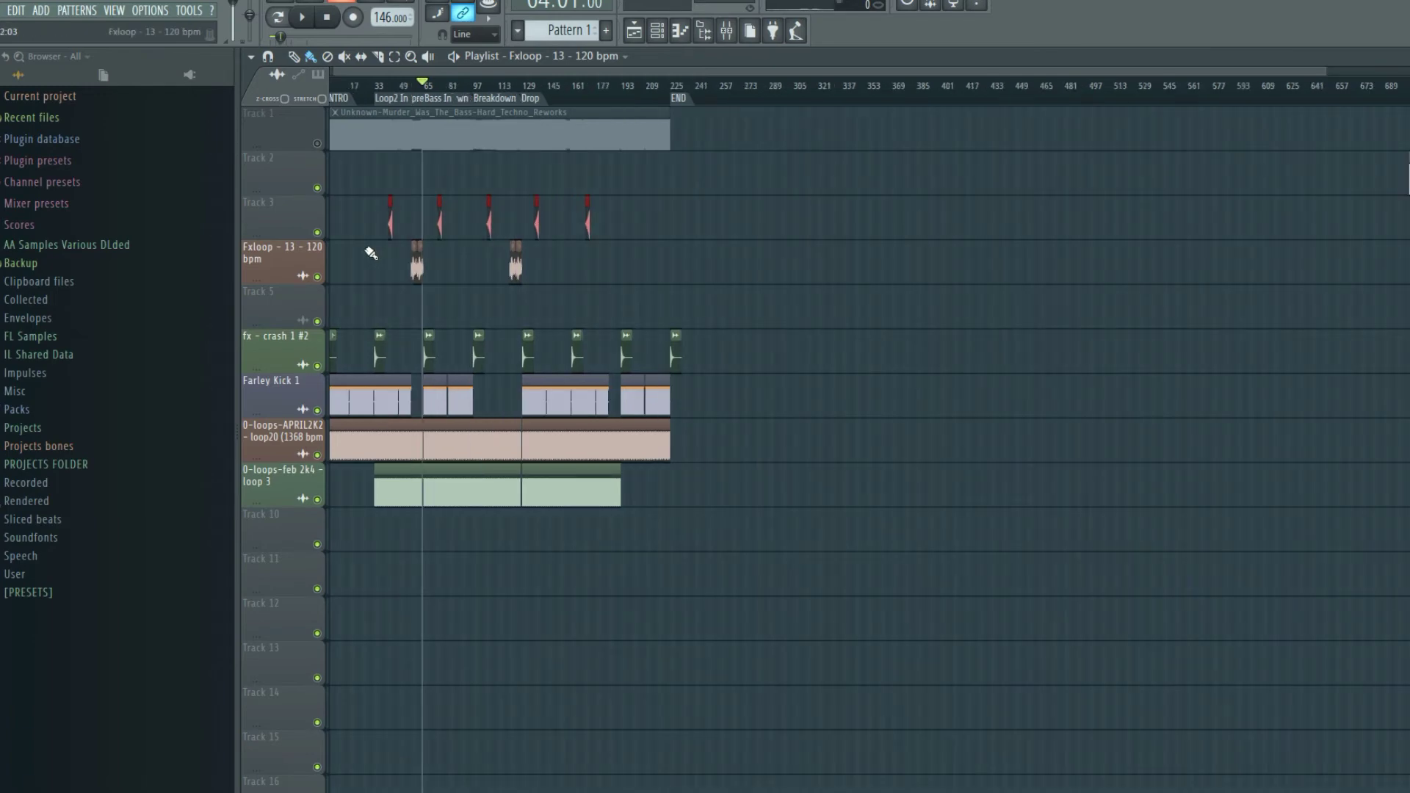
scroll(399, 256, "up", 6)
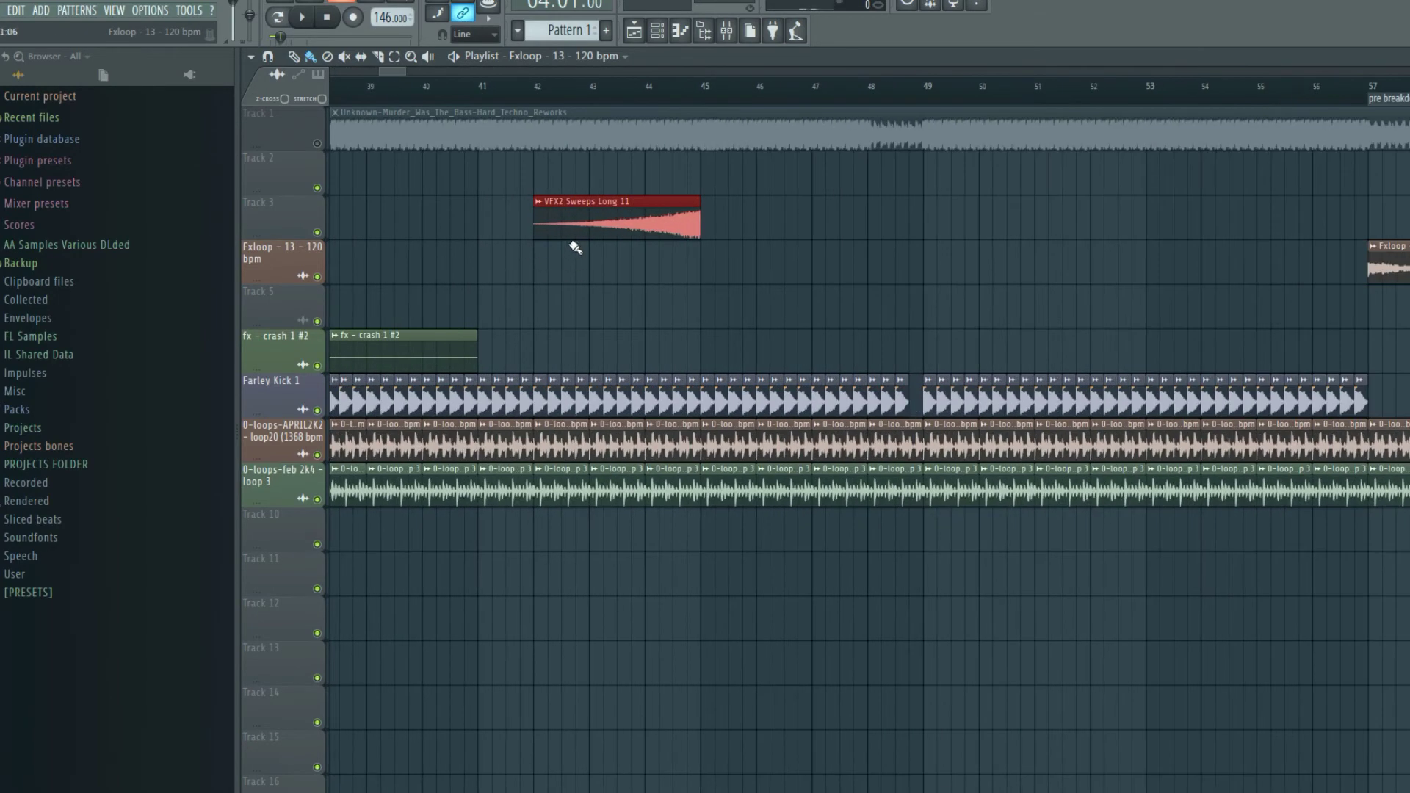
left_click_drag(580, 72, 579, 76)
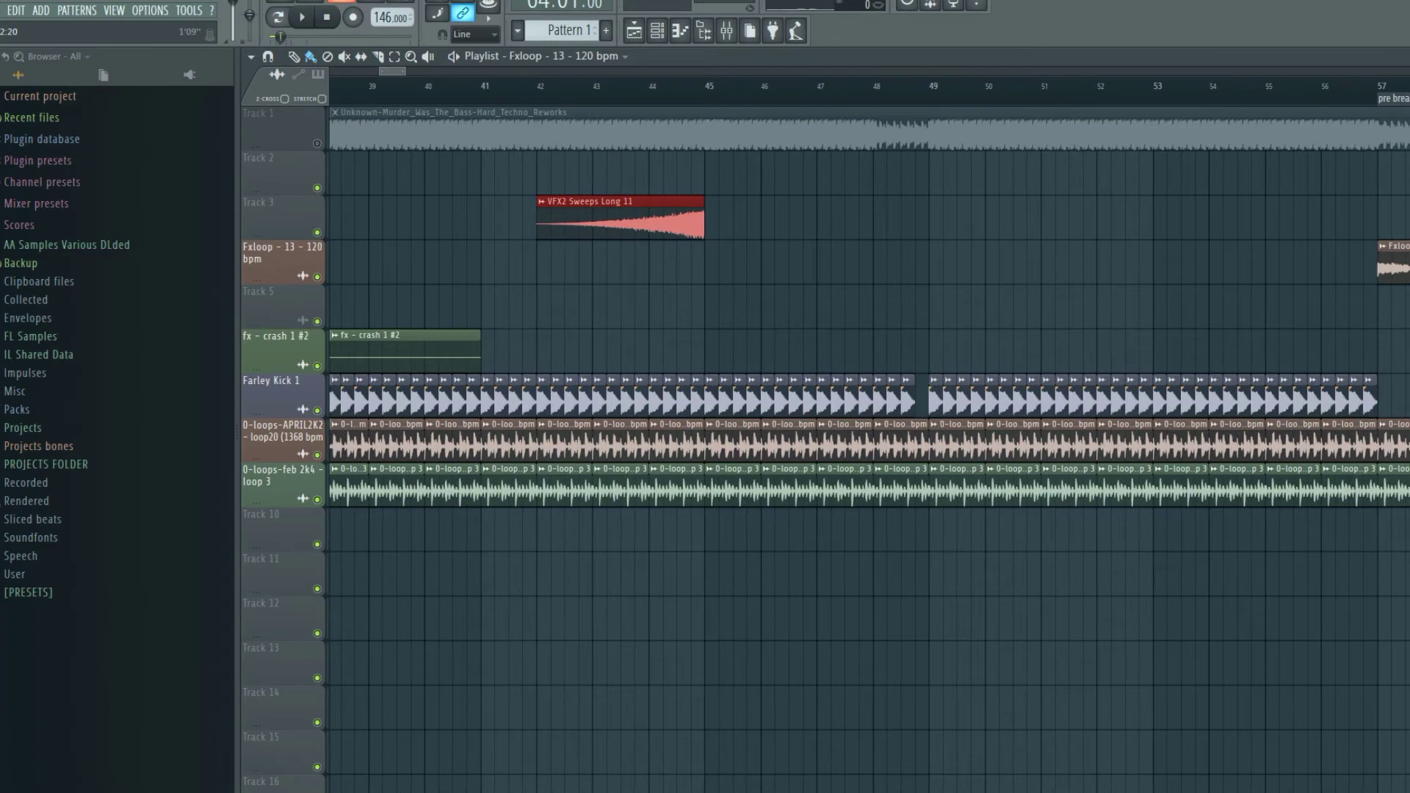
scroll(597, 86, "down", 6)
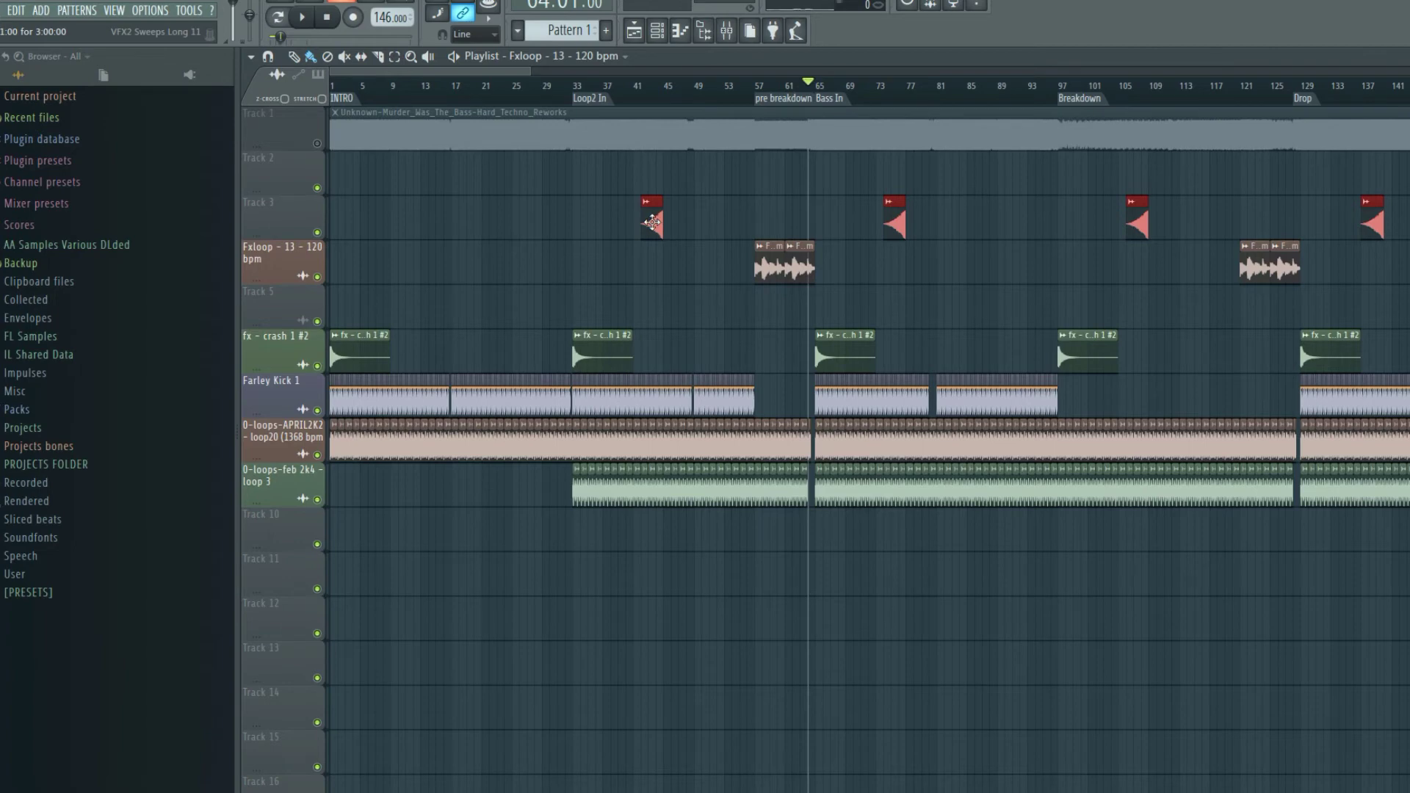
Shift the sweep row so each sweep ends exactly on a section start.
left_click_drag(652, 223, 562, 211)
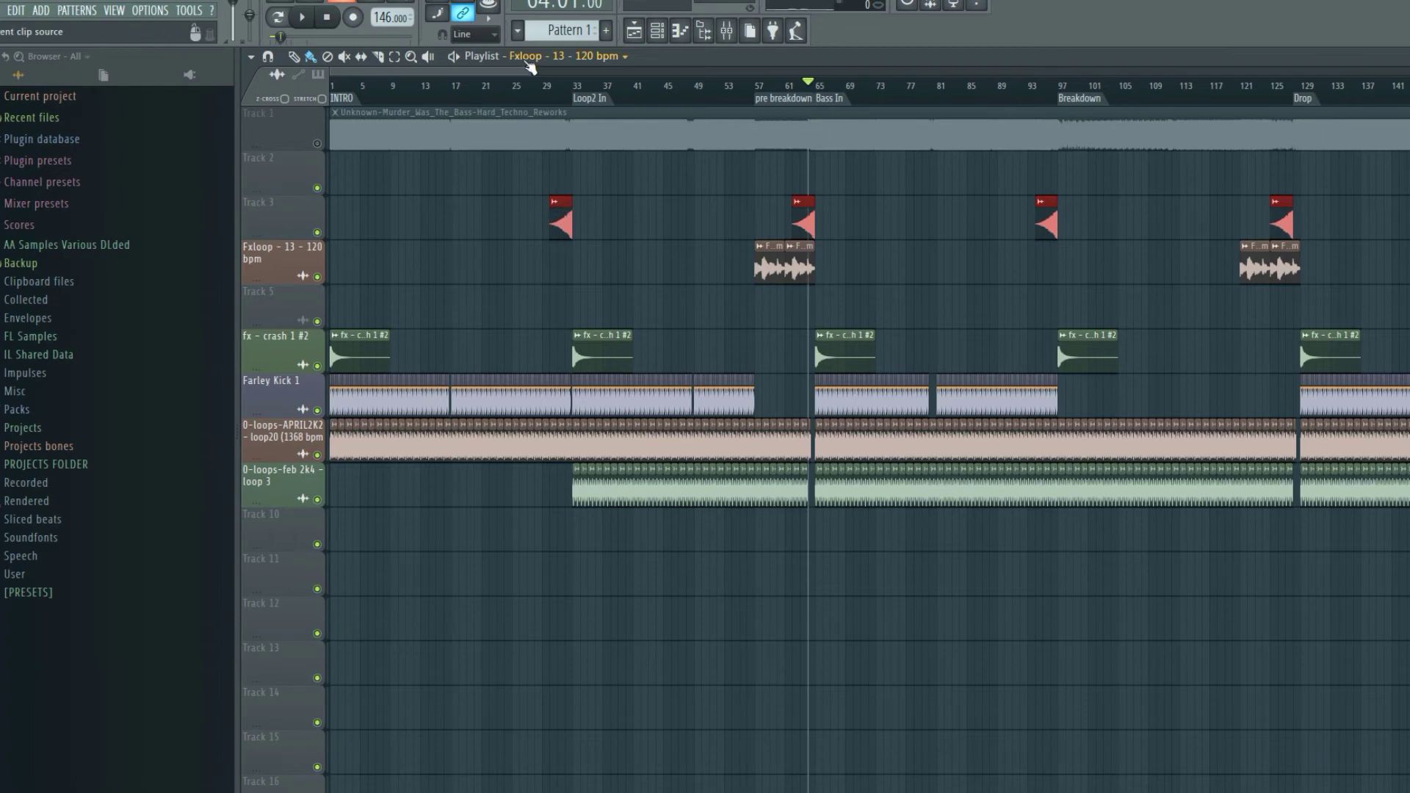
mouse_move(521, 74)
left_mouse_down()
mouse_move(482, 74)
mouse_move(781, 74)
mouse_move(682, 74)
left_mouse_up()
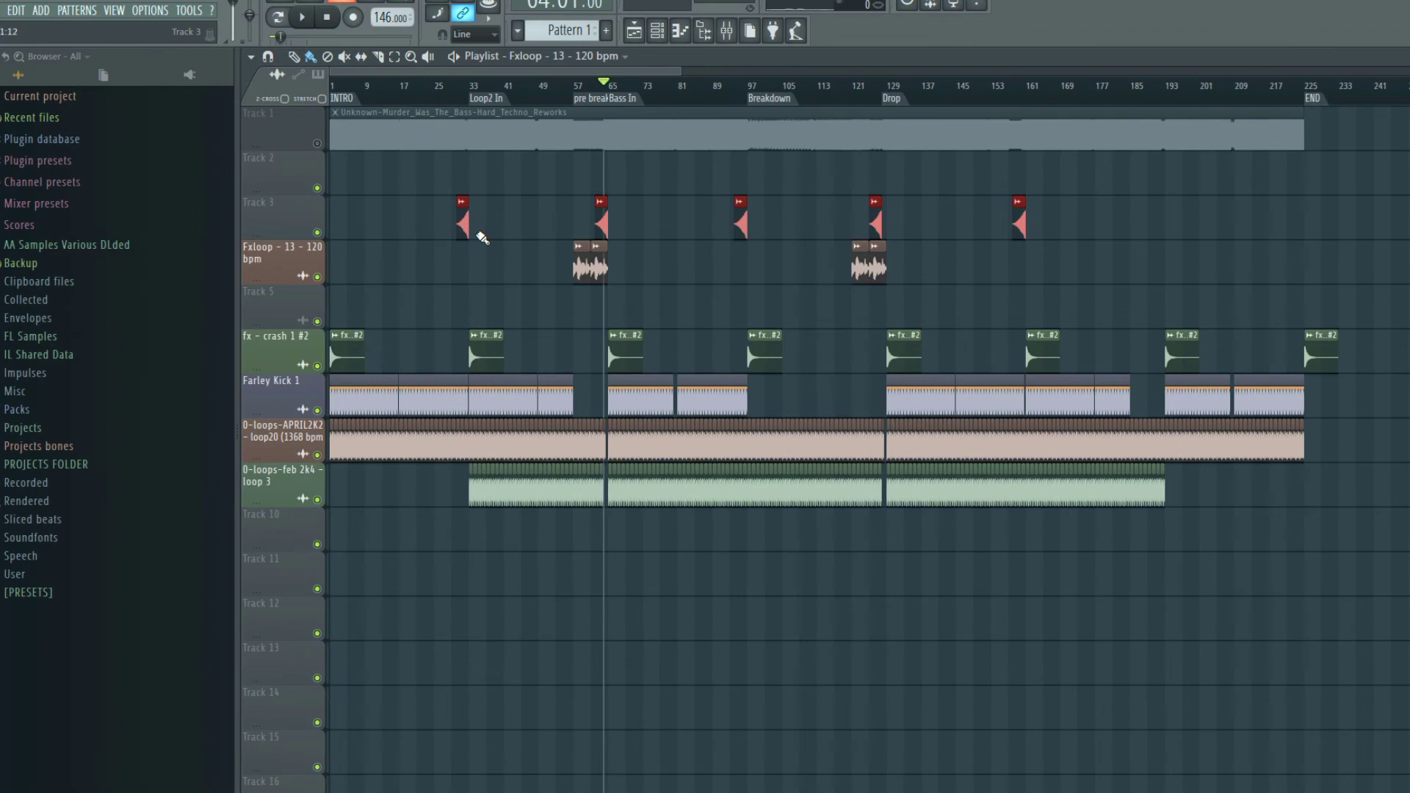
left_click_drag(462, 224, 603, 223)
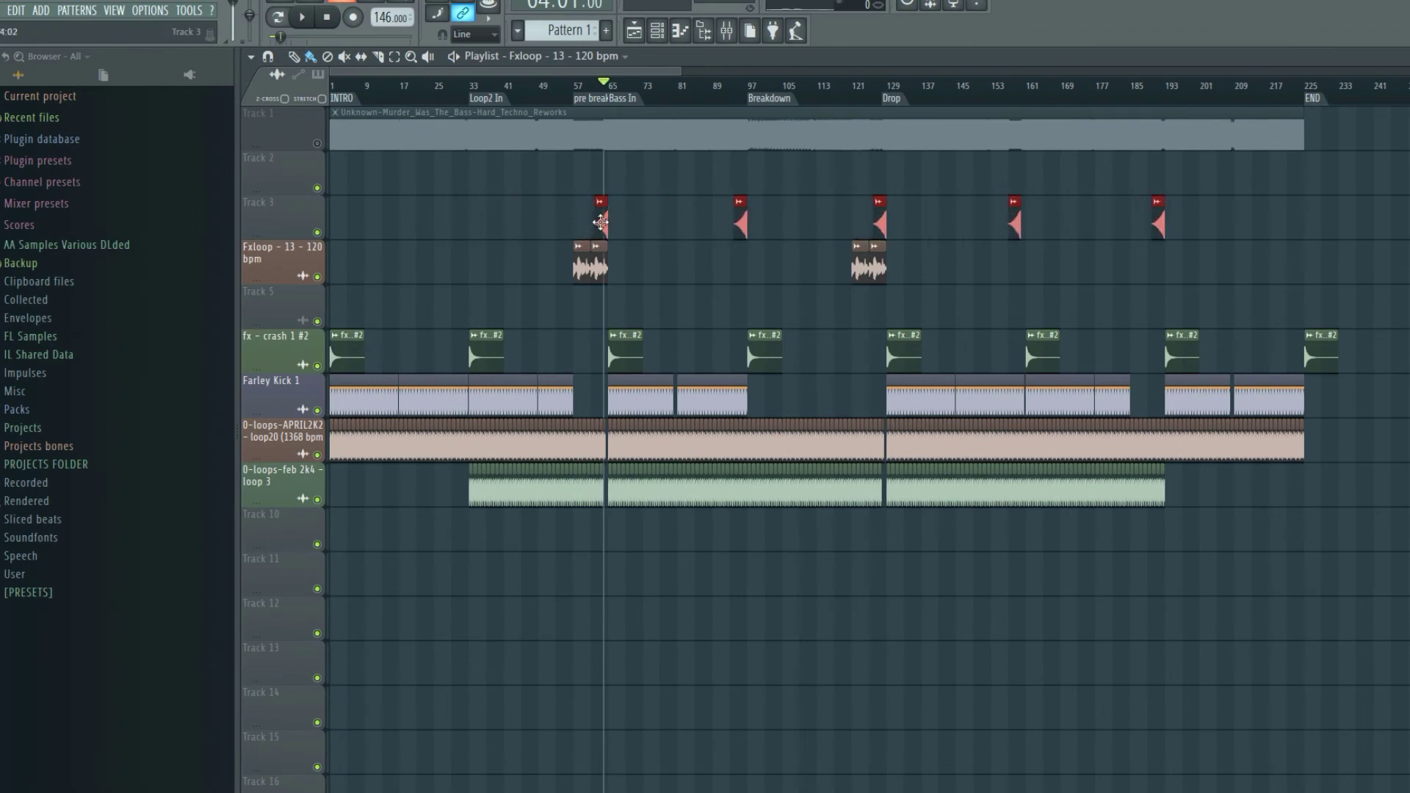
scroll(624, 253, "up", 8)
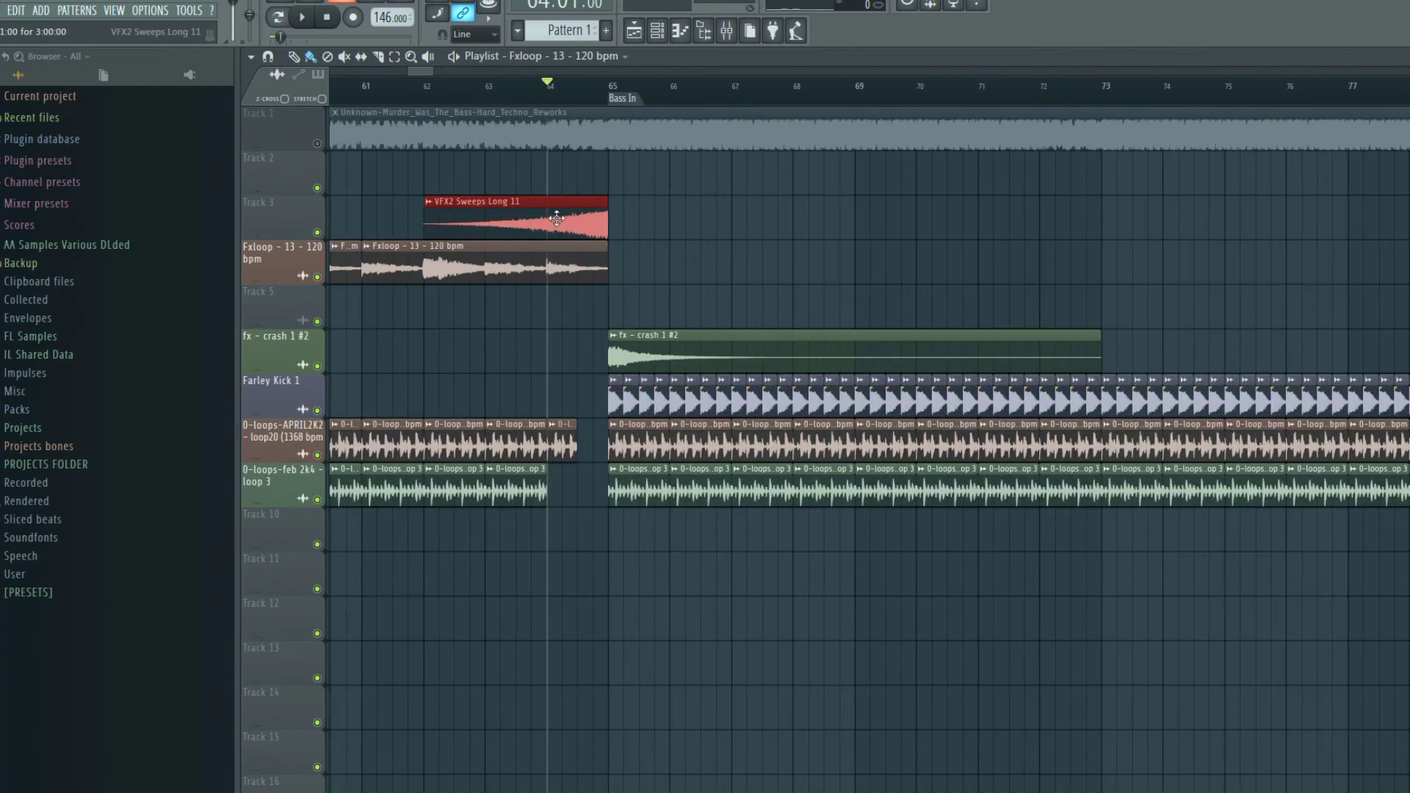
left_click_drag(557, 219, 557, 219)
mouse_move(422, 71)
left_mouse_down()
mouse_move(407, 77)
mouse_move(433, 86)
mouse_move(422, 73)
left_mouse_up()
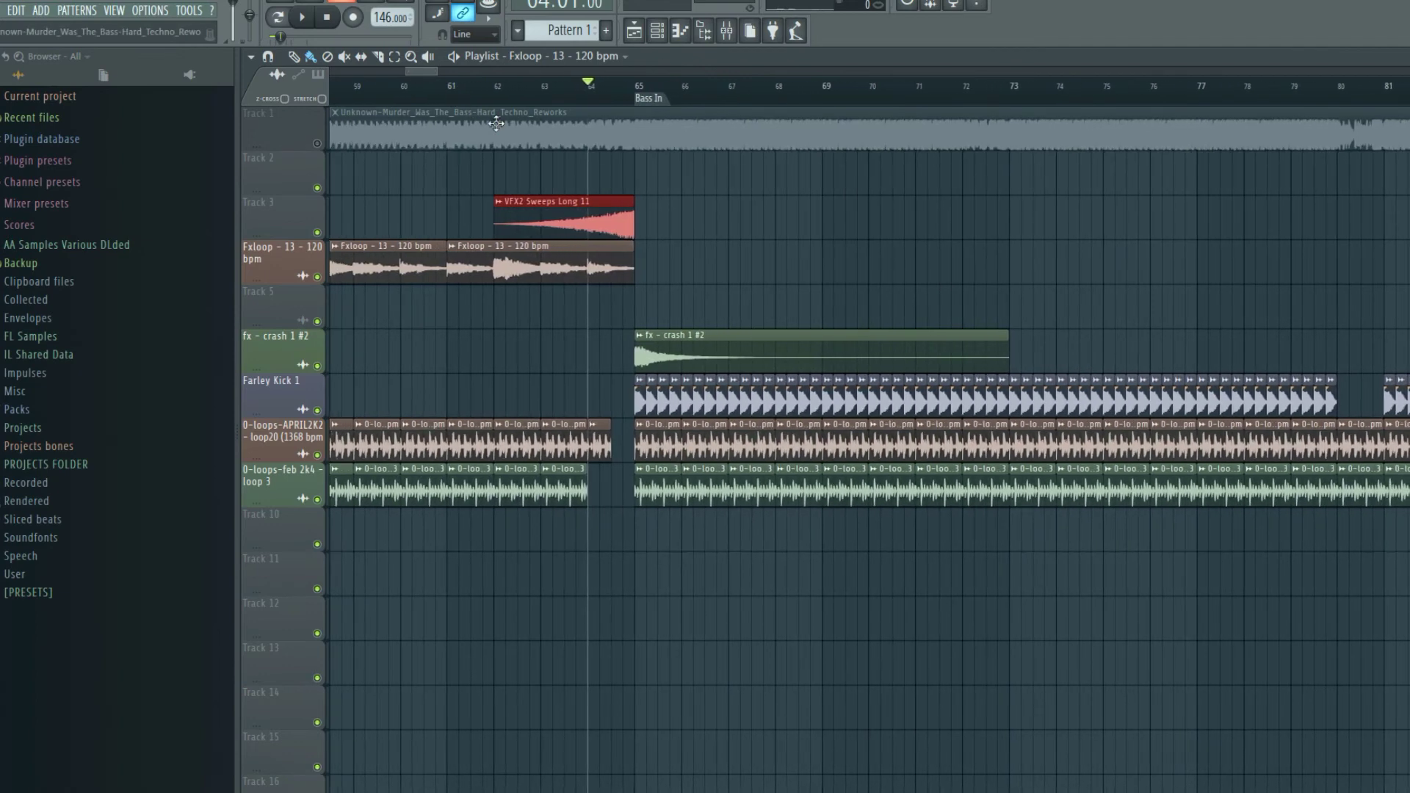
left_click(451, 95)
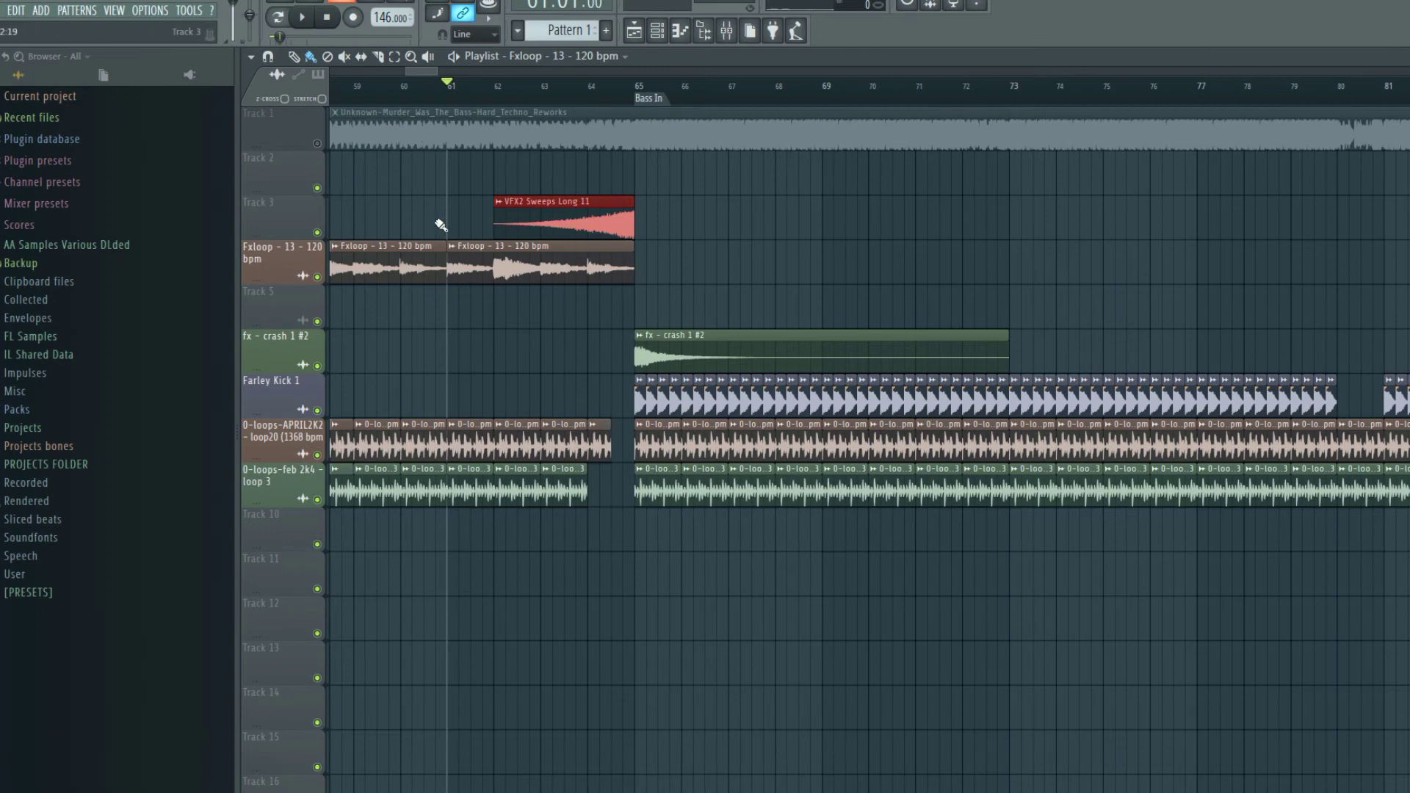
key("space")
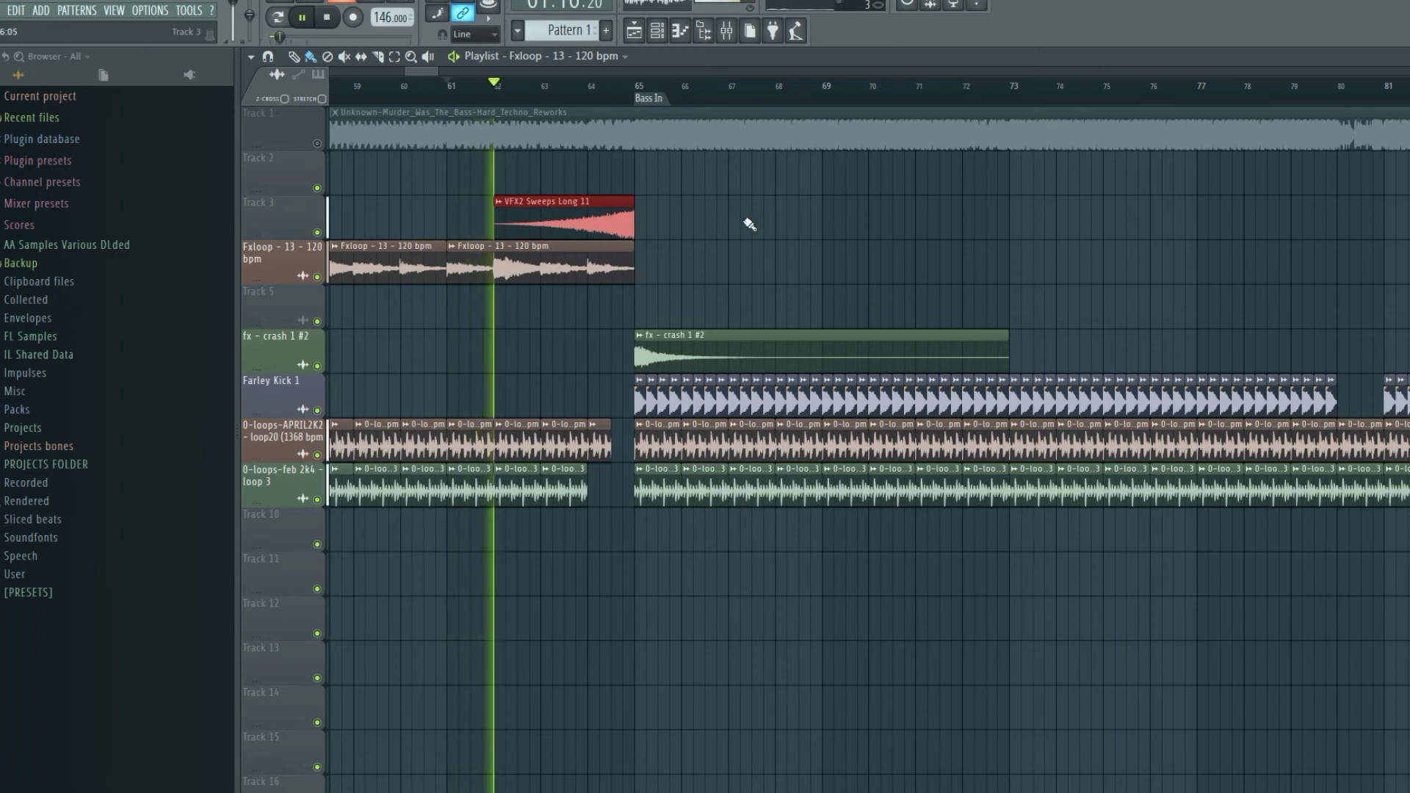
mouse_move(408, 71)
left_mouse_down()
mouse_move(358, 71)
mouse_move(409, 71)
left_mouse_up()
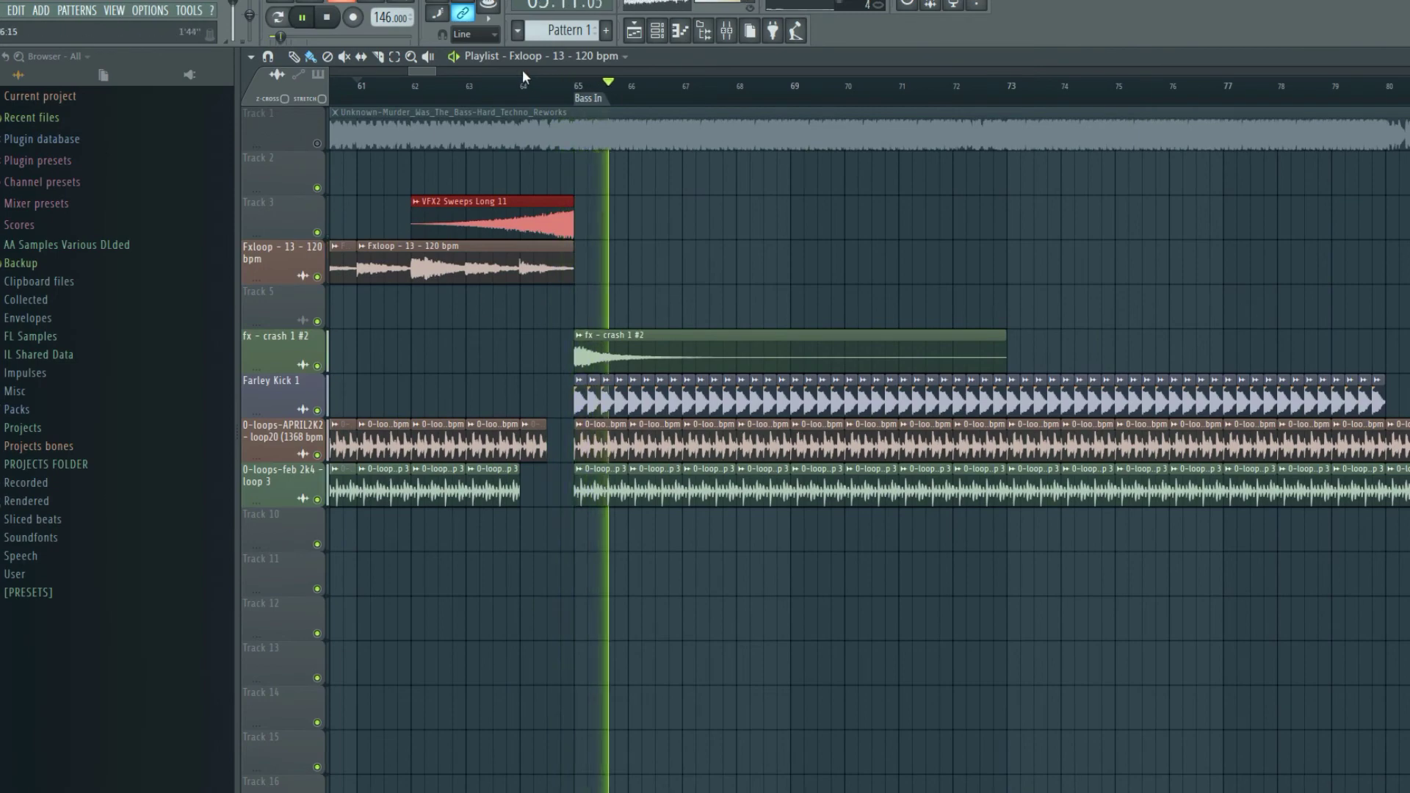
scroll(524, 75, "down", 6)
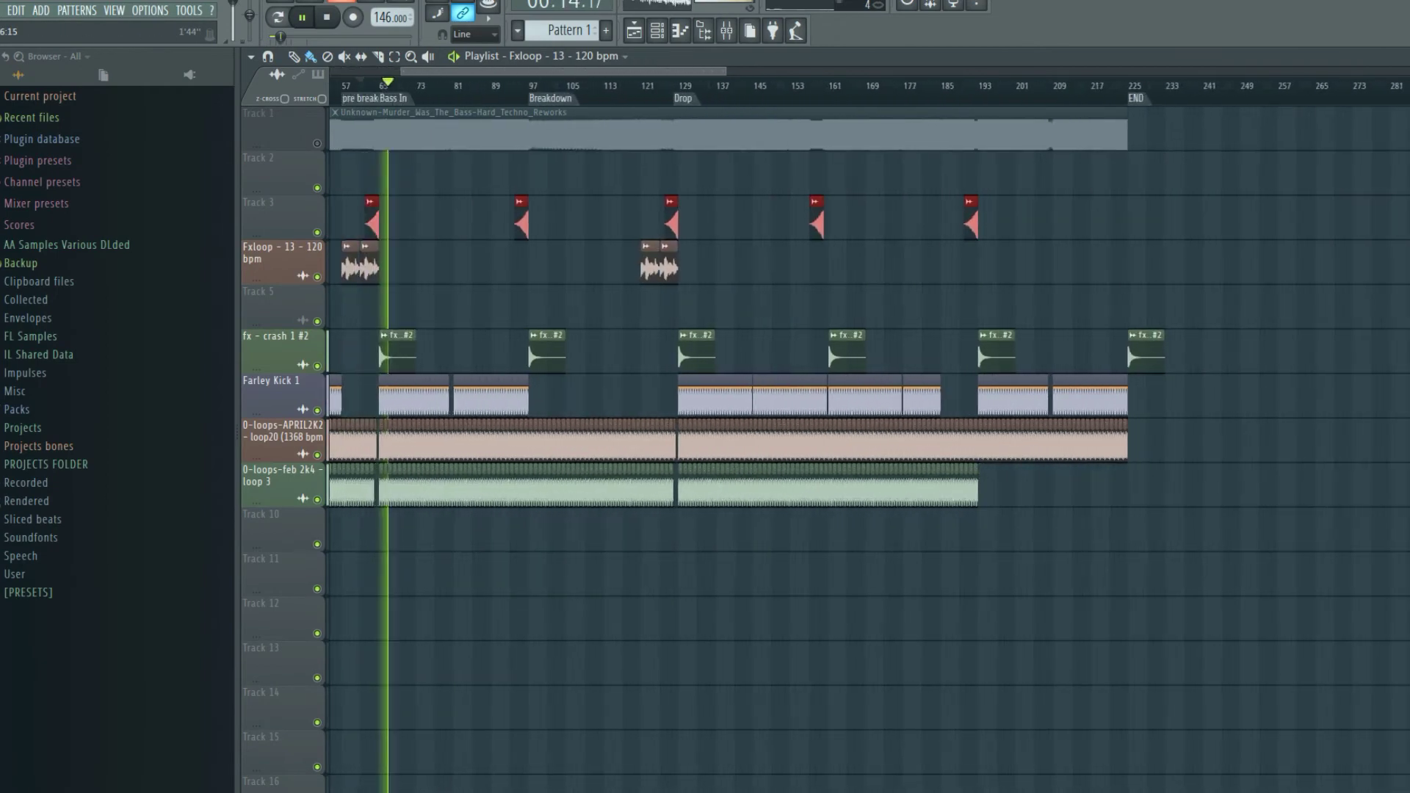
left_click_drag(523, 72, 470, 72)
Move the SBUE4_Fill_05 fill on Track 2 to end at Loop2 In, bar 33.
key("space")
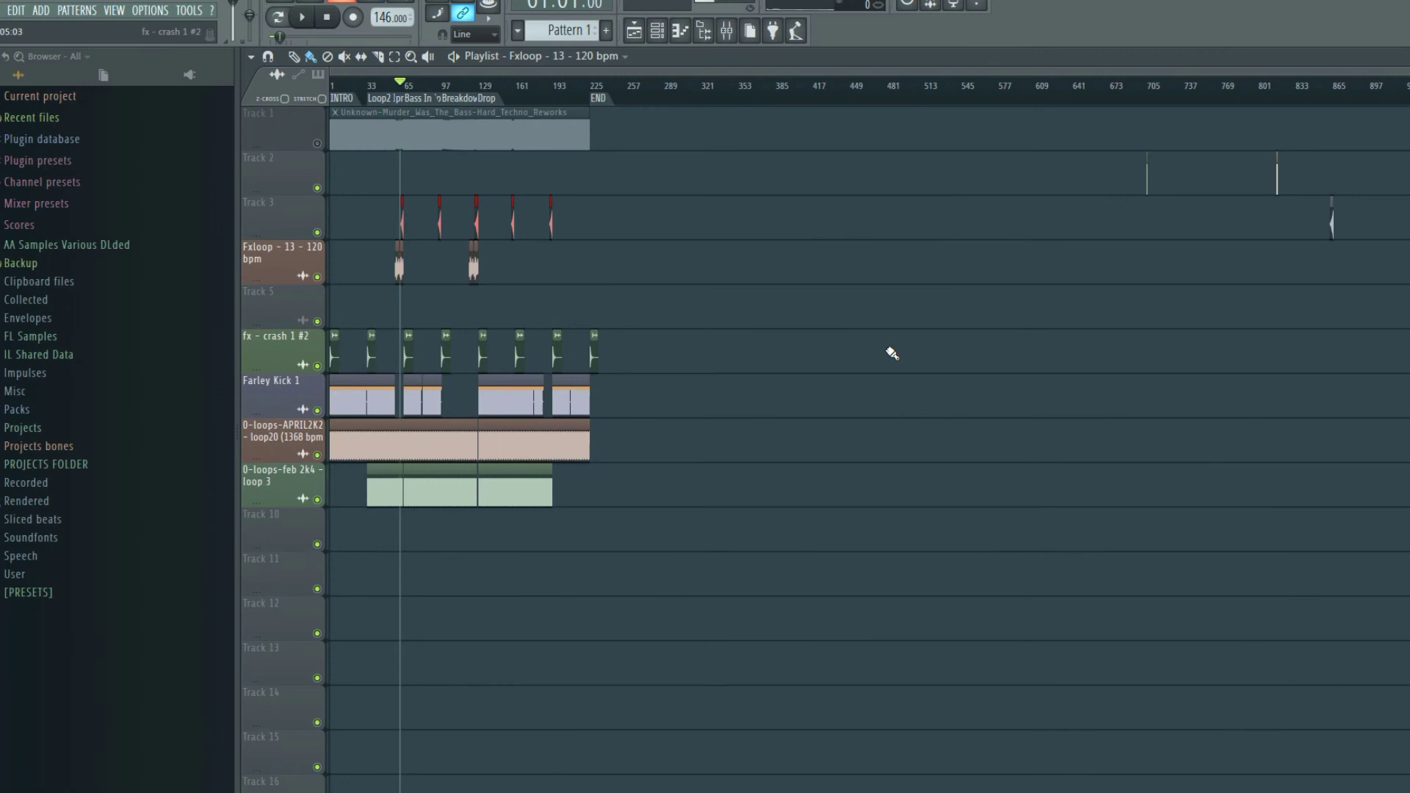
left_click_drag(1109, 166, 1336, 178)
scroll(411, 191, "up", 8)
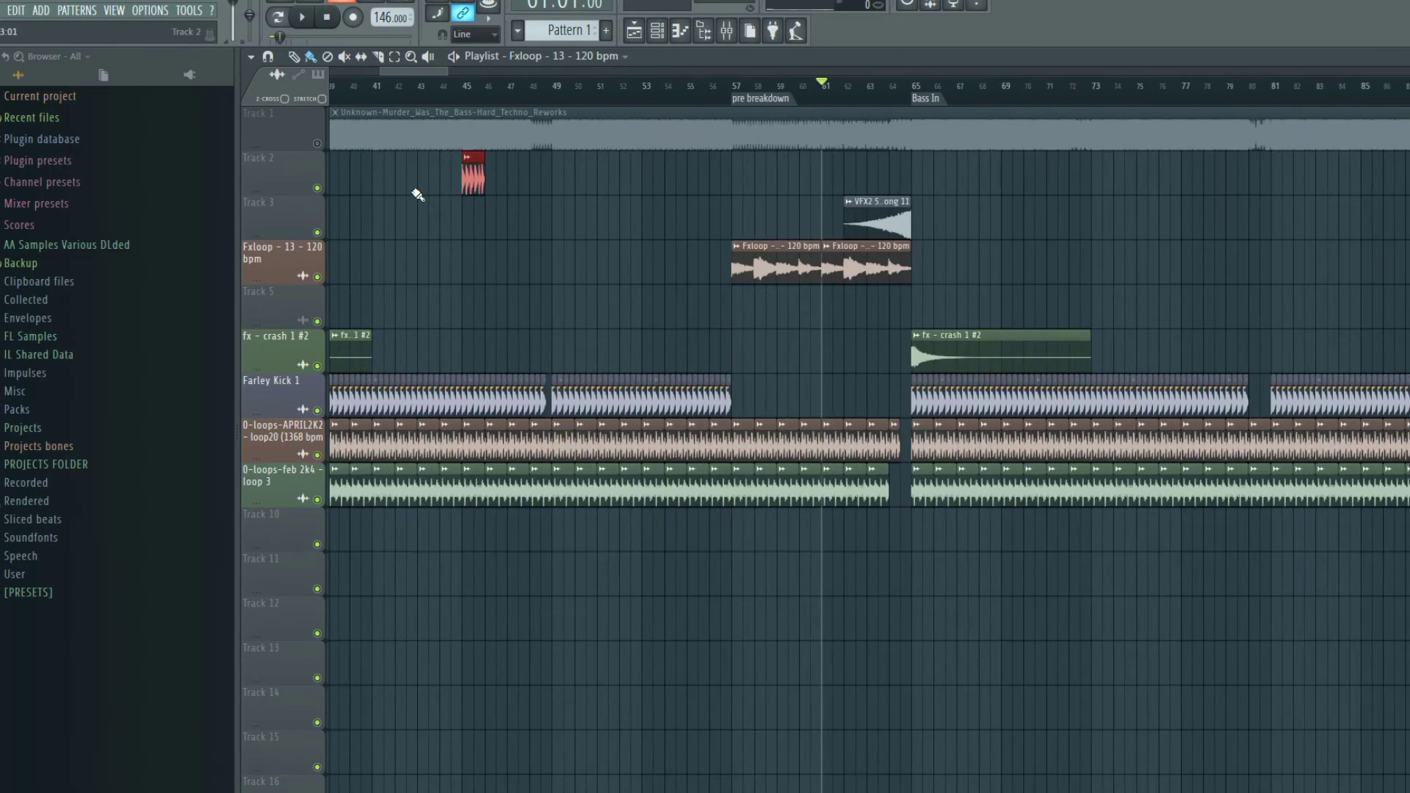
scroll(544, 95, "down", 6)
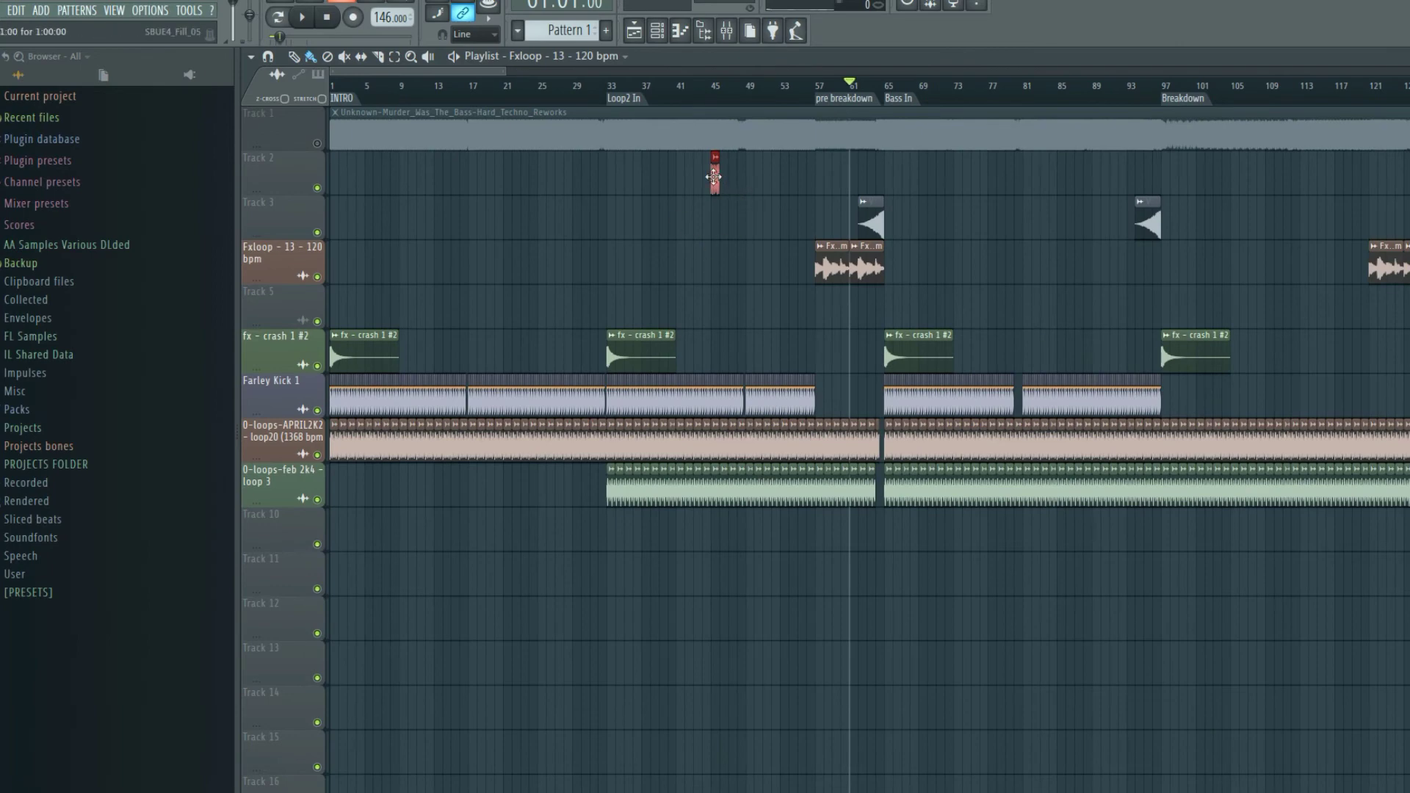
left_click_drag(714, 178, 615, 172)
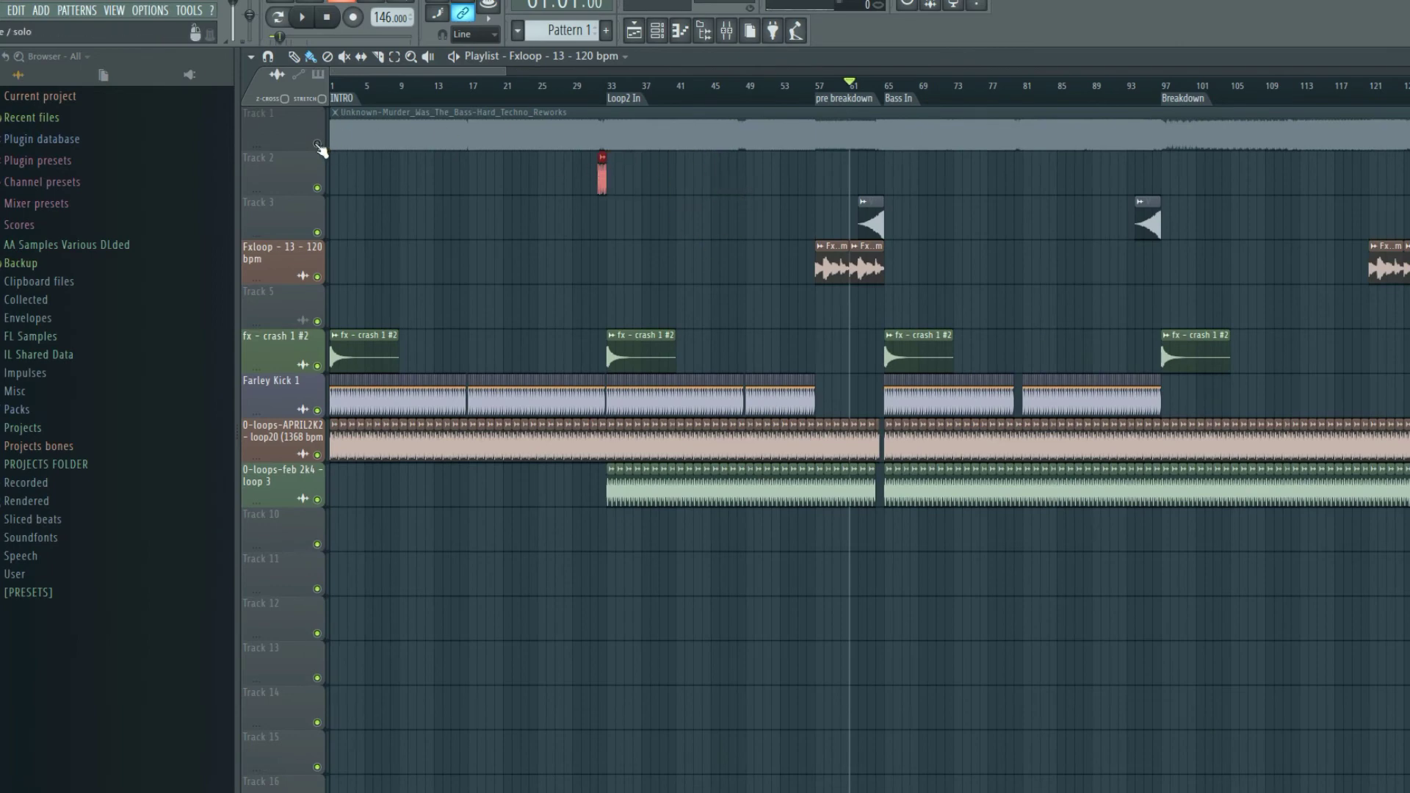
Solo the reference track and set the song position to bar 32.
right_click(317, 144)
scroll(603, 217, "up", 6)
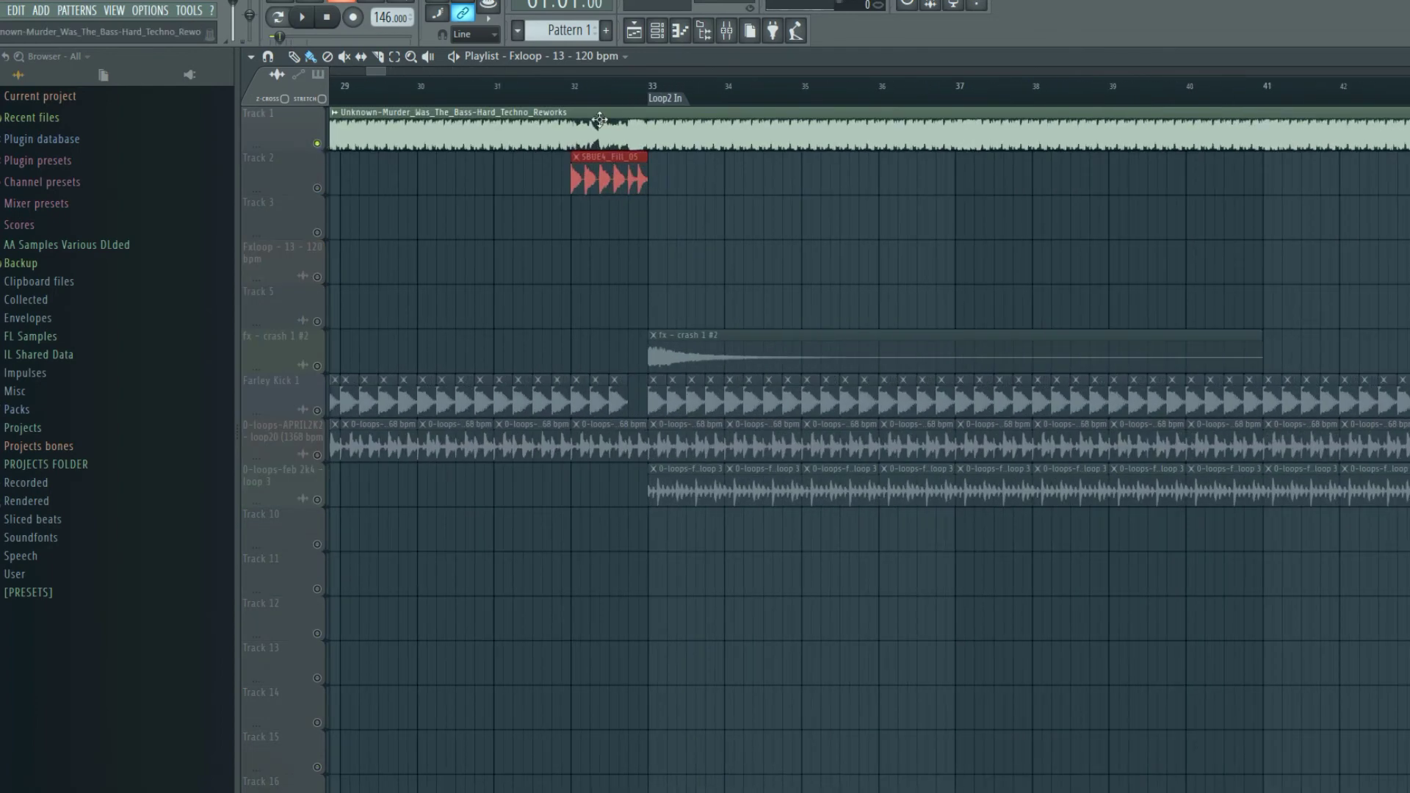
left_click(575, 92)
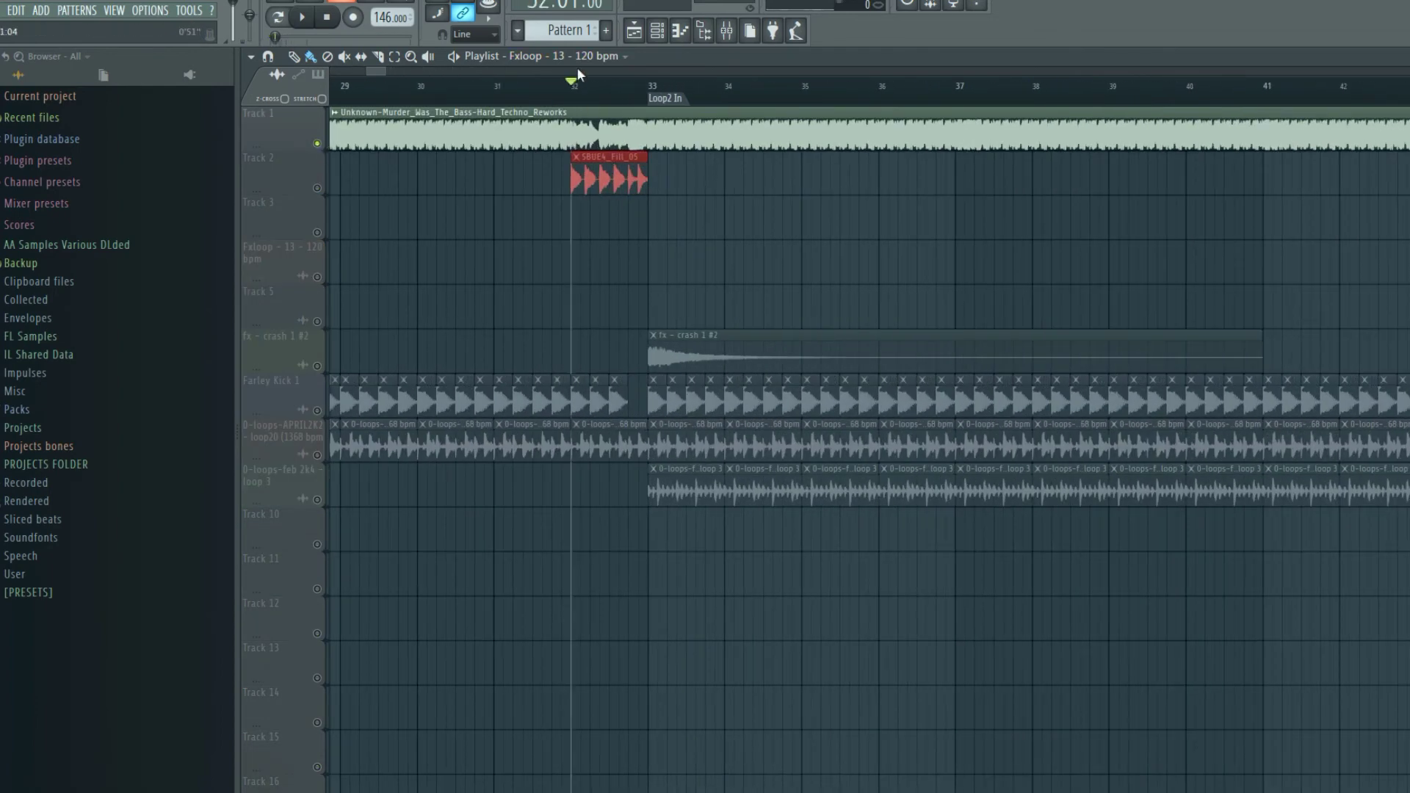
scroll(724, 115, "down", 6)
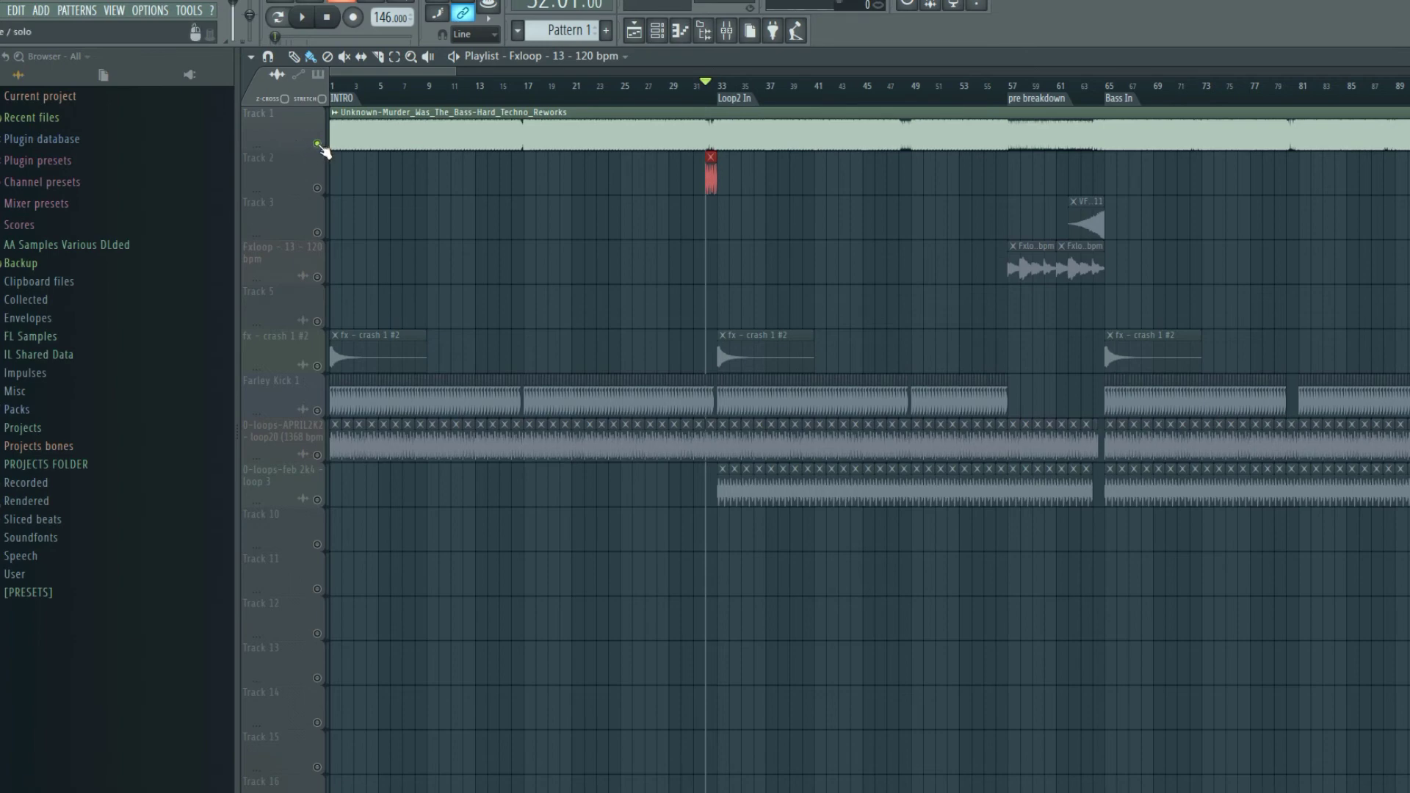
Play the soloed reference from bar 29 leading into Loop2 In.
right_click(318, 144)
right_click(317, 145)
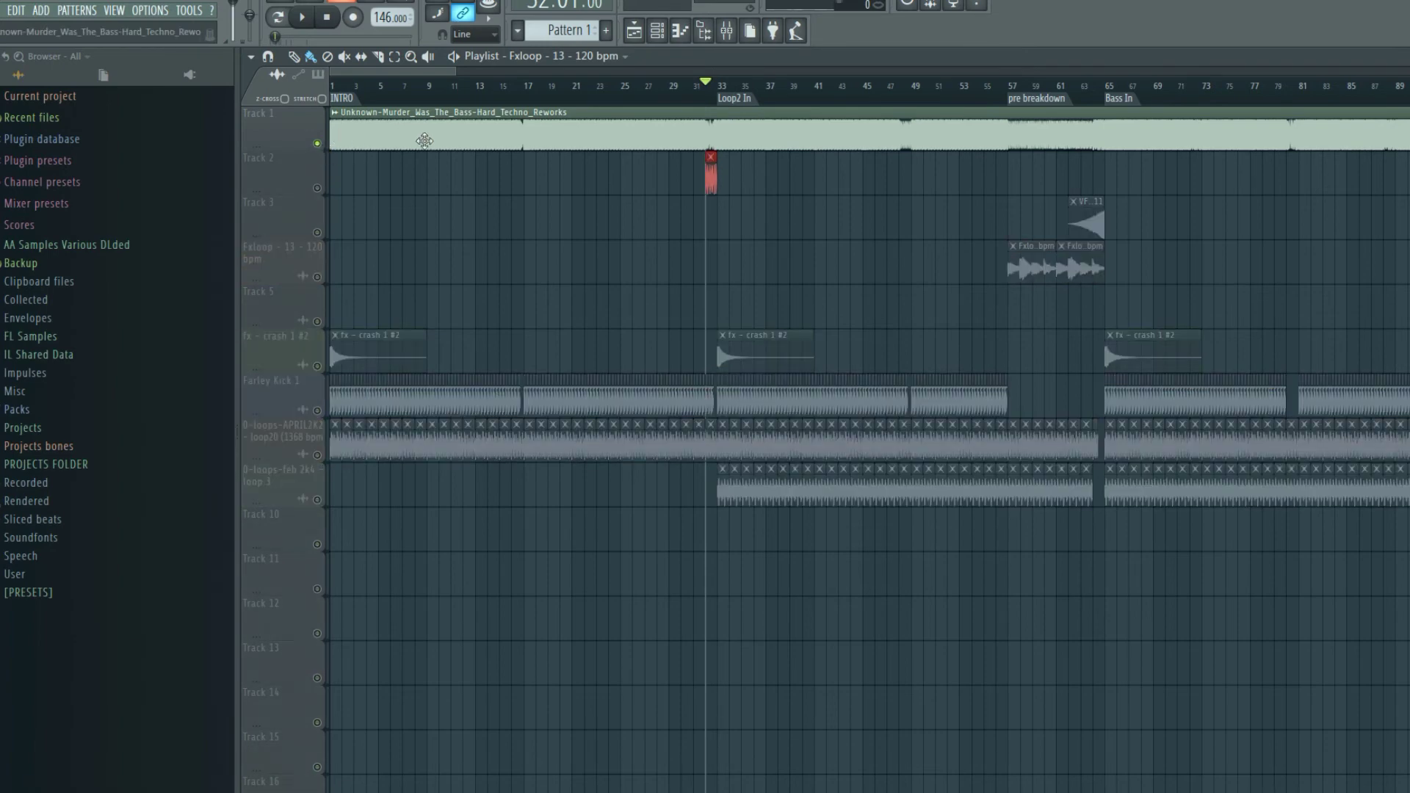
left_click(677, 91)
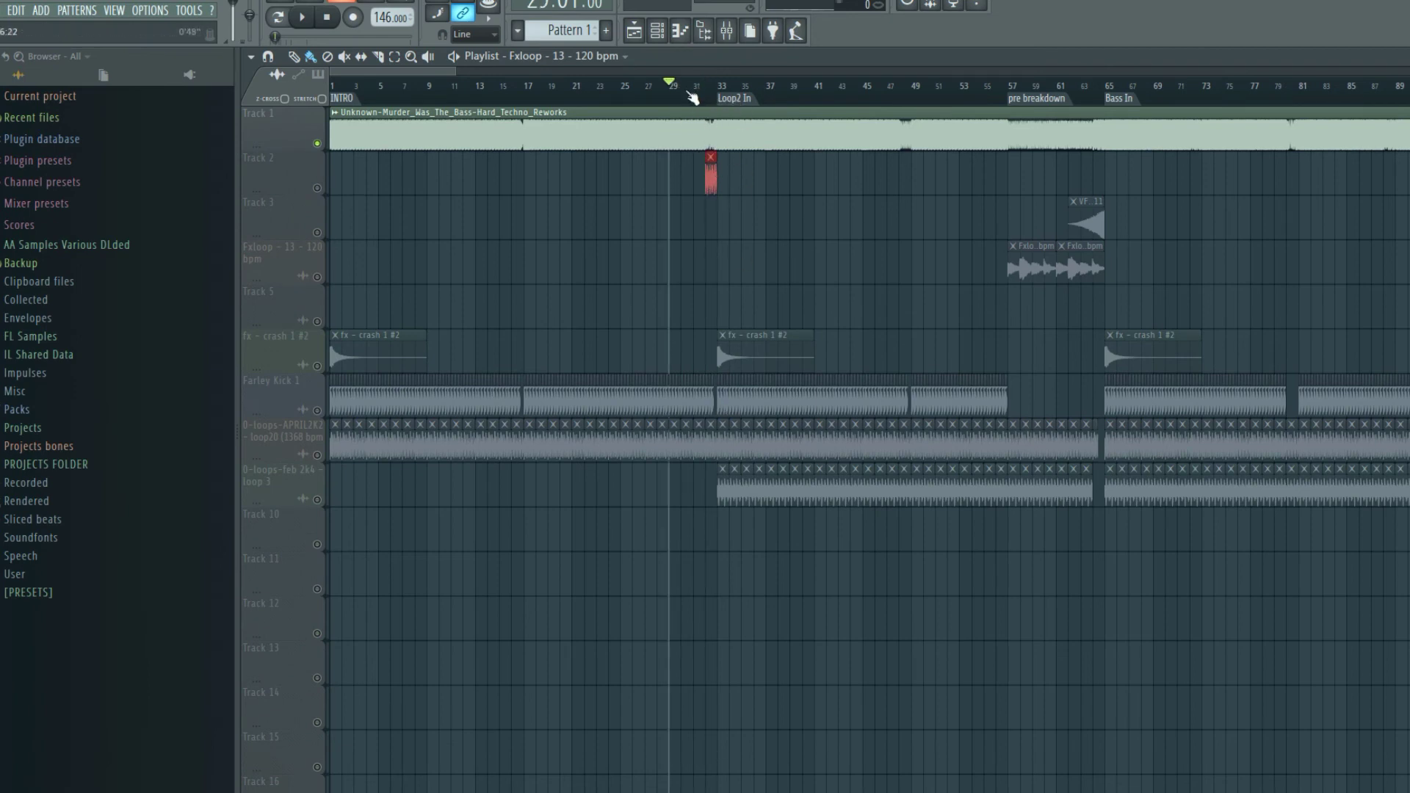
key("space")
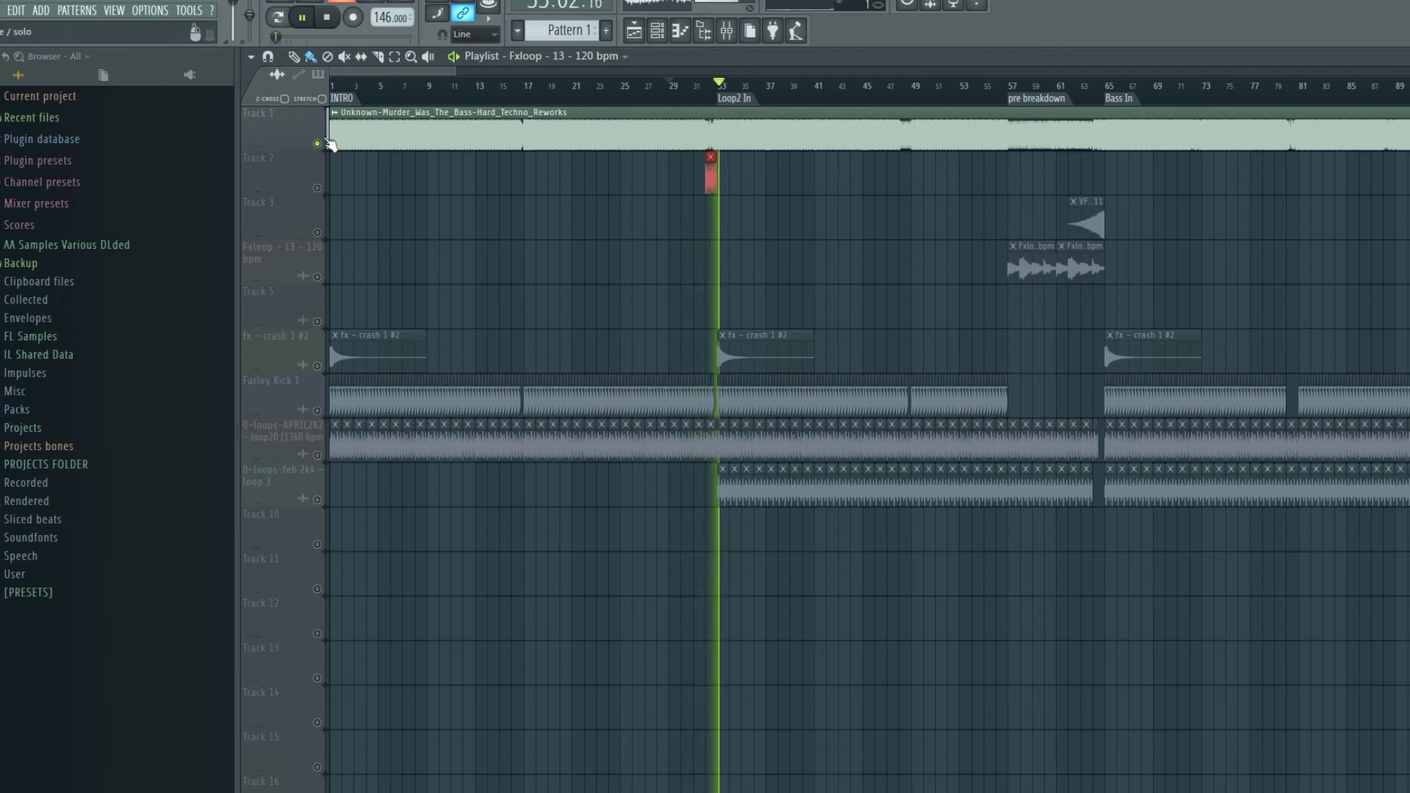
key("space")
Unsolo the reference and mute Track 1 so the arrangement plays without it.
right_click(318, 144)
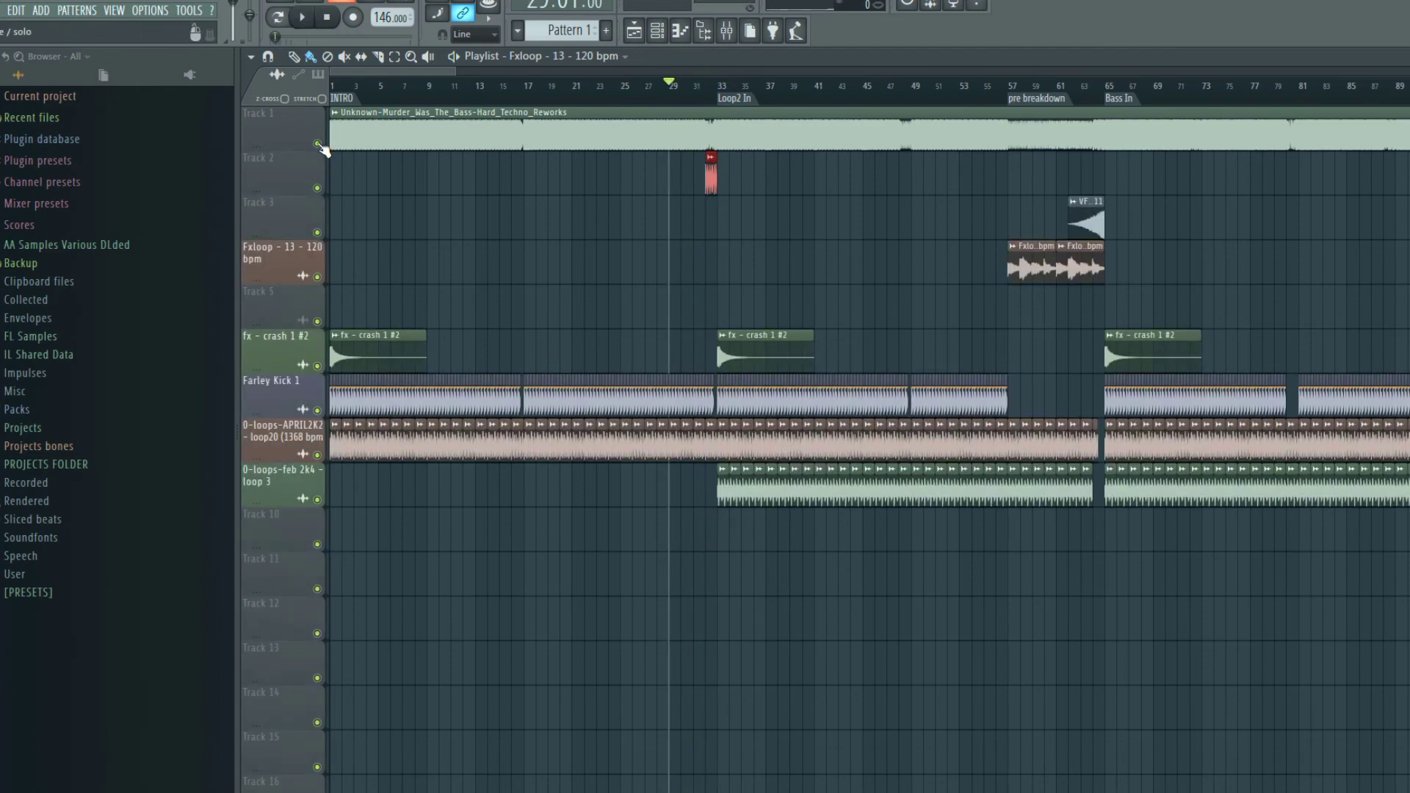
right_click(318, 144)
right_click(318, 144)
left_click(317, 144)
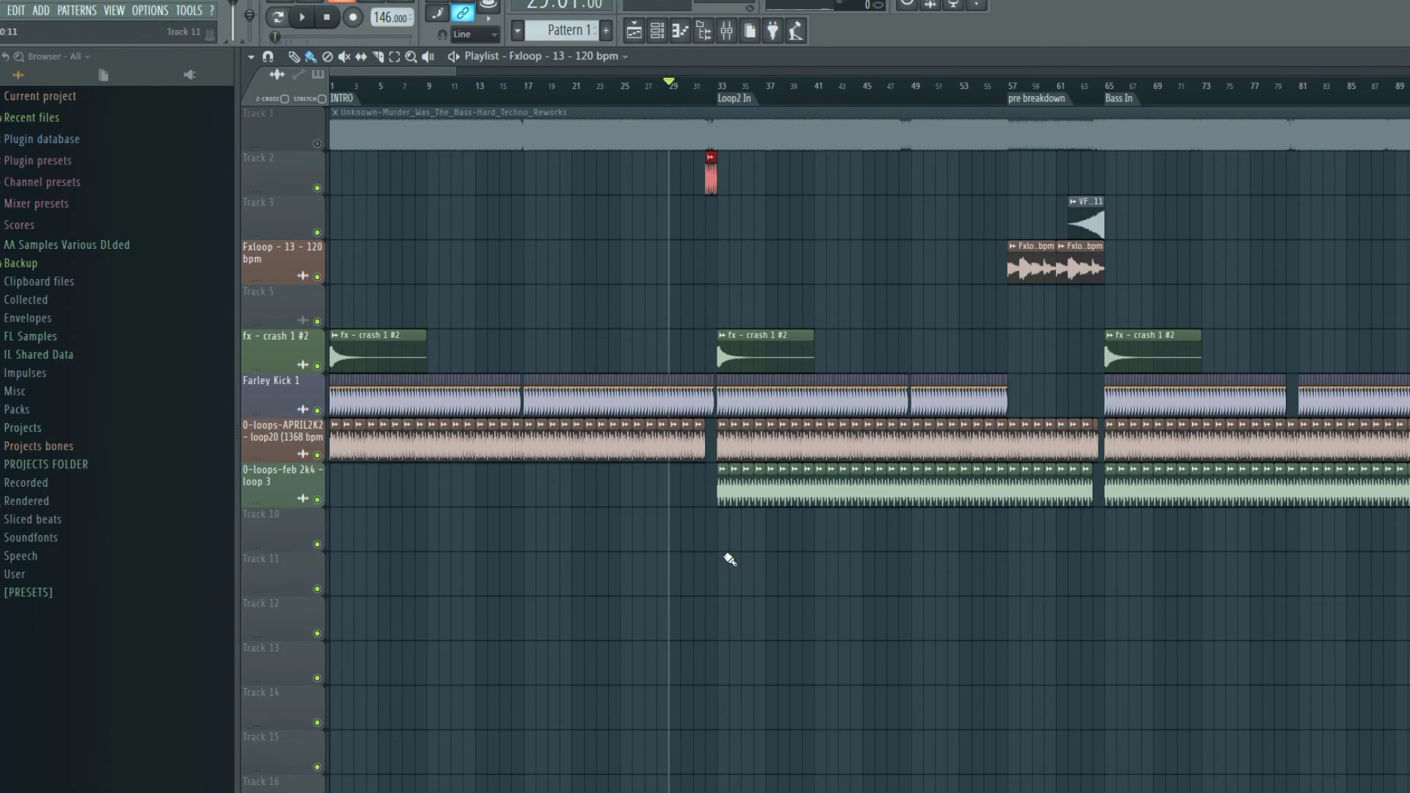
scroll(727, 560, "up", 5)
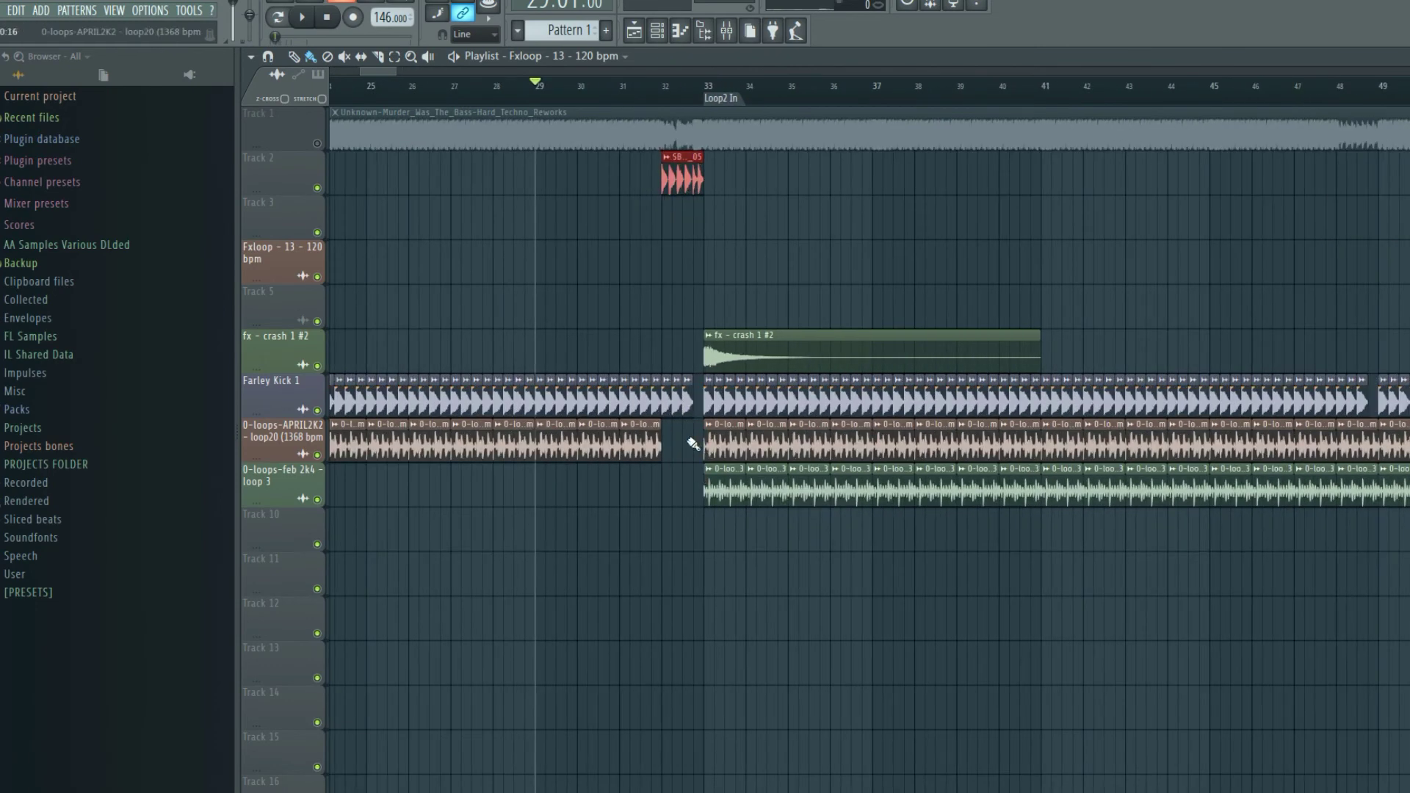
Trim the first Farley Kick 1 clip and play the arrangement from bar 29 into Loop2 In.
left_click_drag(689, 408, 682, 409)
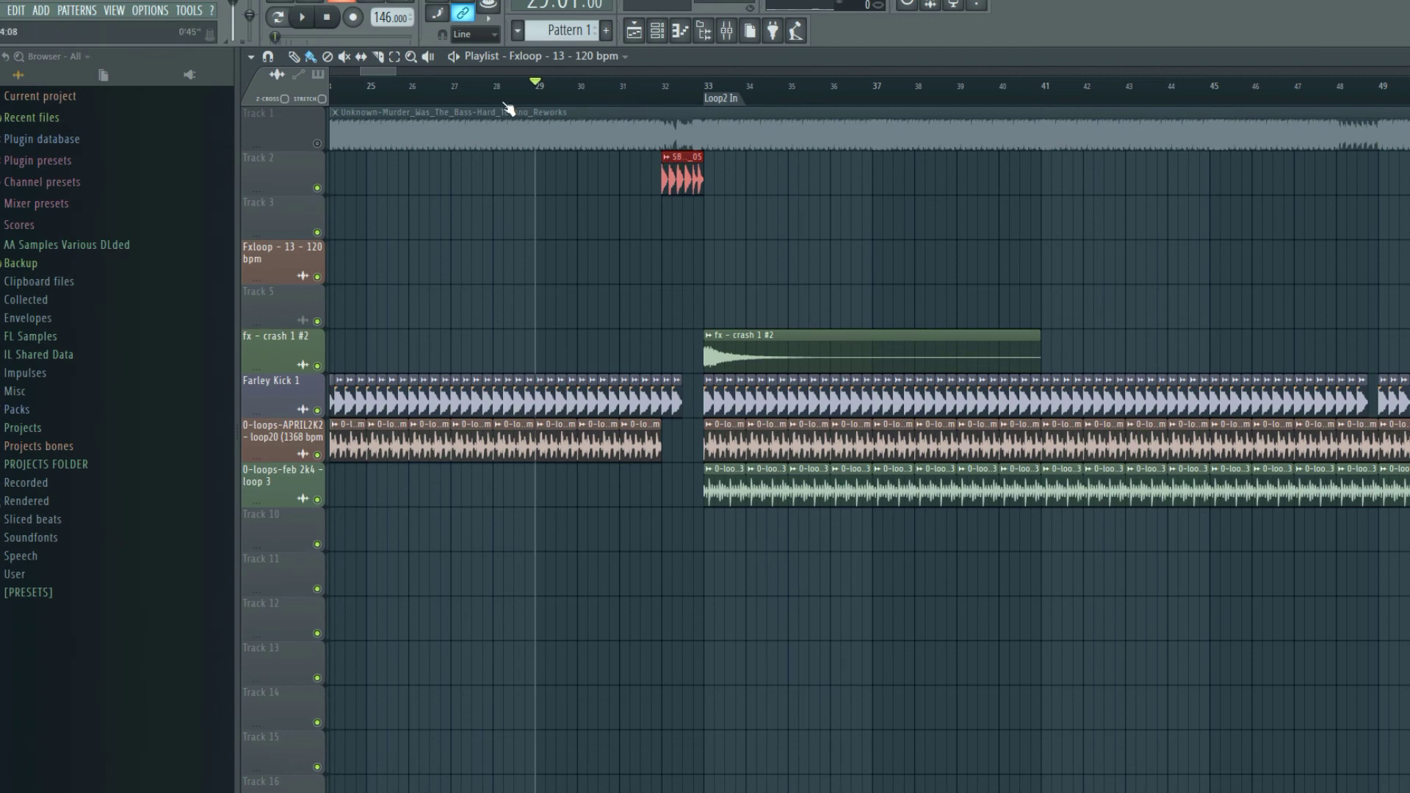
left_click(369, 92)
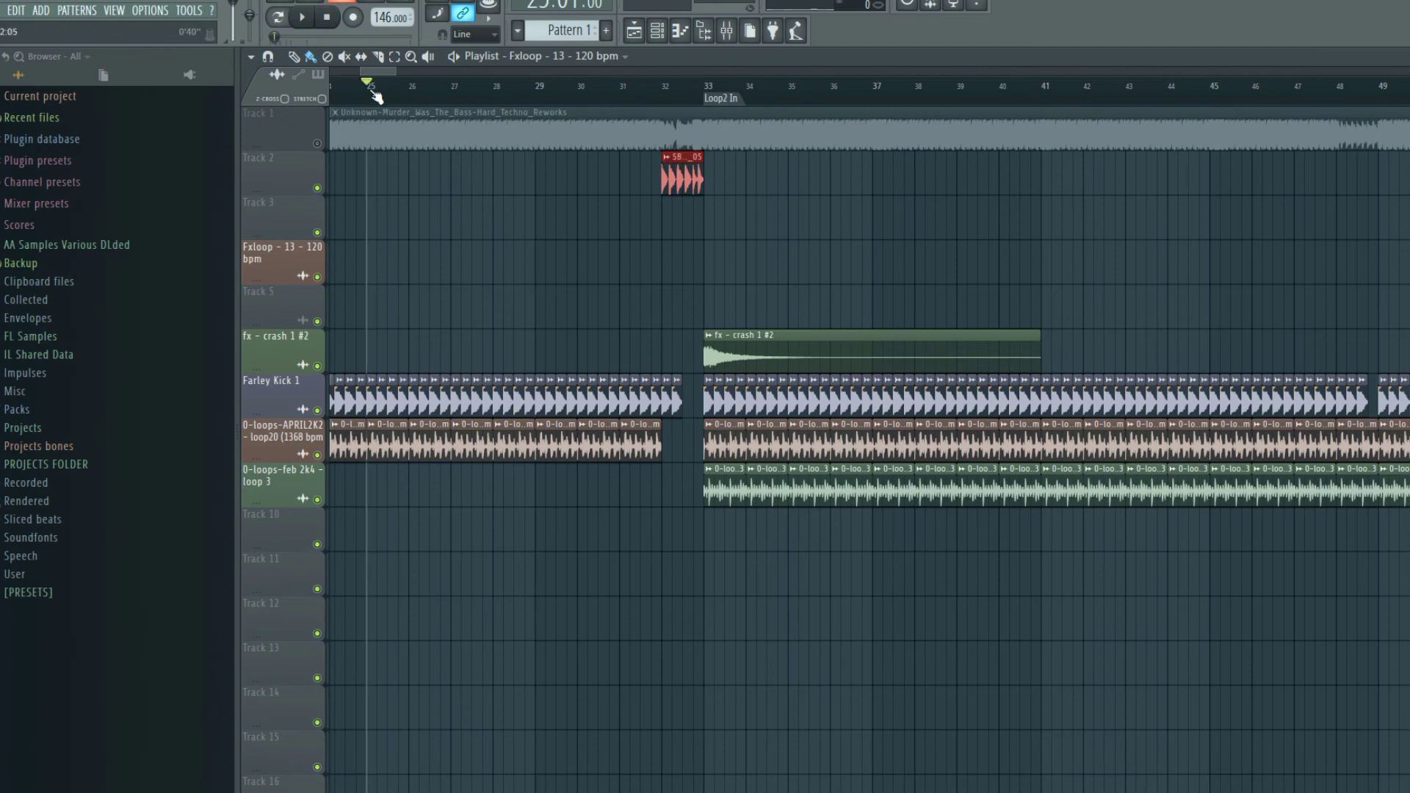
scroll(383, 76, "down", 1)
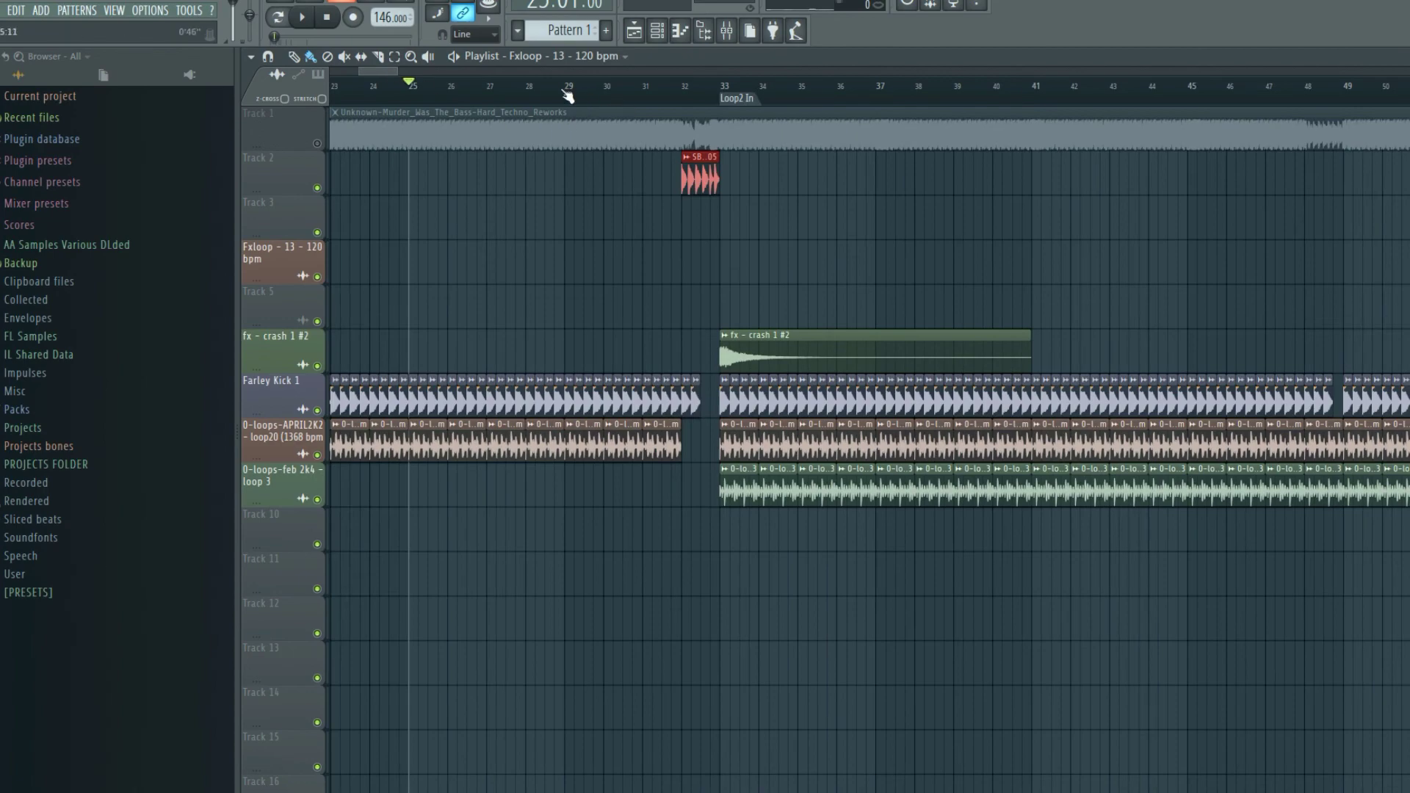
left_click(567, 93)
key("space")
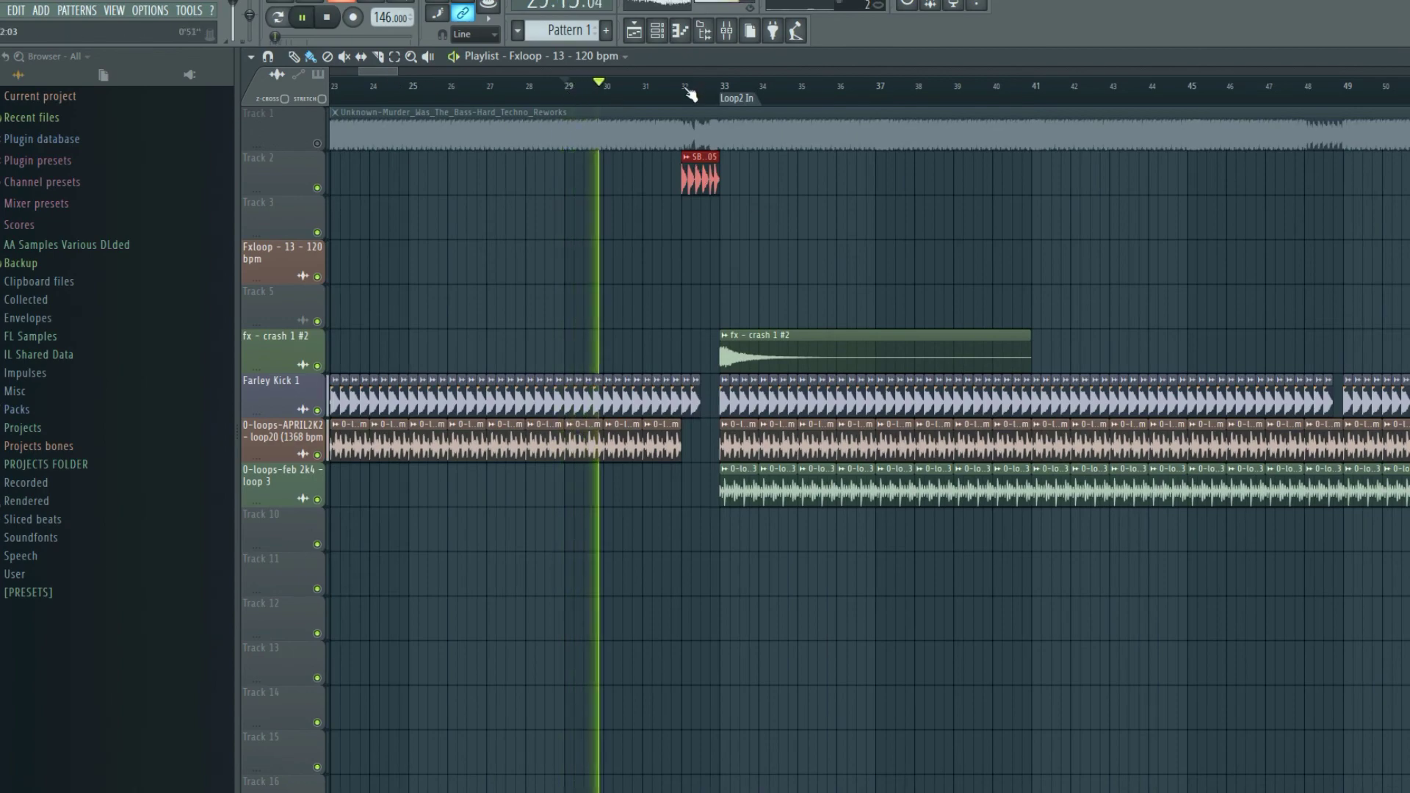
scroll(690, 67, "down", 6)
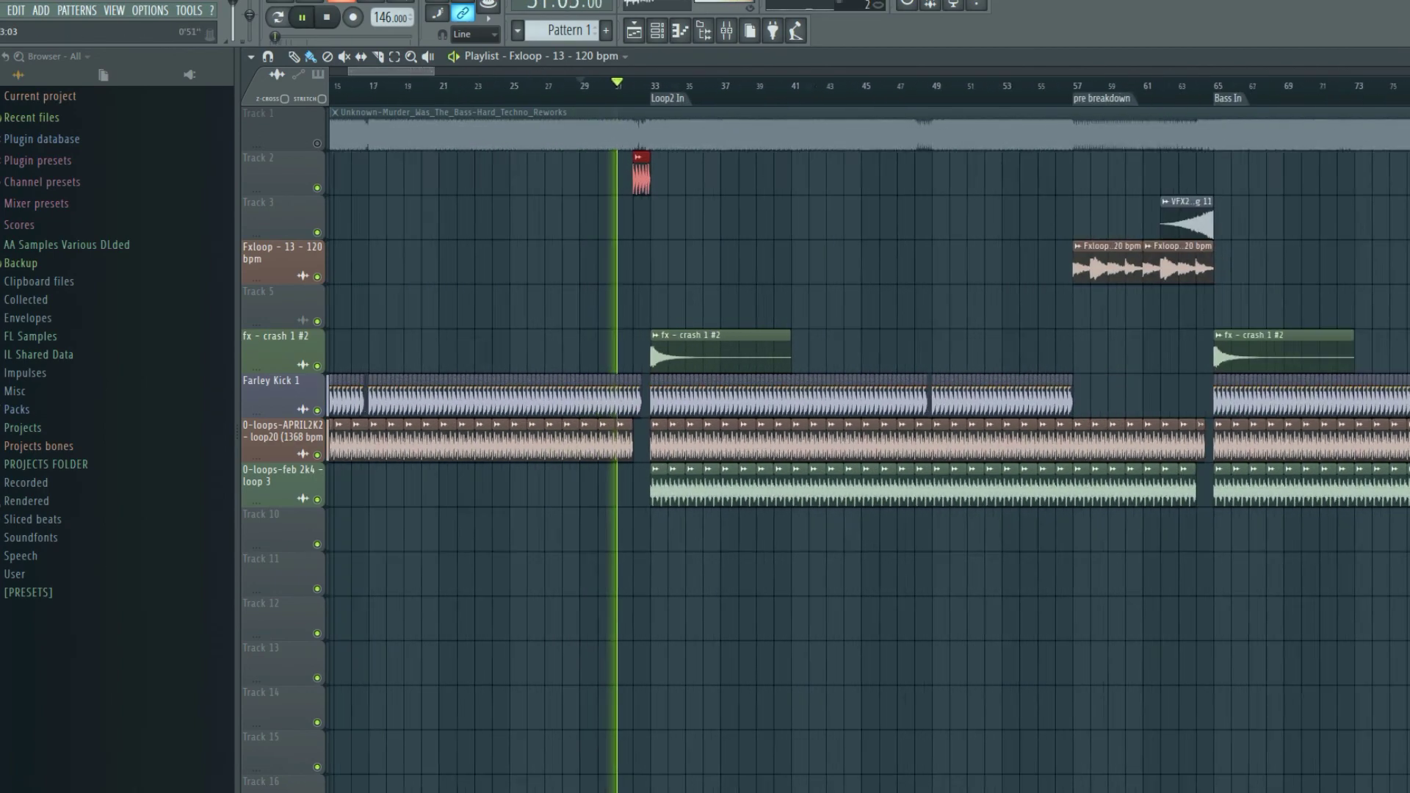
scroll(690, 66, "up", 2)
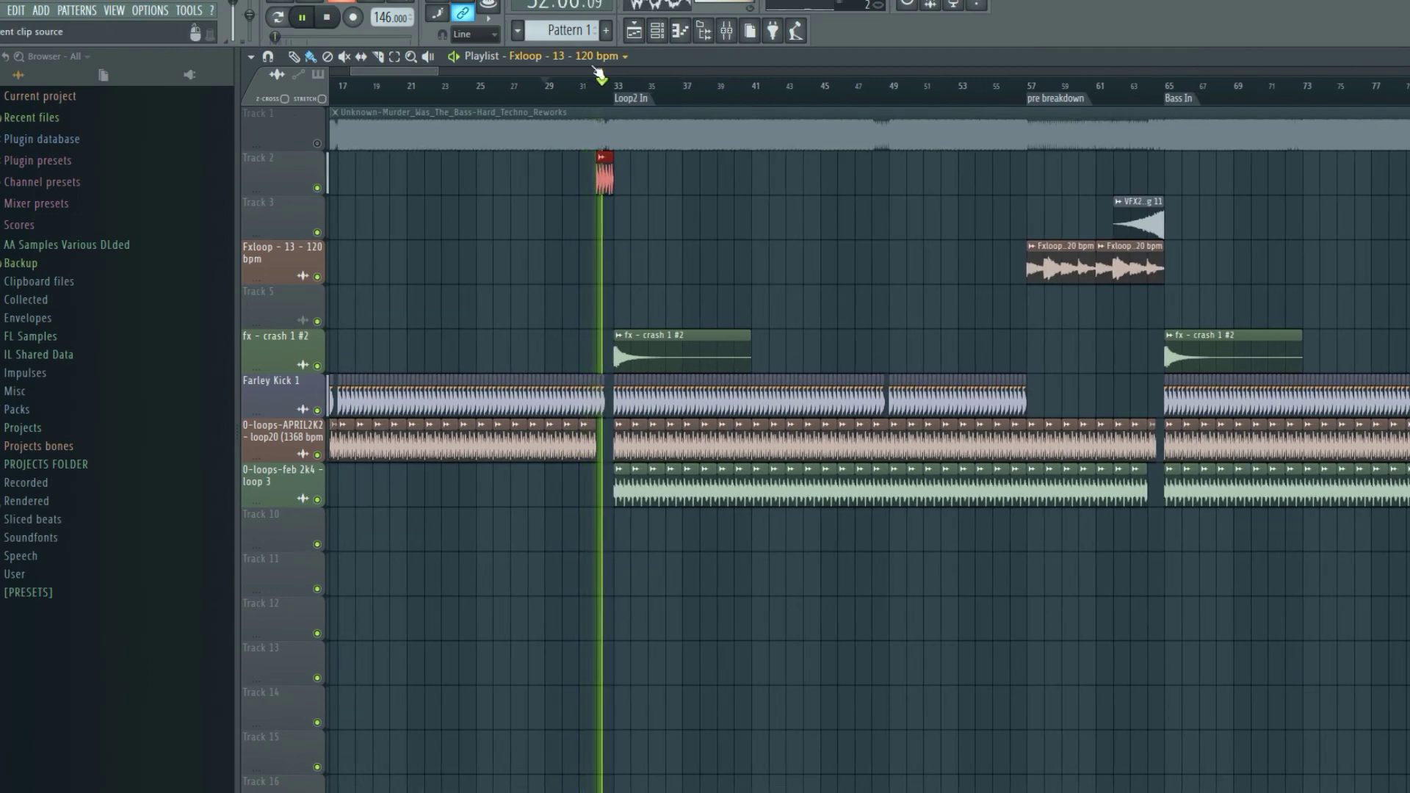
Stop playback and duplicate the red Track 2 drum fill, placing the copy around bar 127.
scroll(589, 68, "down", 6)
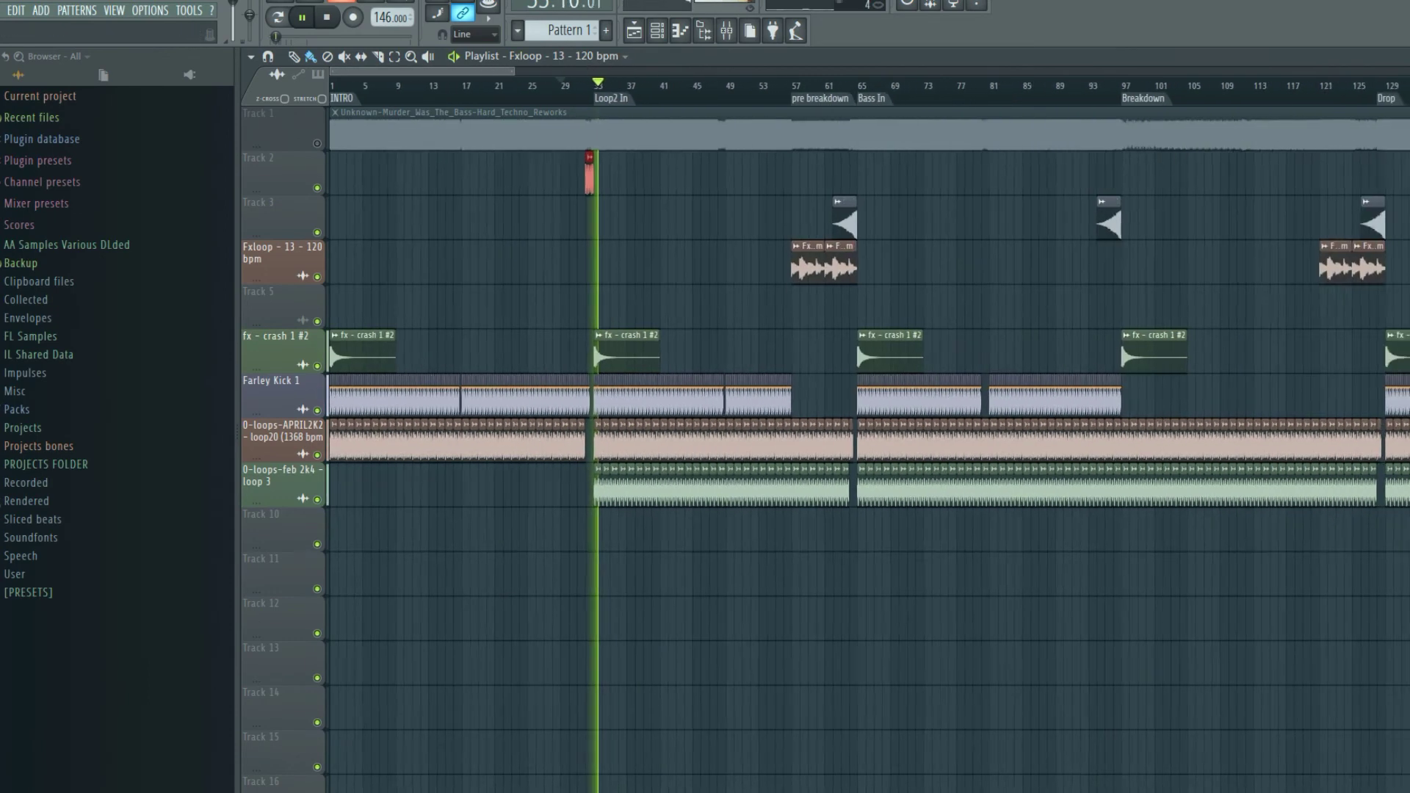
key("space")
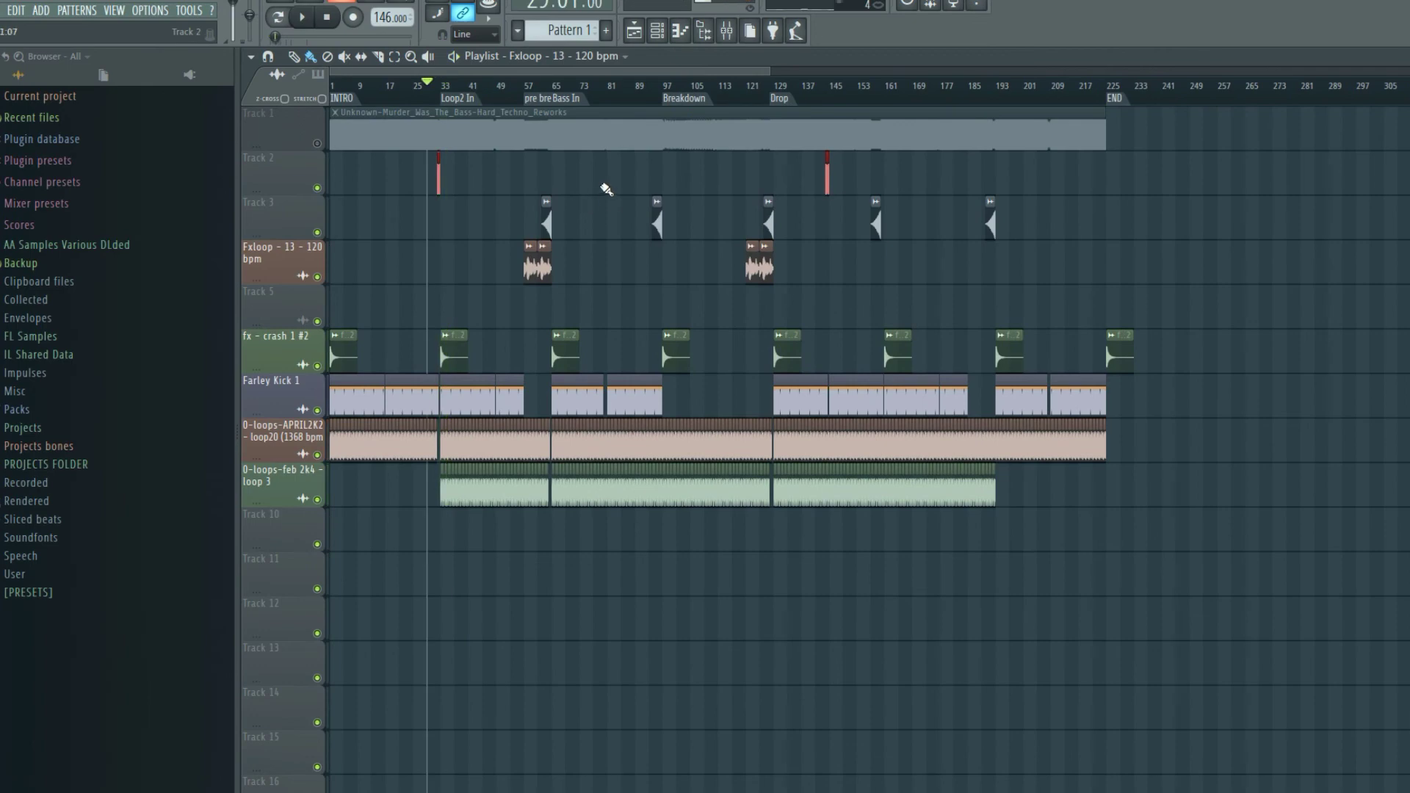
scroll(789, 253, "up", 2)
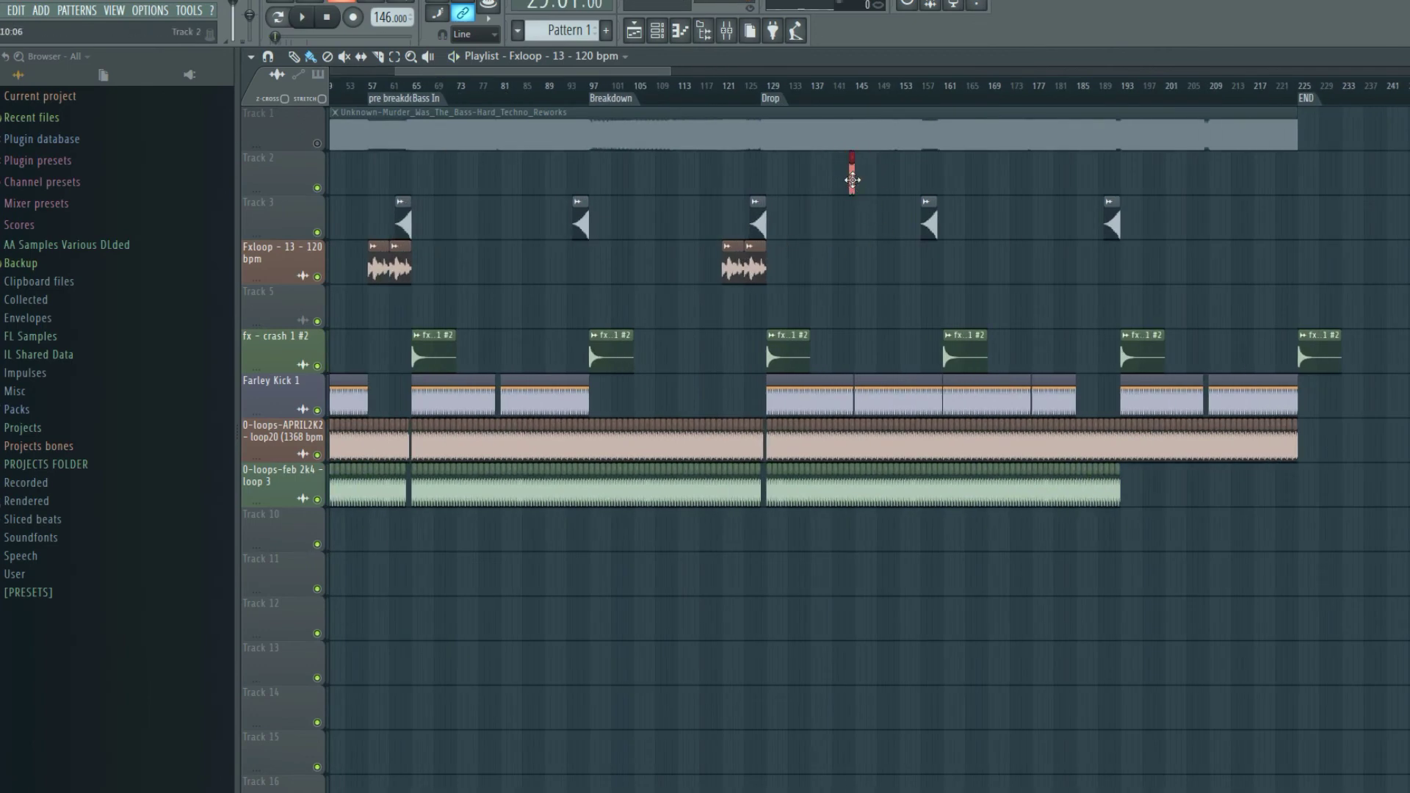
key("ctrl+b")
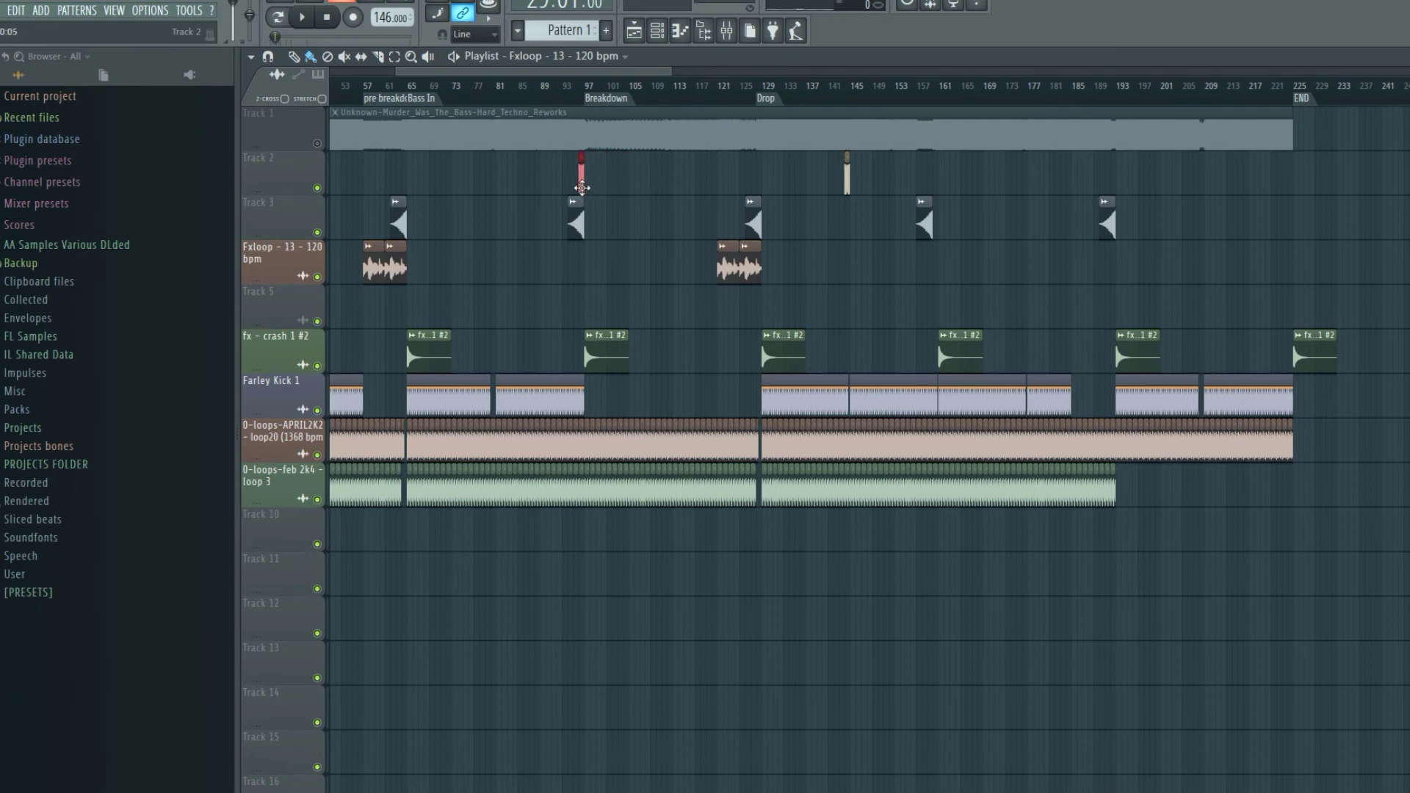
left_click_drag(520, 183, 736, 162)
left_click_drag(583, 167, 751, 150)
scroll(783, 202, "up", 3)
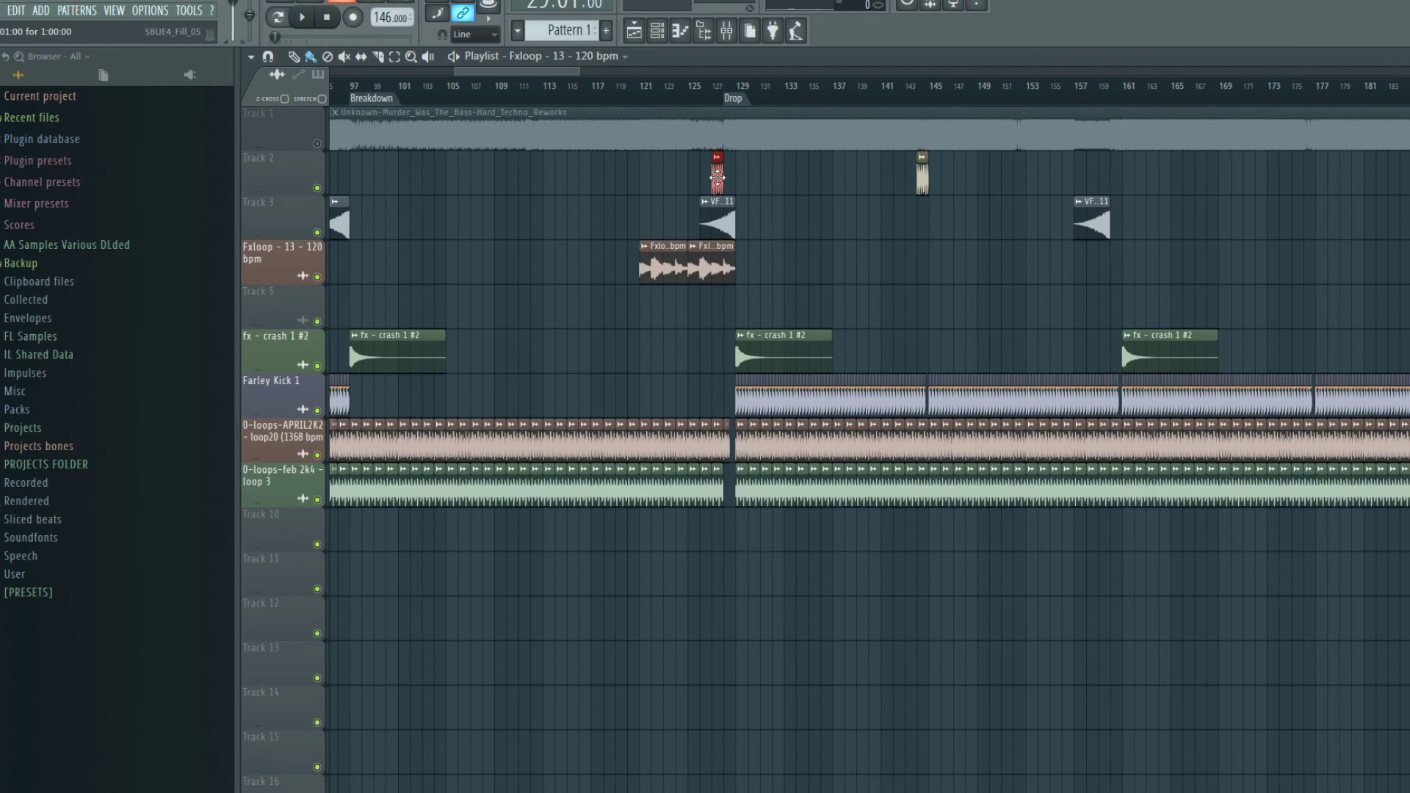
Start the drum fill at bar 128 and delete the last 0-loops-APRIL2K2 clip beneath it.
left_click_drag(718, 177, 727, 178)
scroll(734, 464, "up", 5)
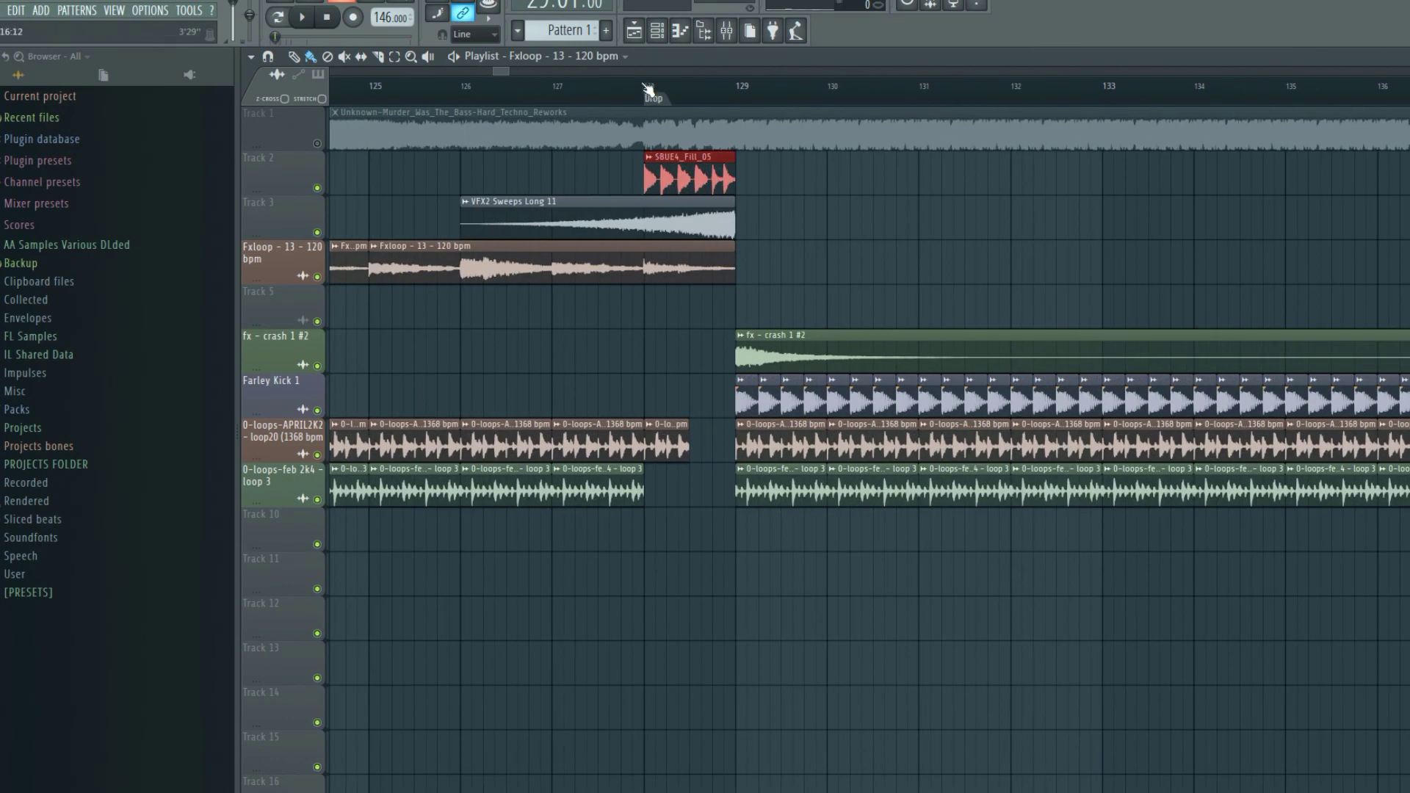
left_click(649, 88)
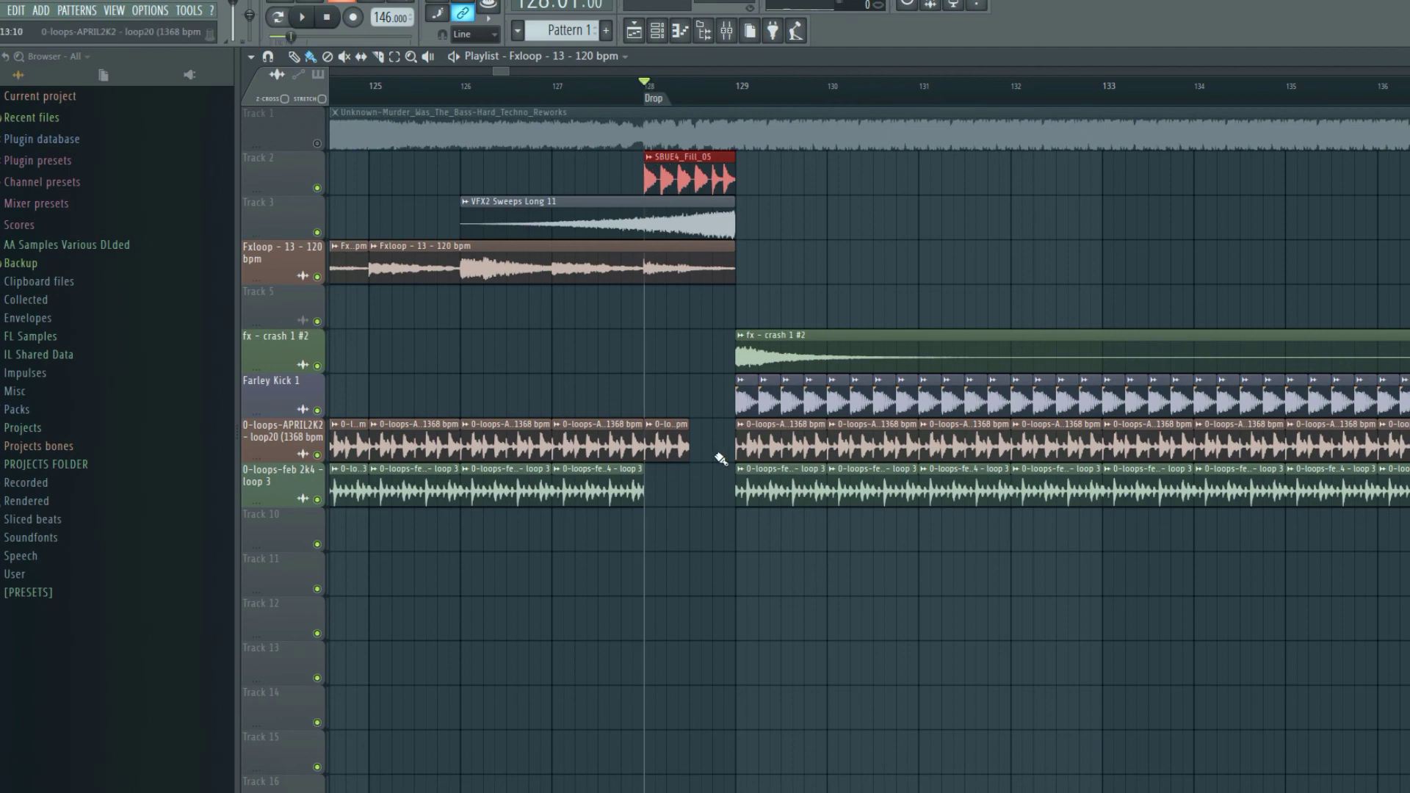
right_click(671, 450)
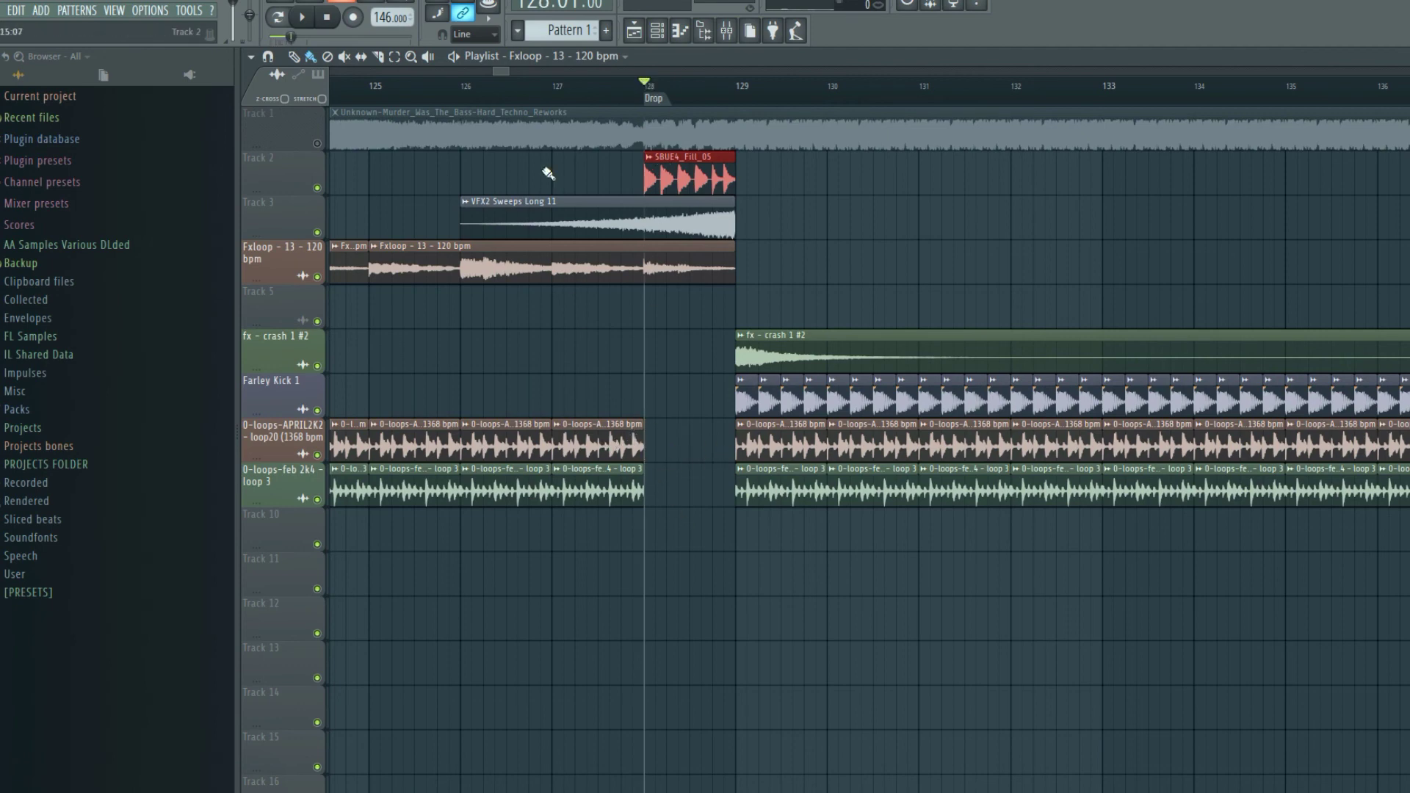
Play from bar 127 to hear the fill lead into the Drop, then stop.
left_click(556, 90)
key("space")
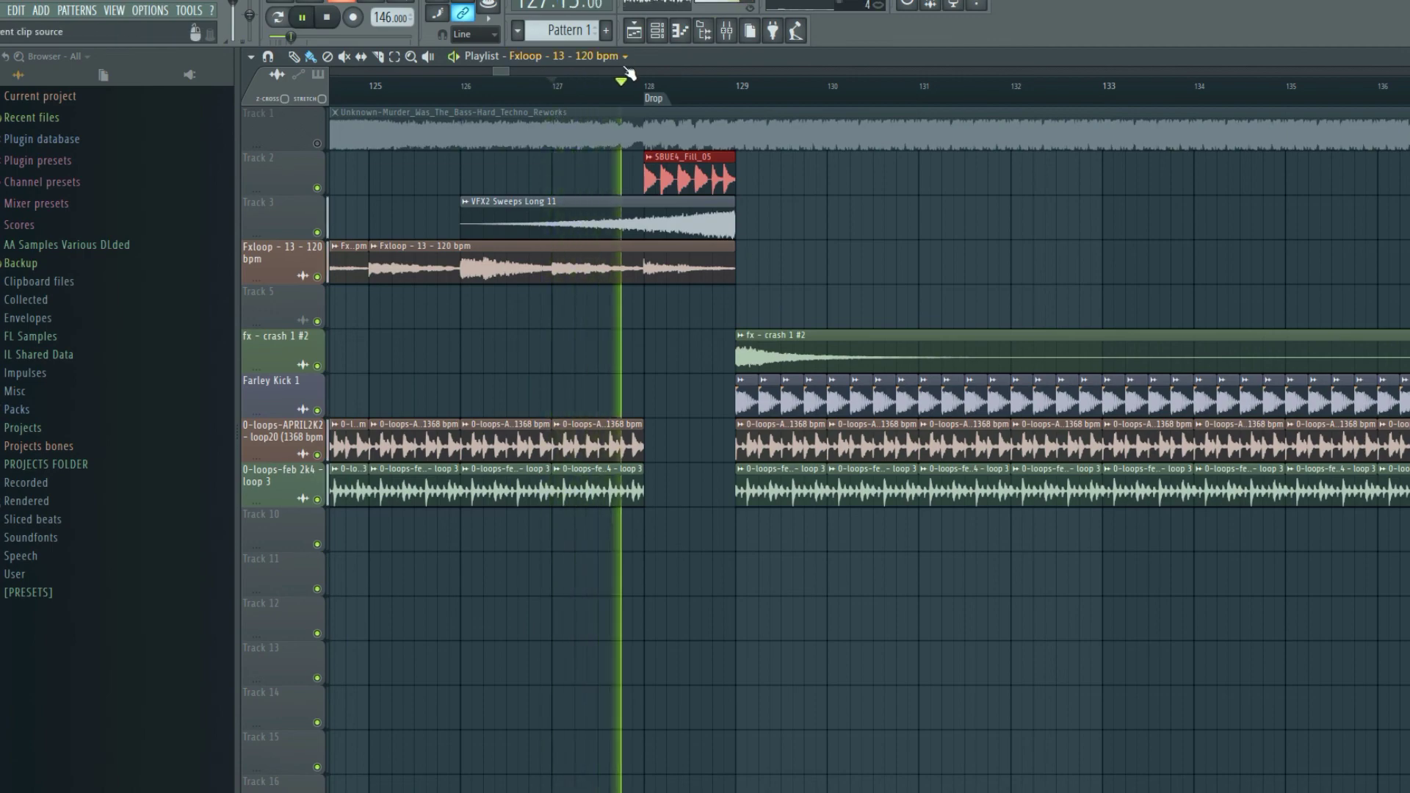
scroll(628, 74, "down", 6)
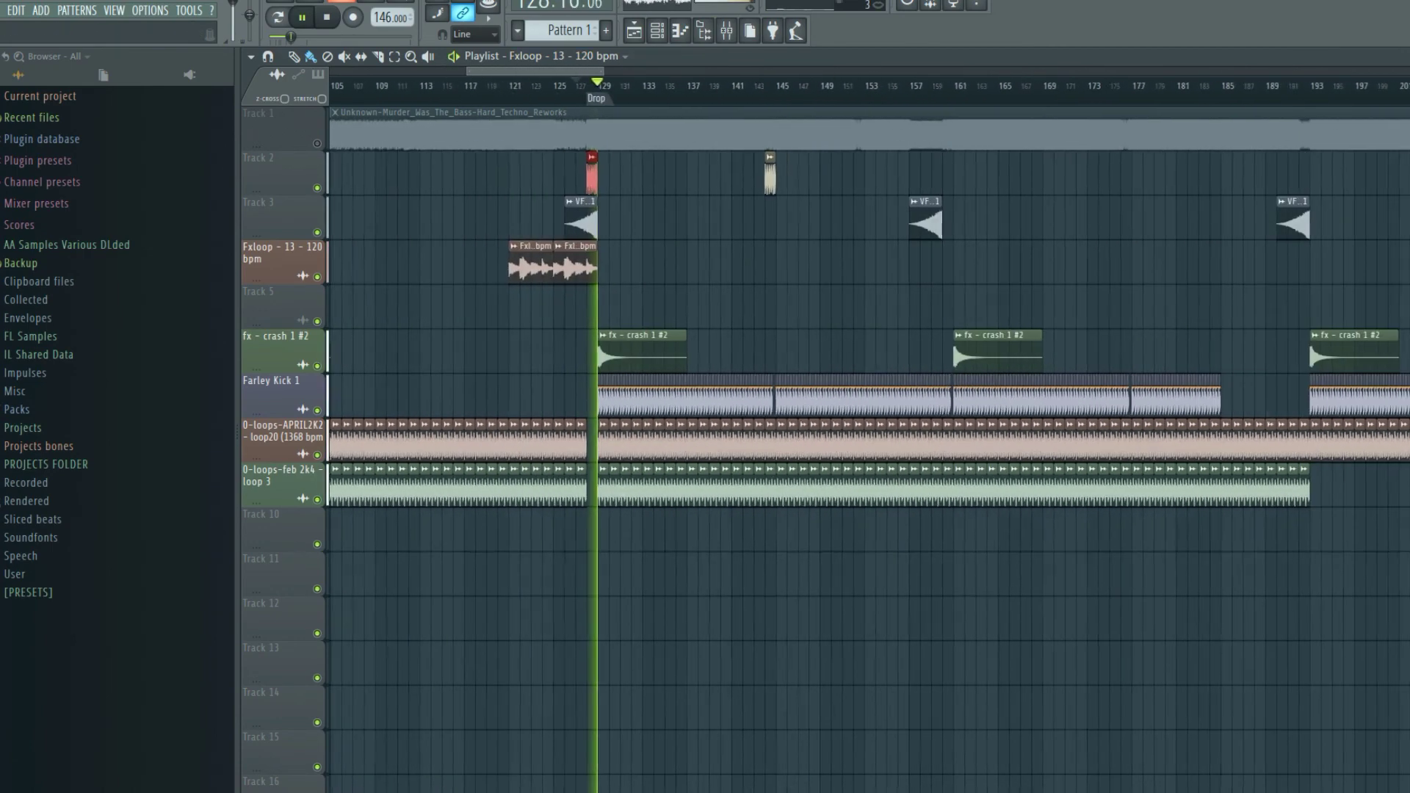
scroll(627, 74, "down", 4)
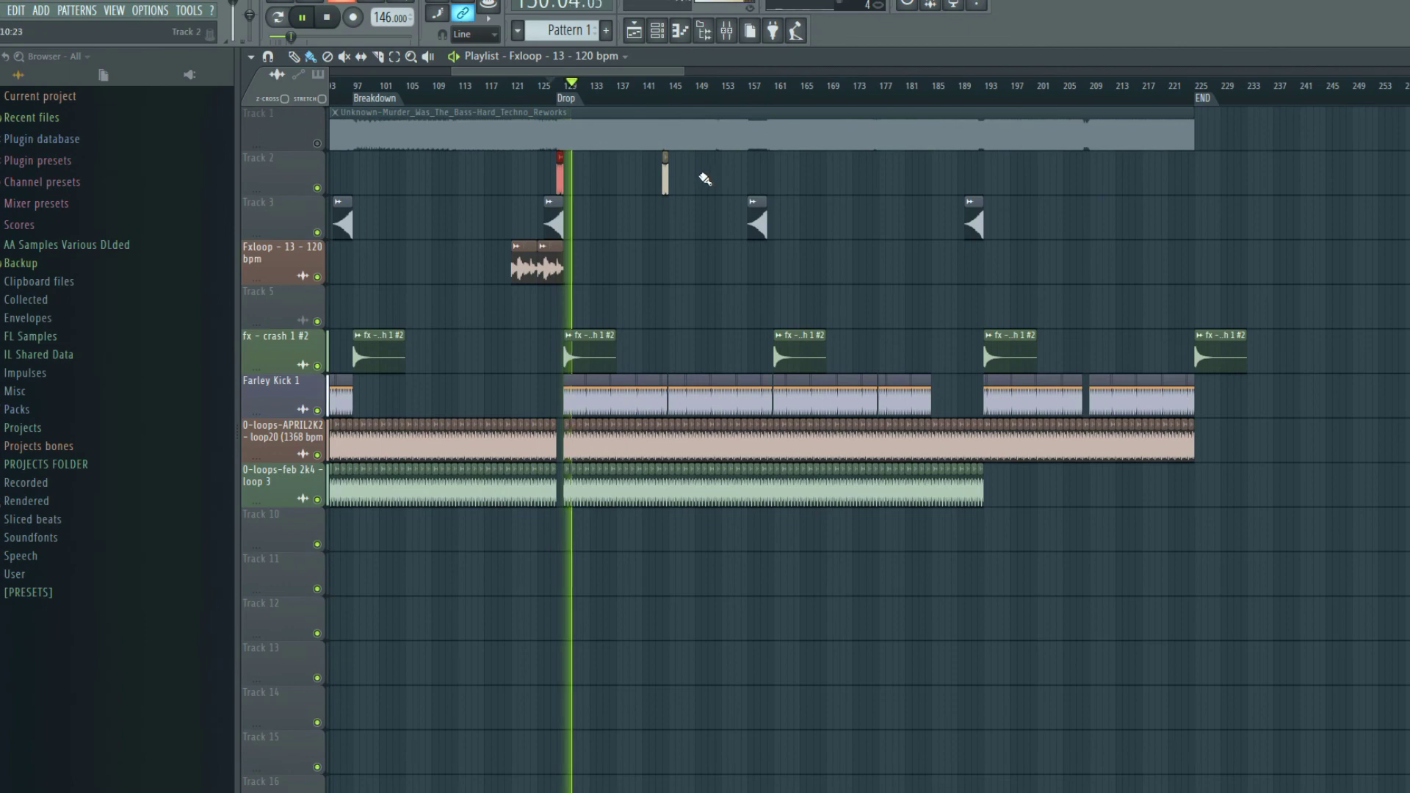
key("space")
scroll(665, 73, "down", 6)
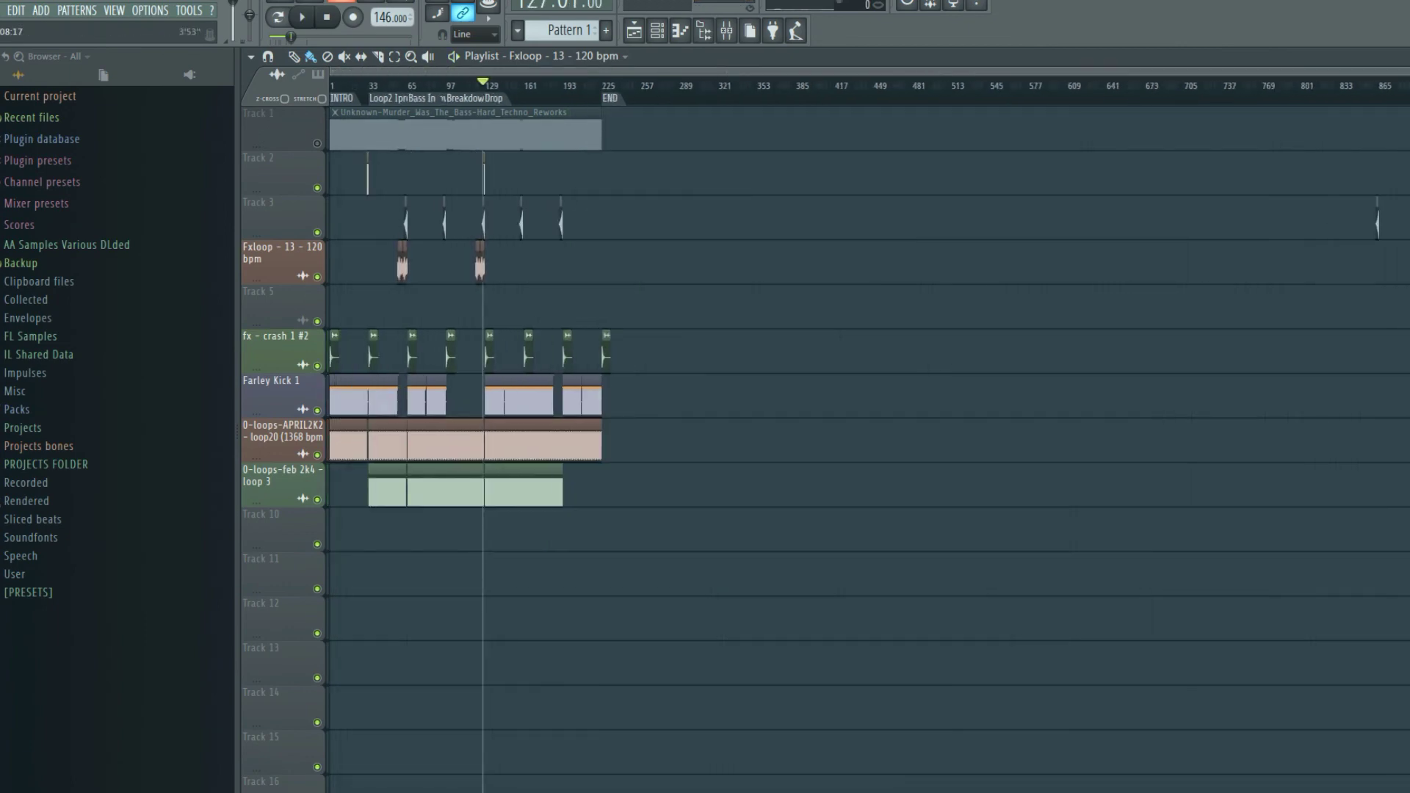
left_click_drag(1211, 73, 1244, 73)
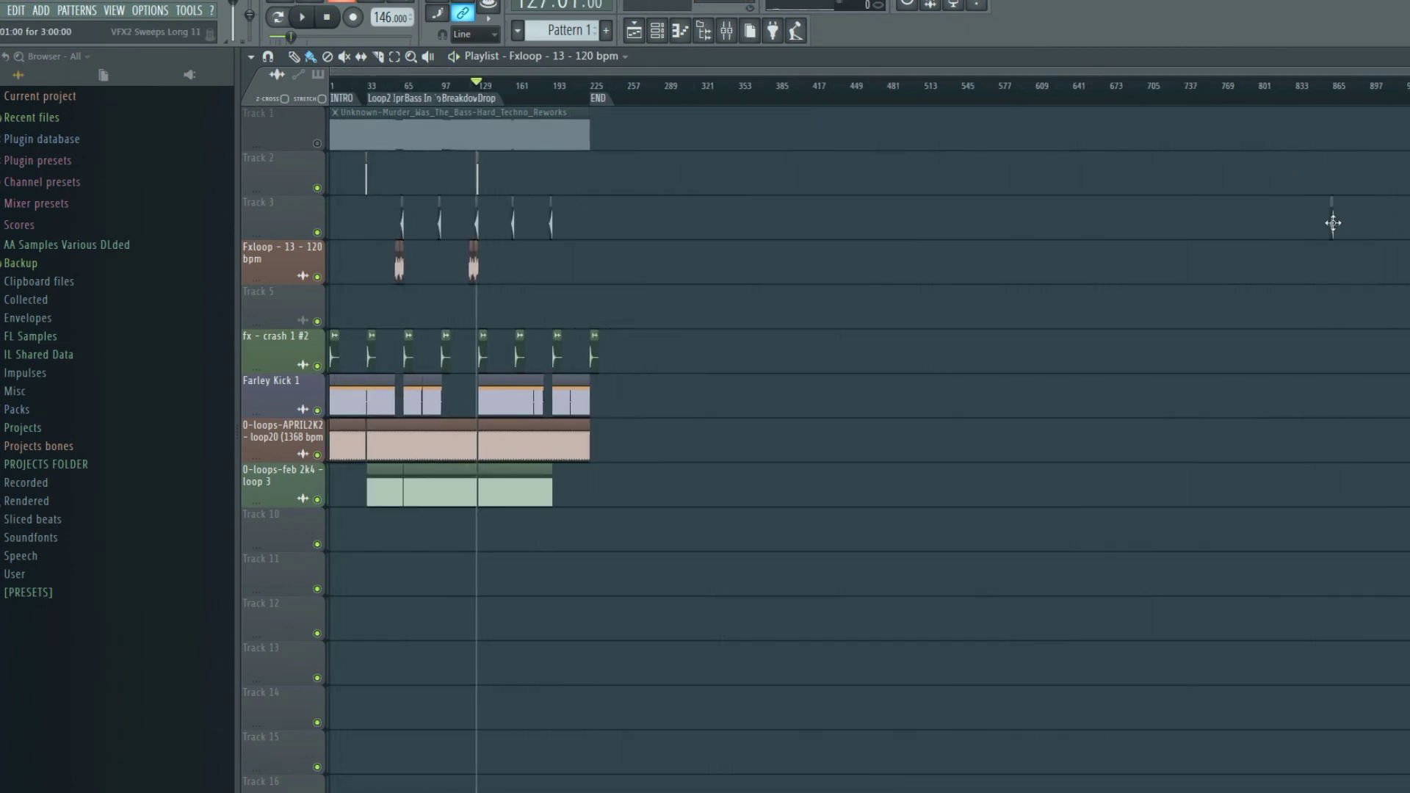
left_click(1333, 220)
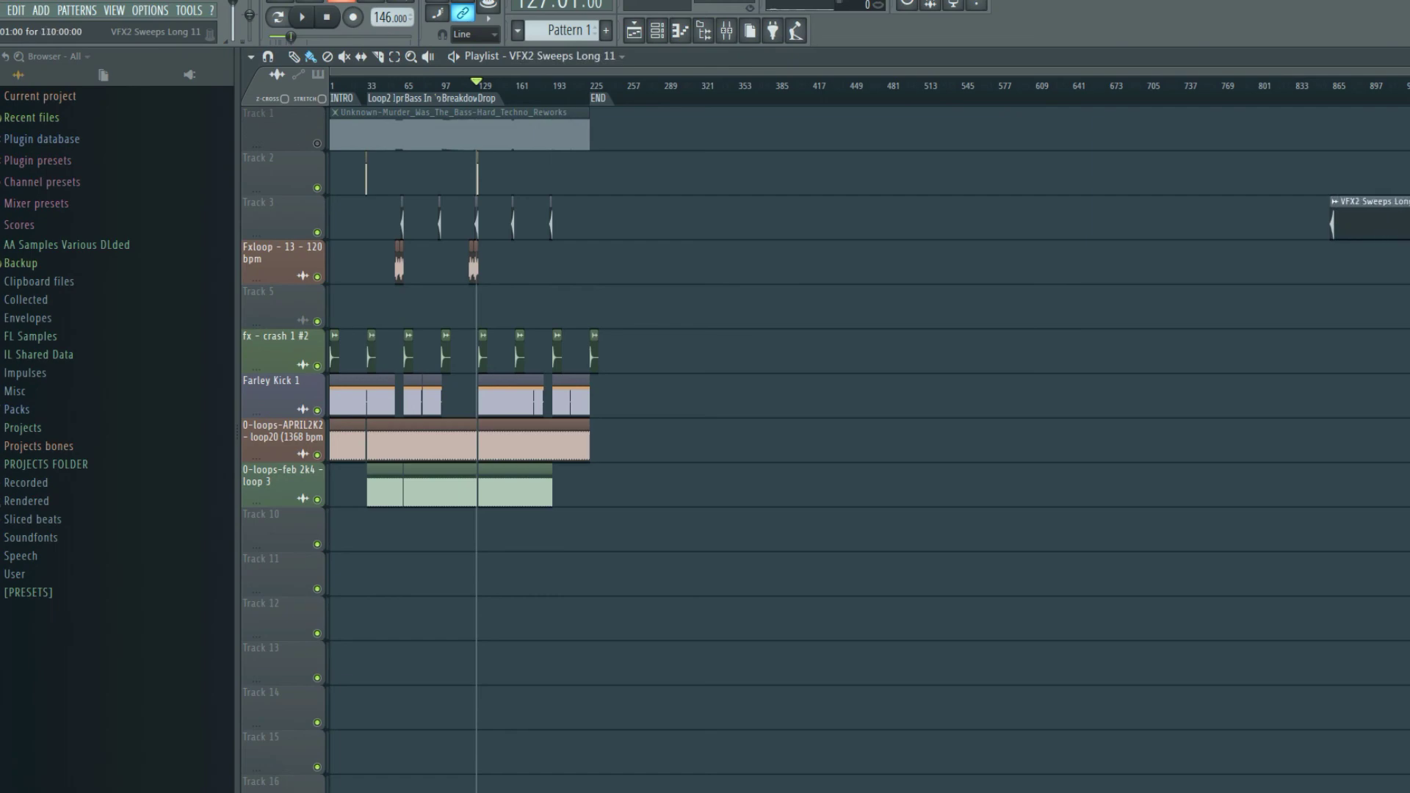
right_click(1378, 214)
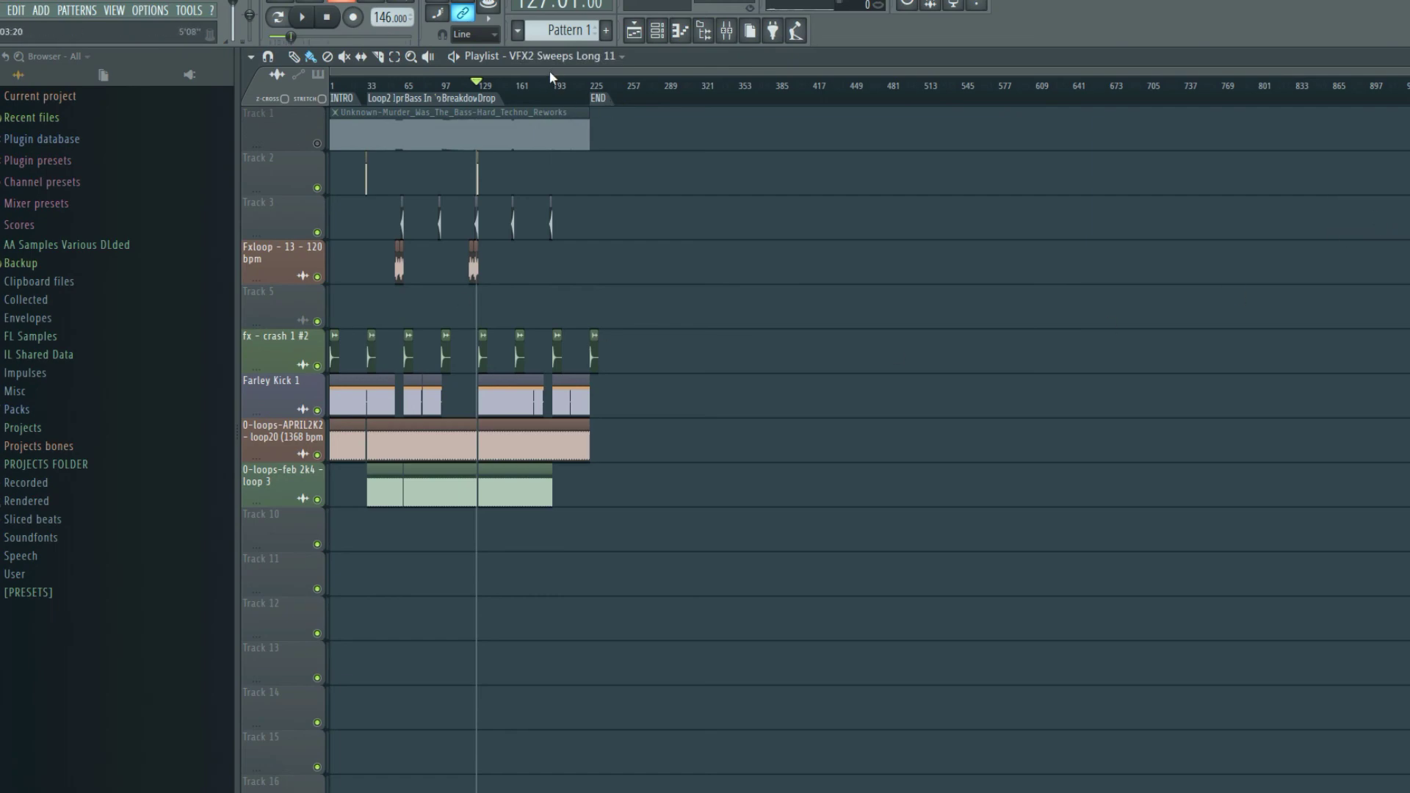
scroll(551, 72, "up", 5)
scroll(562, 72, "down", 3)
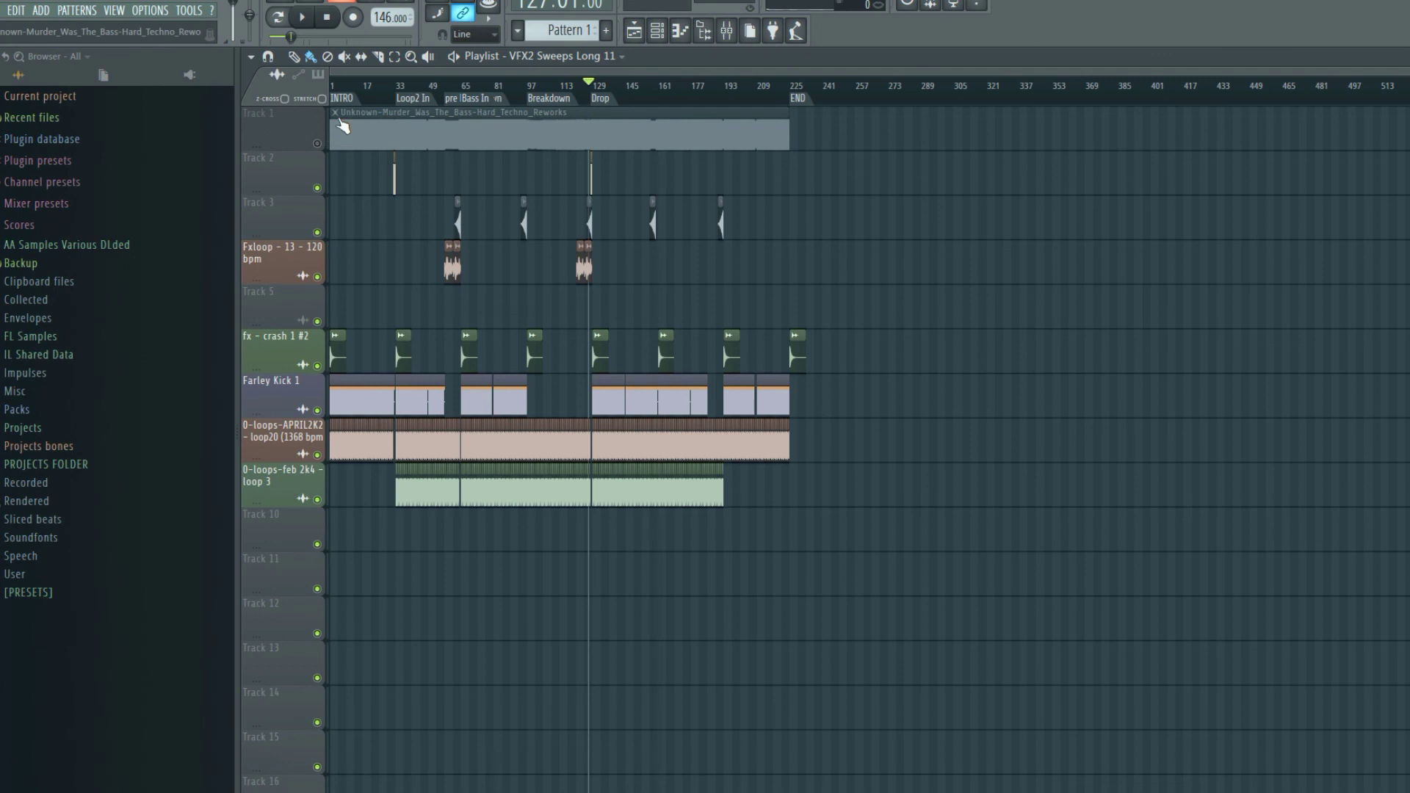
Solo the Track 1 reference song, muting every other track, and adjust the playlist zoom.
right_click(318, 144)
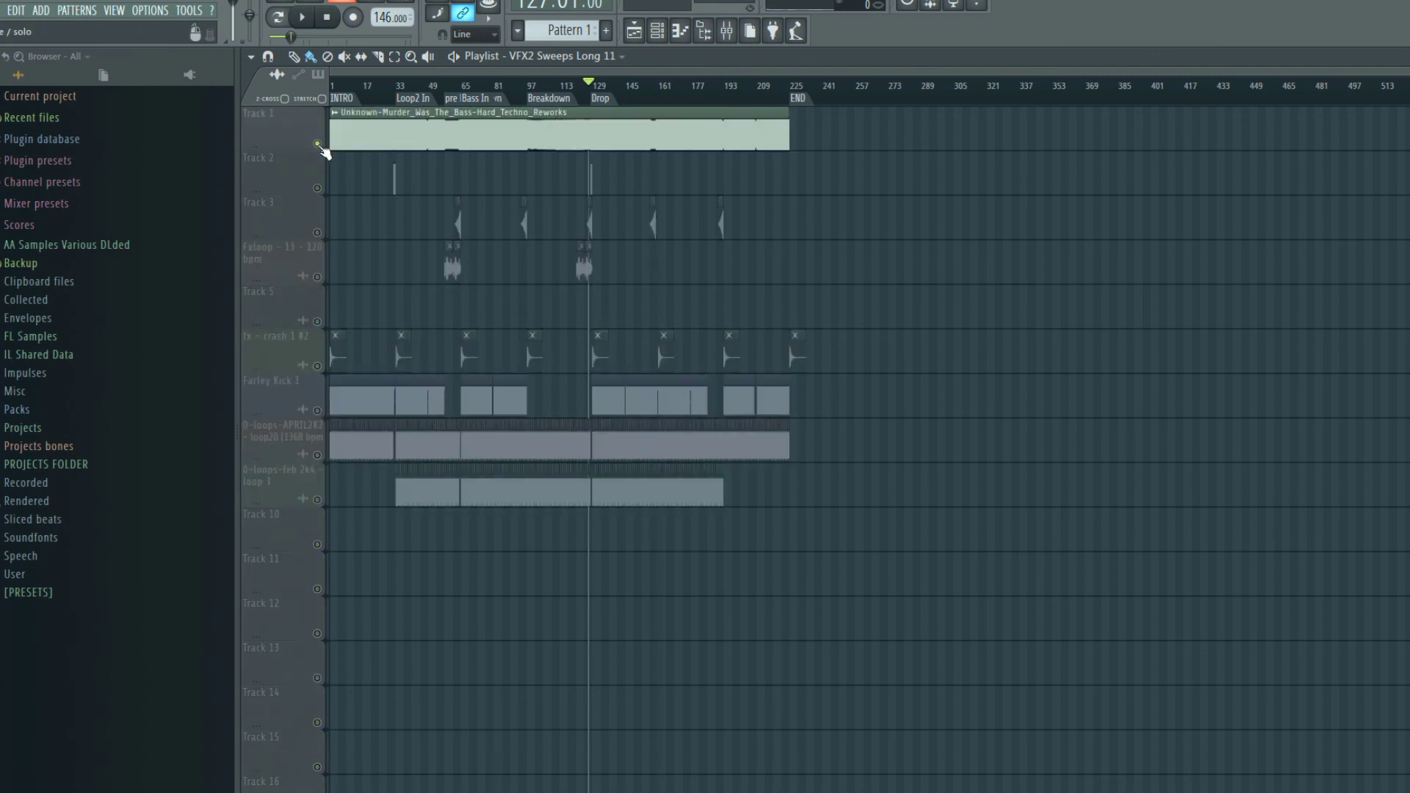
left_click_drag(365, 74, 382, 85)
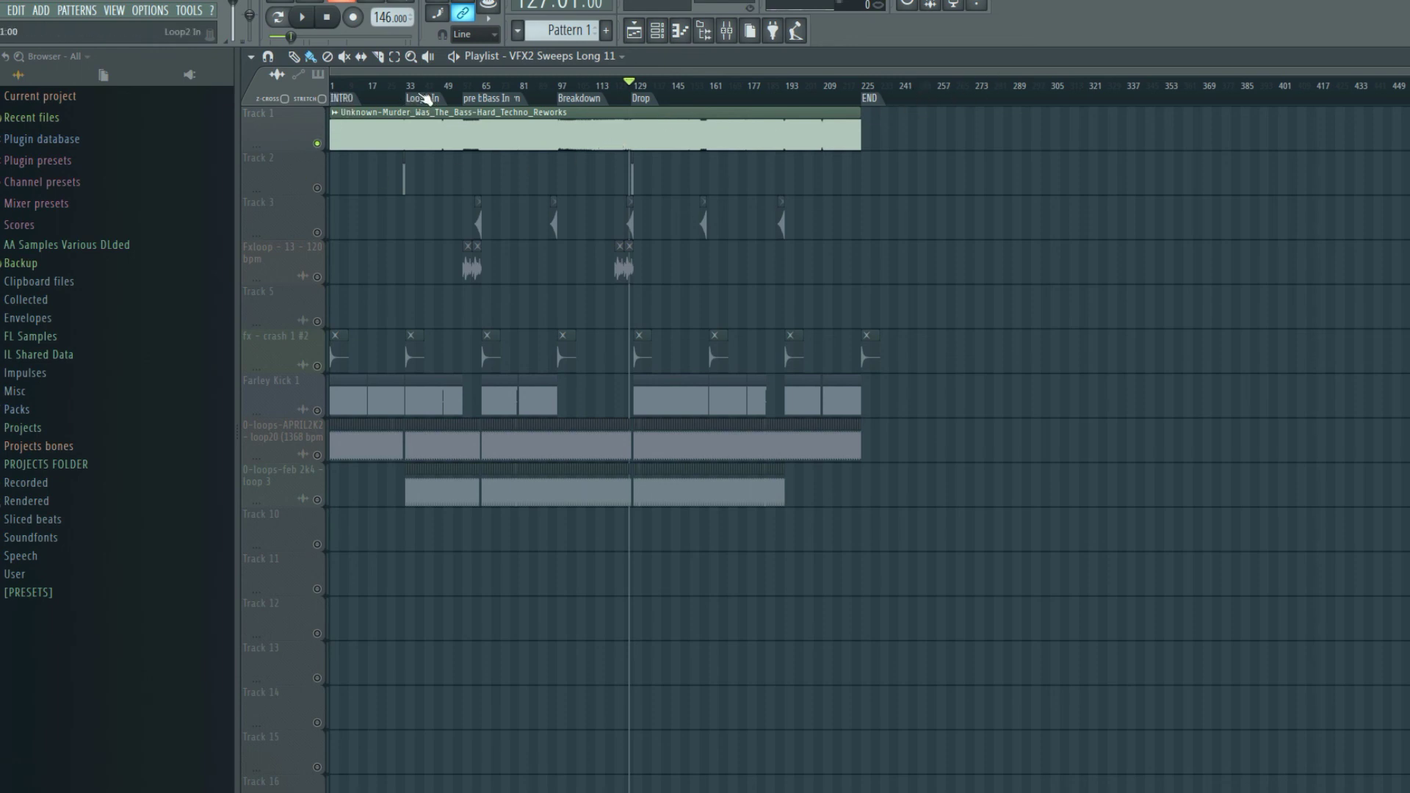
scroll(425, 96, "up", 3)
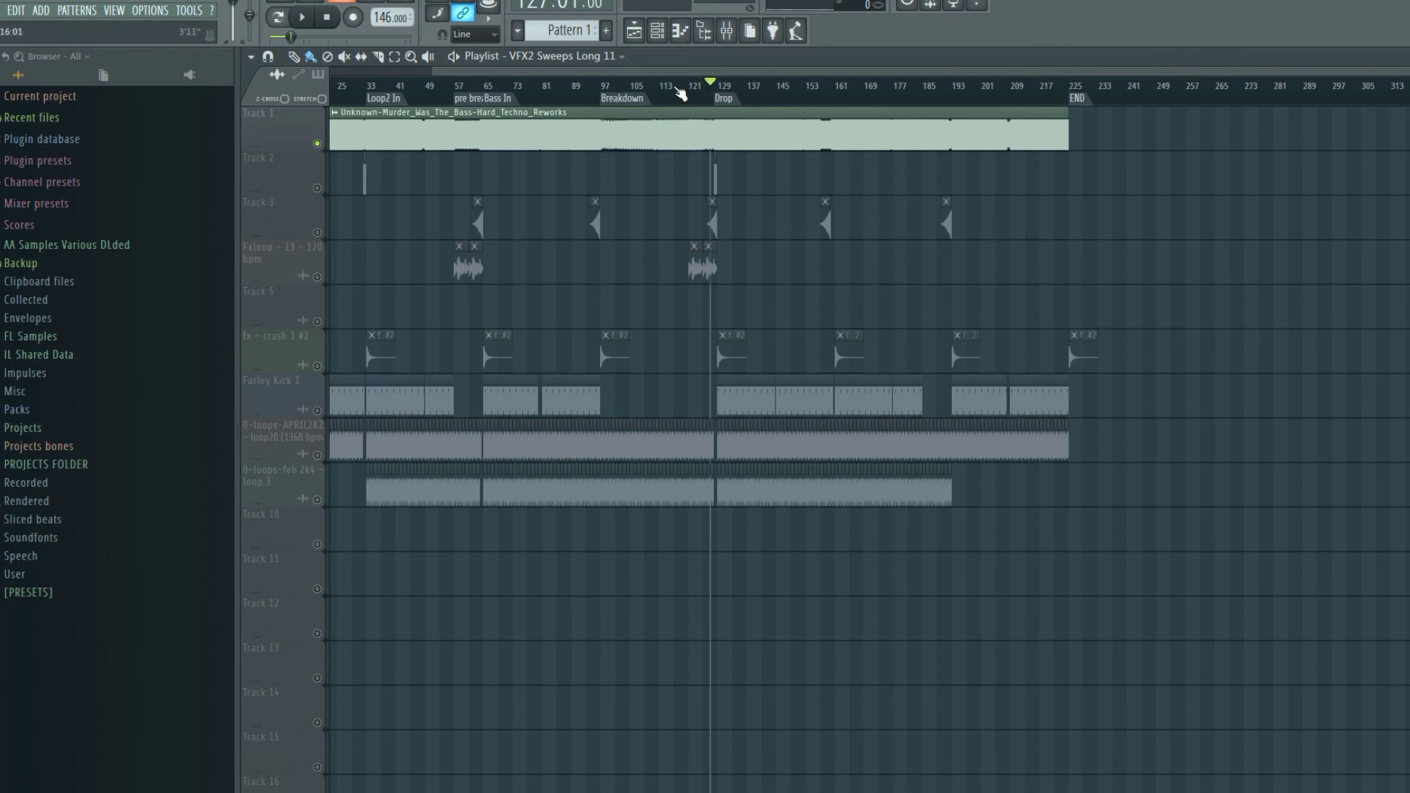
scroll(661, 77, "down", 4)
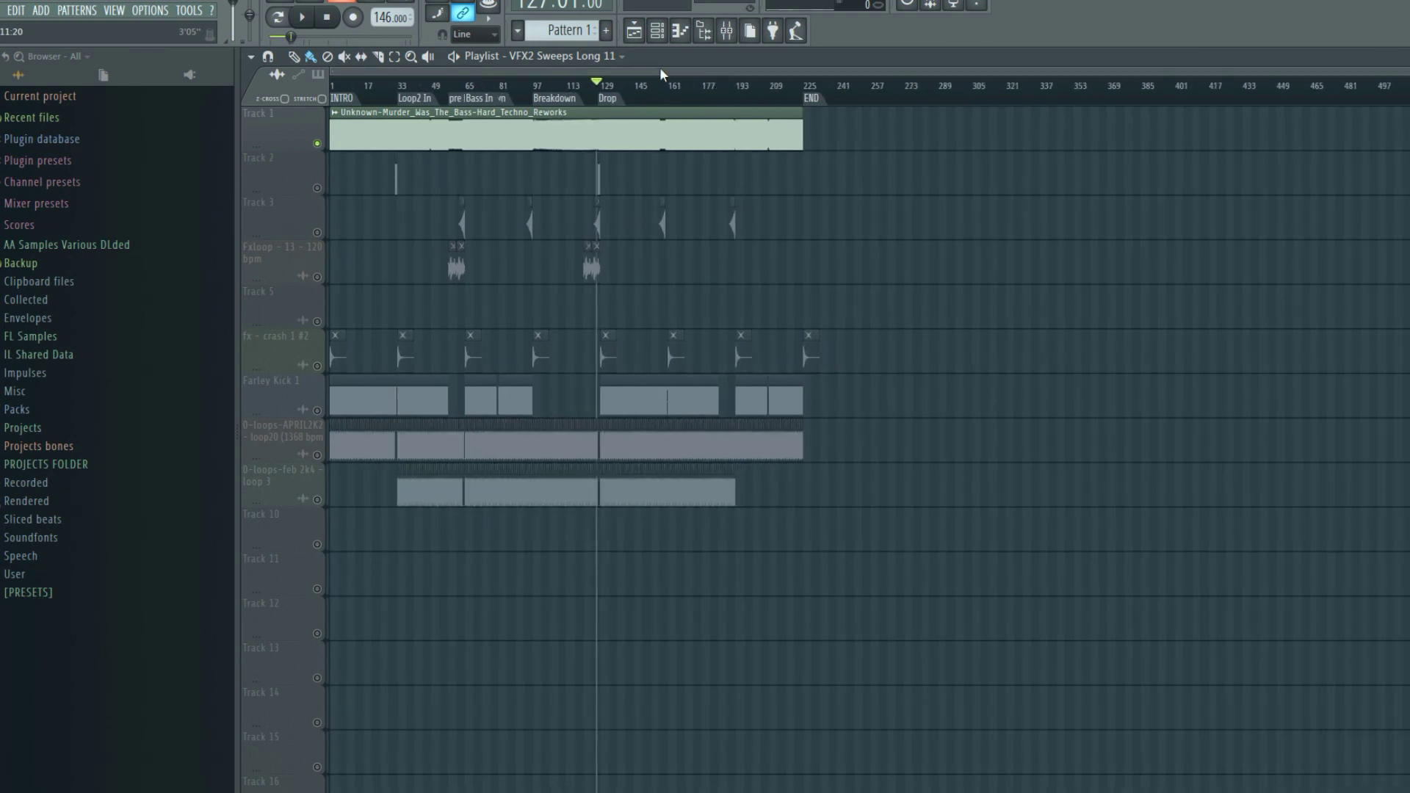